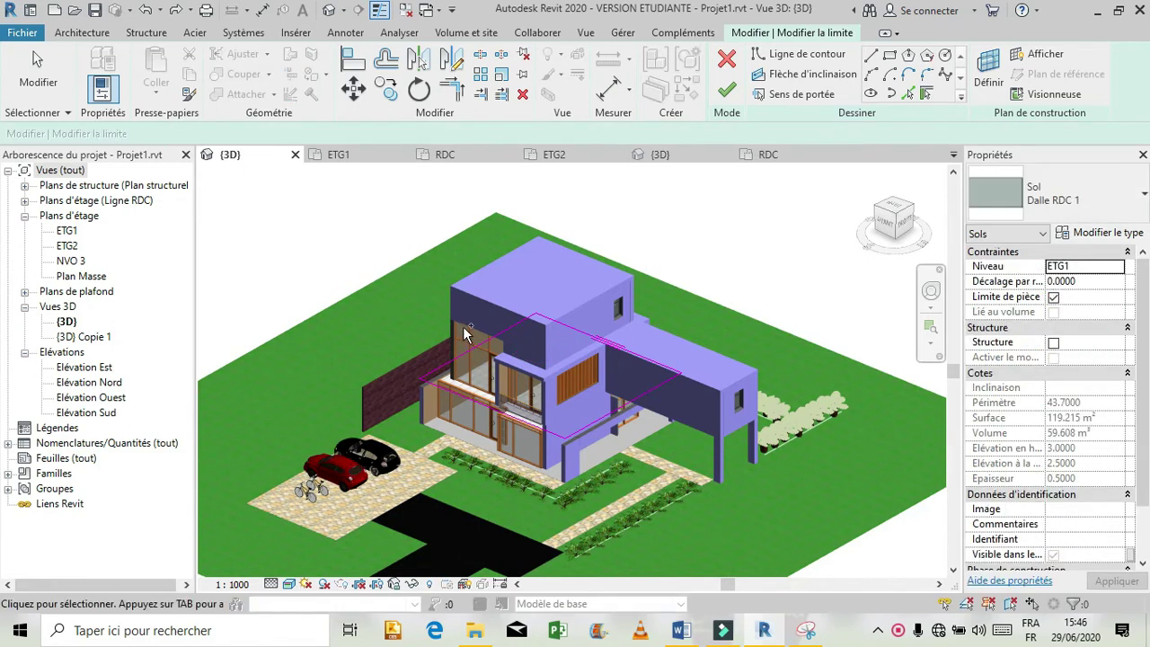
- Open the ETG1 floor plan of Projet1.rvt
click(343, 268)
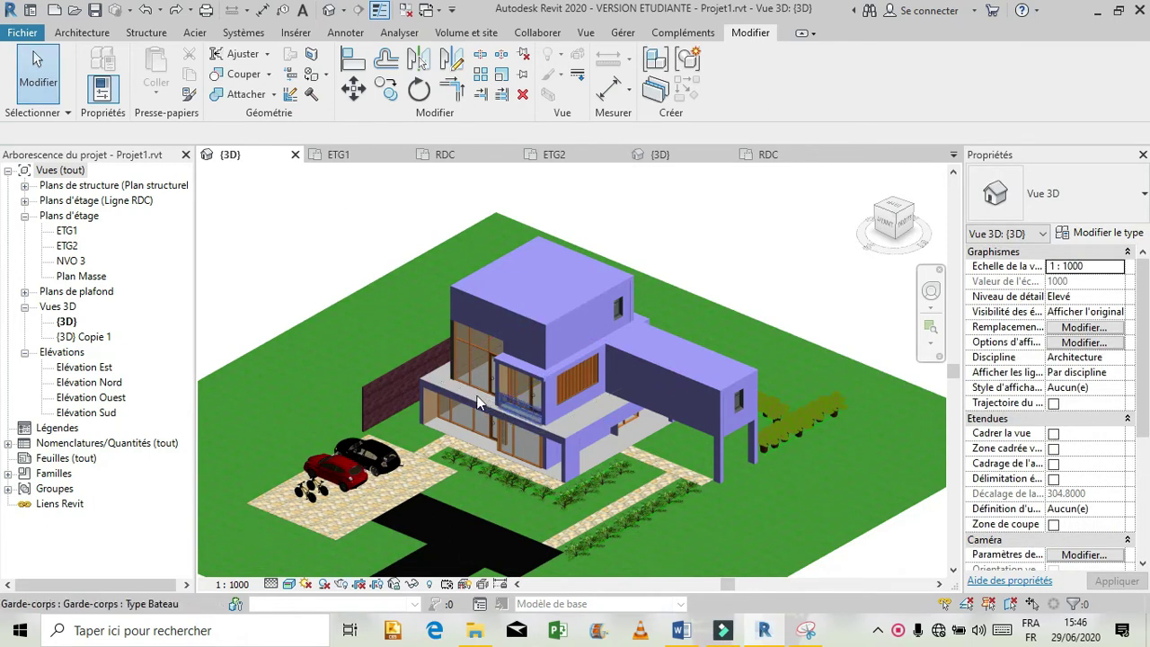
scroll(479, 398, up, 5)
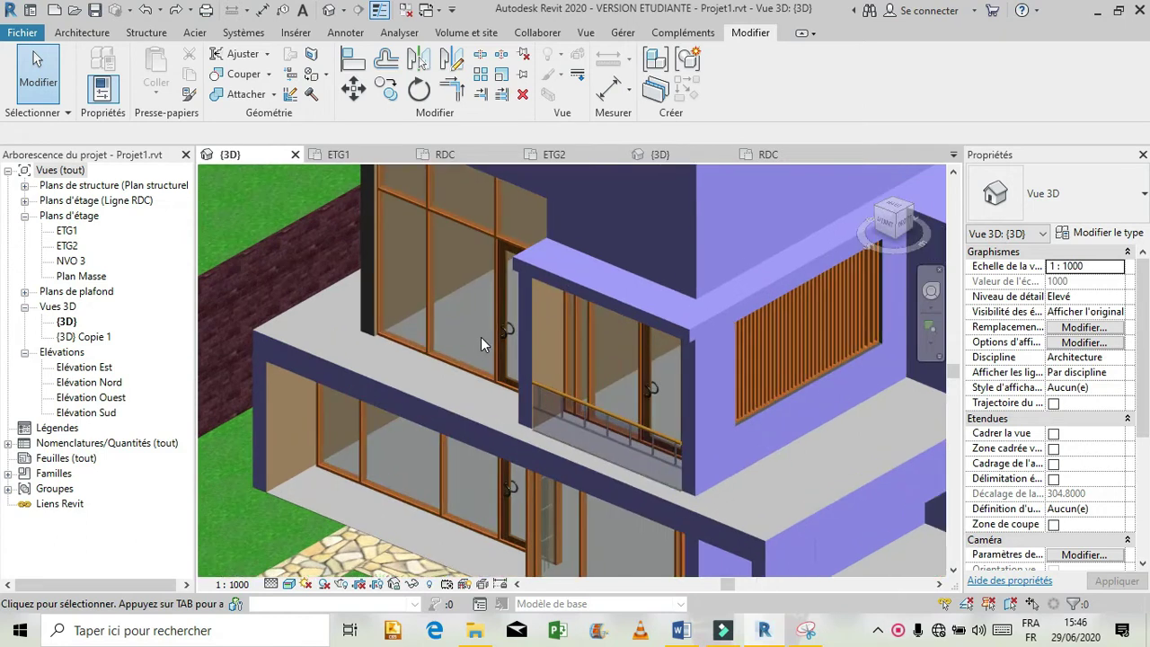
scroll(481, 337, up, 2)
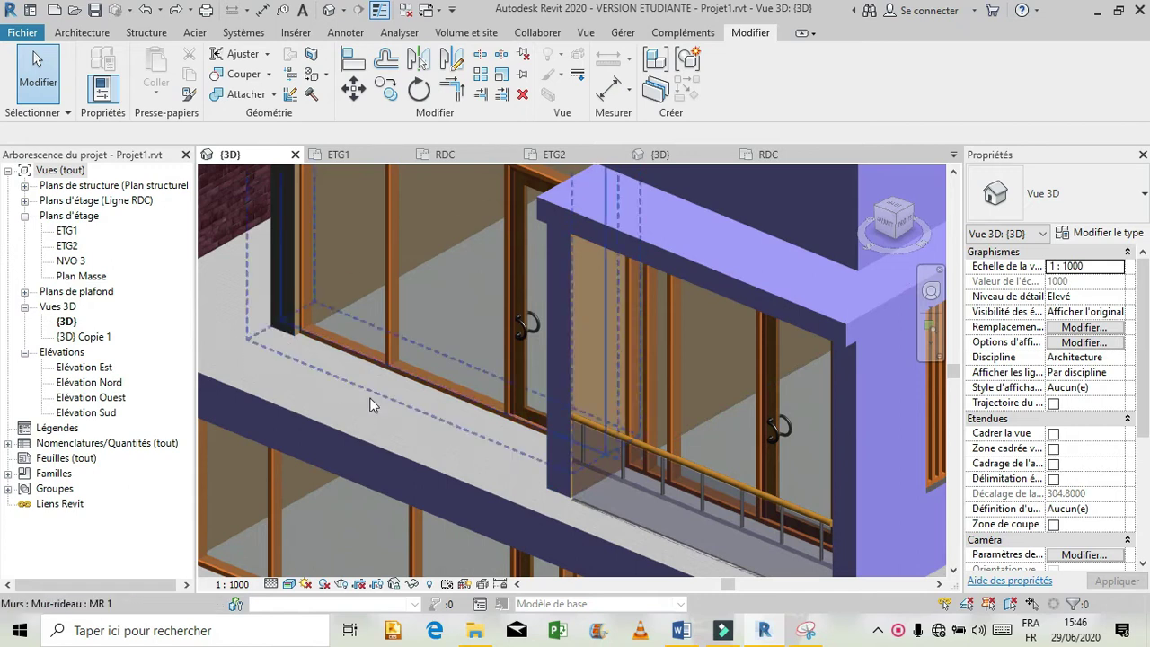
scroll(383, 388, down, 1)
scroll(383, 393, down, 4)
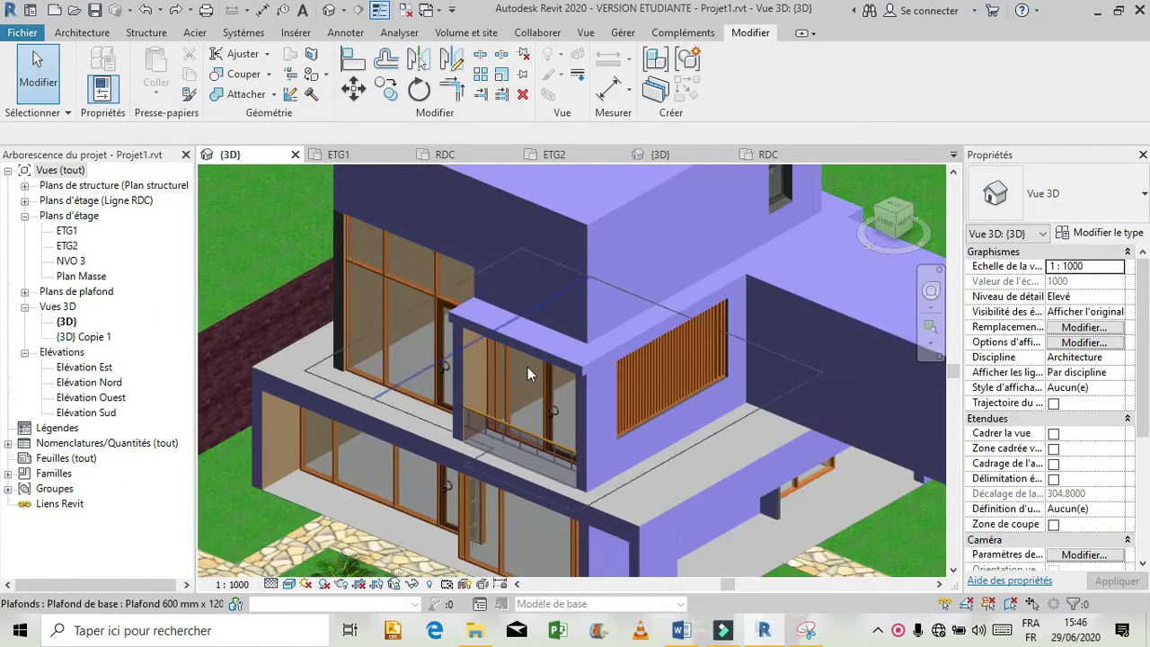
scroll(527, 367, down, 2)
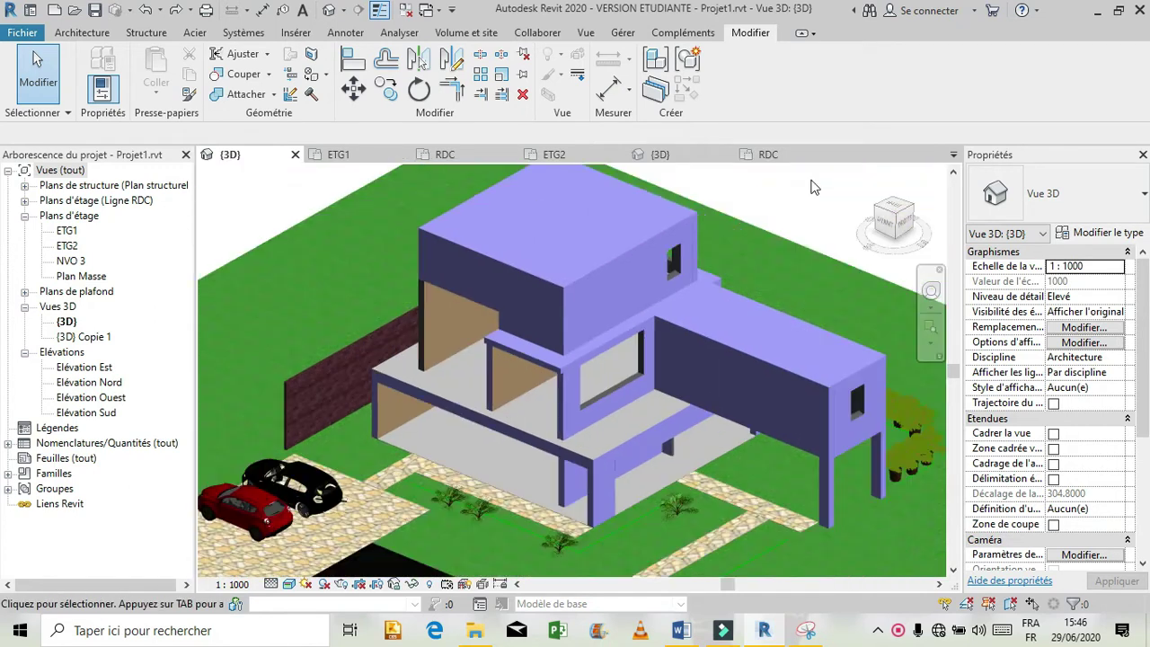
click(954, 155)
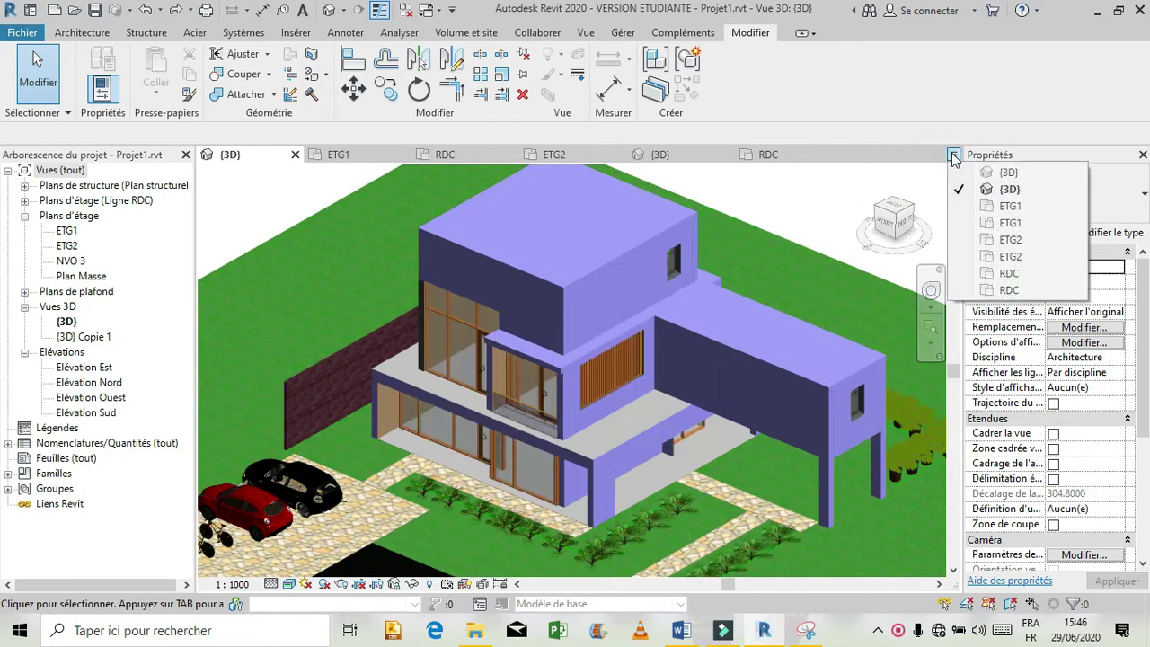
click(980, 205)
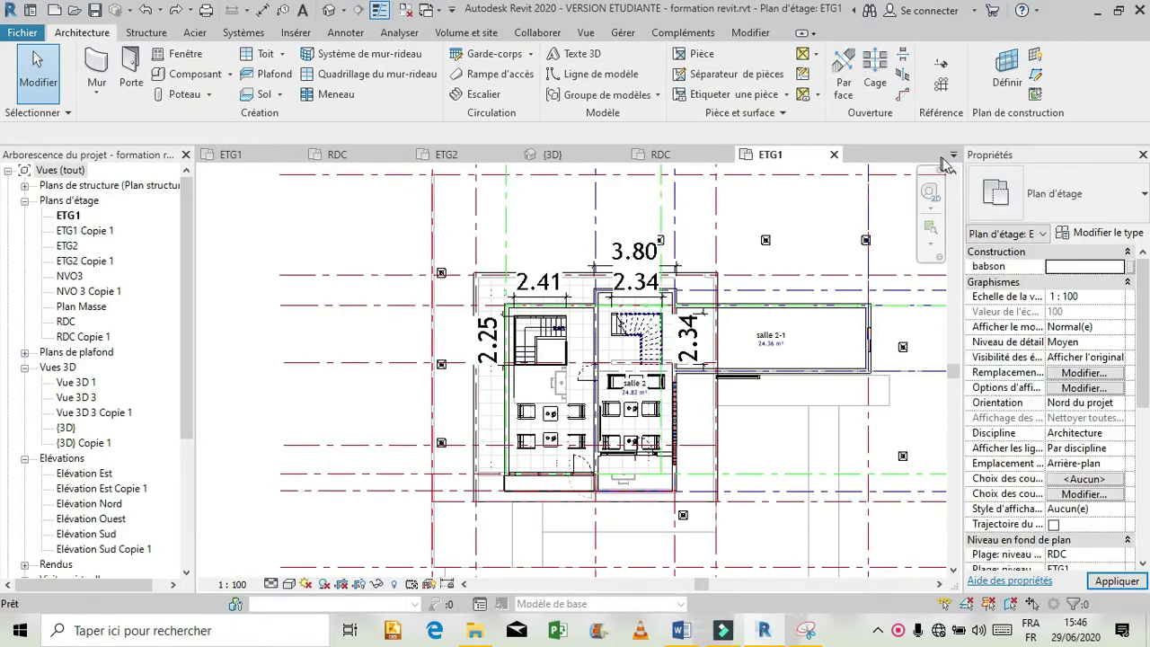
click(953, 157)
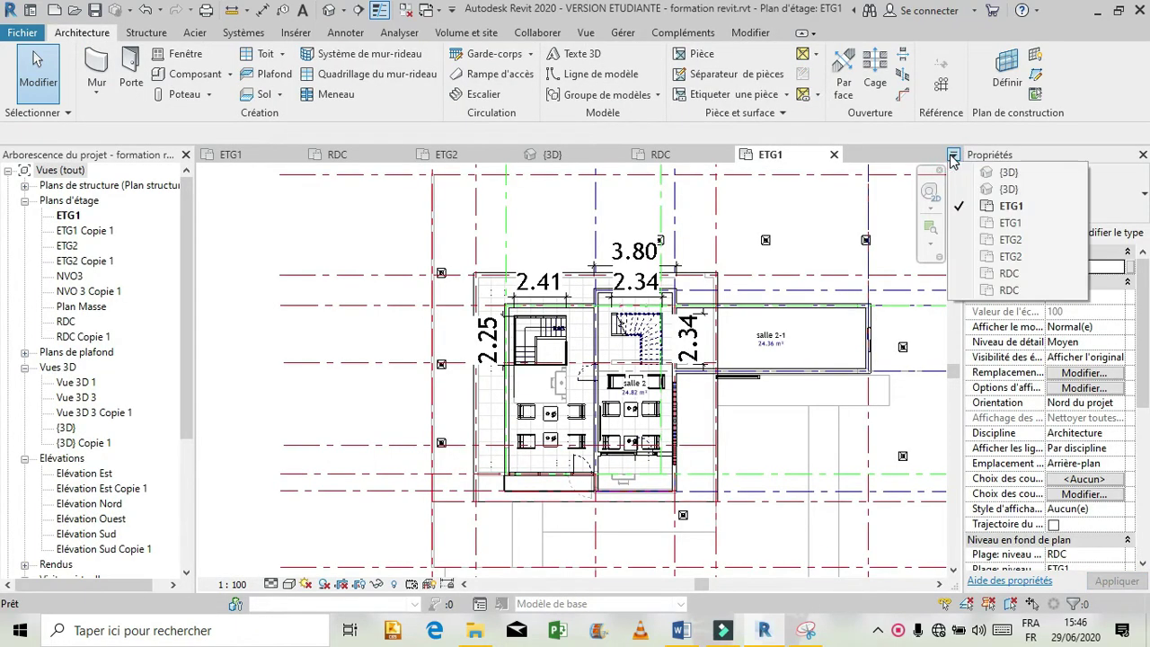
click(960, 222)
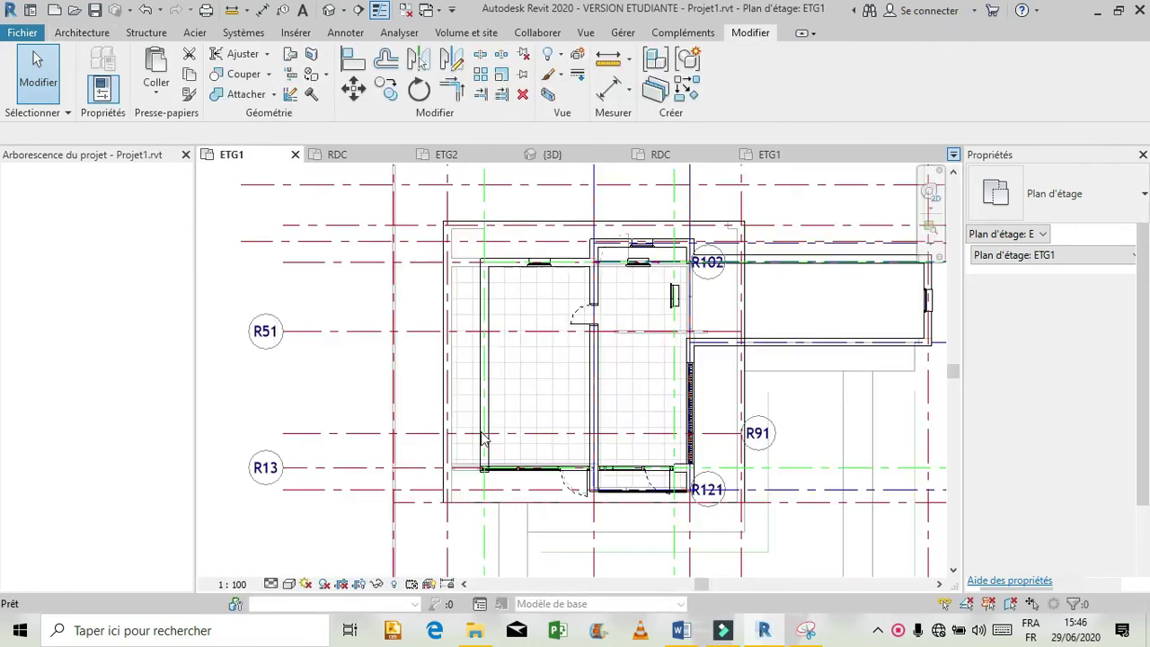
- Create a railing along the front terrace on ETG1, sketching a 5.20 m run from the wall corner and a 0.80 m return towards the facade
scroll(514, 486, up, 5)
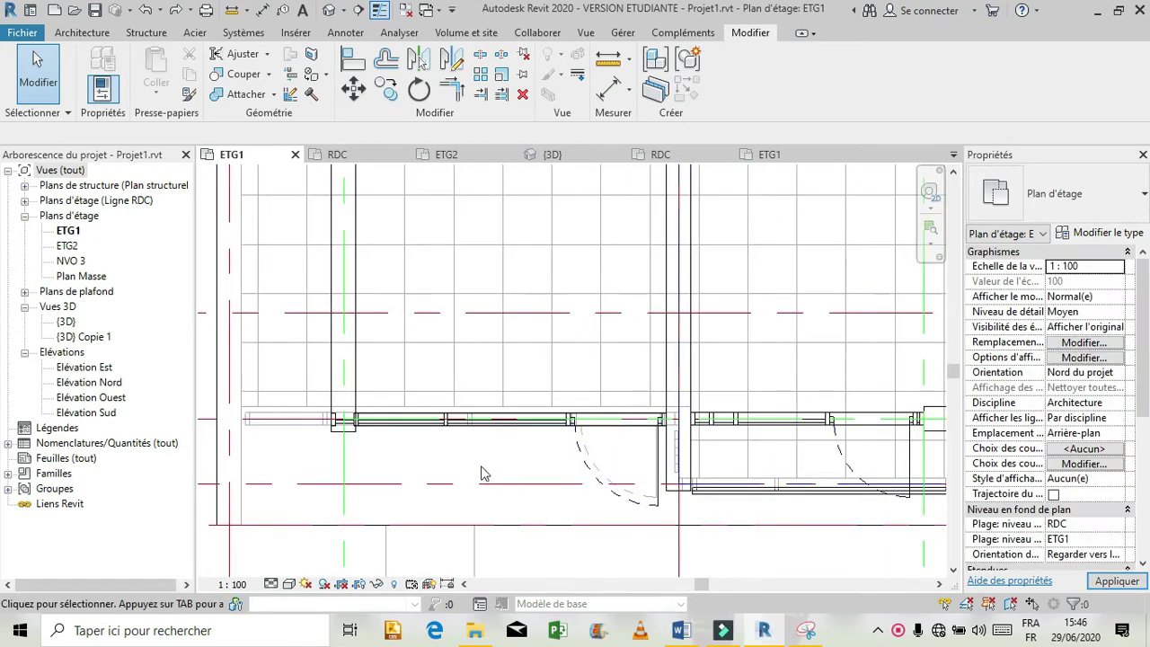
click(82, 33)
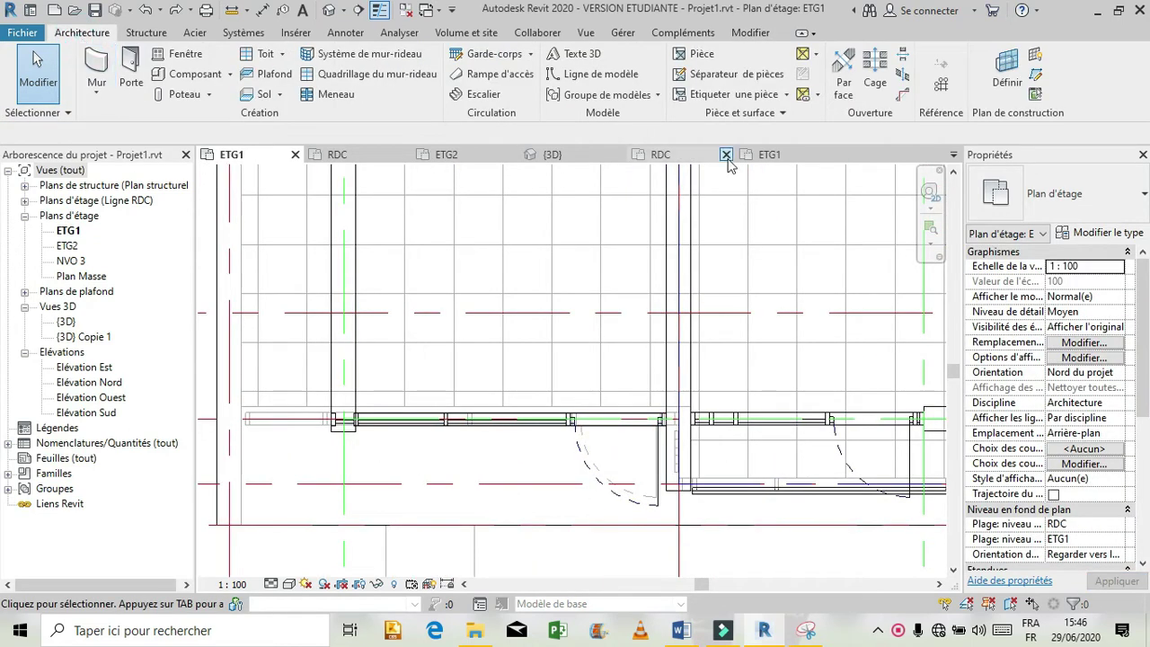
click(513, 60)
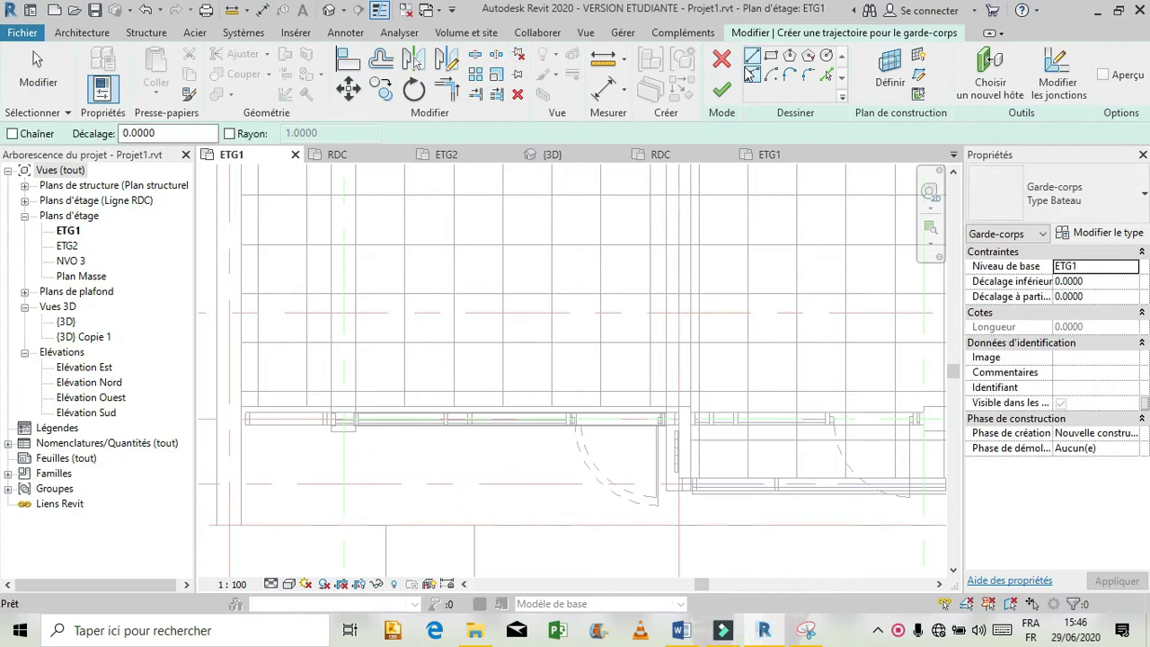
click(754, 59)
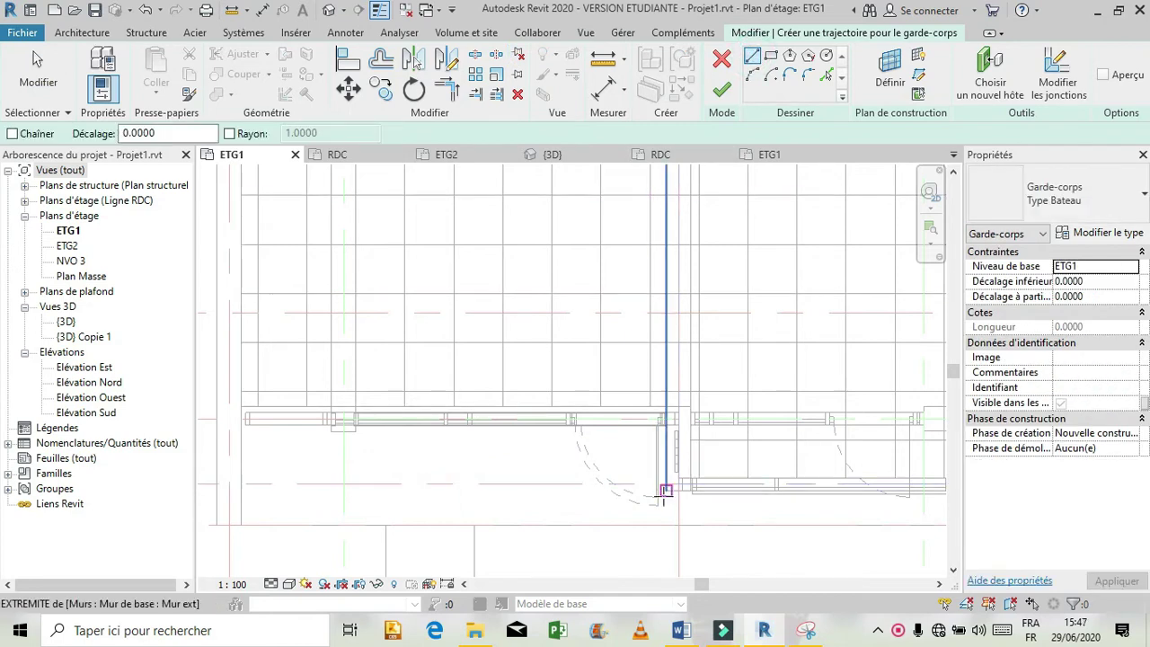
click(666, 490)
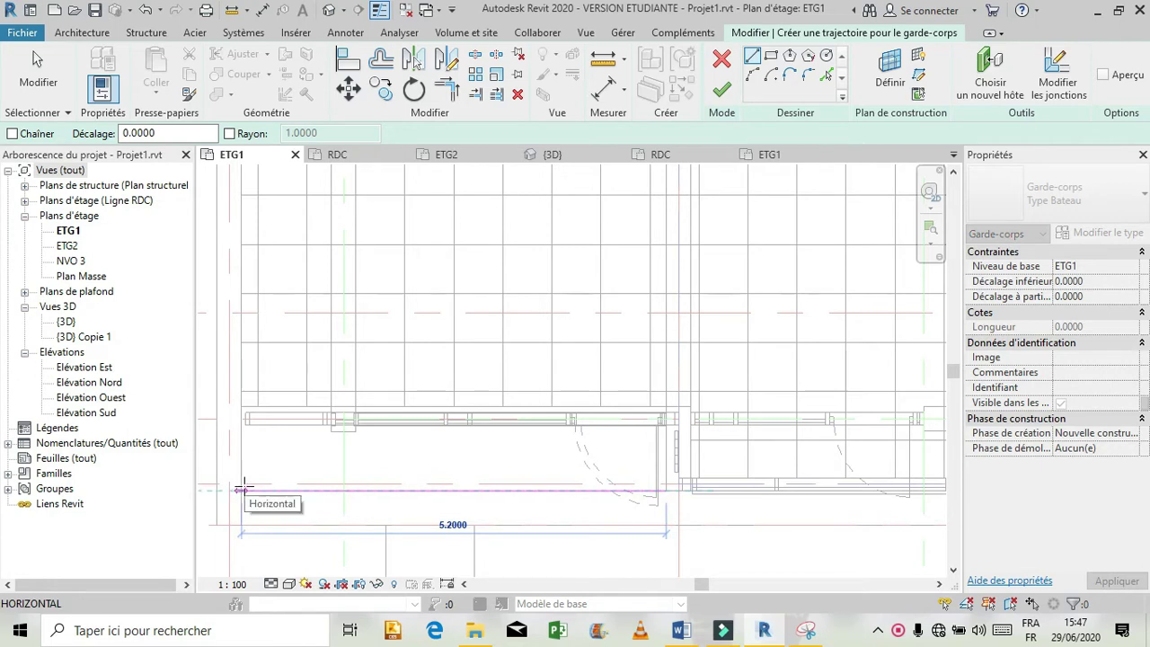
click(240, 489)
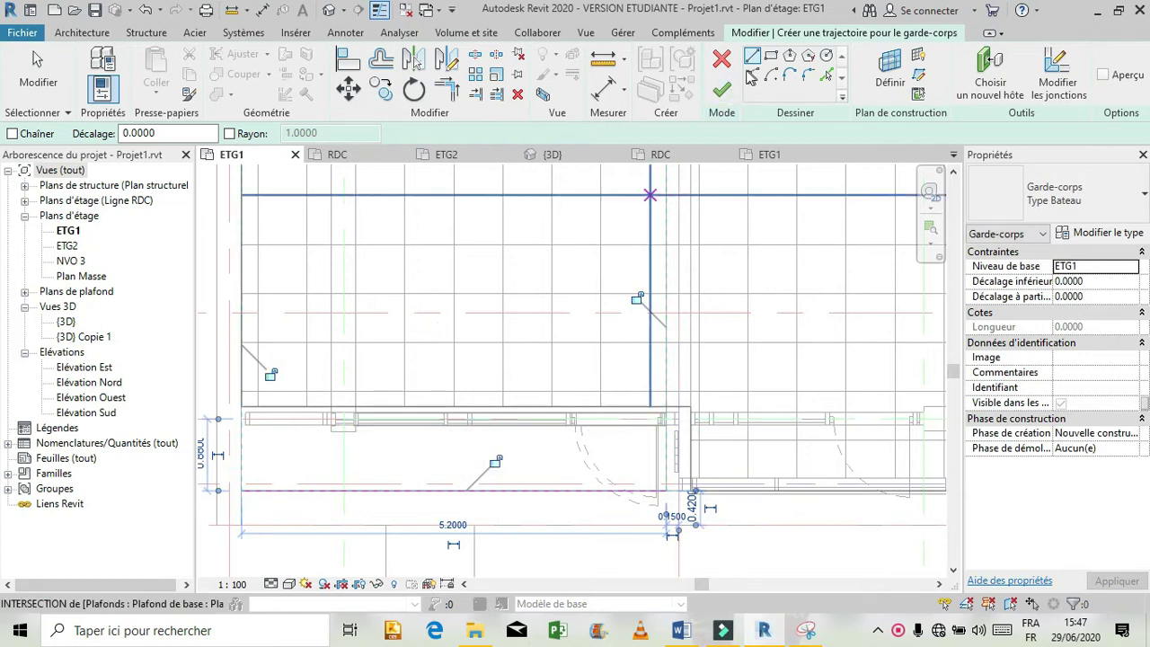
click(241, 490)
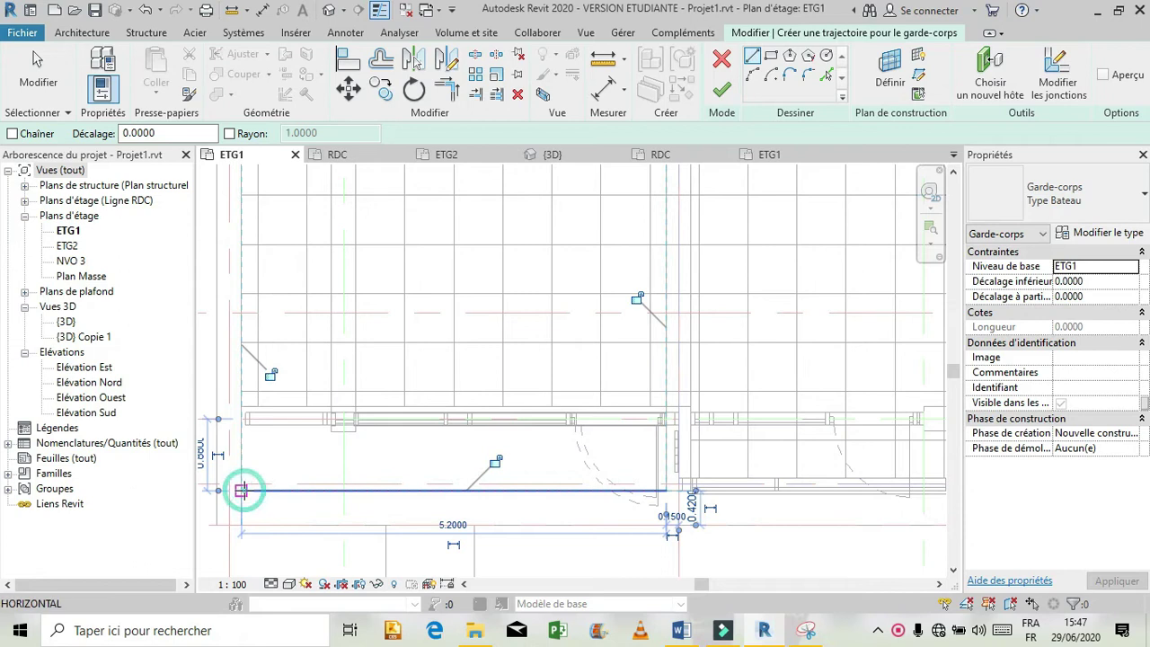
click(241, 425)
key(Escape)
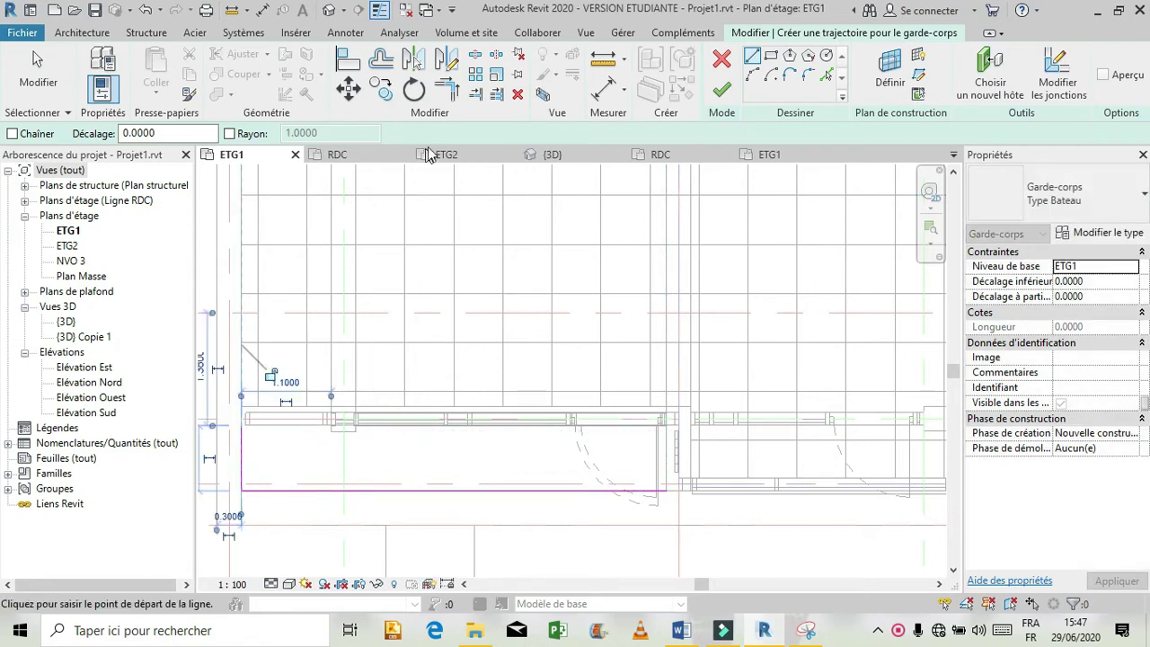
click(720, 91)
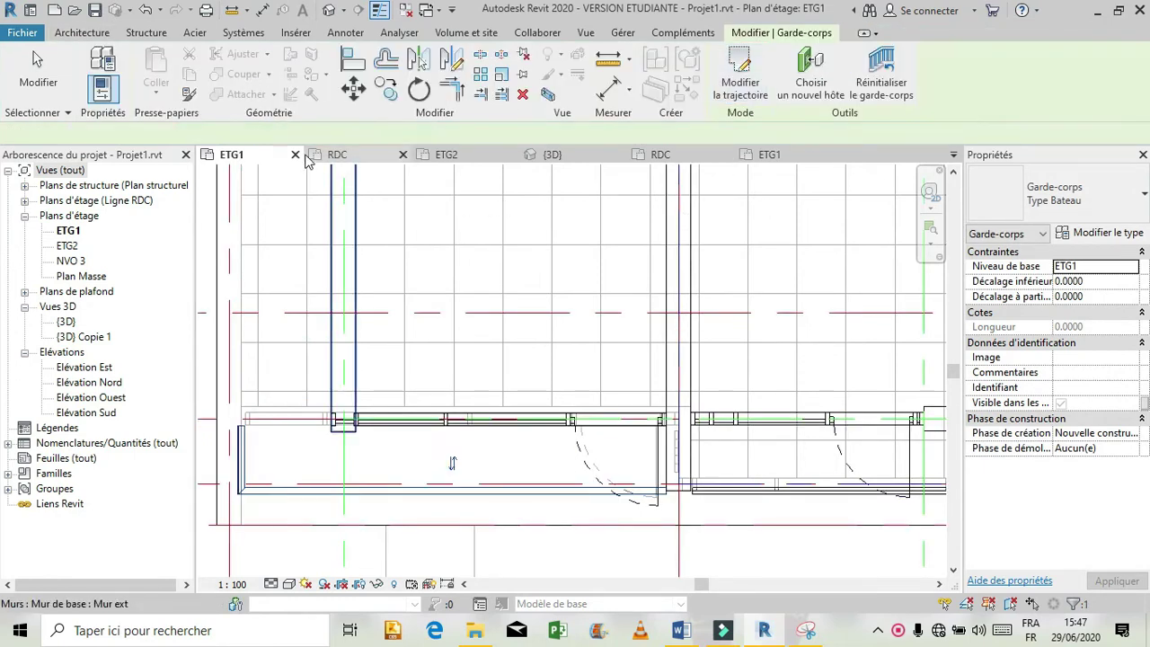
- Inspect the new terrace railing up close in the 3D view of Projet1
click(953, 158)
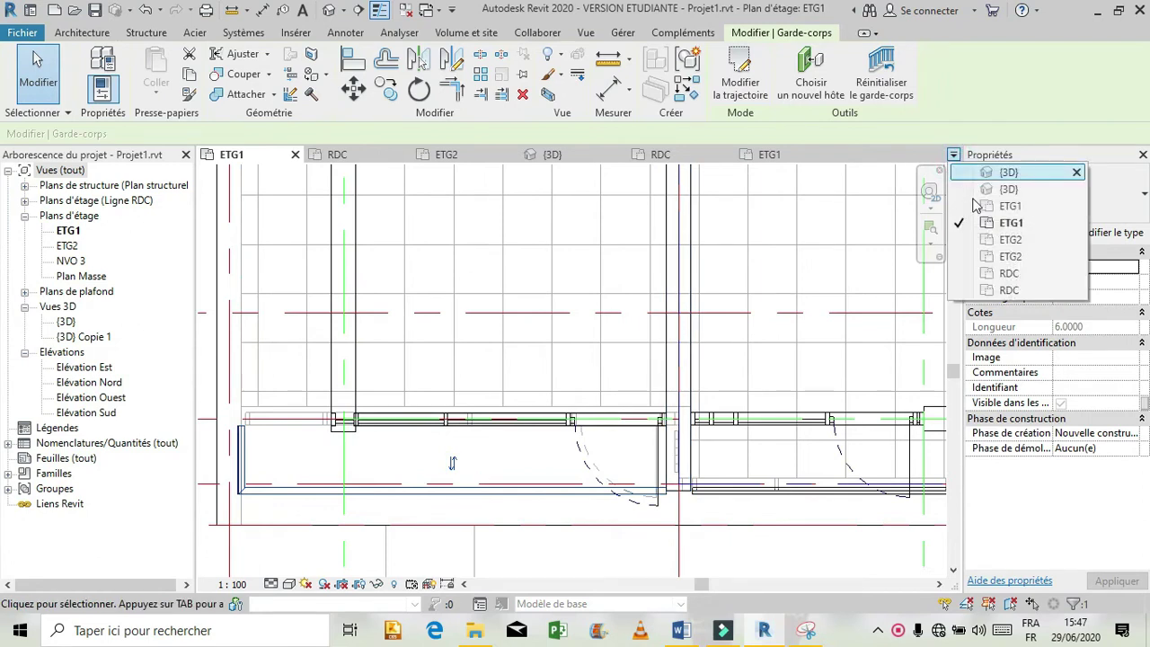
click(972, 191)
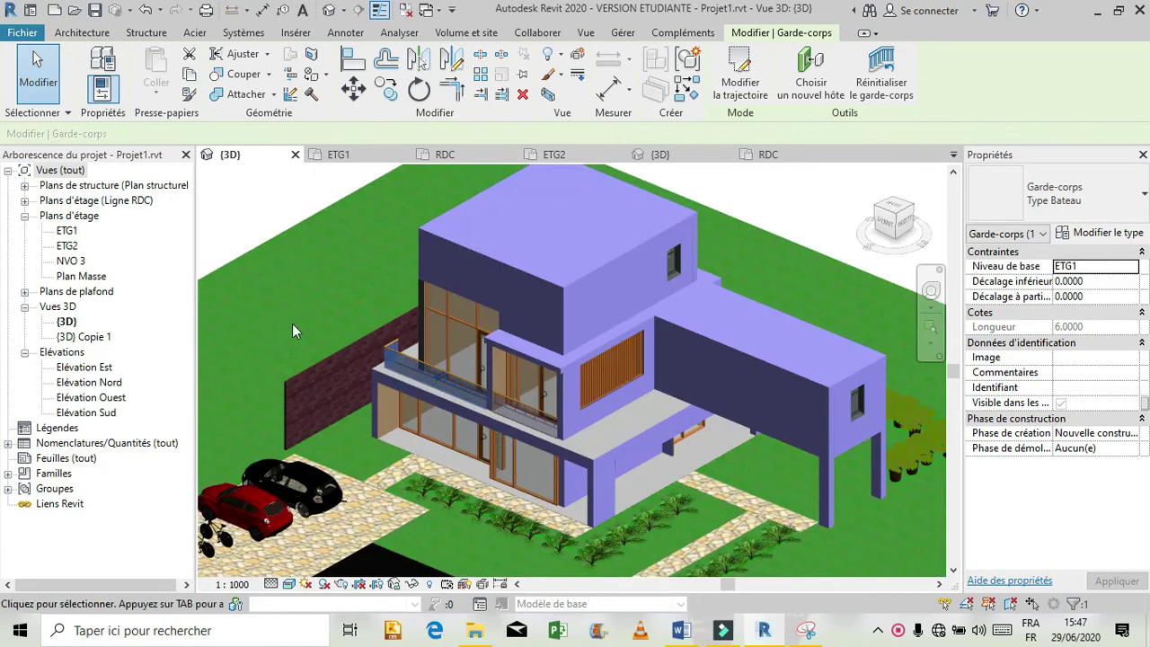
scroll(408, 384, up, 5)
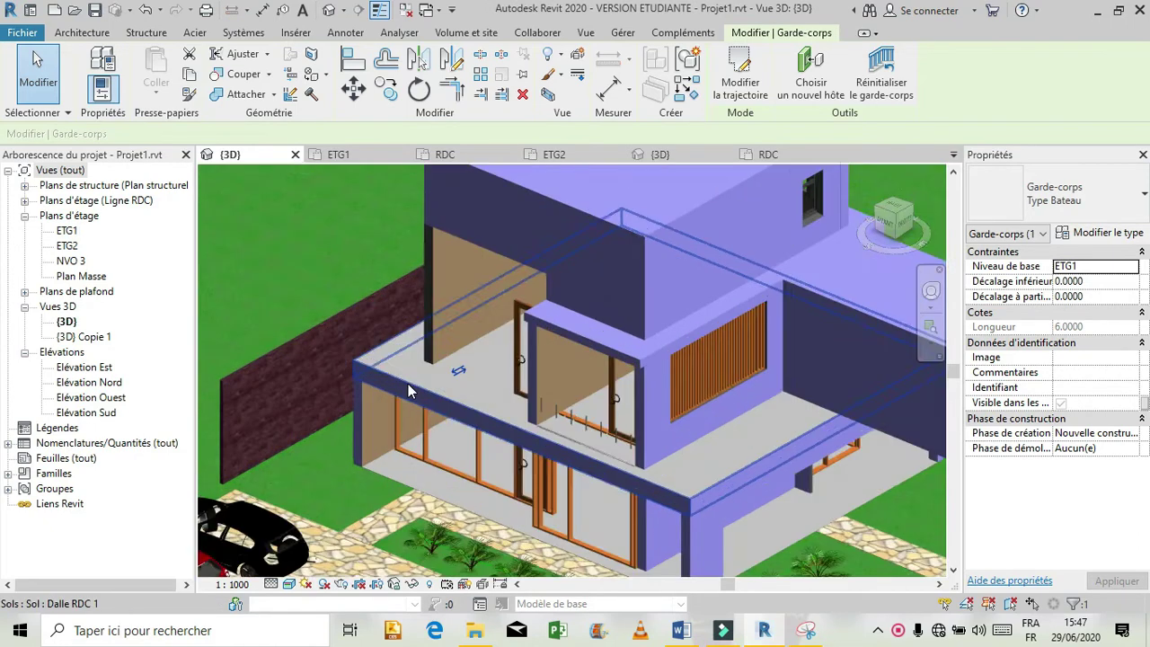
scroll(404, 385, up, 3)
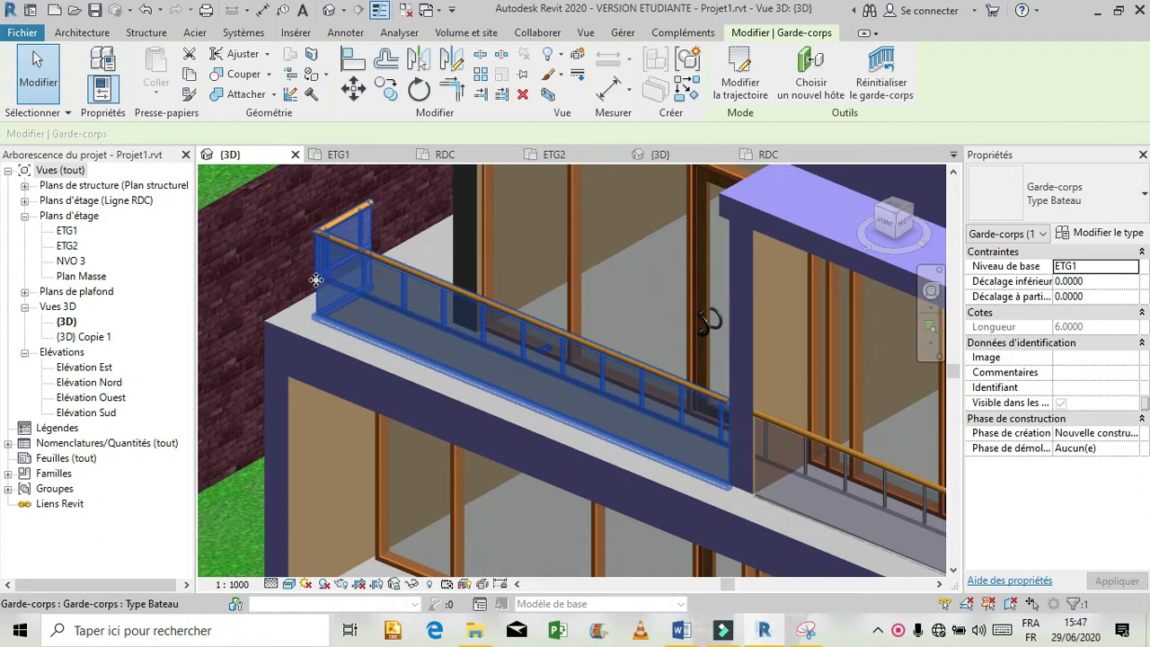
- Edit the railing path in the ETG1 plan, moving its short return 1.10 m inward to line up with the outer face of the side wall
click(345, 158)
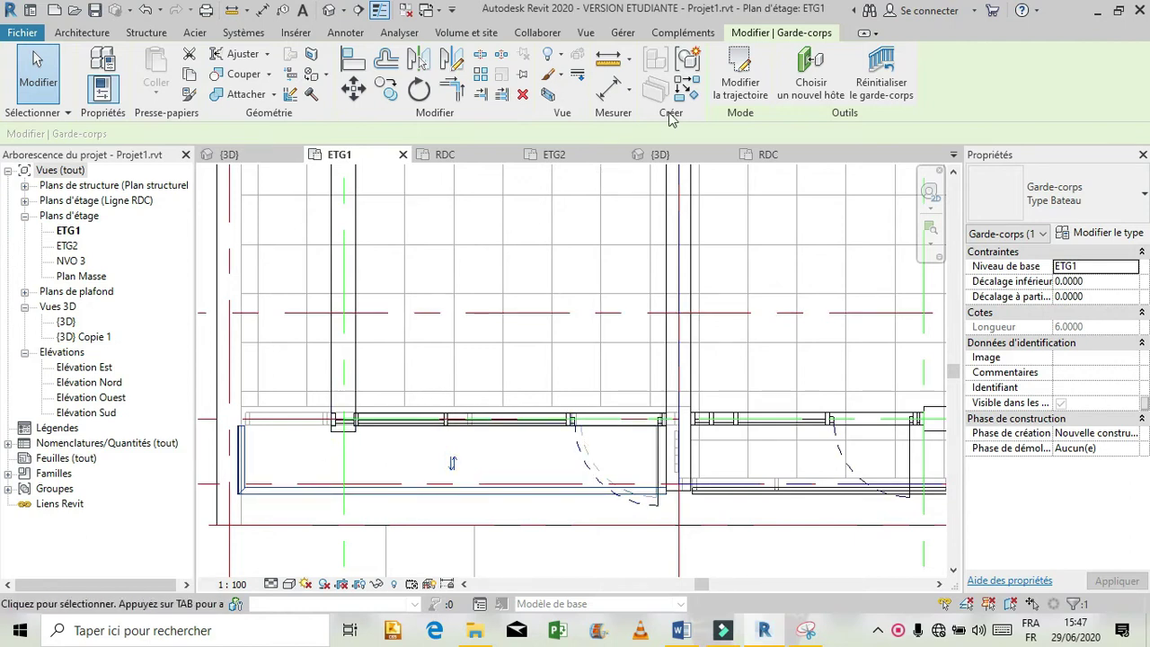
click(741, 78)
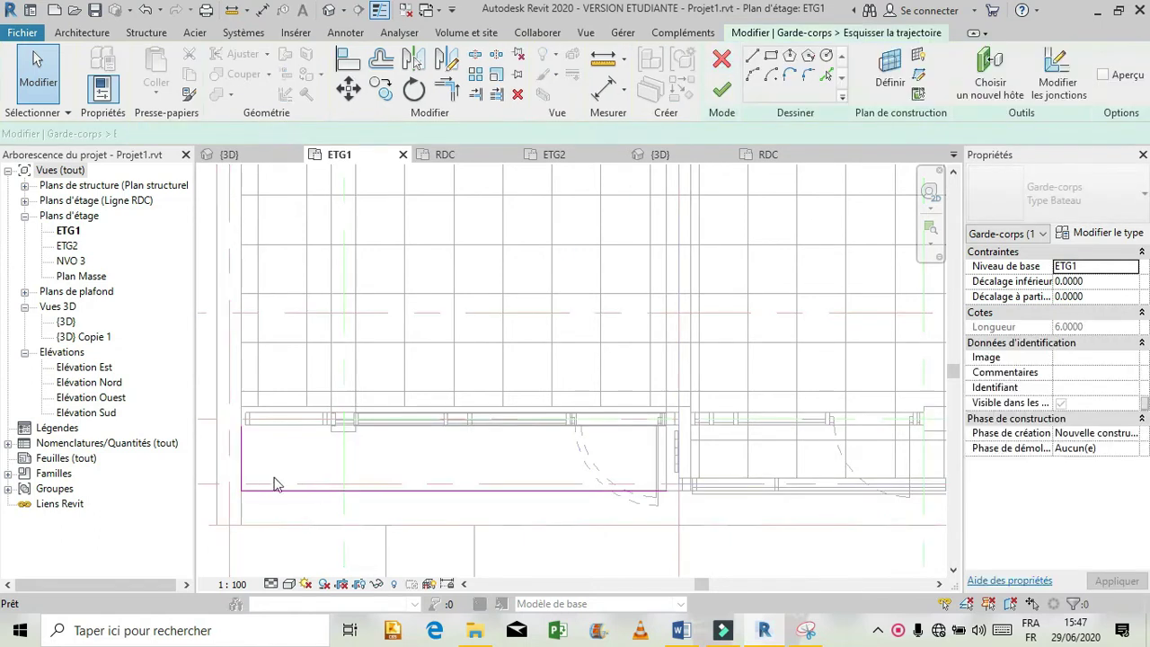
click(240, 470)
drag(301, 477, 333, 462)
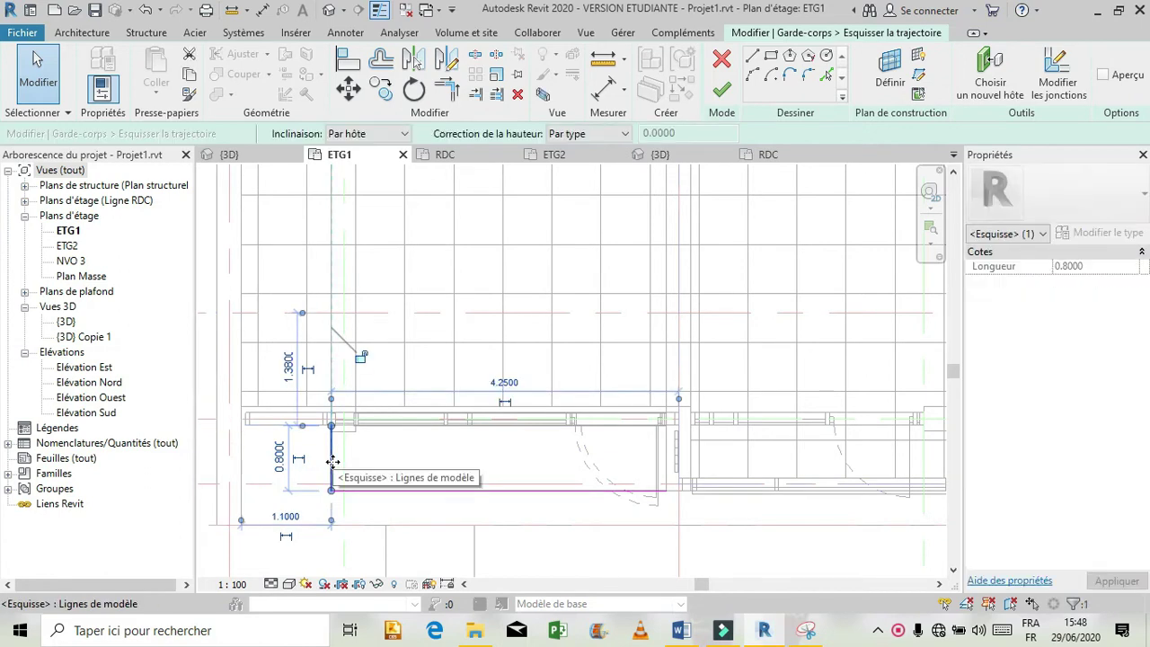
click(372, 469)
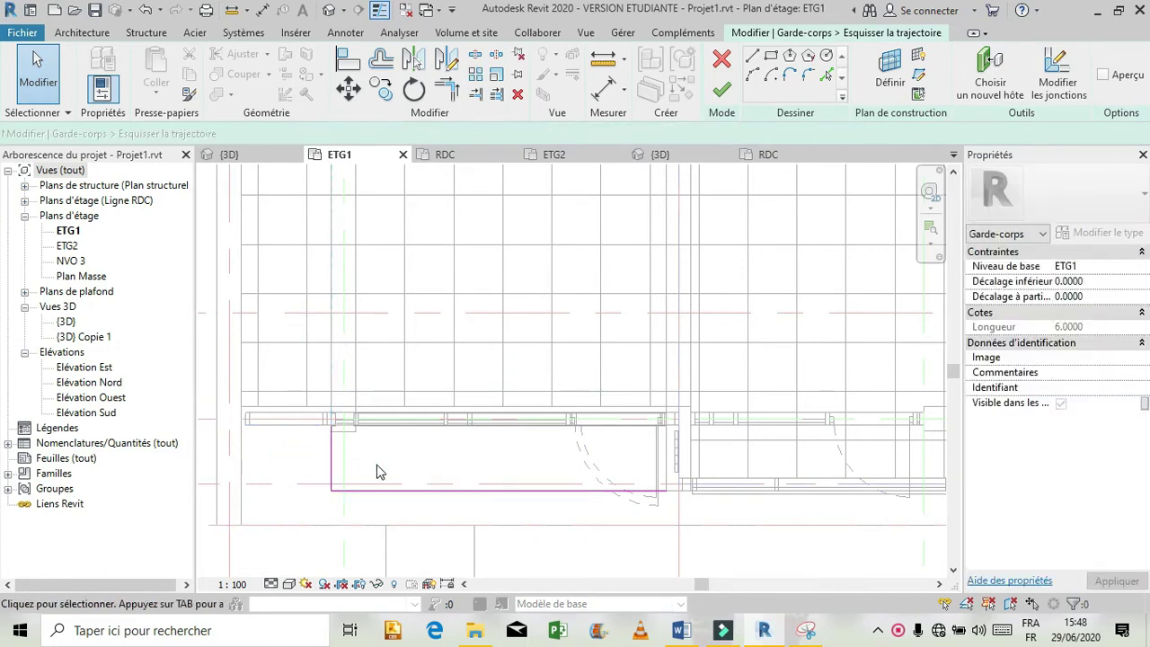
click(722, 89)
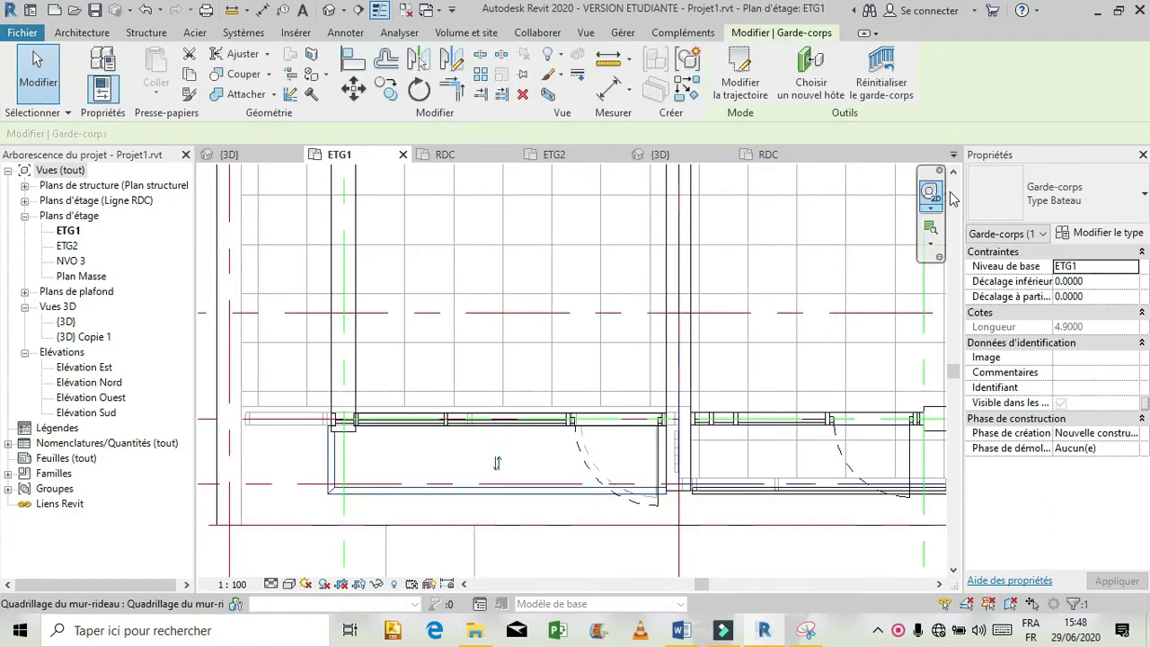
- Review the shortened railing on the terrace in the 3D view and deselect it
click(954, 156)
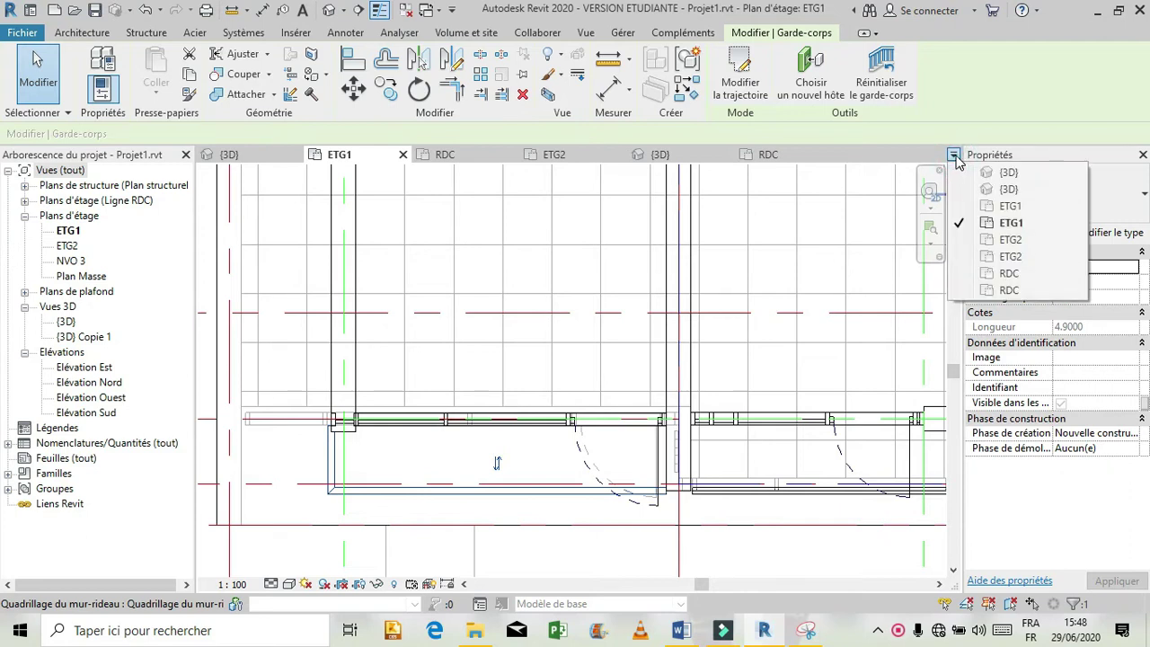
click(230, 155)
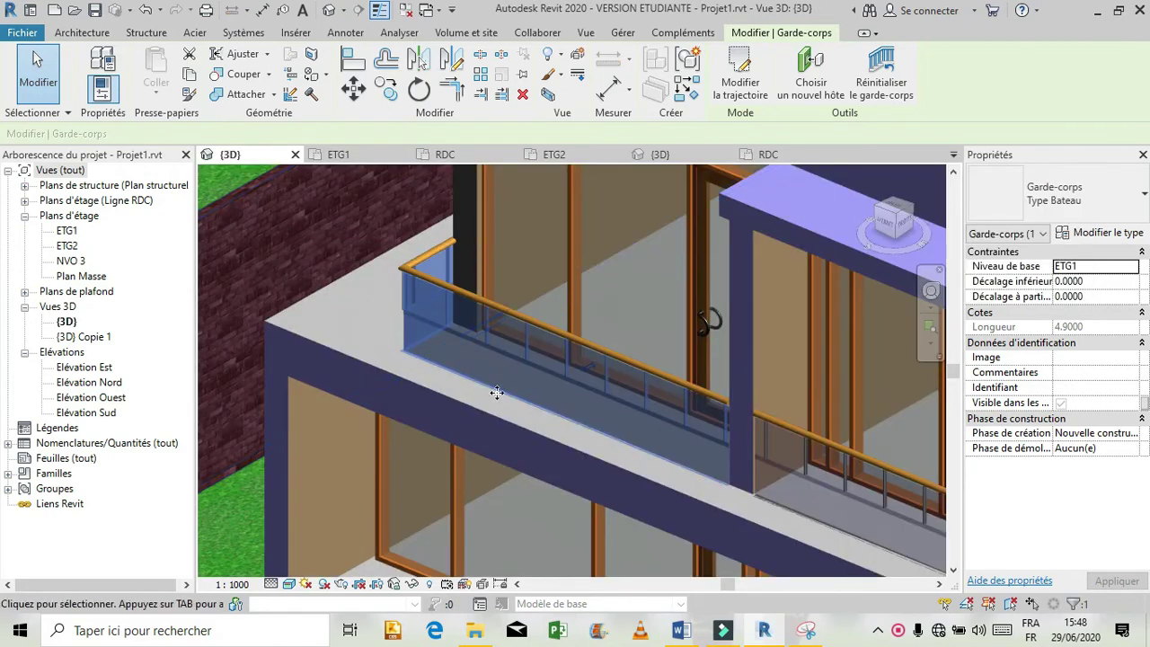
scroll(497, 393, down, 3)
scroll(497, 393, up, 2)
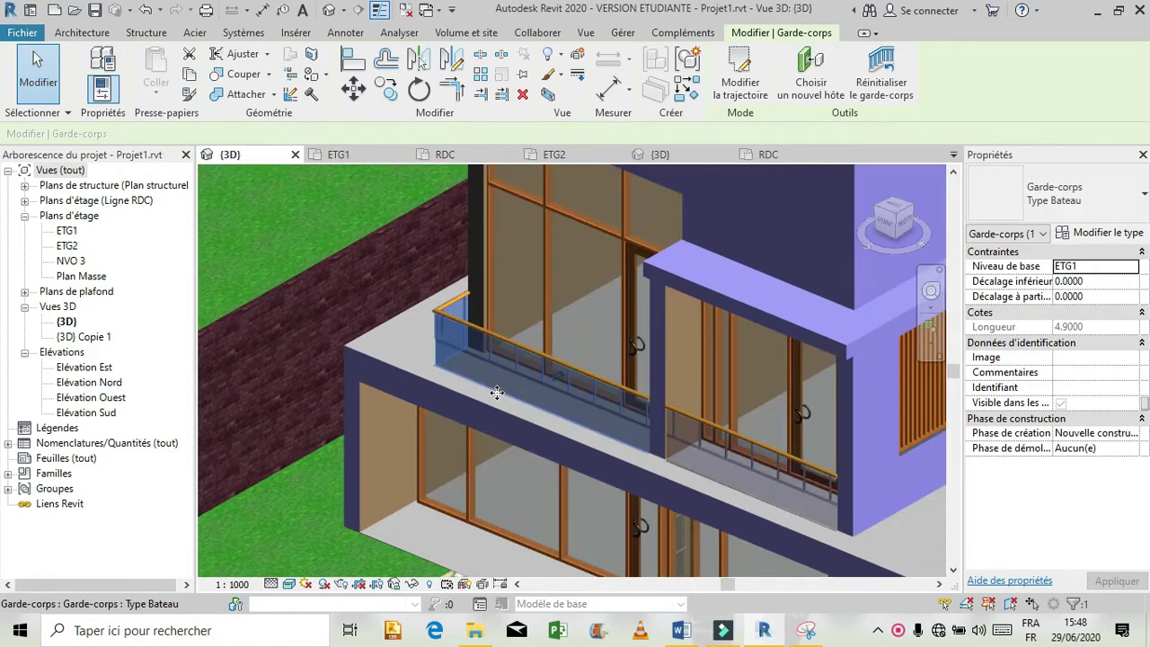
scroll(497, 393, down, 2)
click(333, 283)
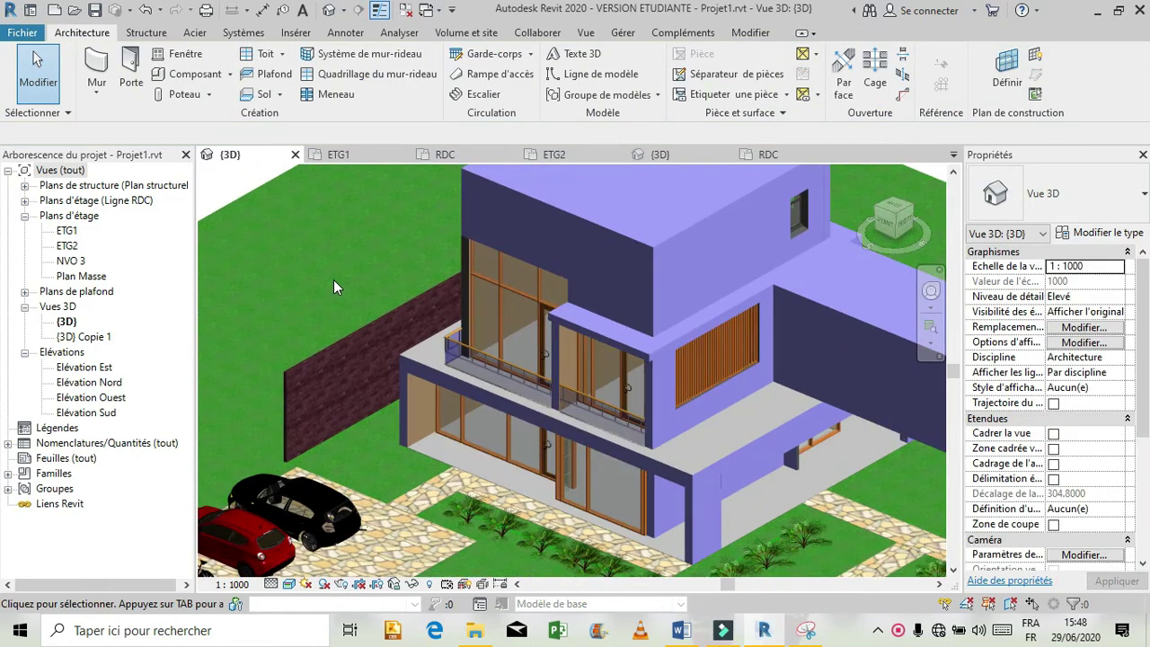
scroll(333, 279, down, 2)
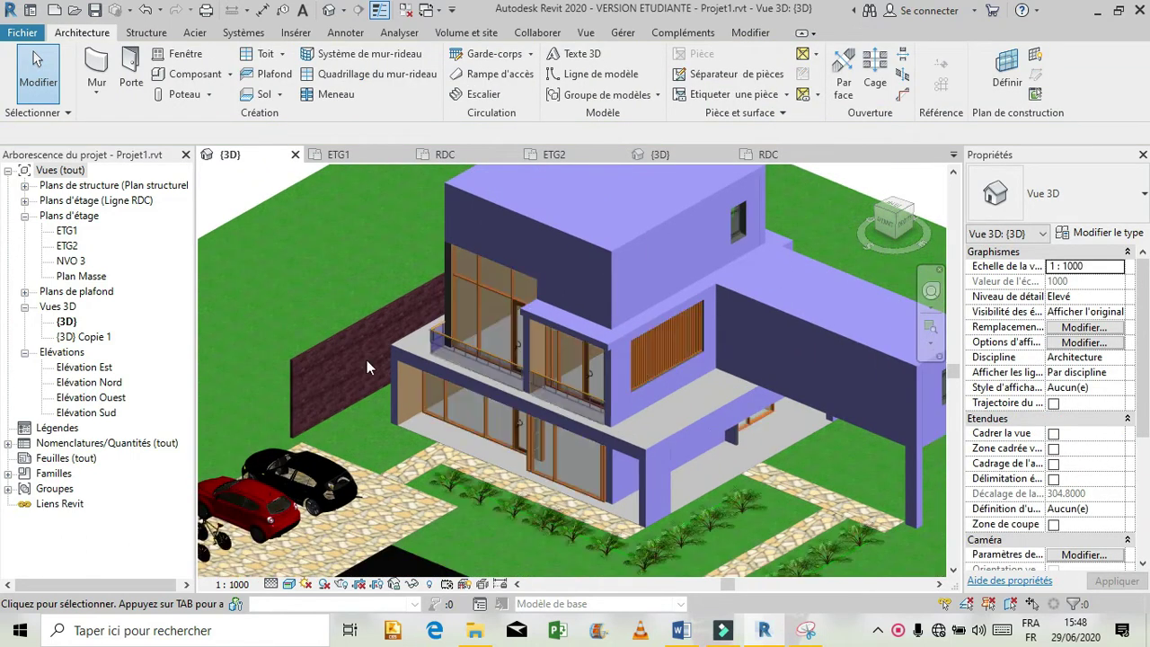
key(Tab)
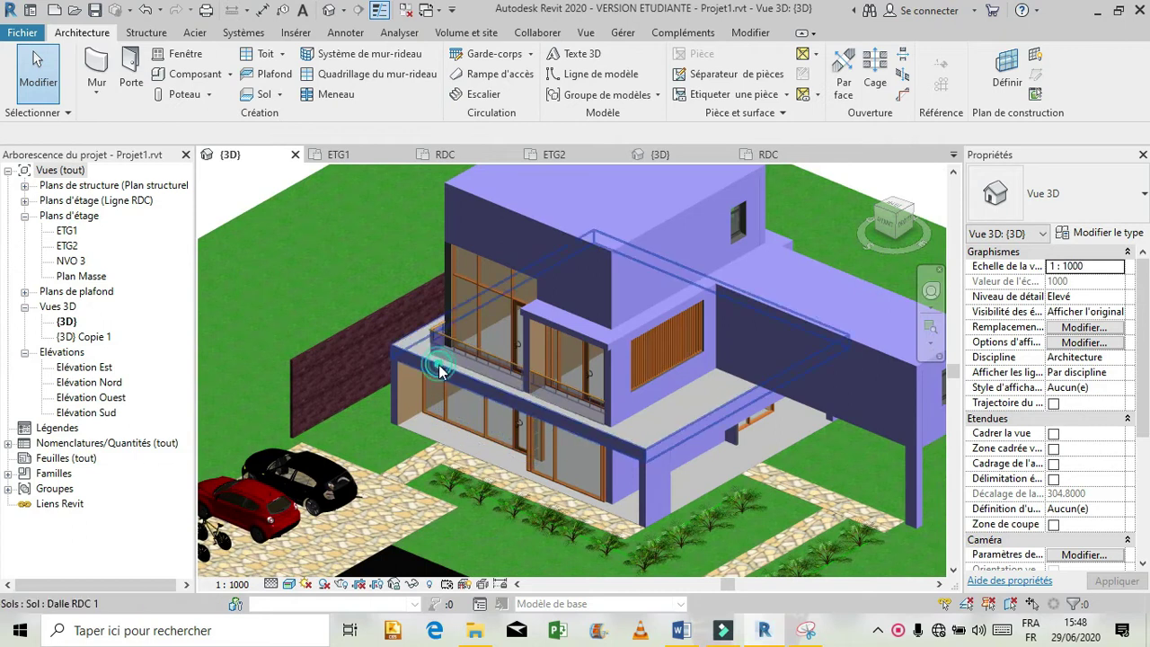
click(438, 366)
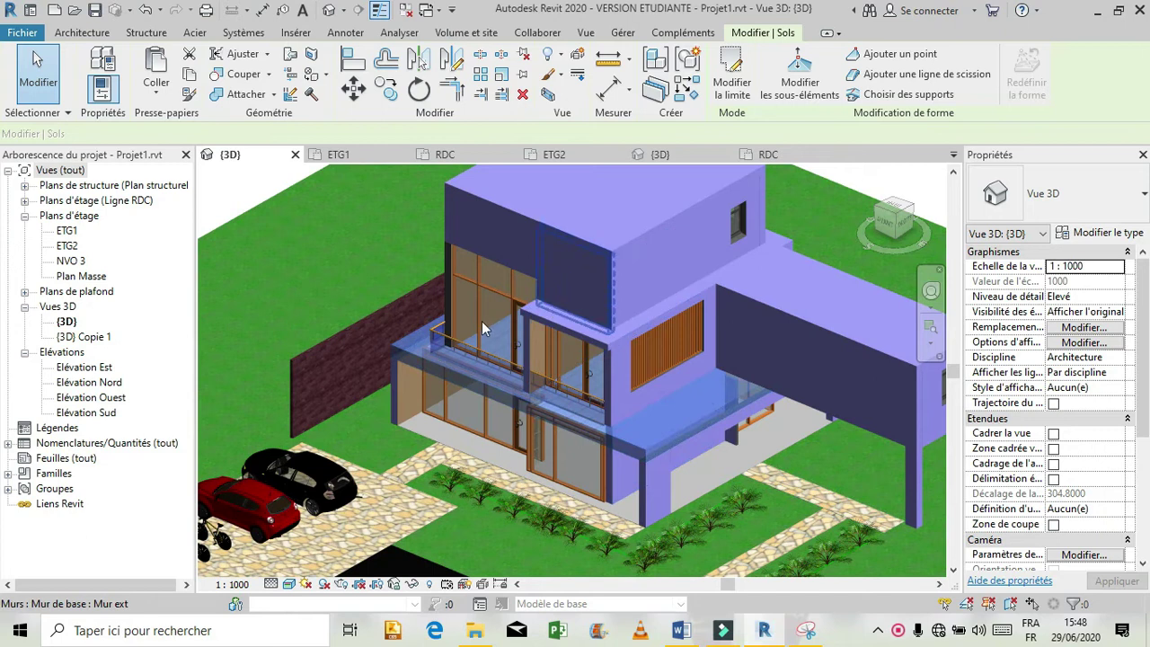
click(247, 191)
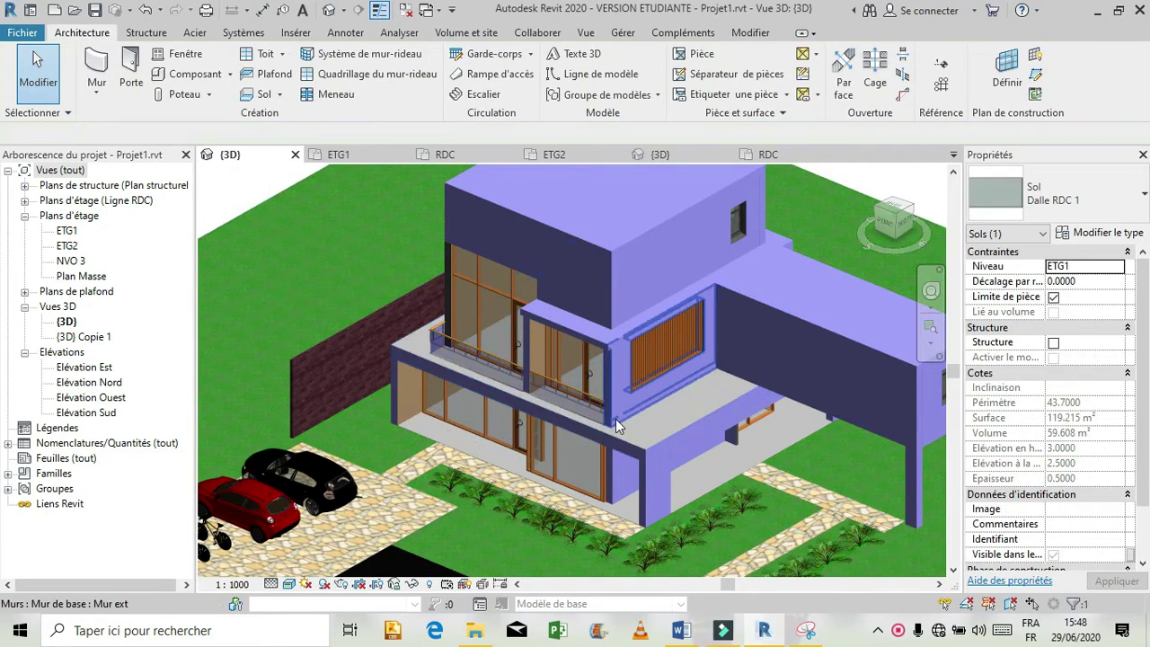
- Deselect the slab in Projet1 and open the ETG1 floor plan of the formation revit project
key(Escape)
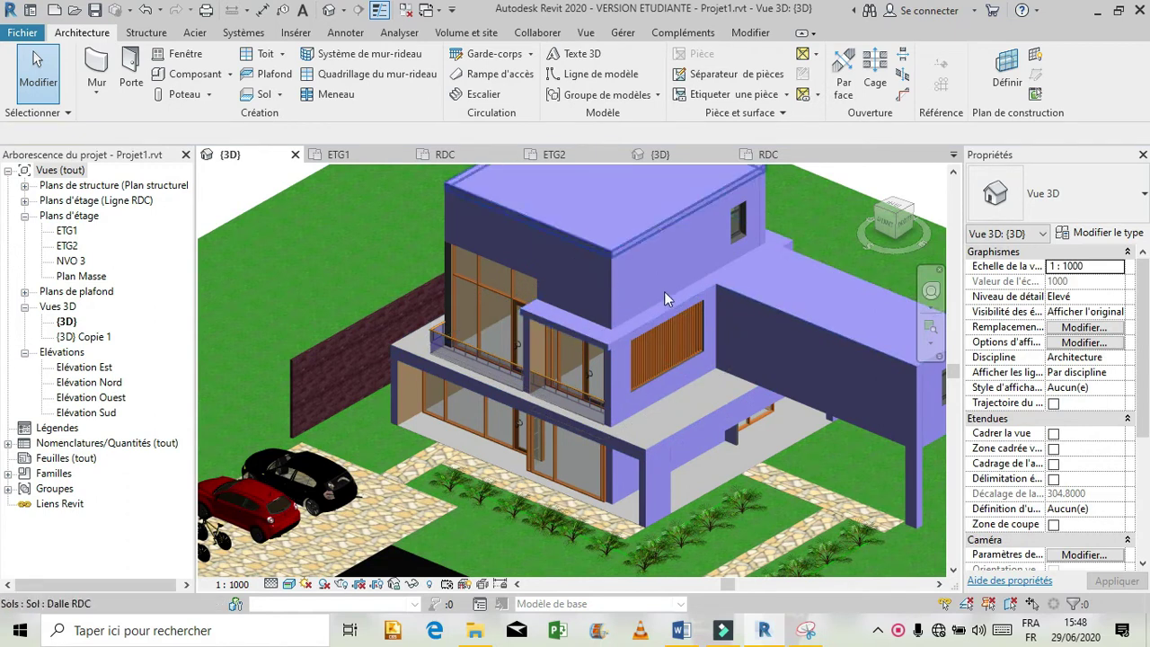
click(691, 156)
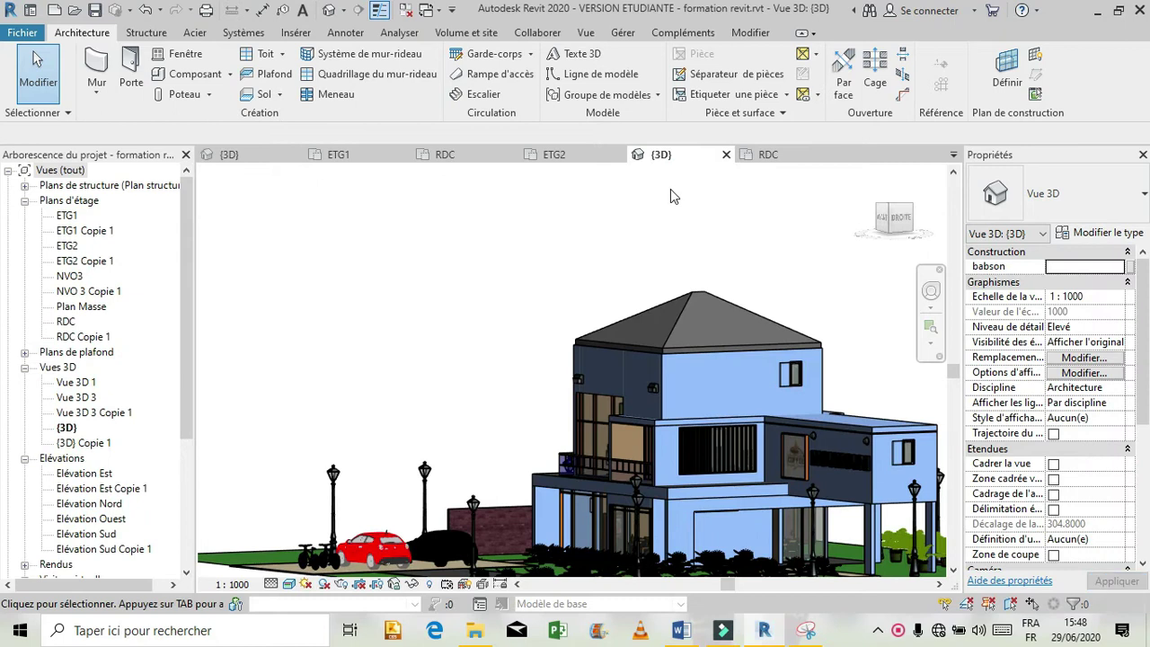
click(954, 156)
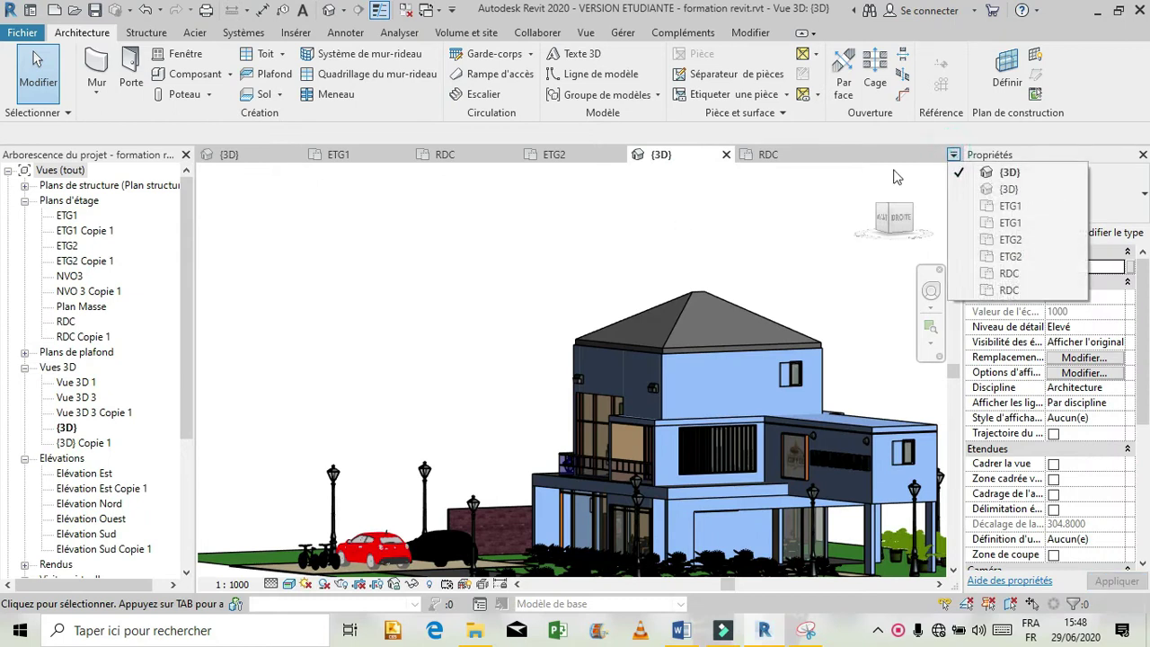
click(969, 213)
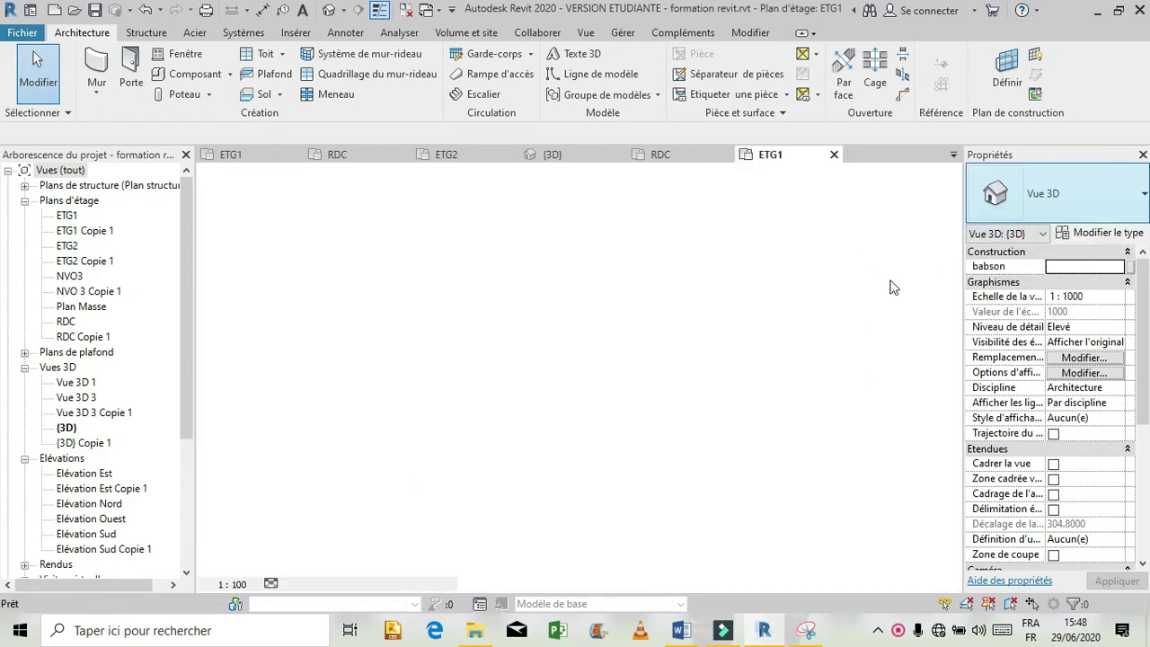
scroll(534, 346, up, 3)
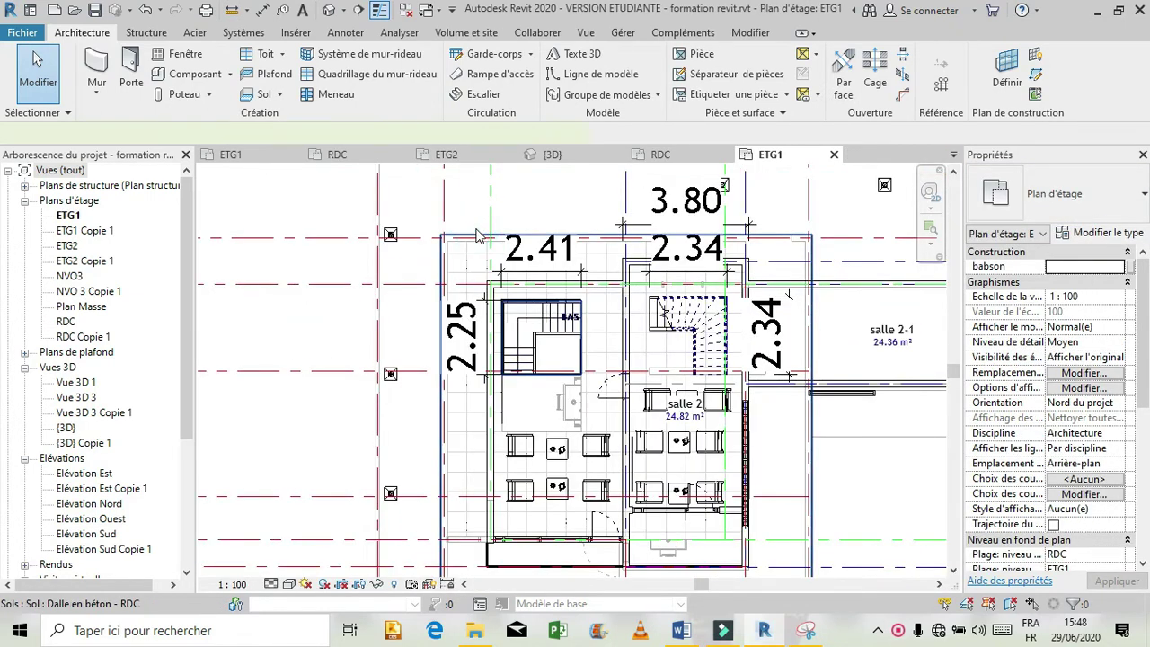
- Delete the width and depth dimensions of both staircases in the ETG1 plan, keeping the 3.80 dimension
click(479, 237)
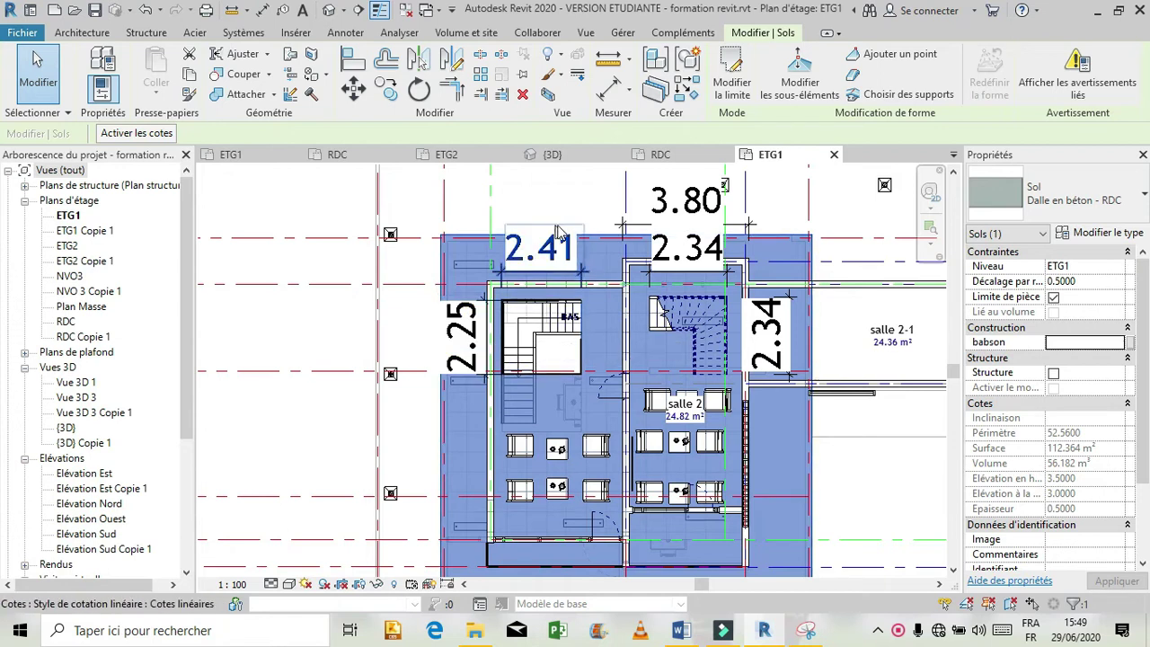
click(534, 270)
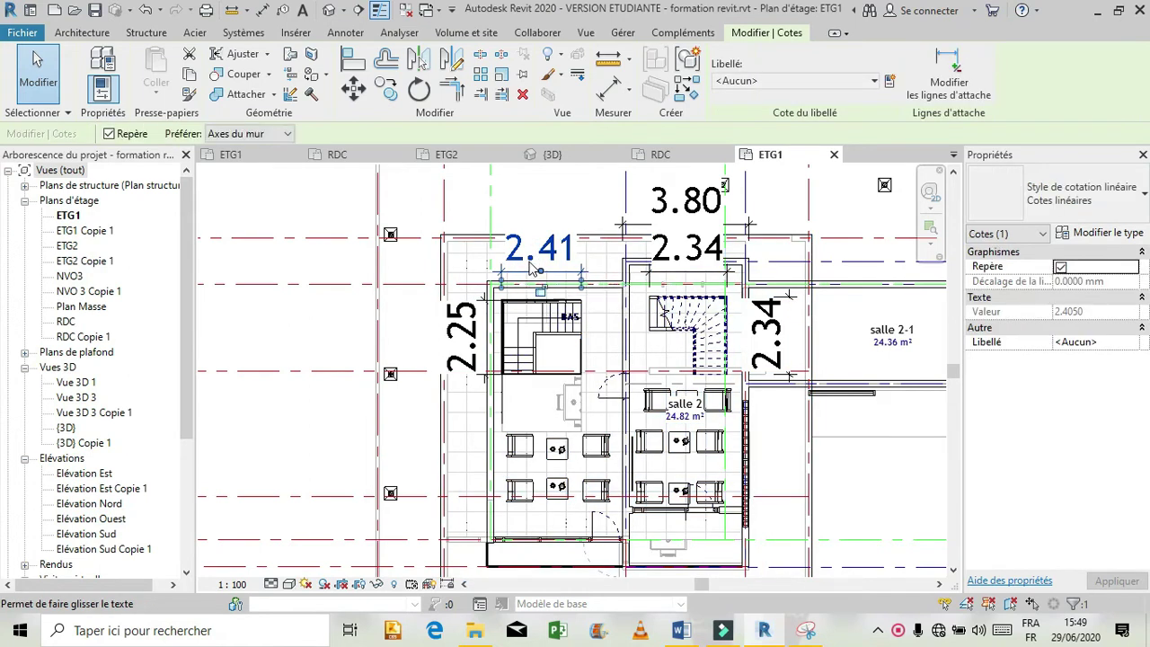
key(Delete)
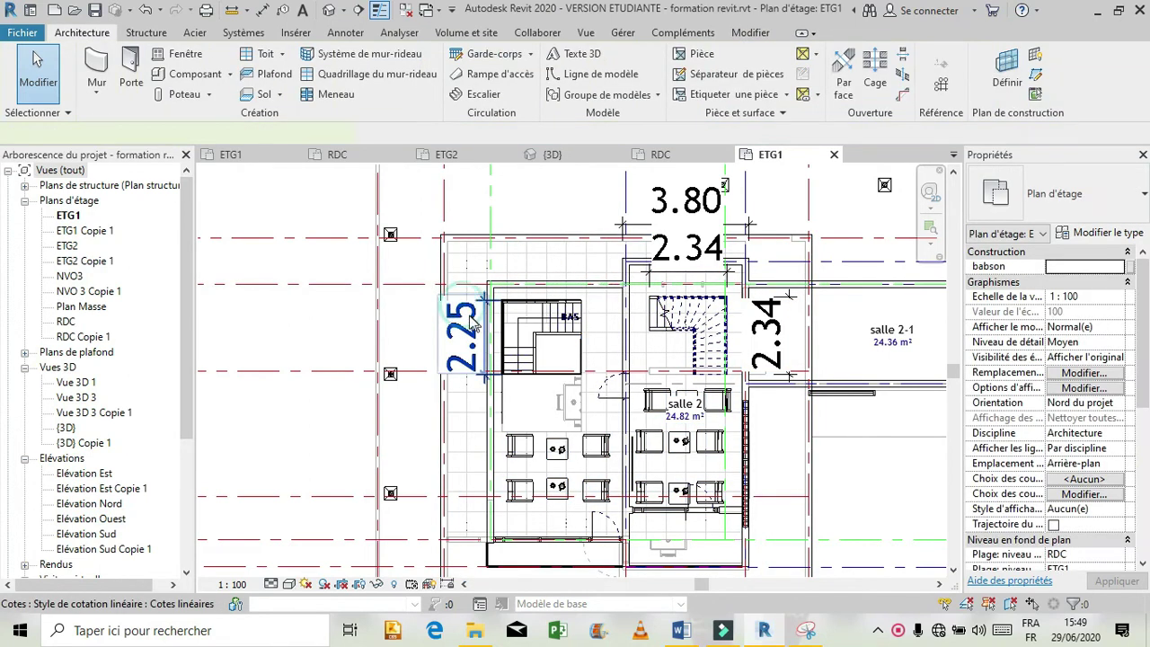
click(508, 327)
key(Delete)
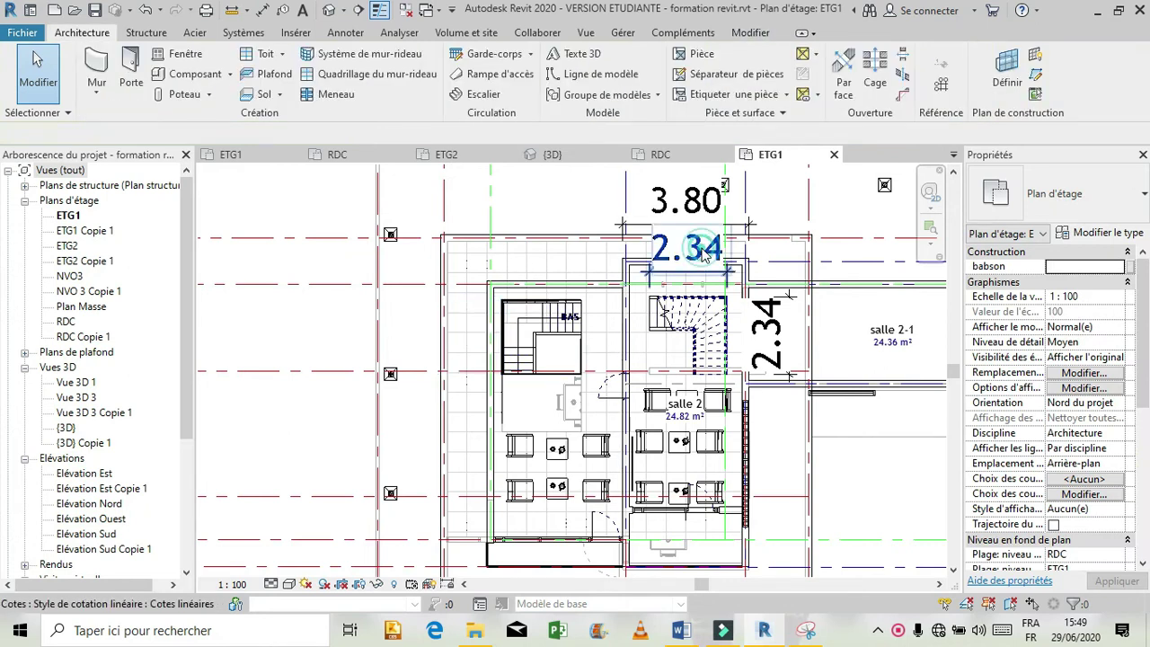
click(742, 334)
key(Delete)
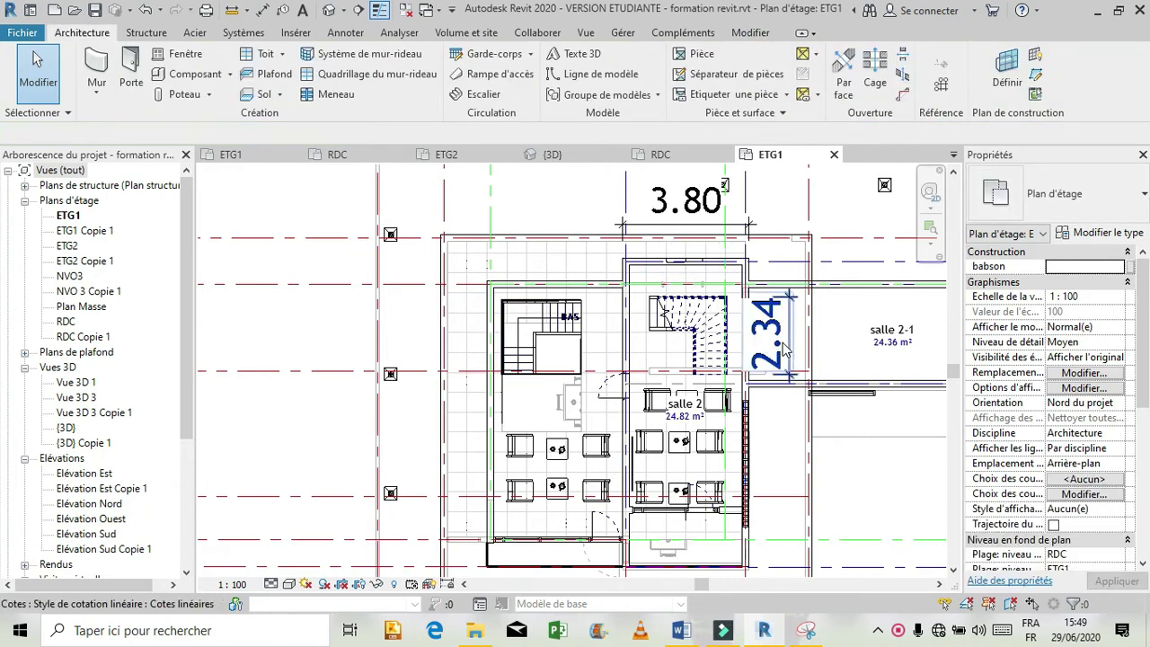
click(782, 351)
key(Delete)
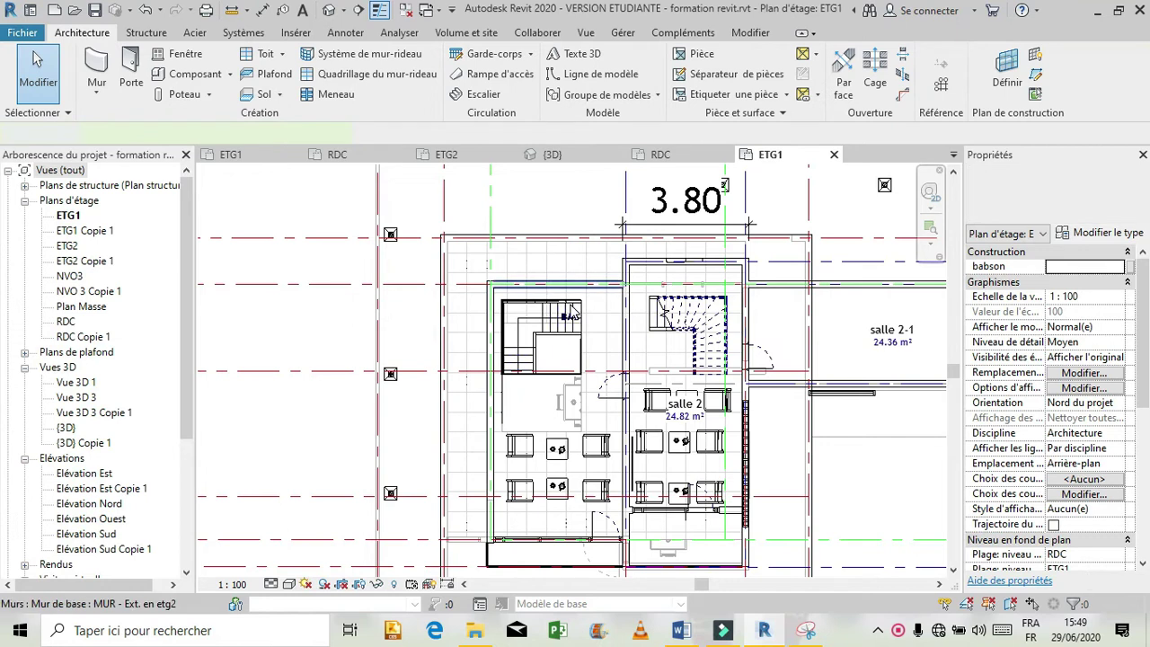
- Open the boundary sketch of the Dalle en béton - RDC slab and examine the left edge of its stair opening
click(500, 237)
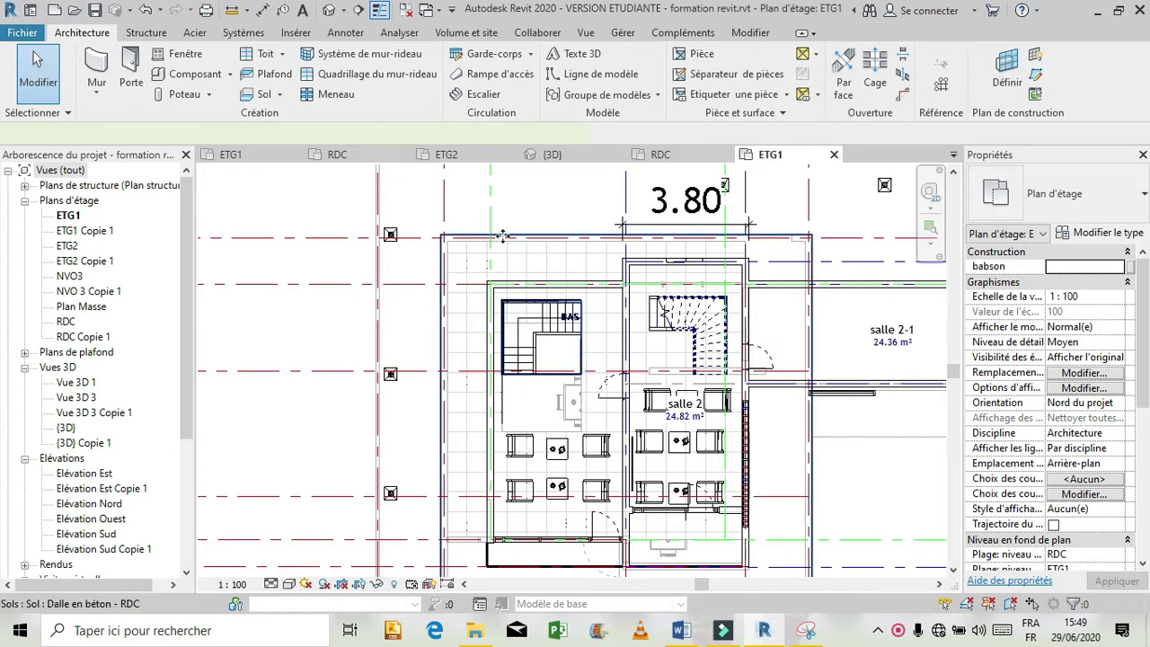
scroll(569, 262, down, 1)
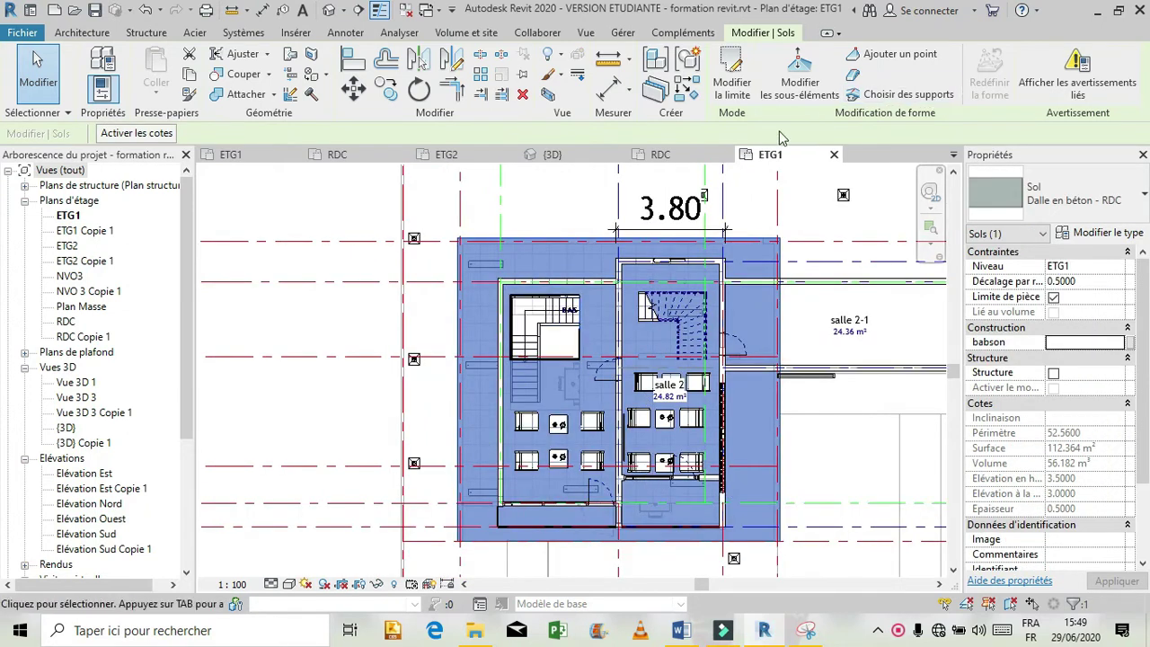
click(731, 77)
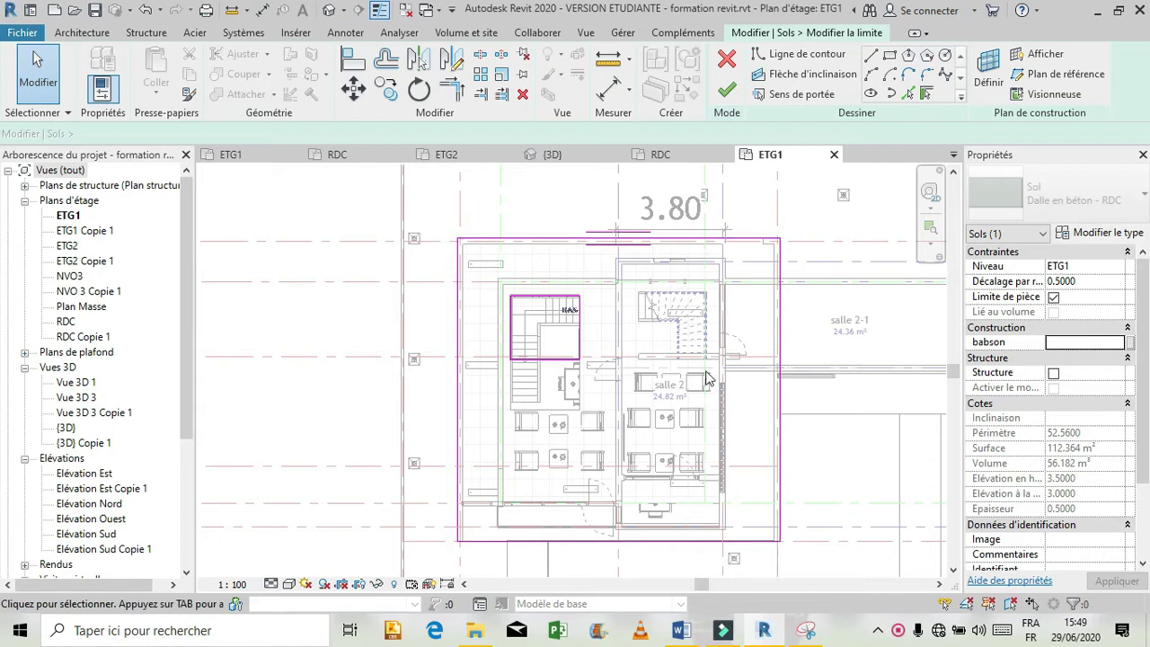
click(508, 335)
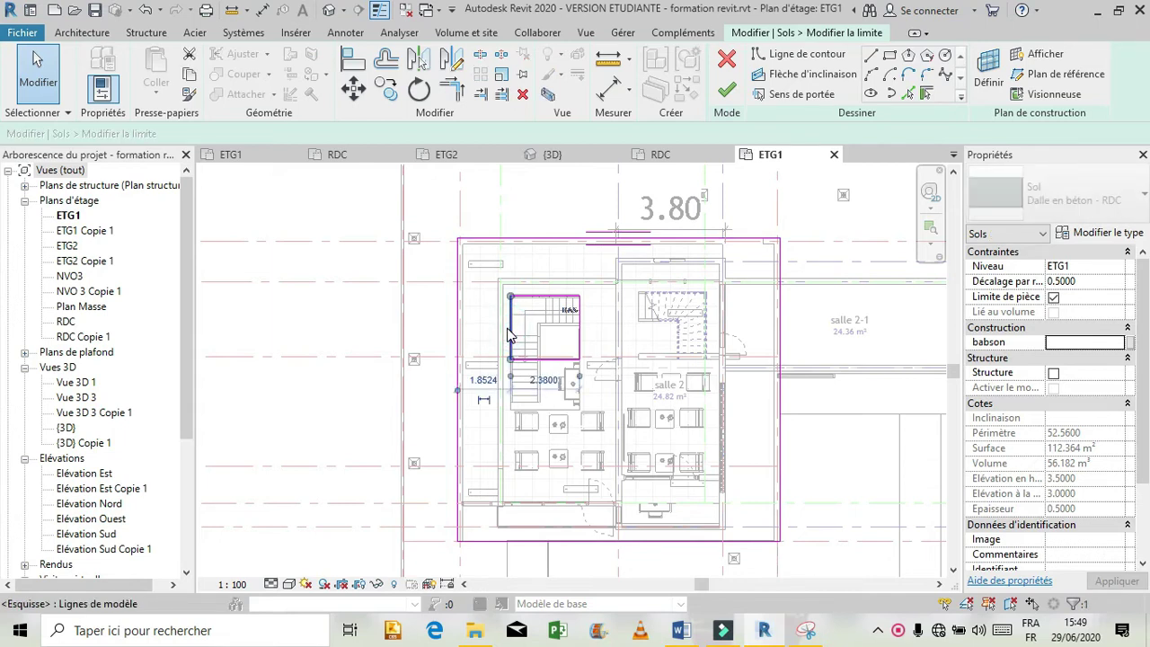
scroll(568, 441, down, 1)
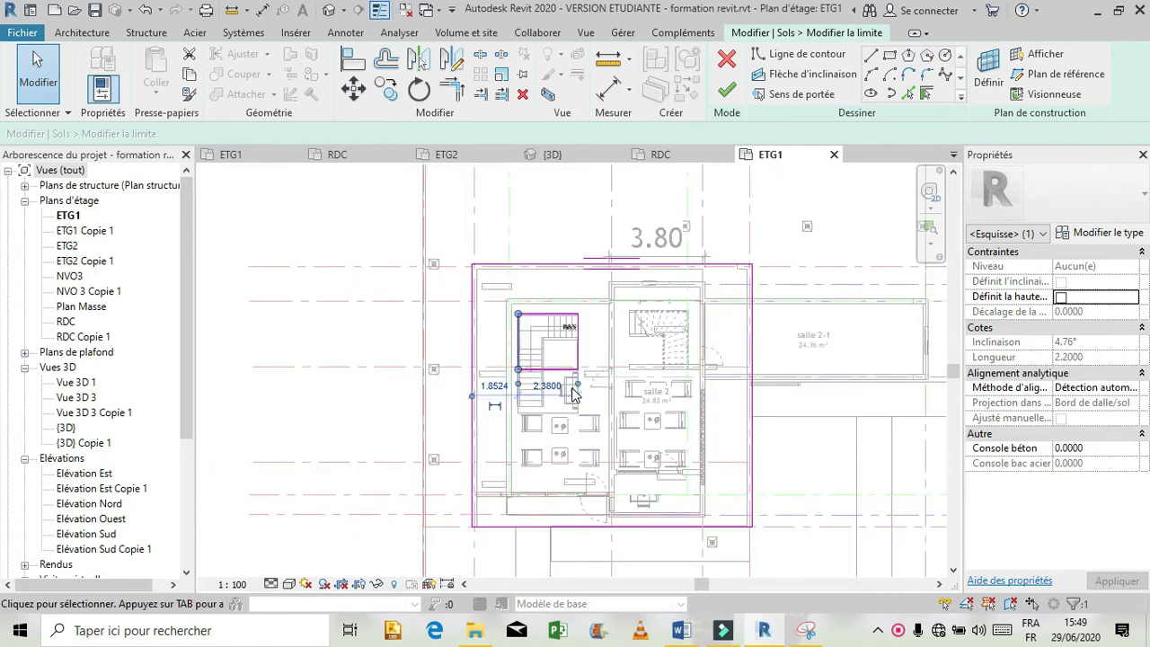
scroll(572, 387, up, 2)
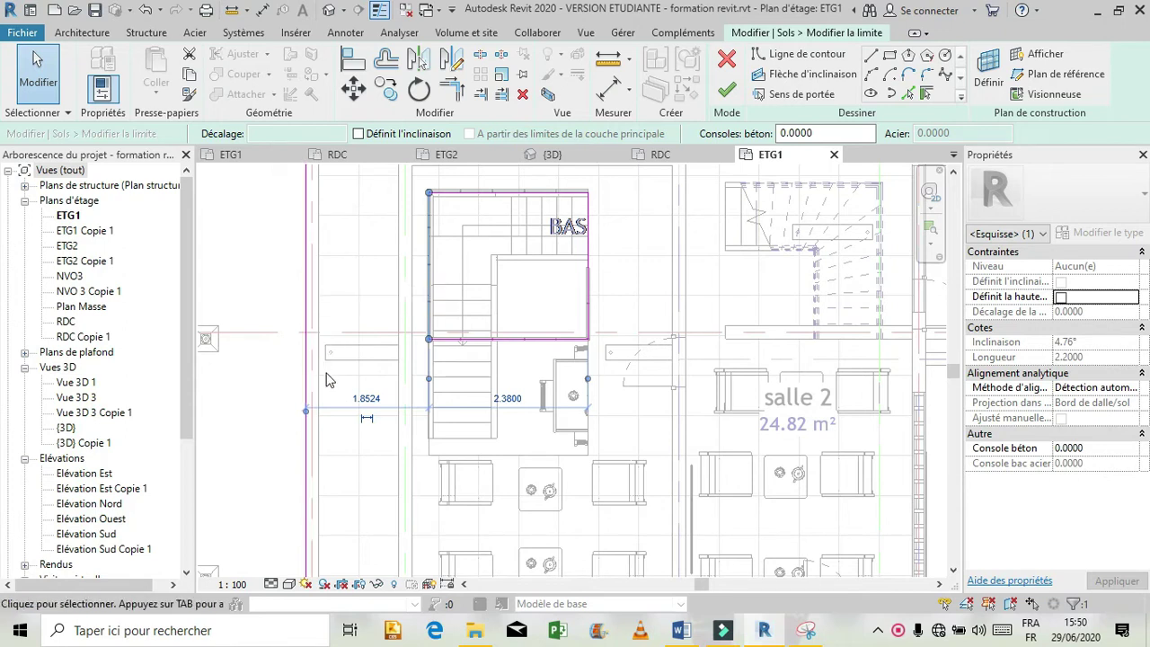
scroll(323, 373, down, 2)
scroll(325, 370, down, 1)
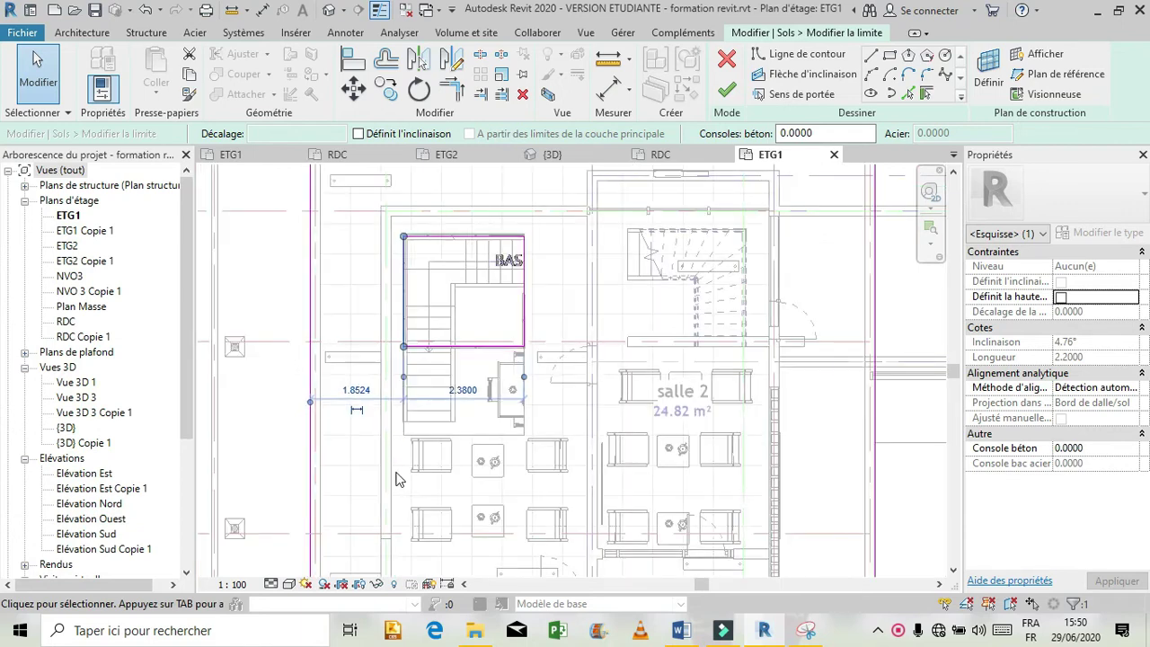
scroll(398, 476, down, 1)
scroll(401, 486, down, 1)
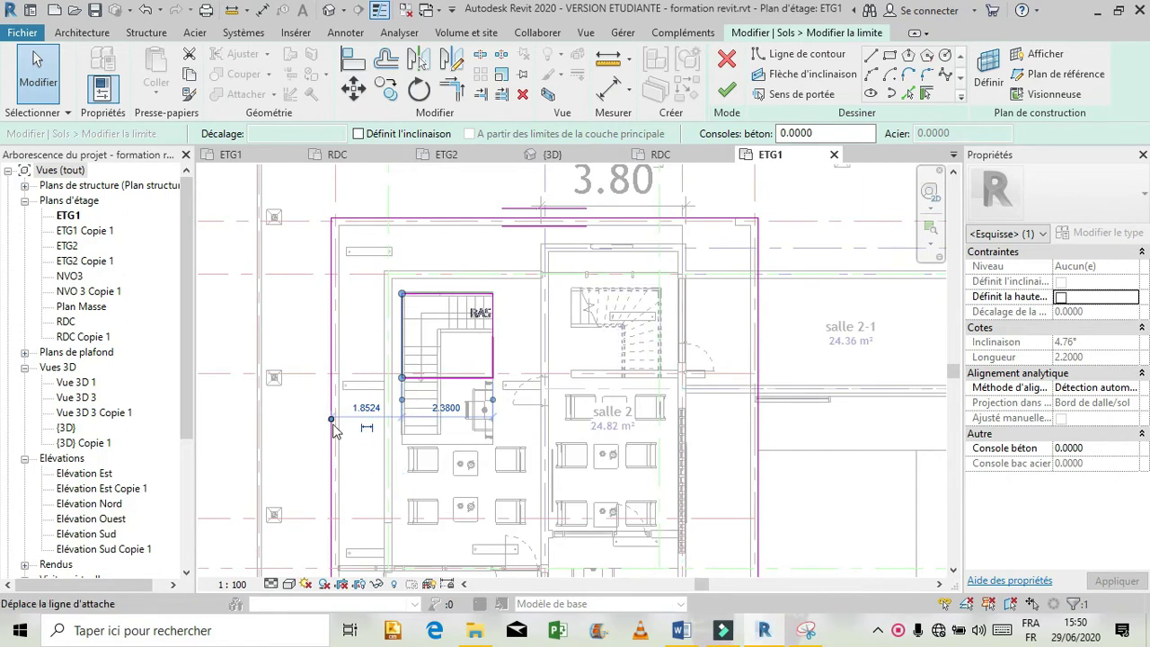
- Check the stair opening's size and its distances from the slab's left and upper edges, and leave the boundary sketch
click(387, 416)
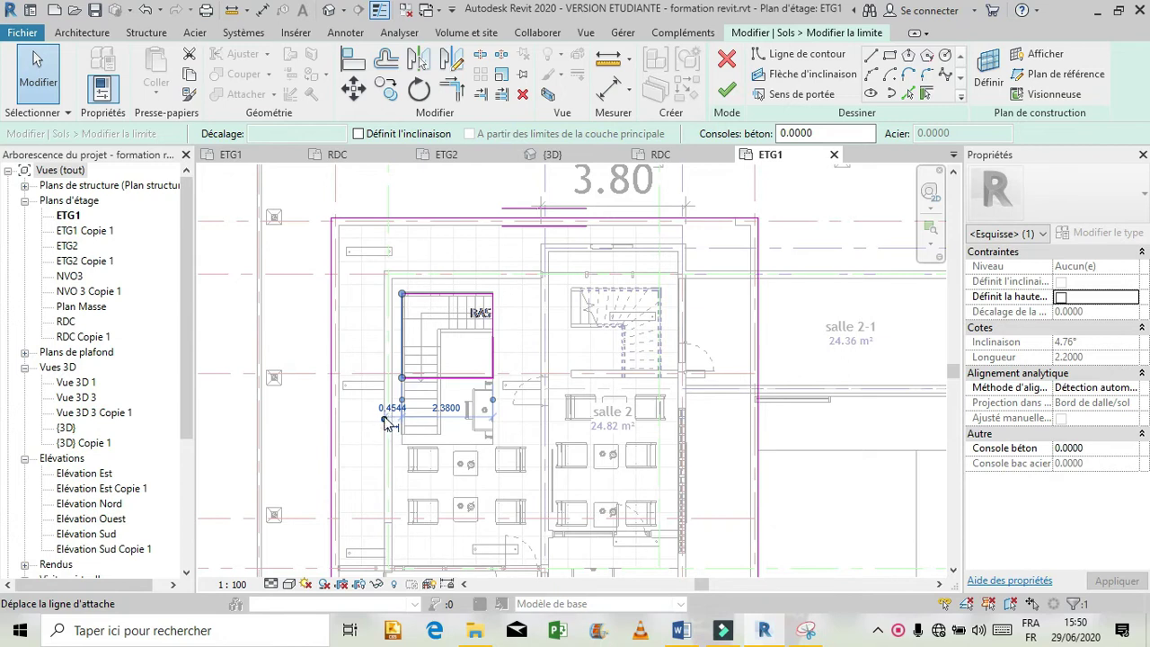
drag(387, 425, 333, 425)
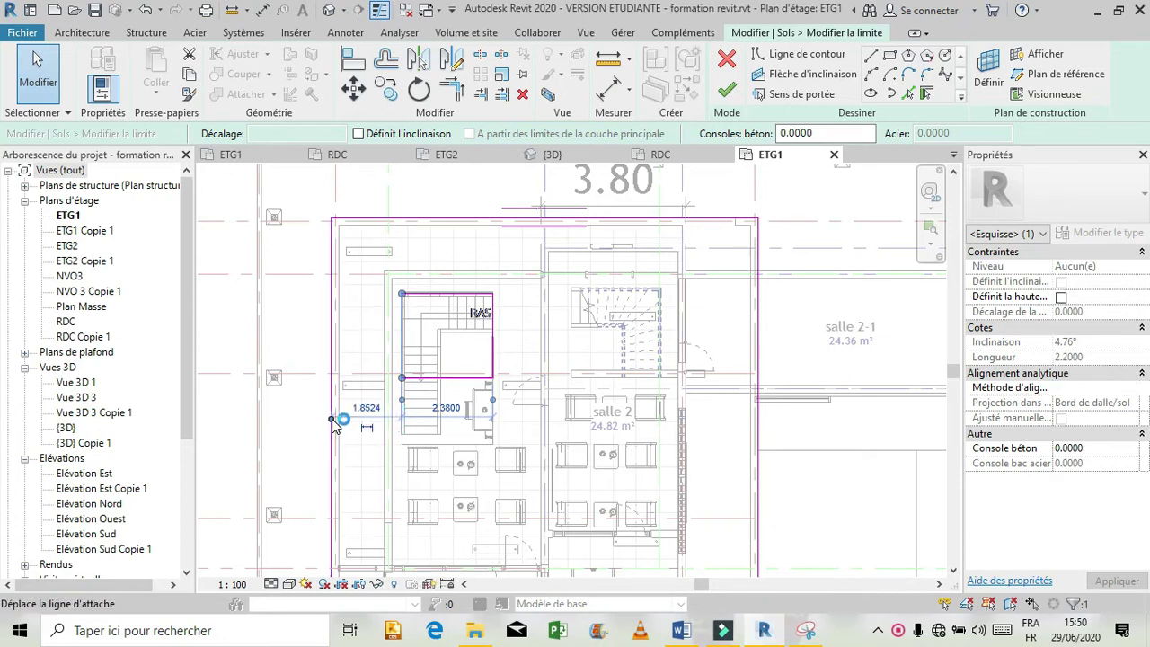
click(288, 454)
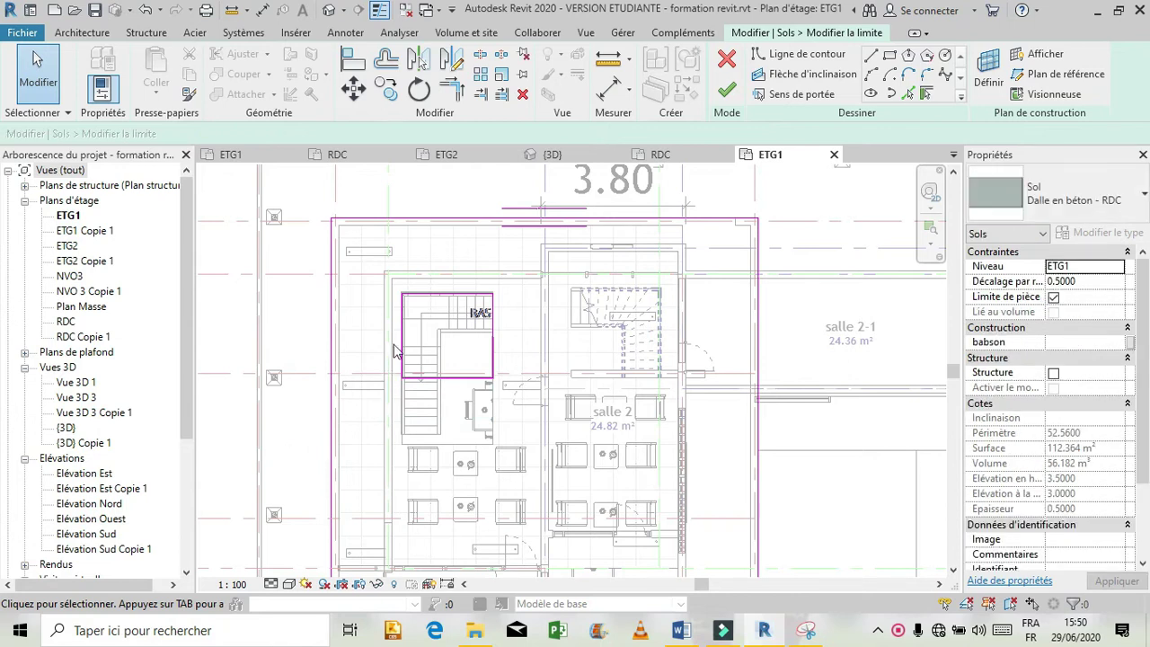
click(403, 332)
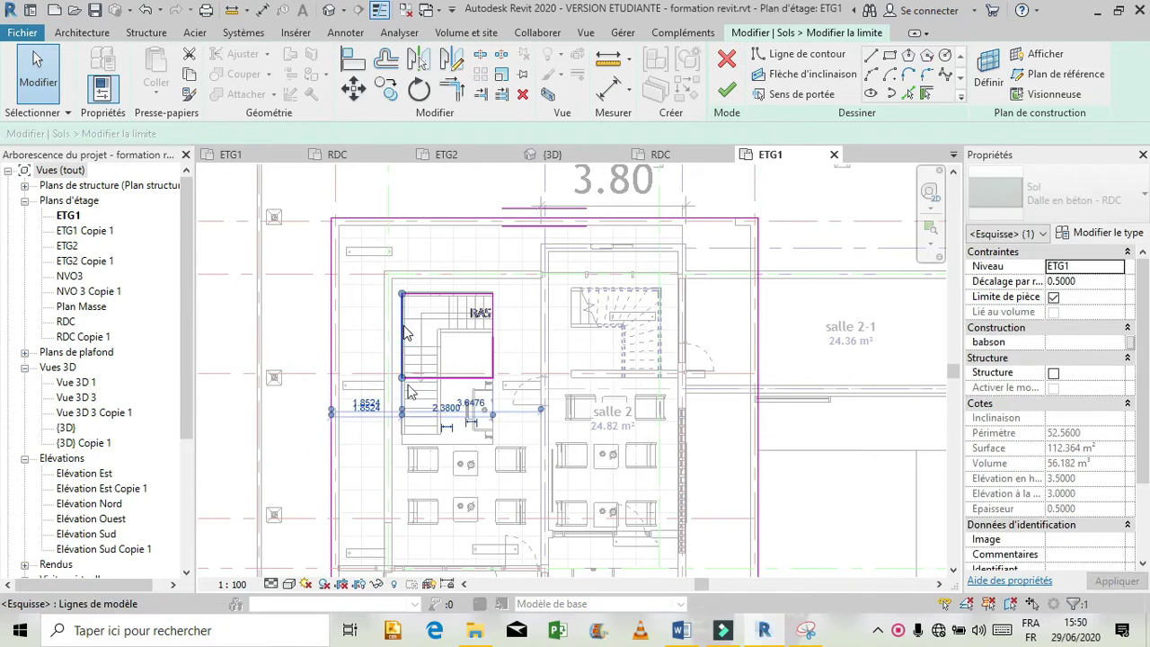
click(365, 475)
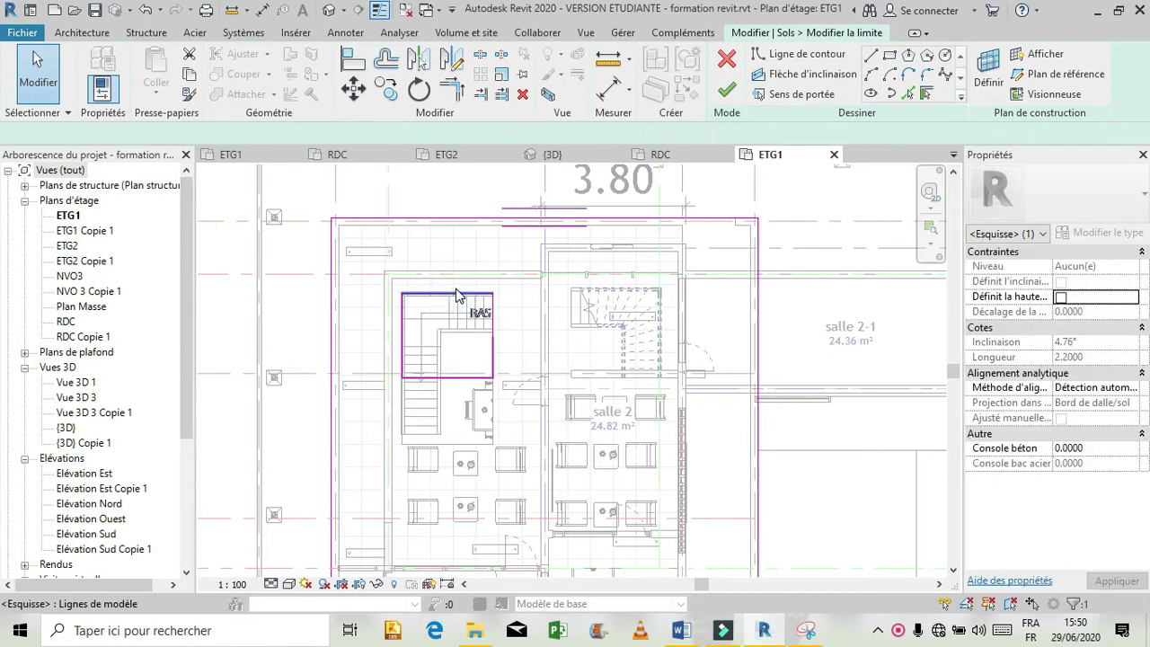
click(457, 294)
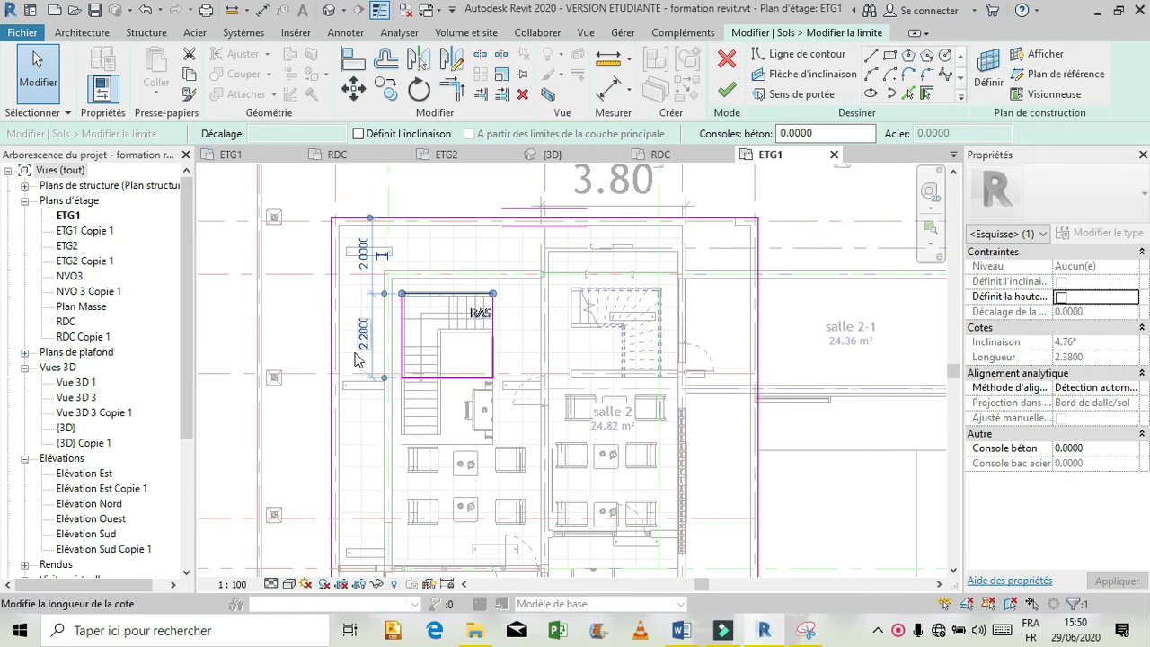
click(350, 459)
click(722, 87)
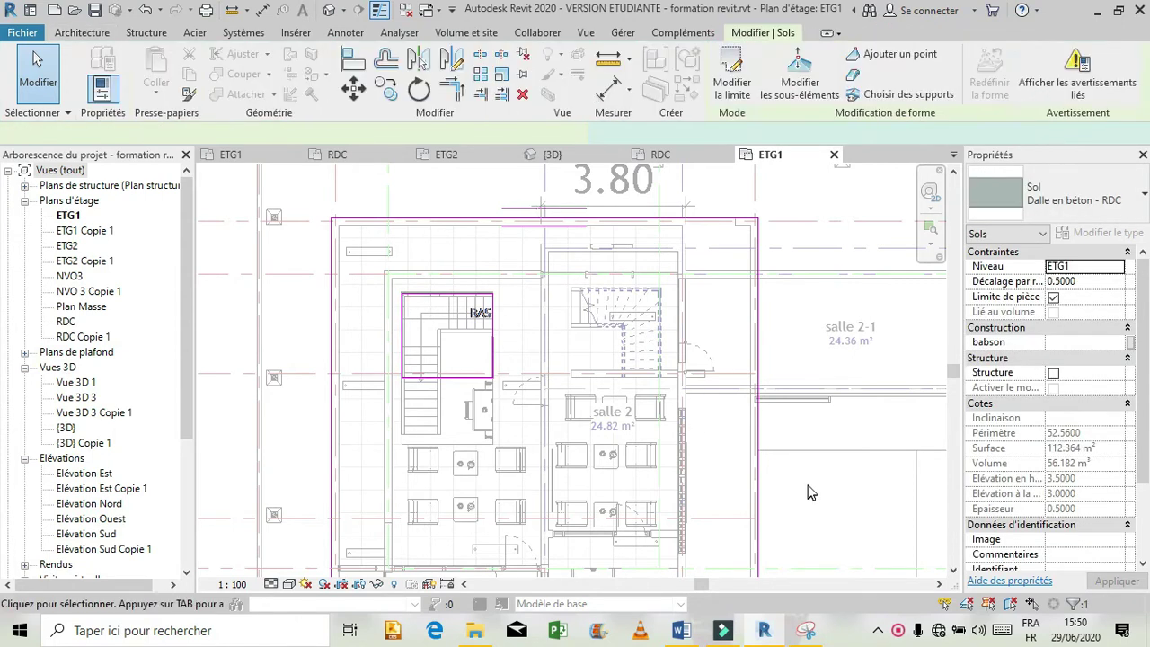
scroll(811, 494, down, 1)
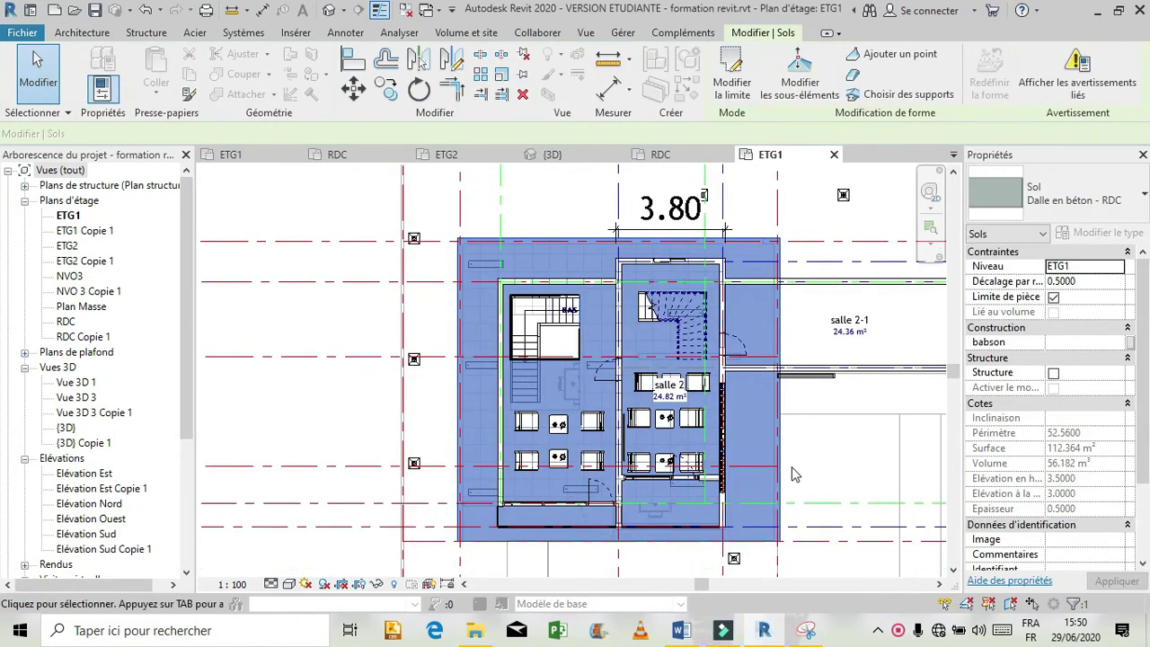
- Return to the ETG1 plan of Projet1 and open the boundary of the Dalle RDC 1 slab for editing
click(260, 157)
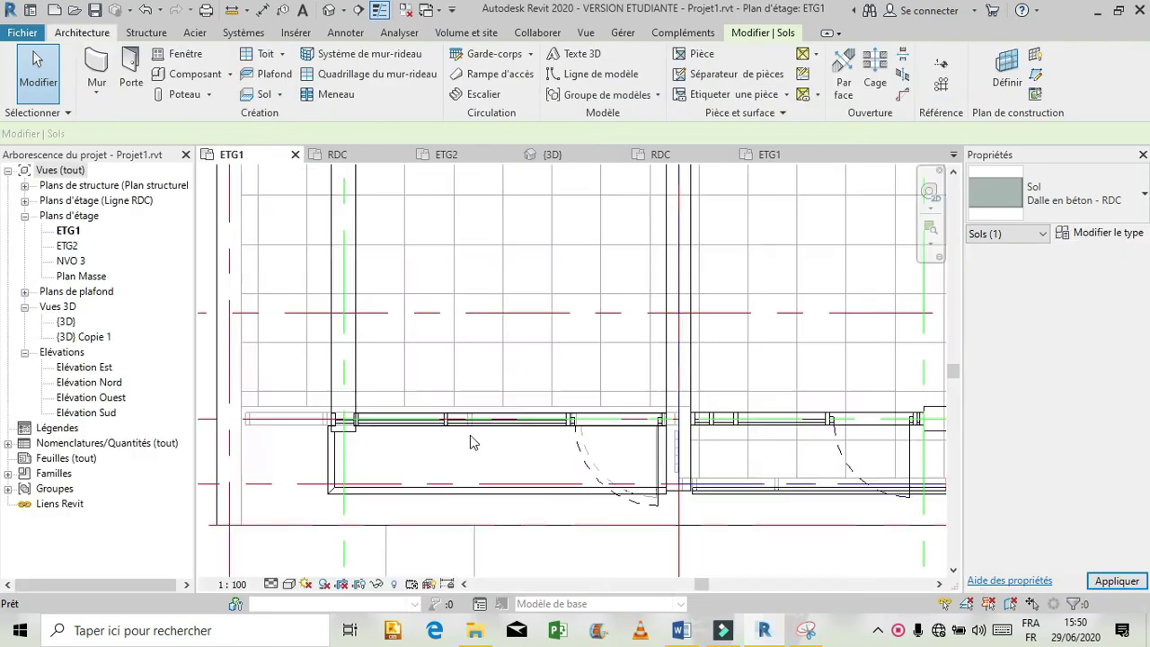
scroll(456, 496, up, 4)
scroll(456, 496, down, 3)
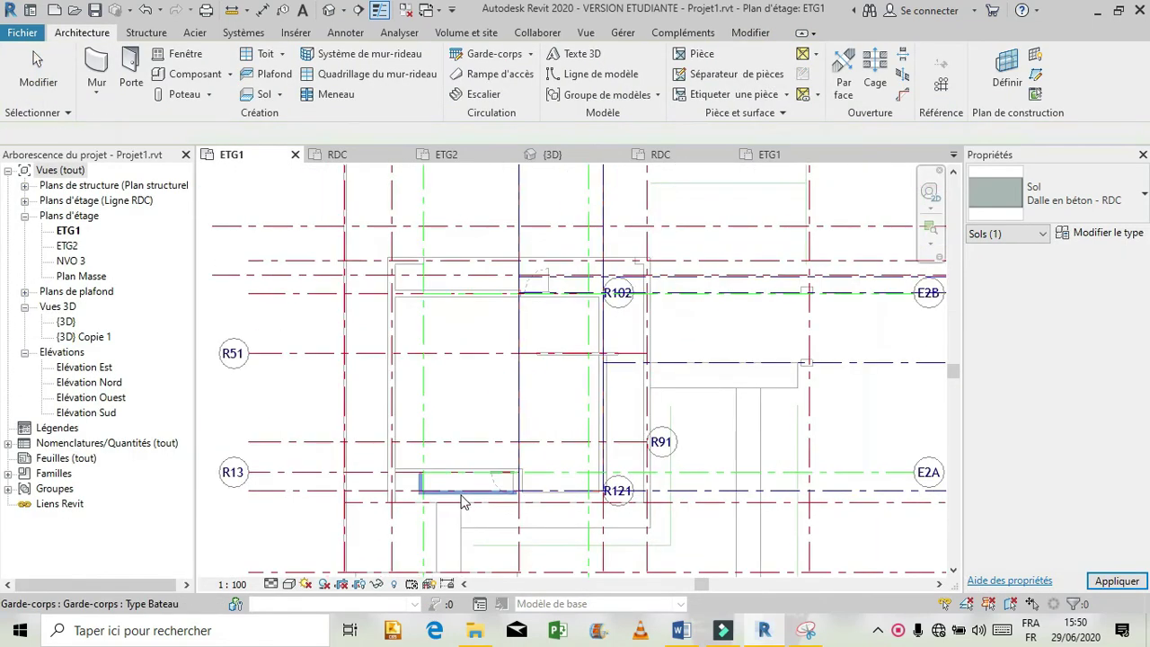
click(437, 262)
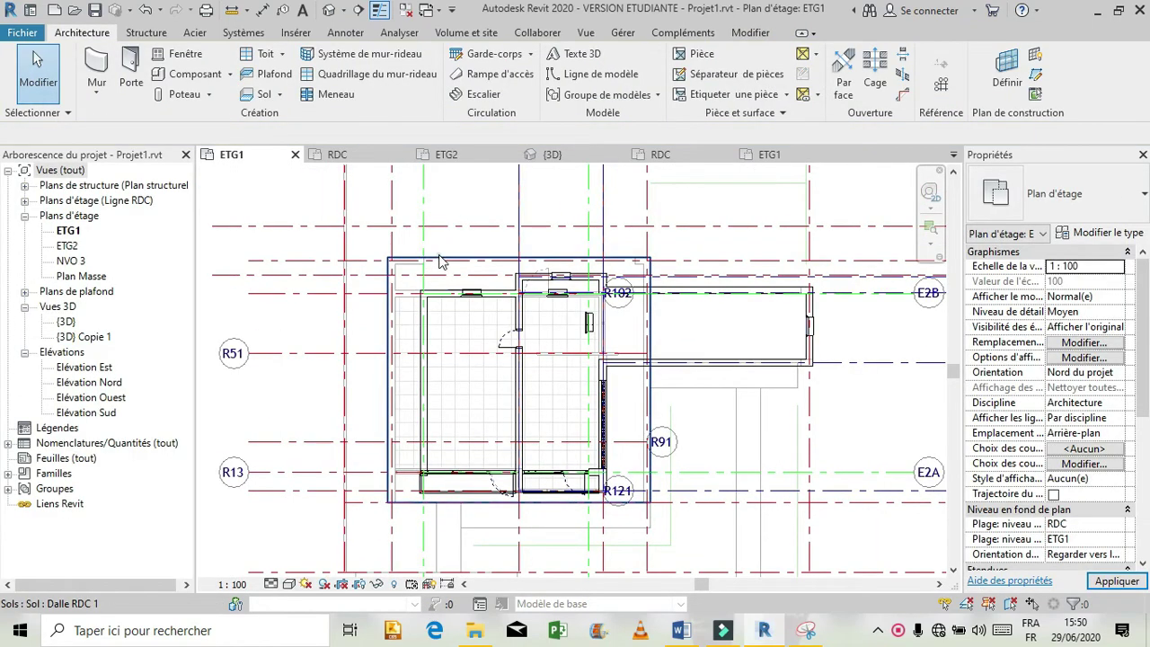
click(444, 254)
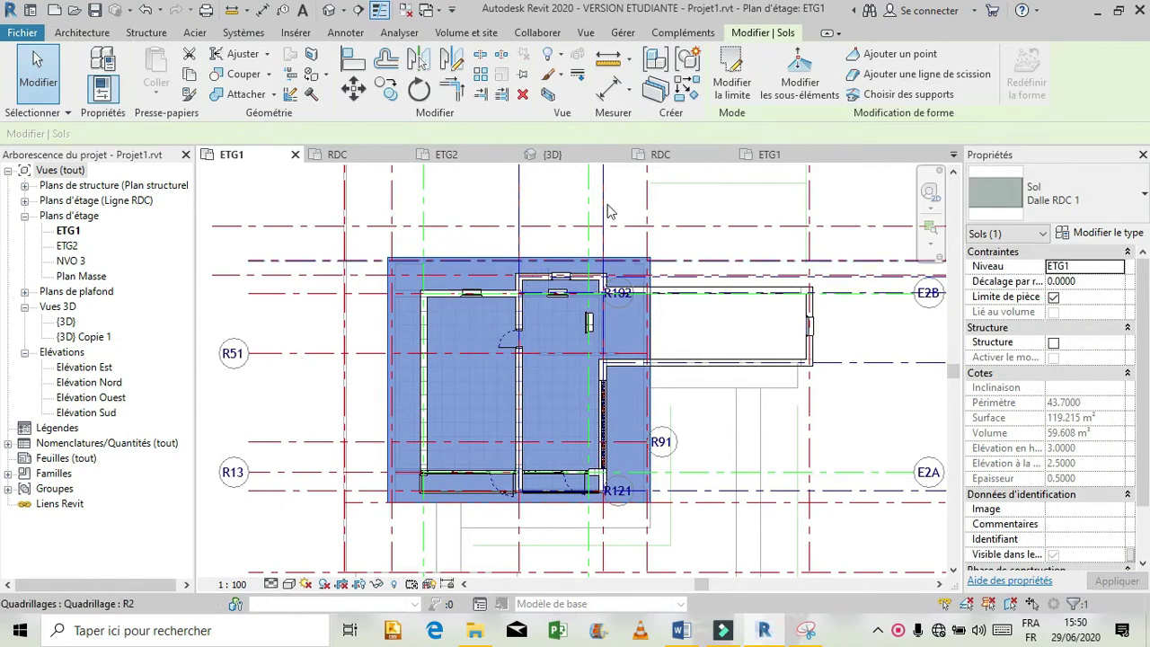
click(727, 77)
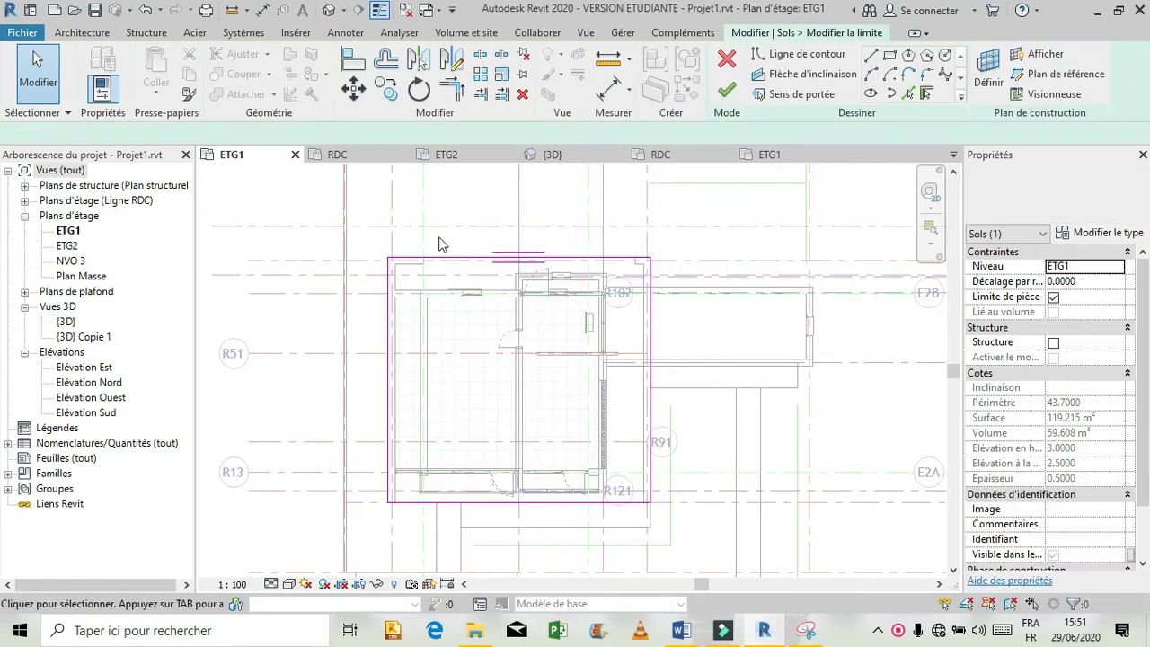
- Sketch a 2.40 by 2.40 m rectangular stair opening inside the slab boundary, in the upper part of the left room
click(891, 56)
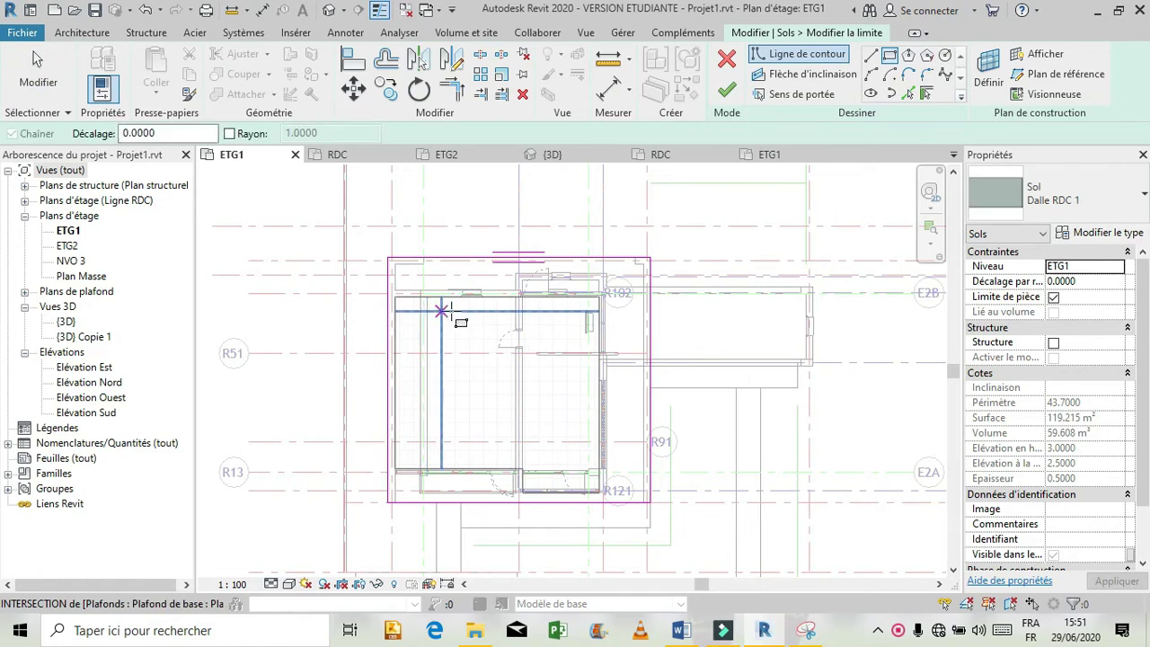
click(441, 304)
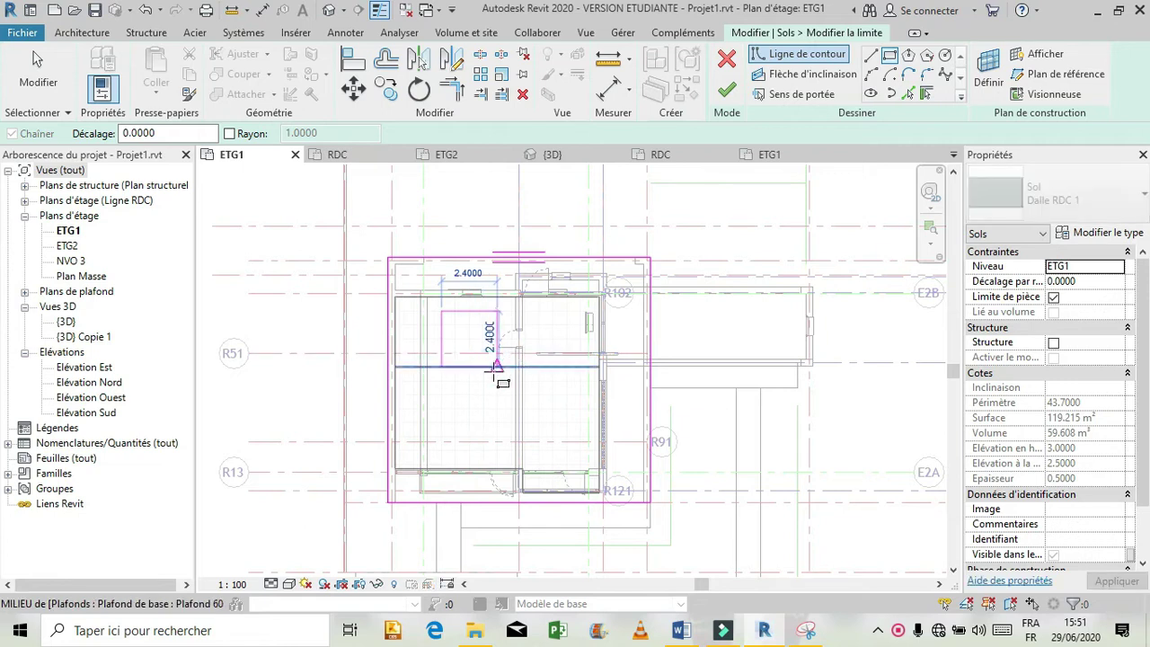
click(495, 367)
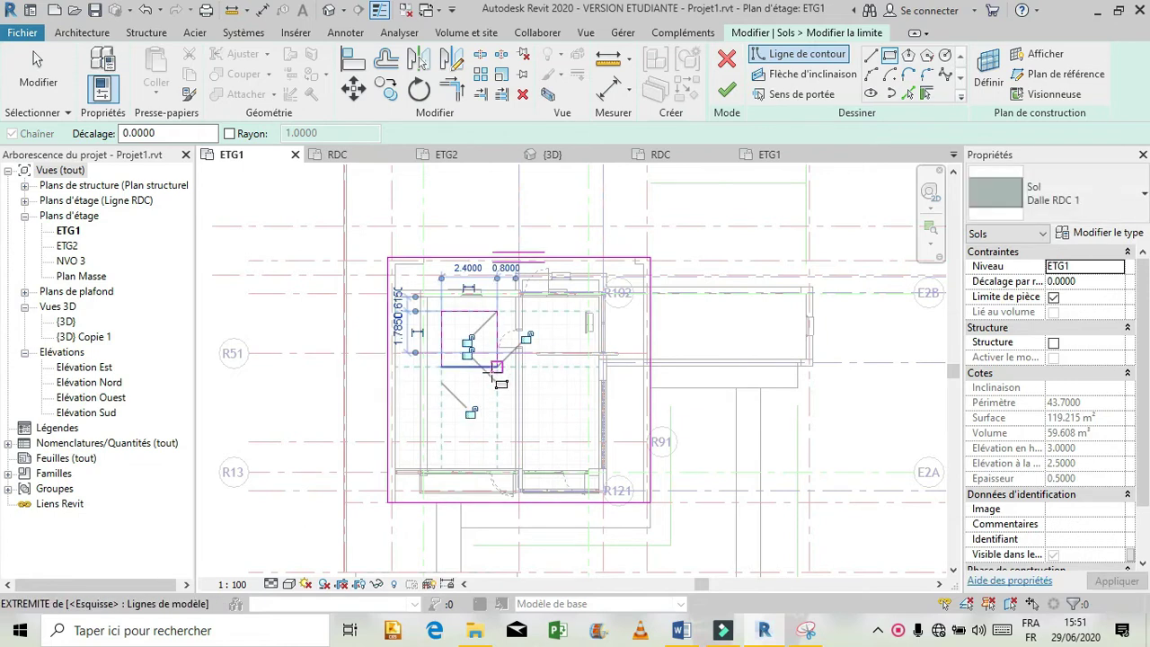
- Place the stair opening's left edge 1.8524 m from the slab's left edge
key(Escape)
key(Escape)
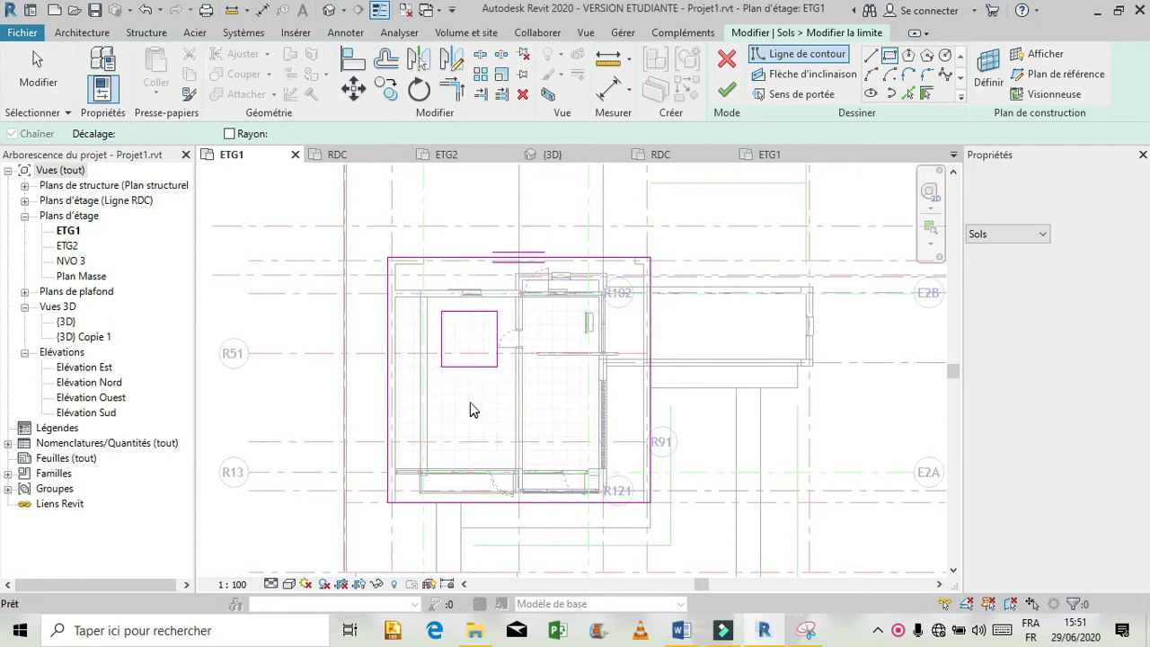
click(442, 342)
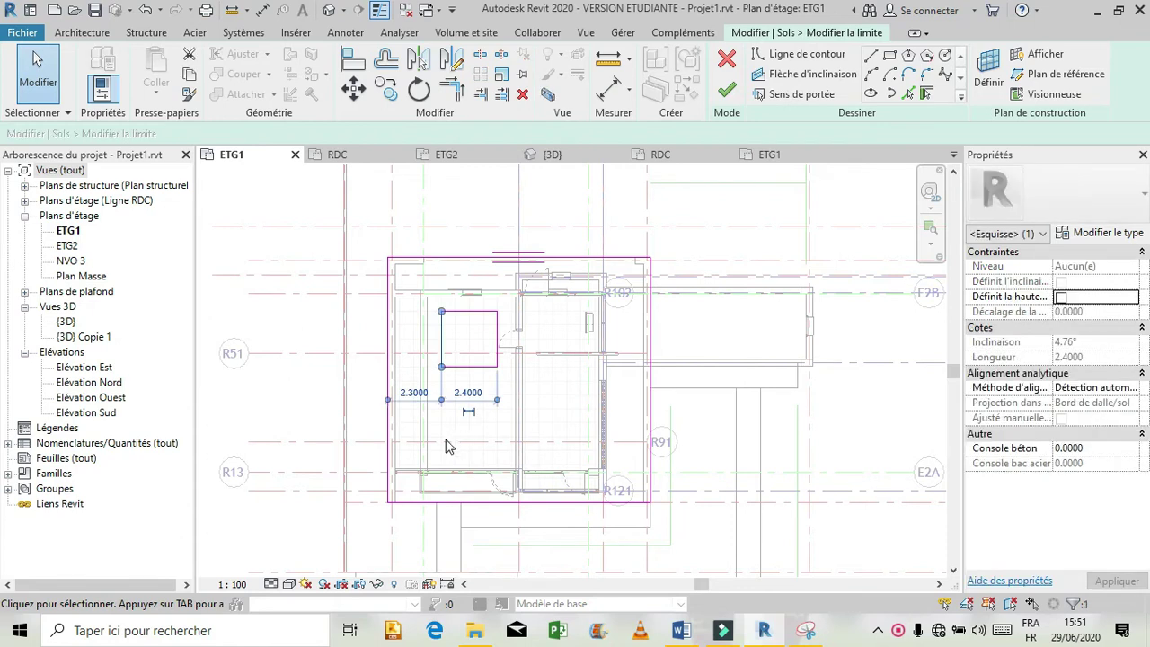
click(414, 393)
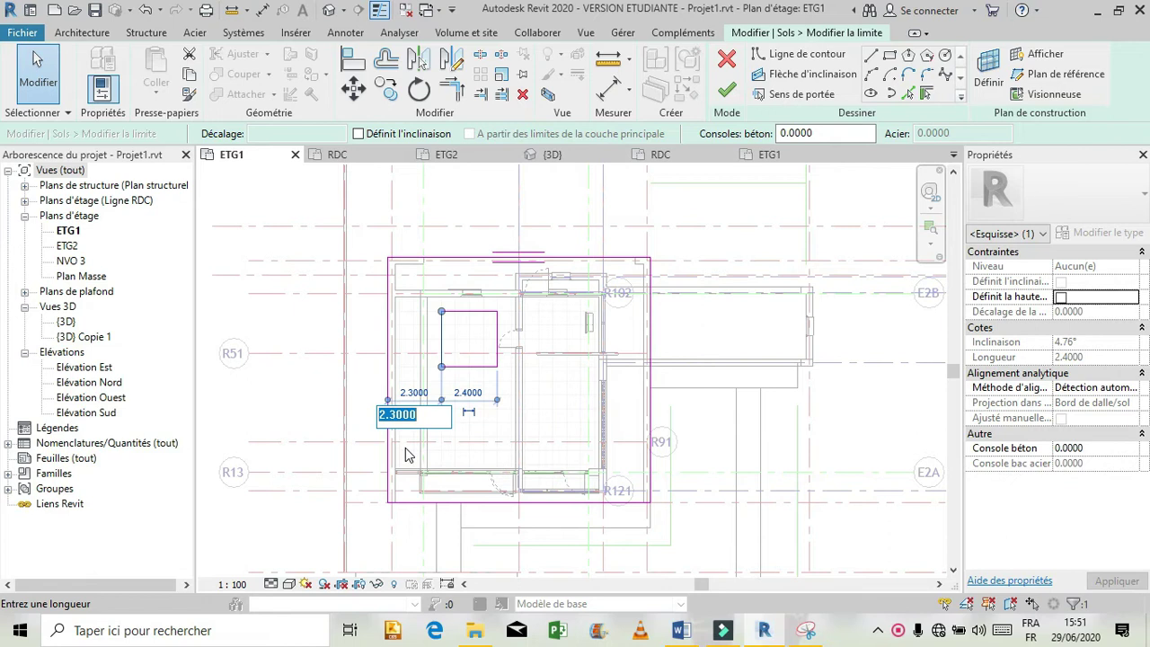
text(1.8524)
key(Return)
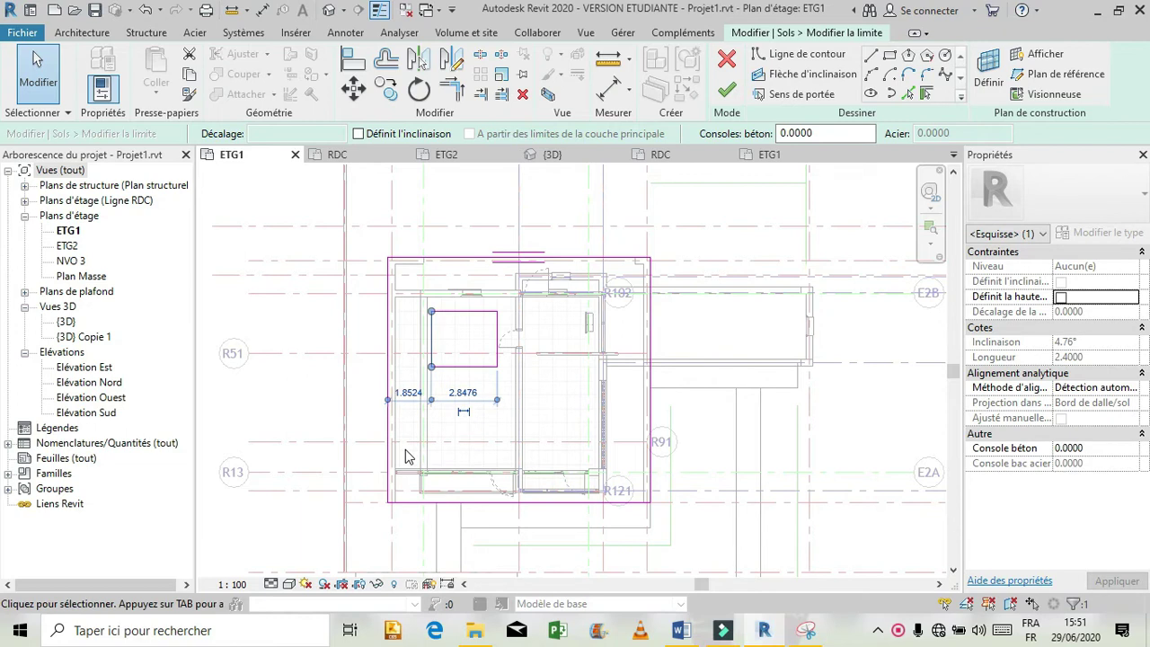
- Try setting the stair opening's width to 2.38 m from its left edge, and undo that change
click(464, 393)
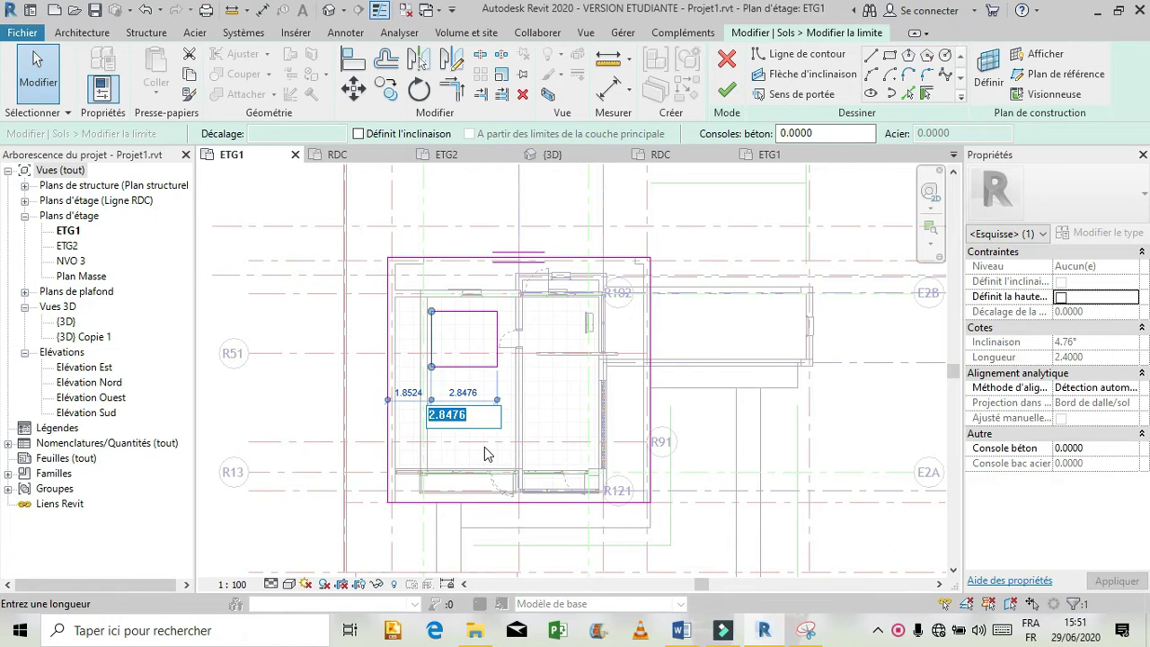
text(2.38)
key(Return)
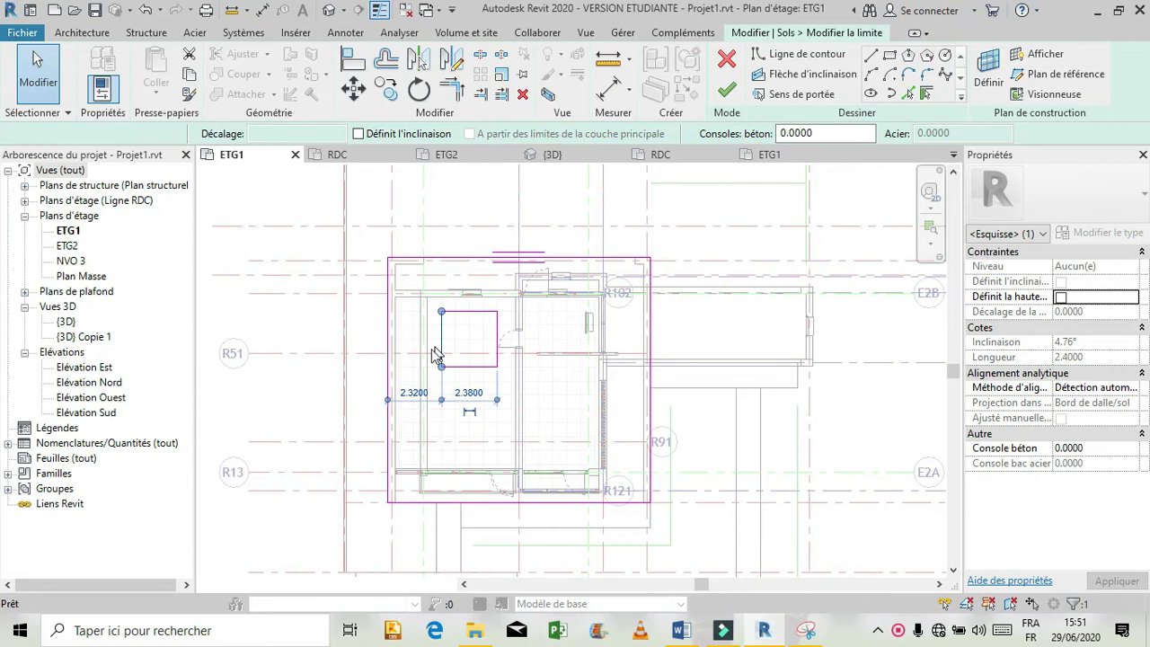
key(ctrl+z)
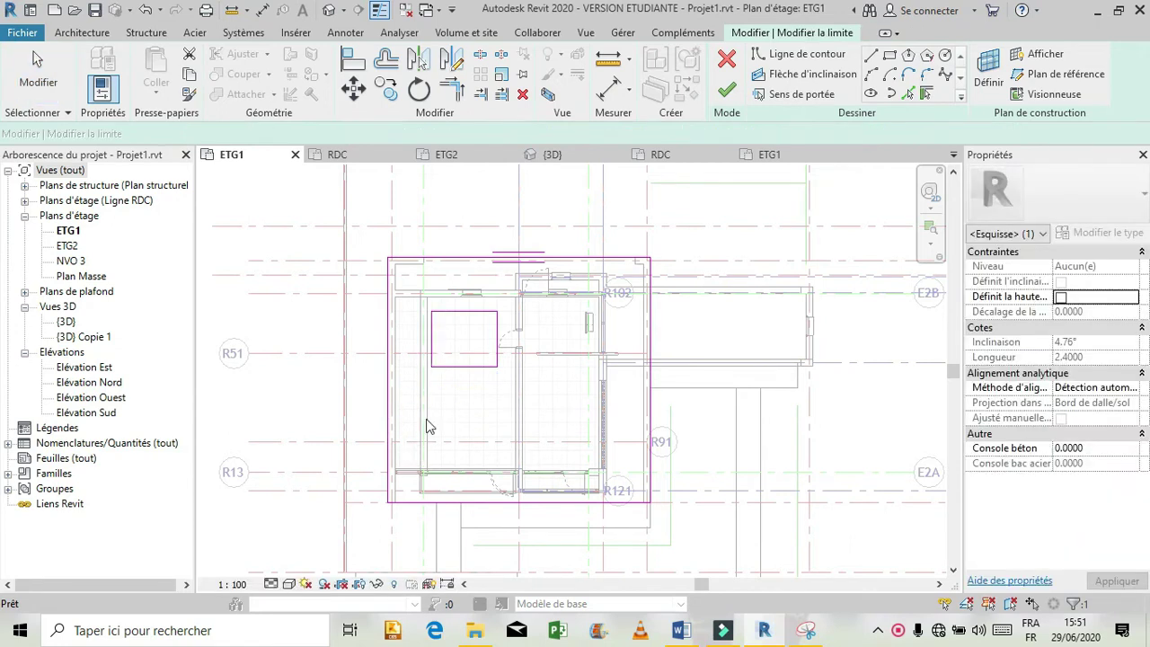
- Check the stair opening's width and the distances around its left and right edges
click(433, 346)
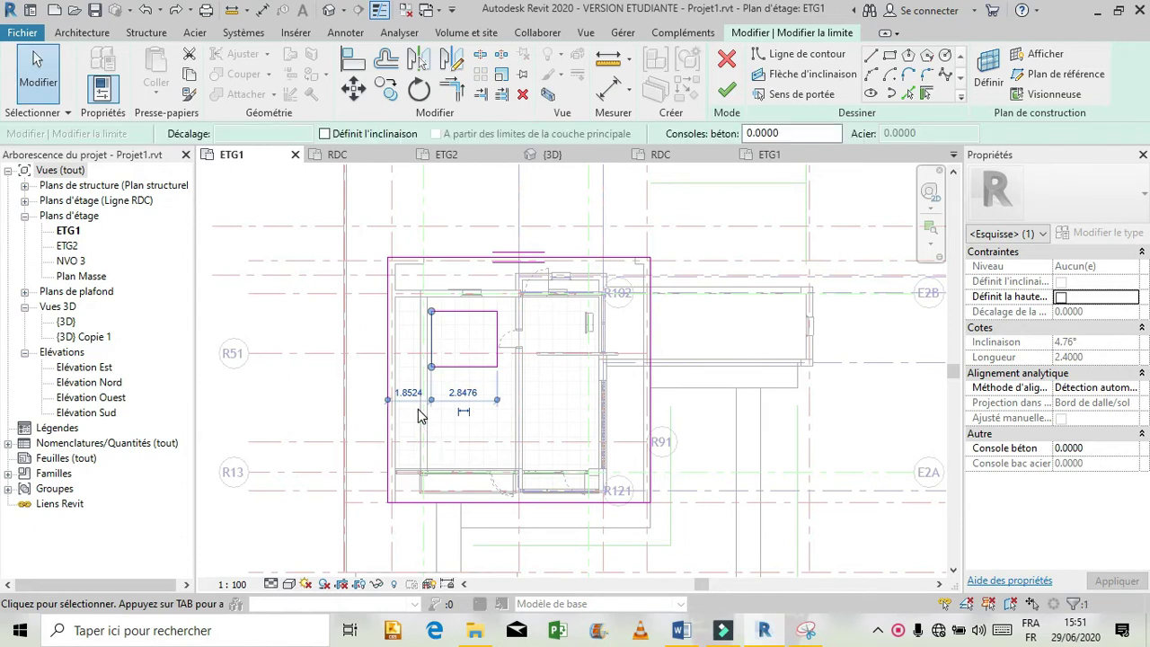
click(494, 338)
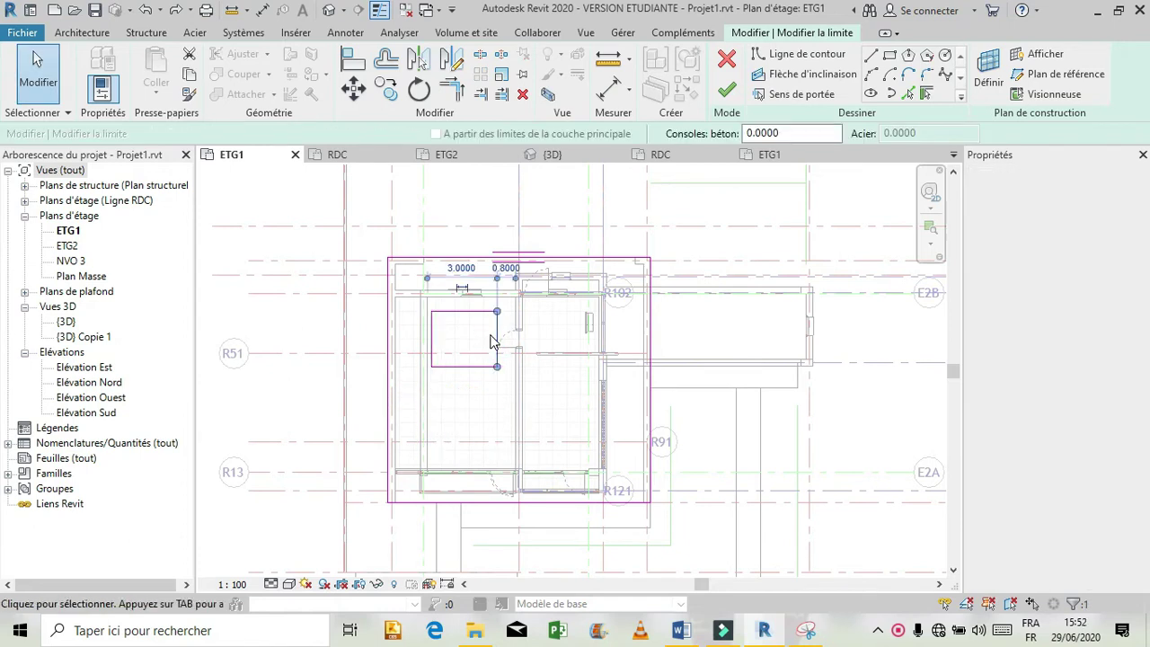
click(433, 338)
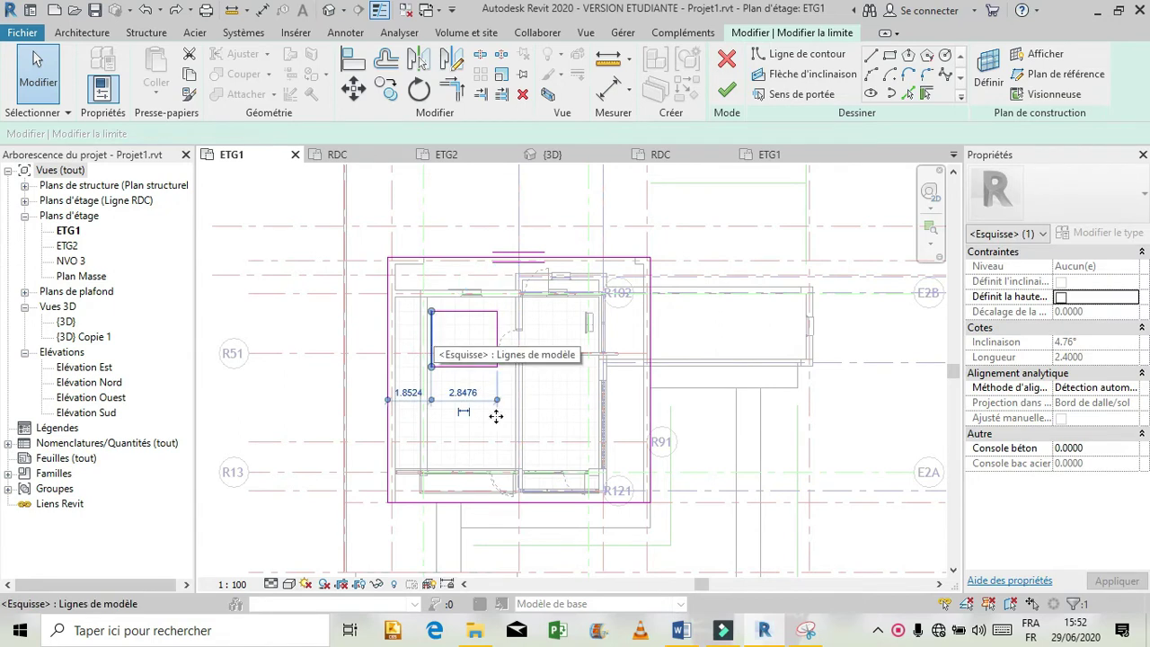
click(499, 338)
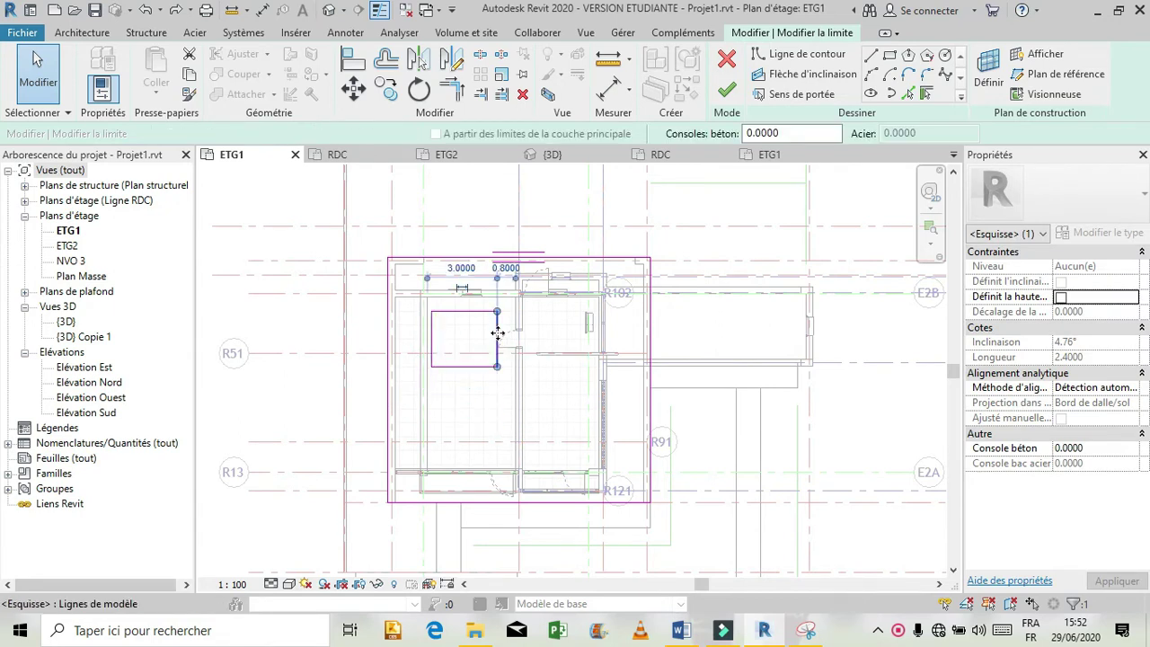
click(431, 353)
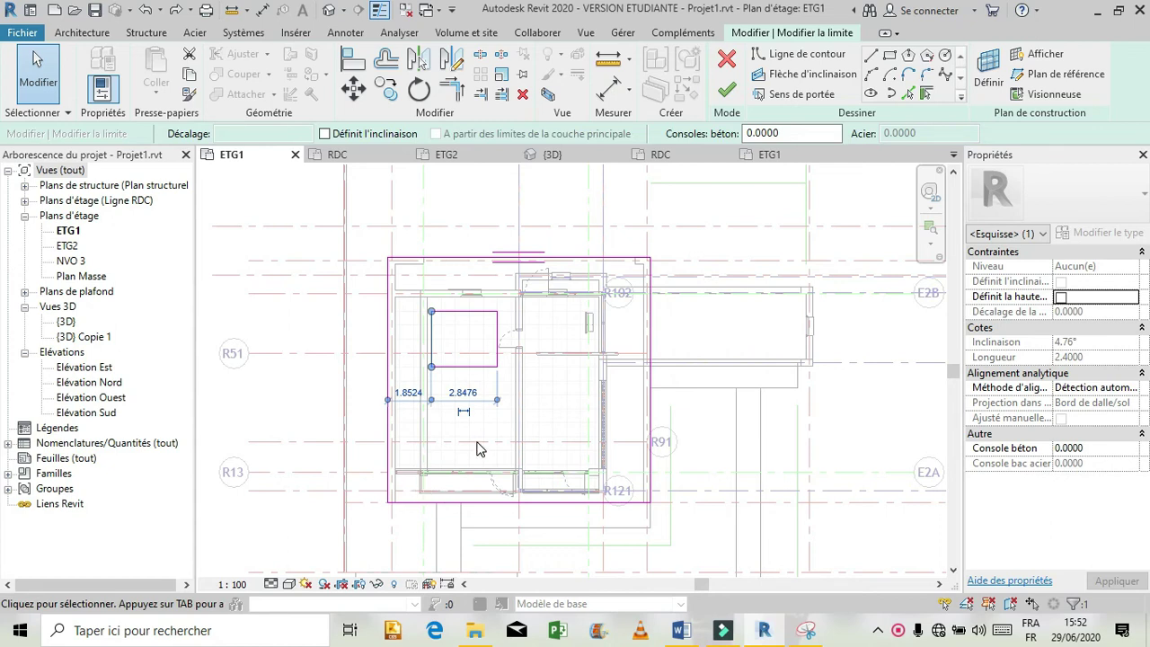
- Dimension the stair opening's upper edge from the slab's upper edge and set that distance to 2.00 m
click(467, 312)
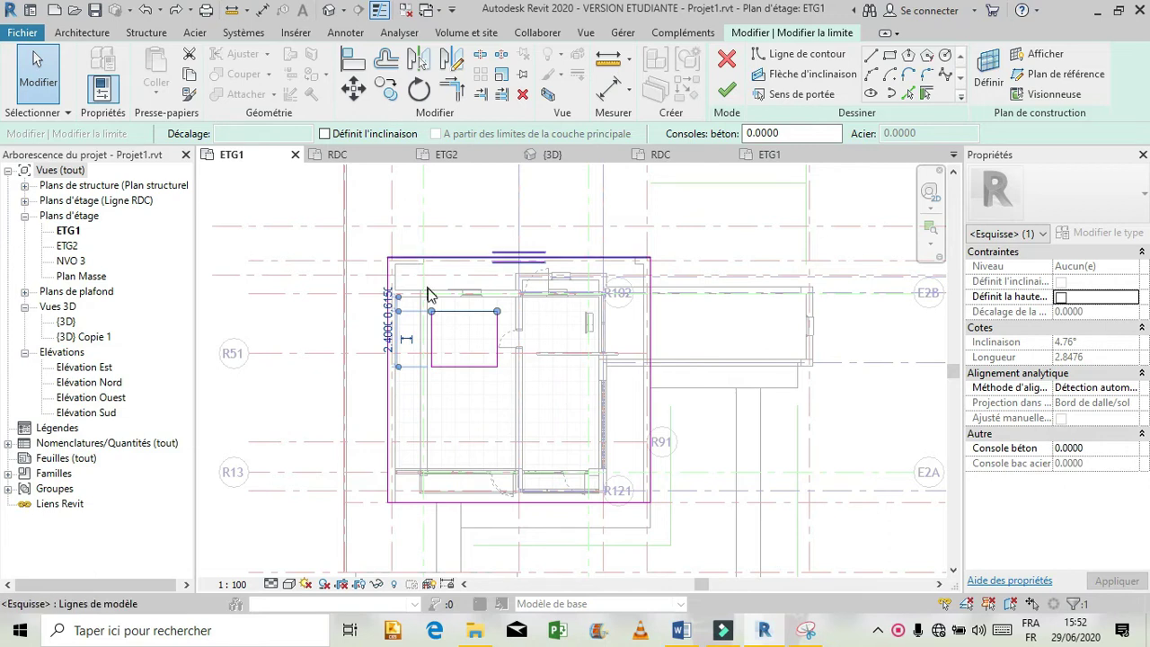
drag(401, 302, 403, 263)
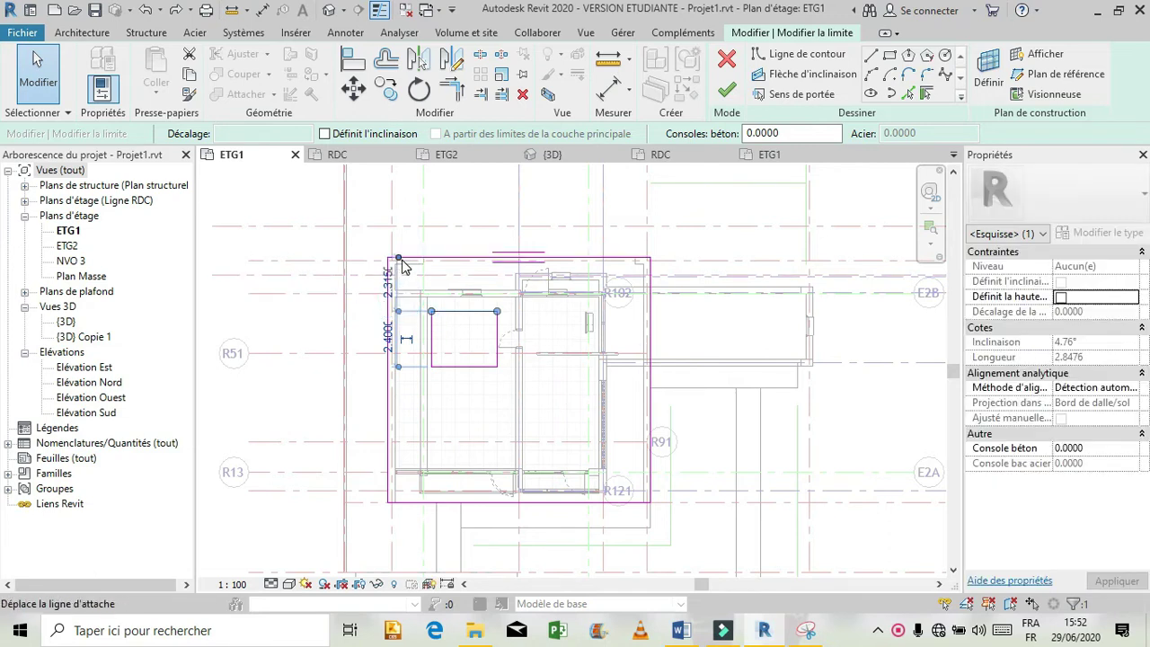
click(387, 291)
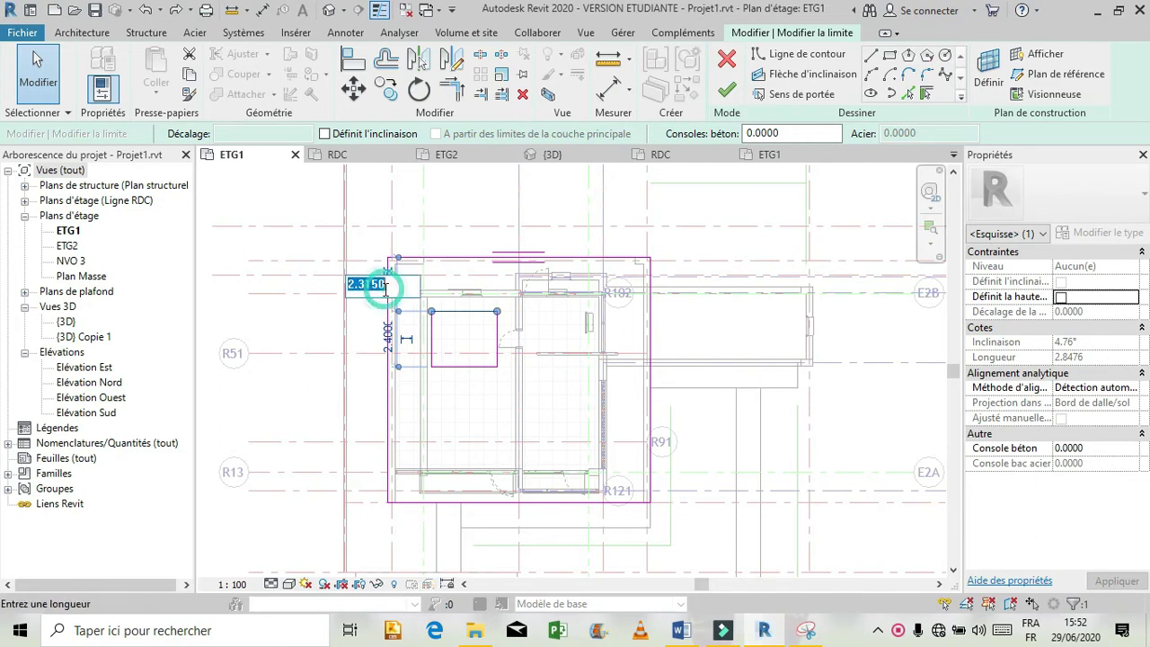
text(2)
key(Return)
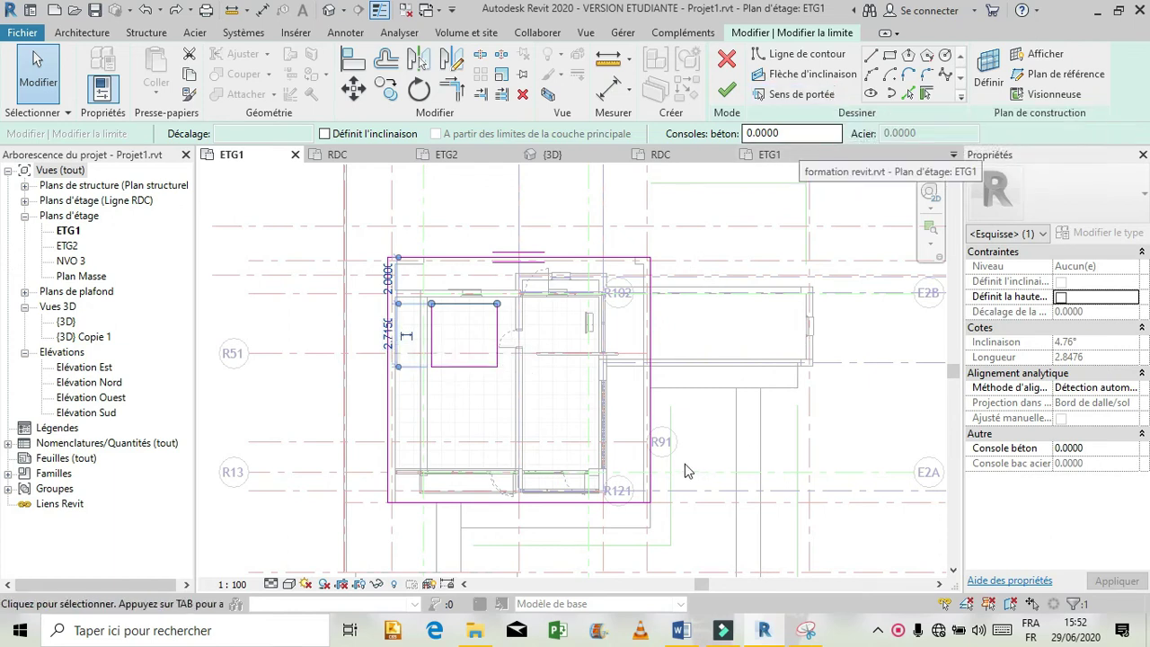
click(681, 412)
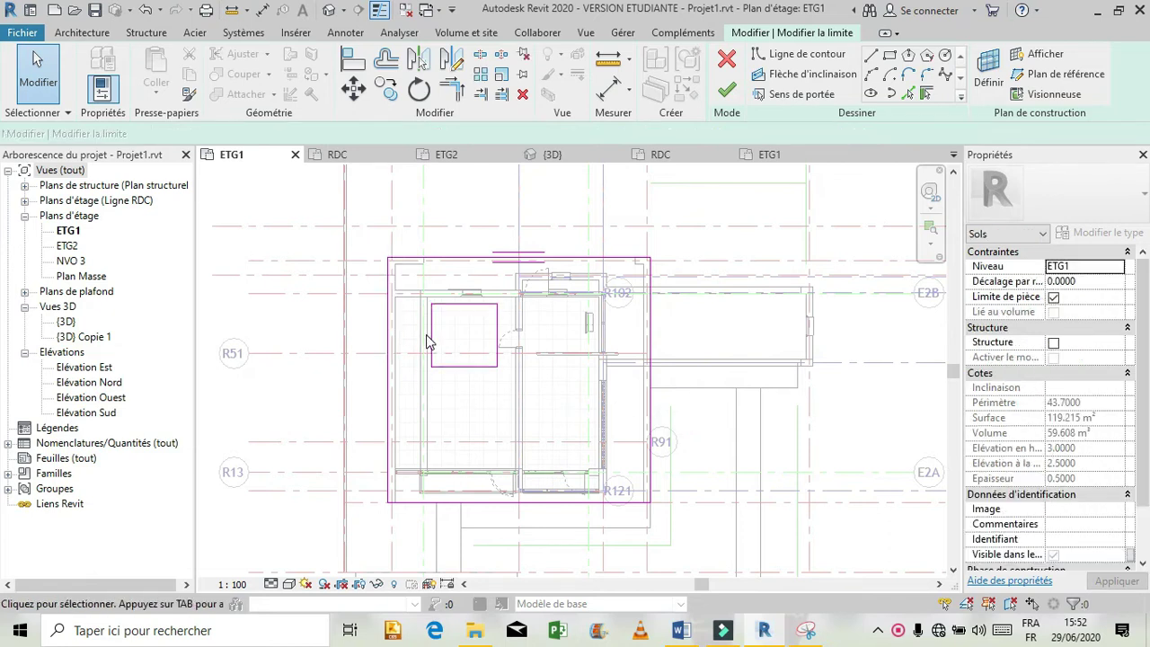
- Recheck the opening's side edges and finish the slab boundary, attaching the walls to its base and deleting the curtain wall elements in error
click(431, 337)
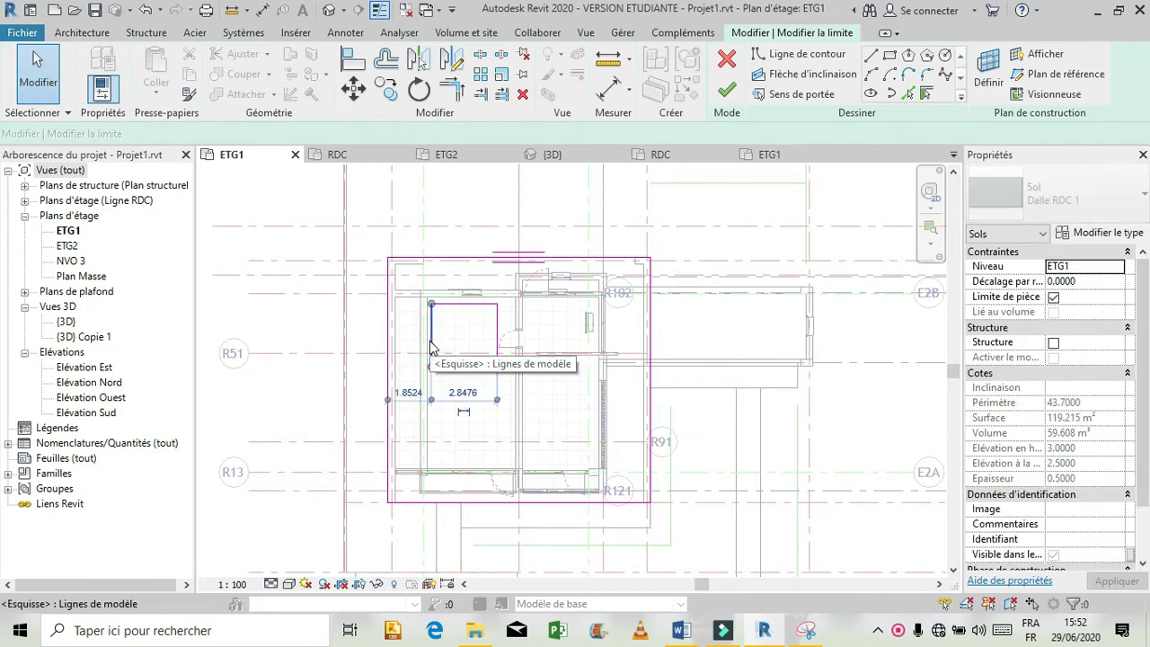
click(497, 324)
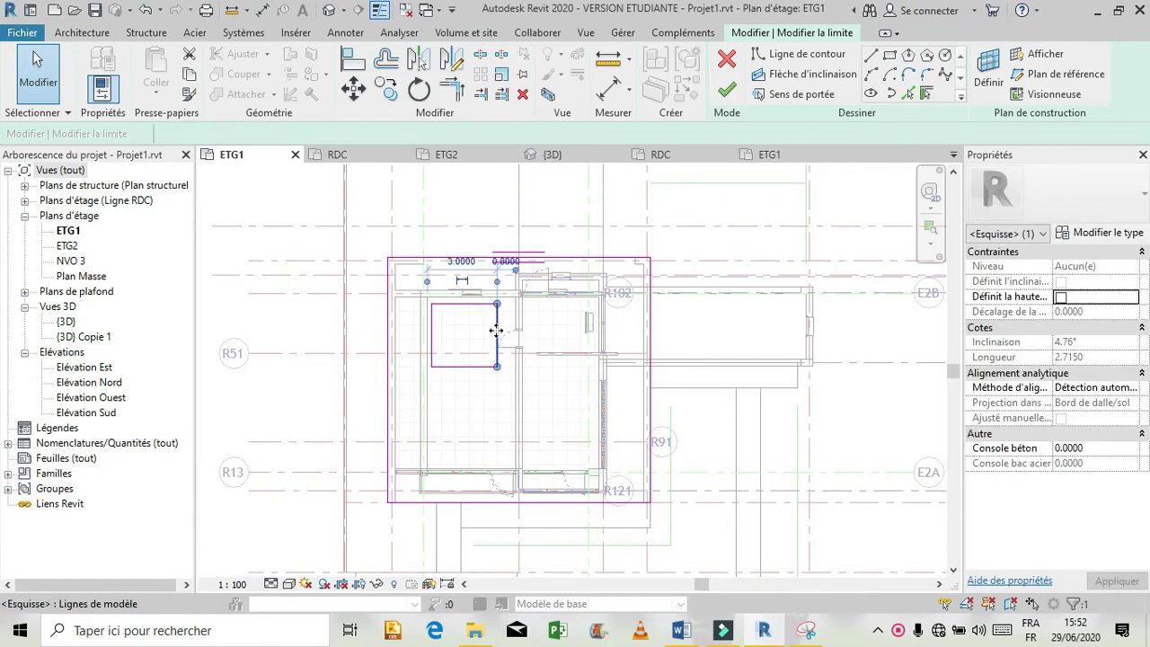
click(682, 444)
click(727, 91)
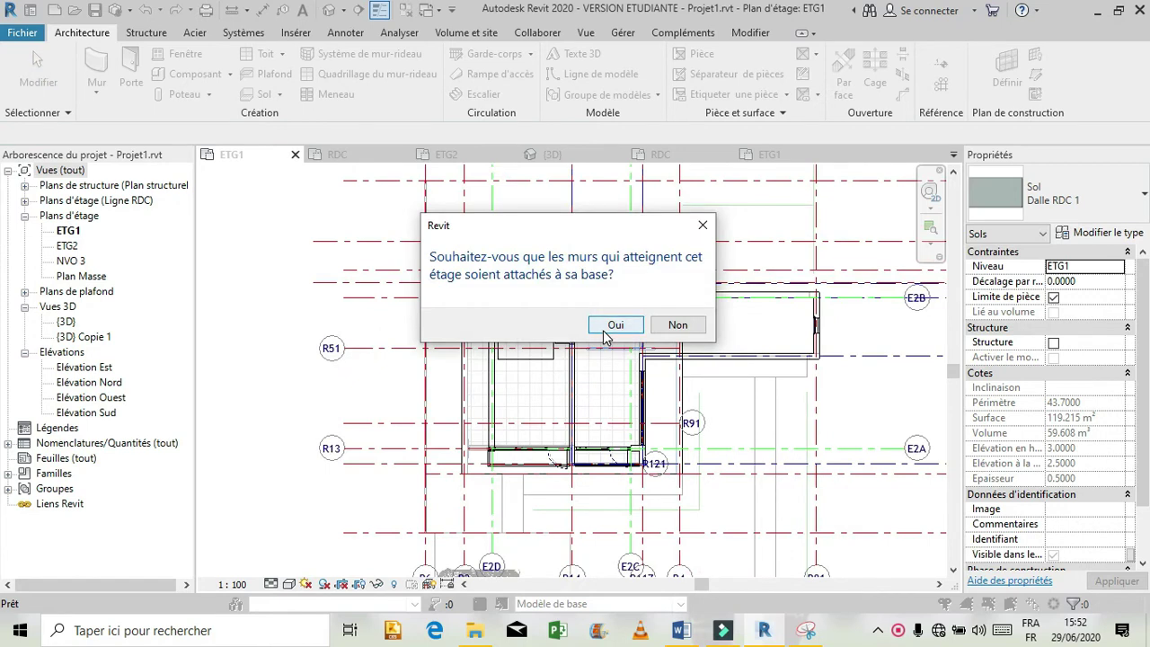
click(606, 333)
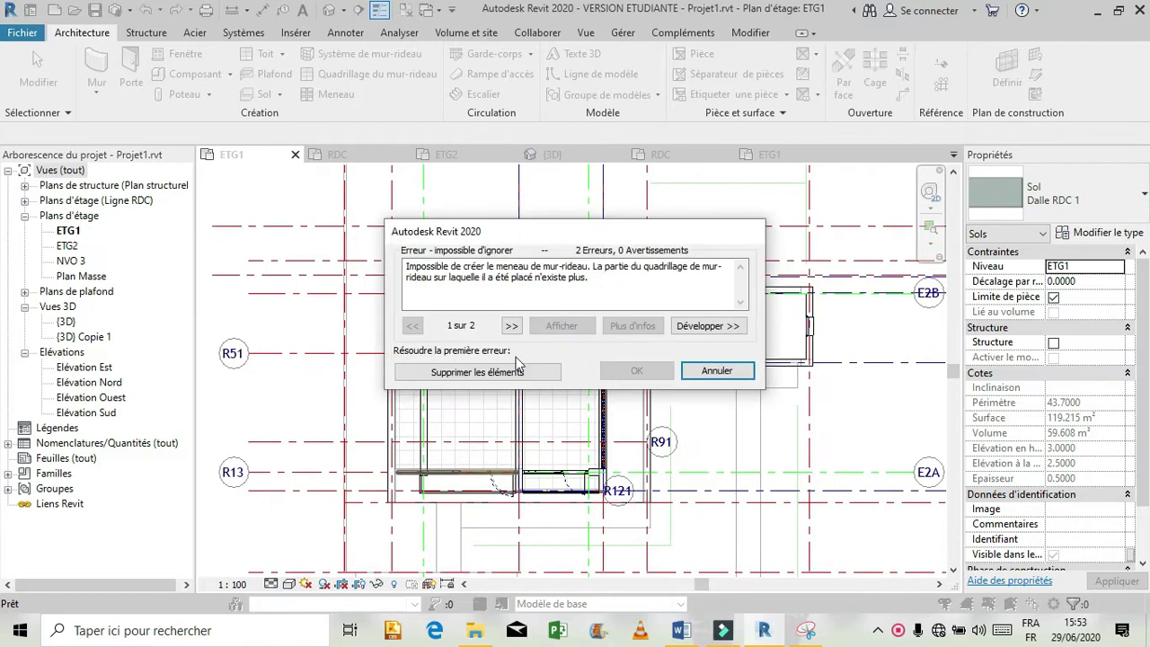
click(449, 370)
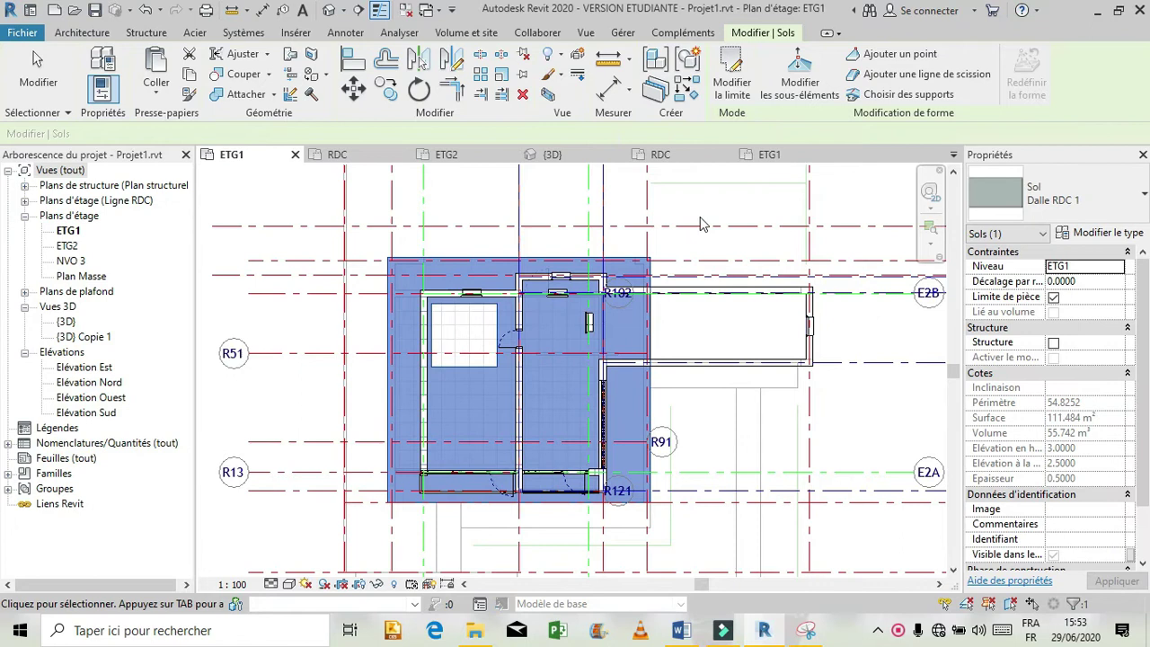
- Switch to the ETG1 plan of formation revit and open the boundary sketch of the Dalle en béton - RDC slab
click(770, 155)
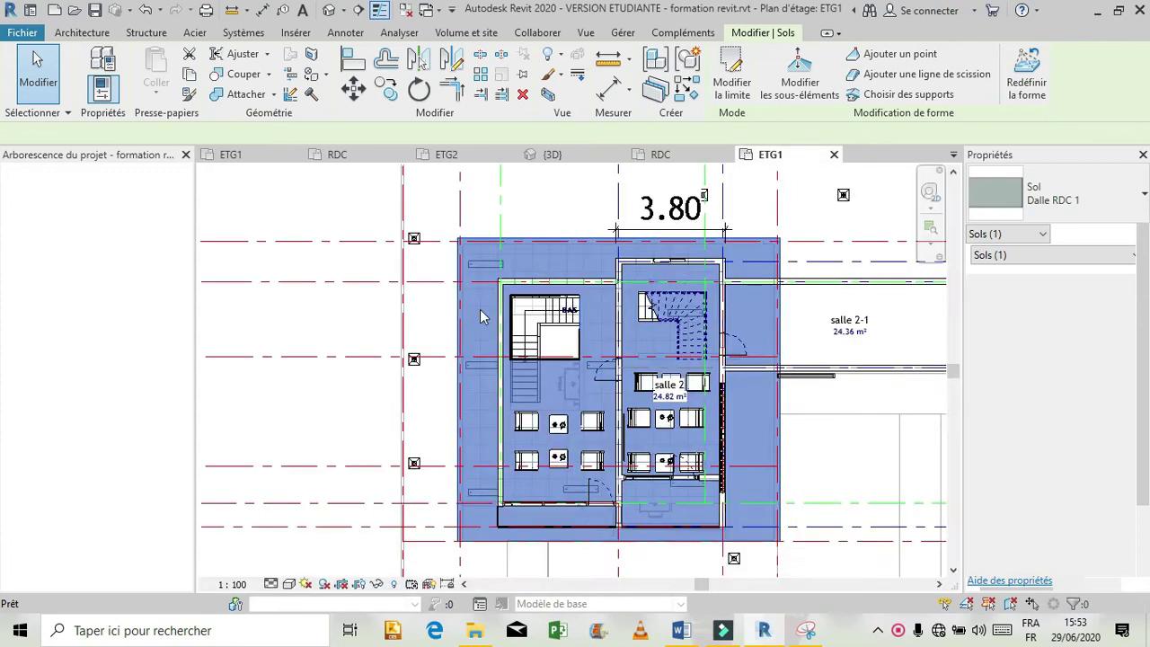
click(584, 214)
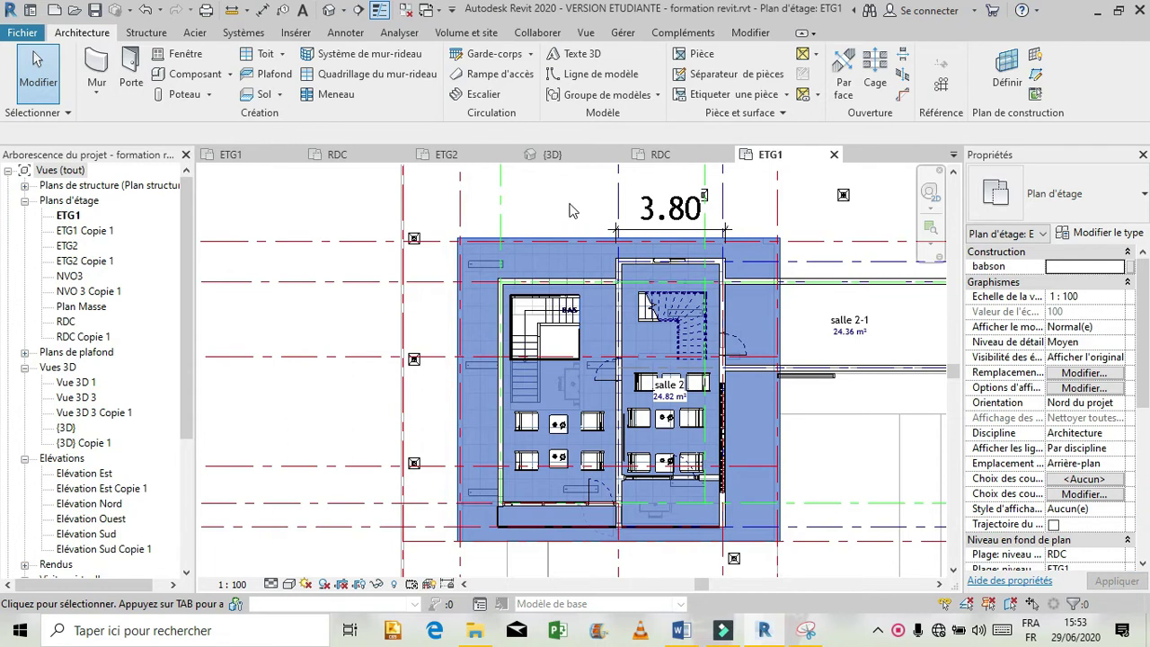
click(570, 209)
click(572, 210)
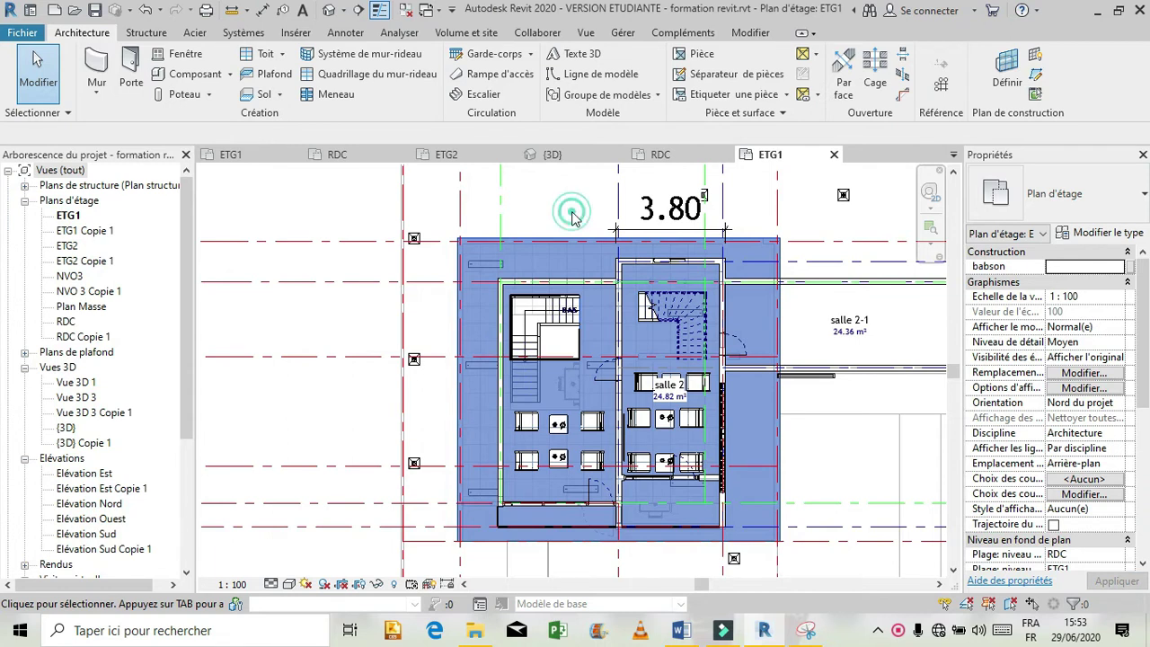
click(564, 212)
click(579, 237)
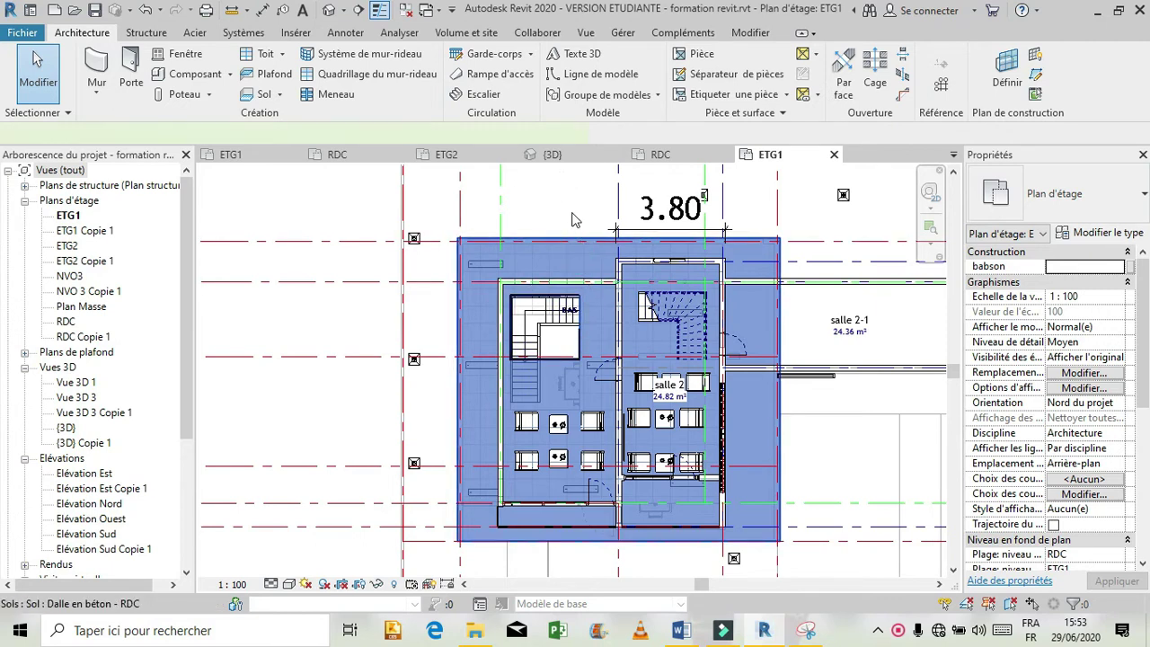
click(575, 220)
click(568, 242)
click(578, 241)
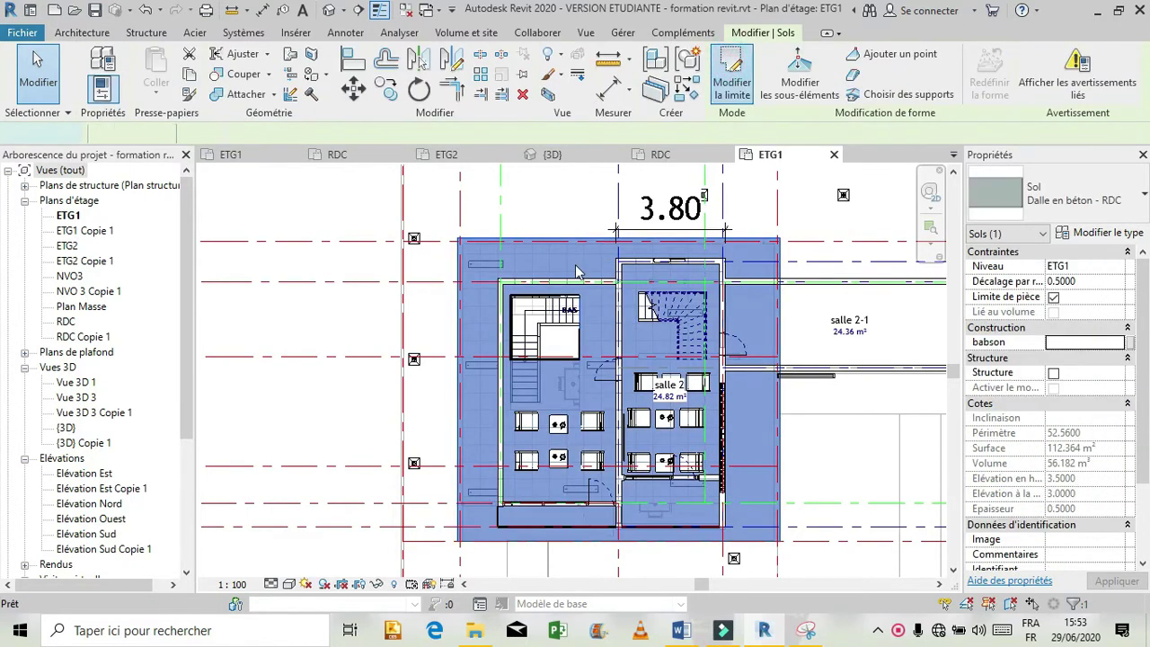
double_click(573, 297)
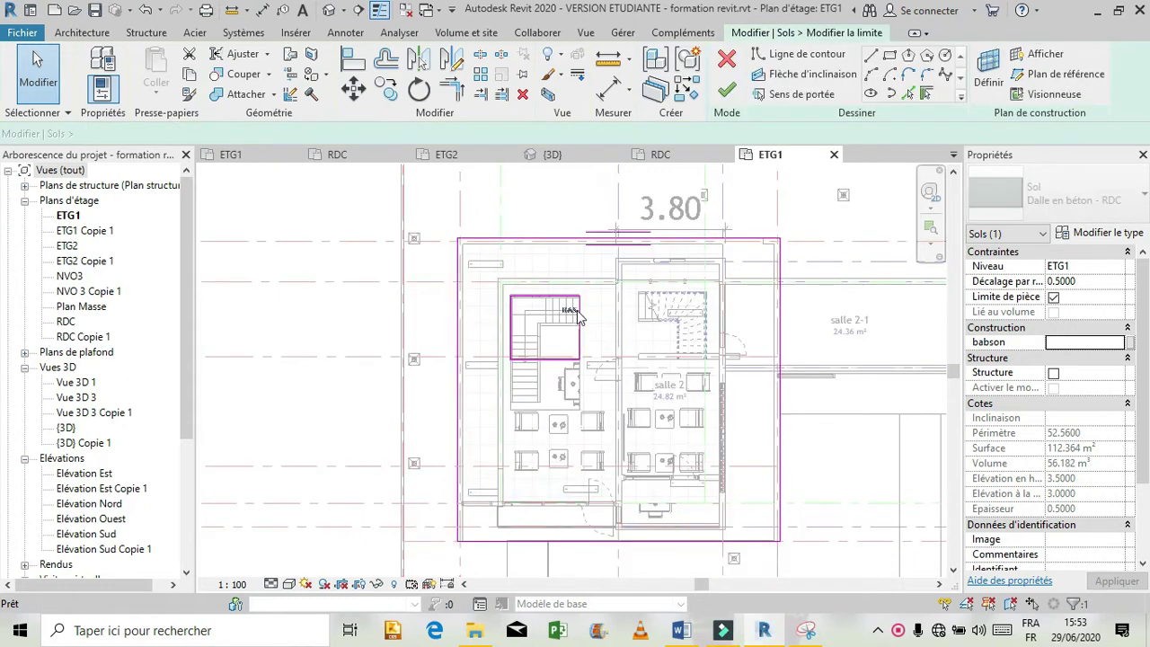
- Measure the reference stair opening's distances to the slab's right and lower edges, and return to the ETG1 plan of Projet1
click(579, 316)
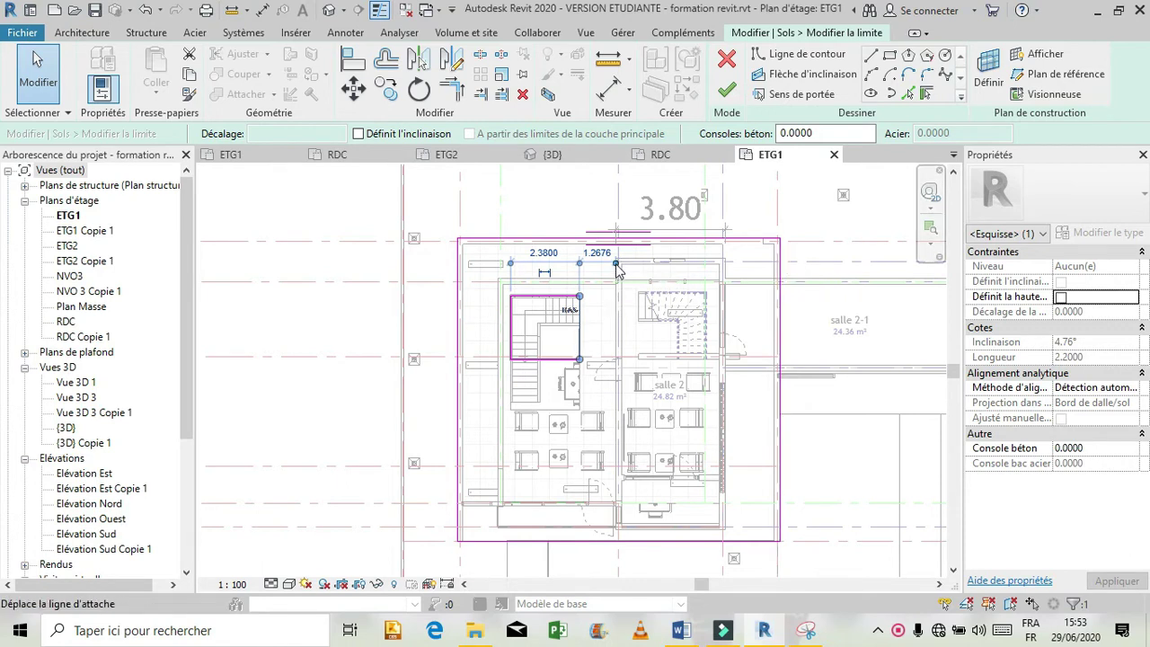
click(783, 267)
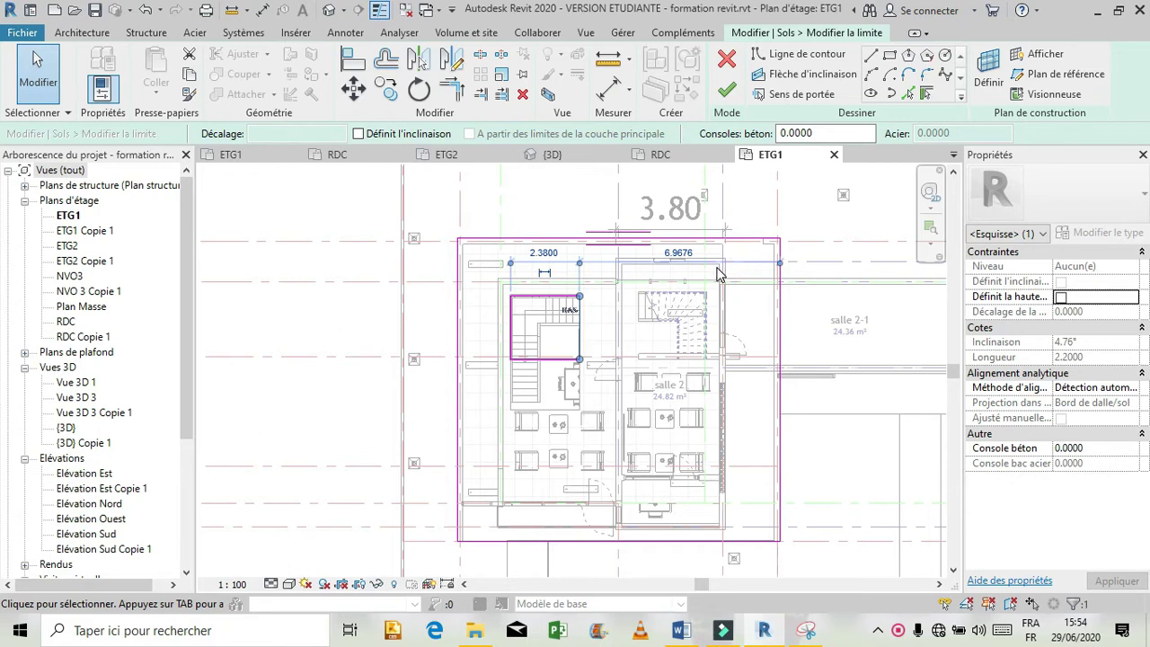
click(527, 361)
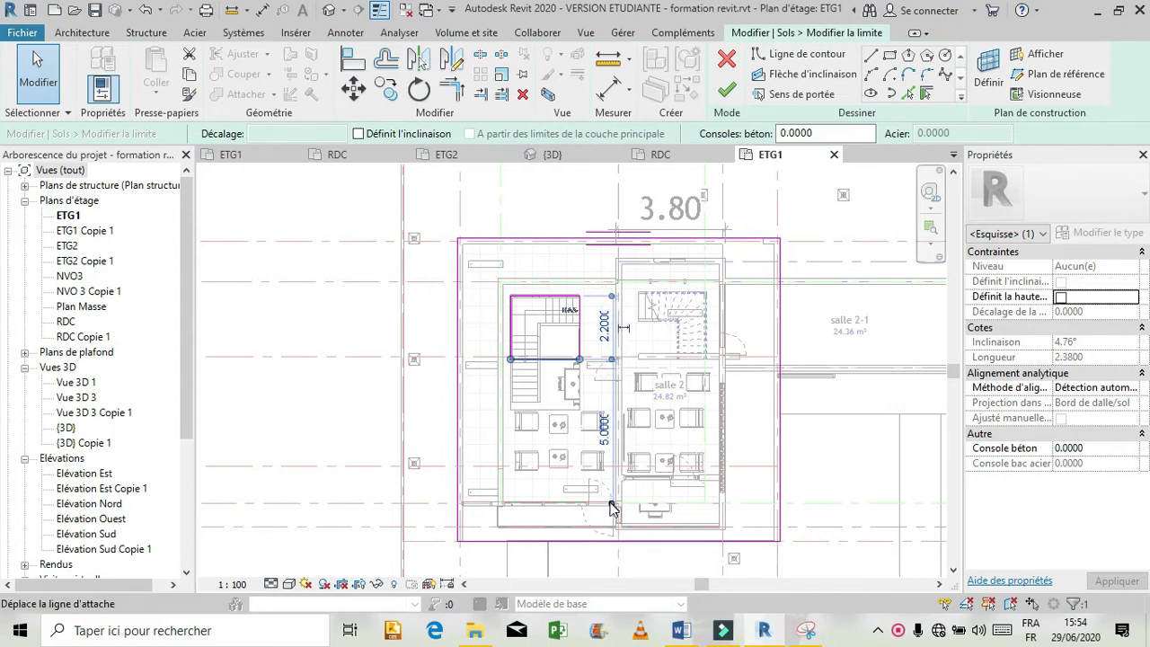
click(609, 547)
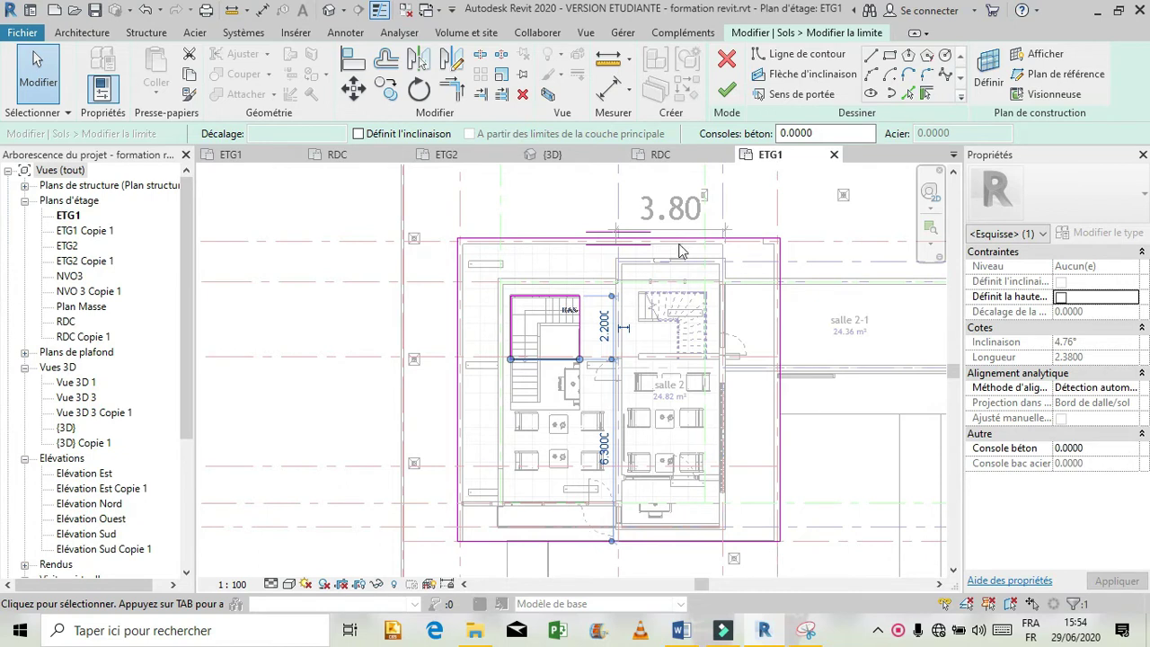
click(743, 62)
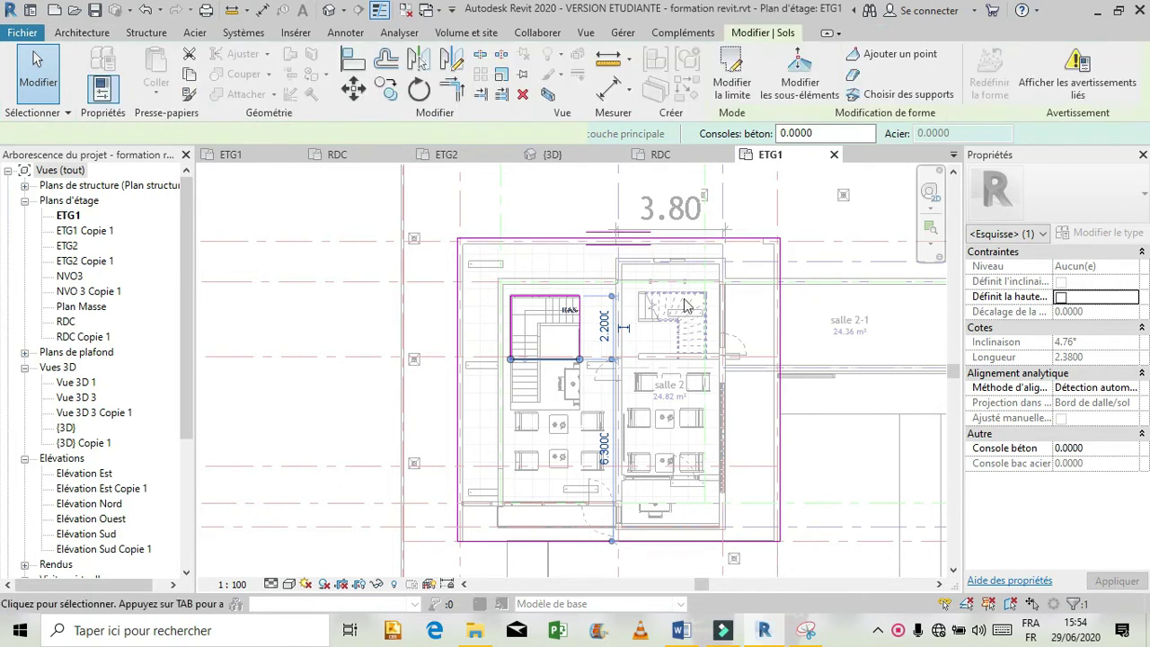
click(242, 162)
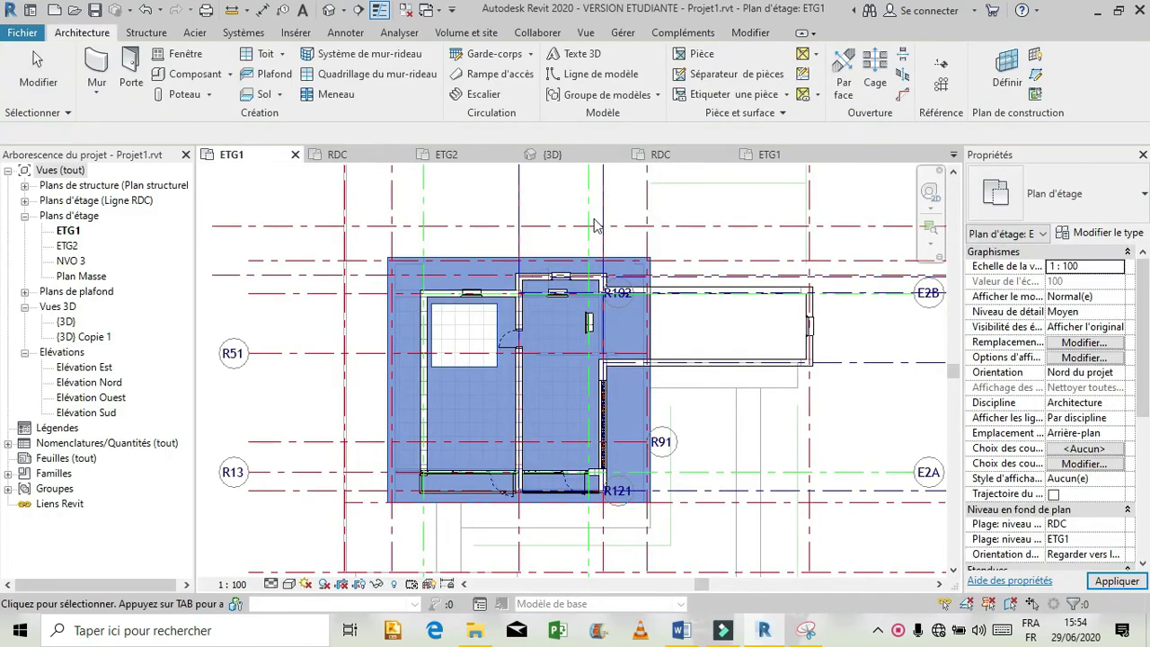
click(554, 204)
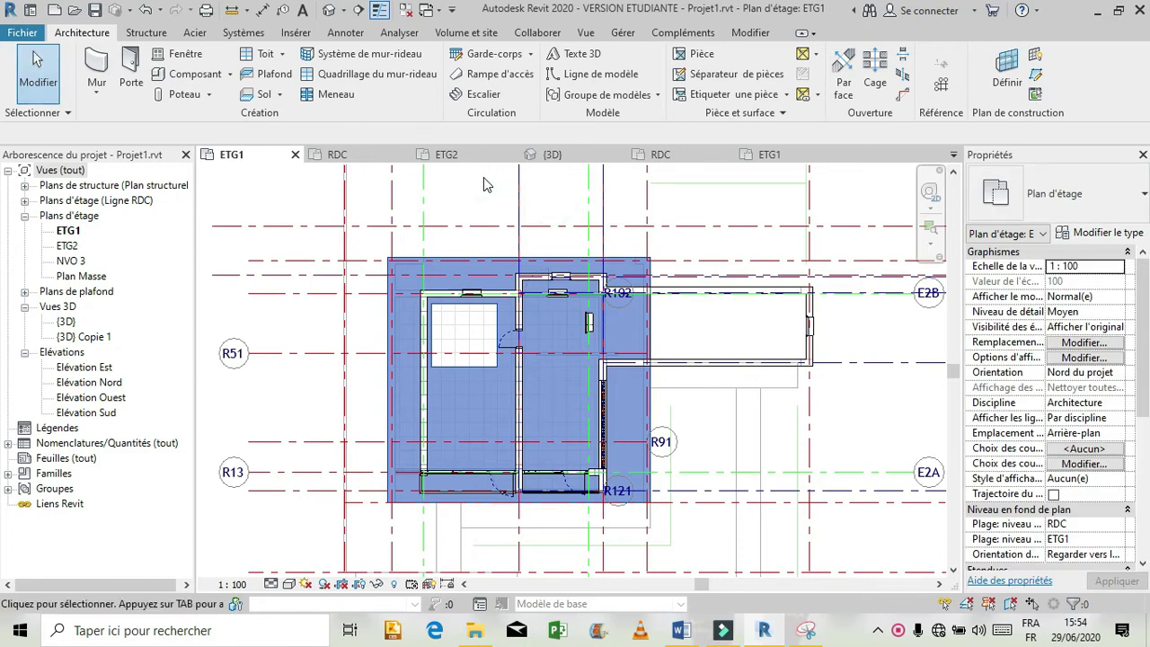
- Open the boundary sketch of the Dalle RDC 1 slab and set the stair opening's right edge 2.38 m from the left wall
click(469, 260)
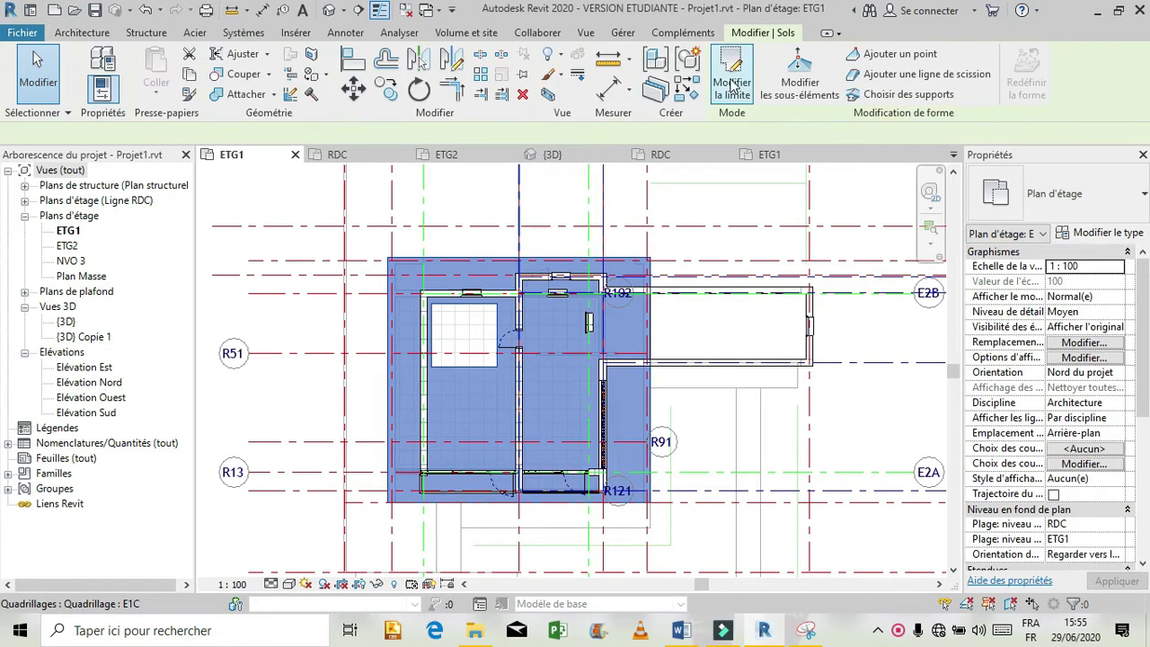
click(732, 84)
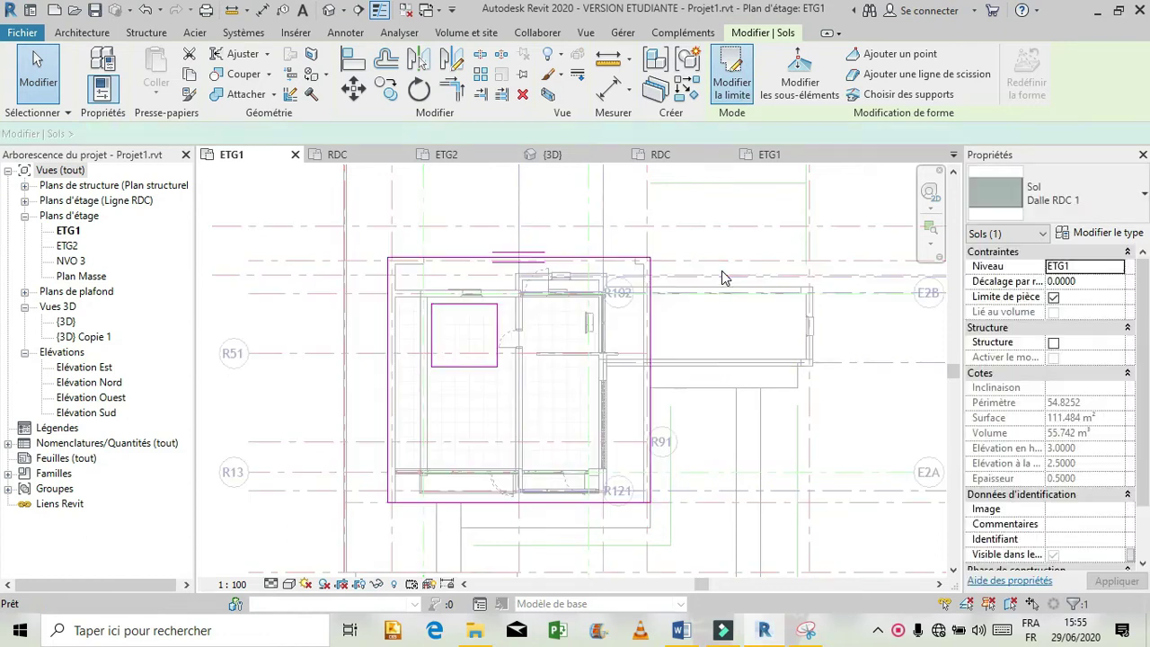
click(482, 305)
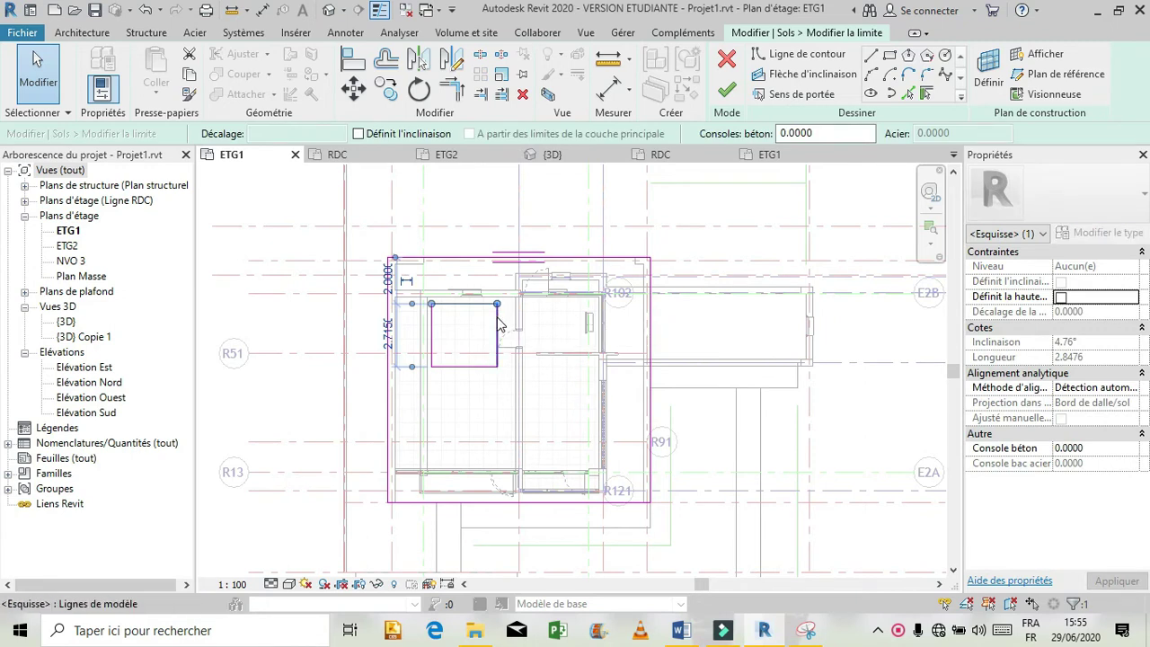
click(498, 329)
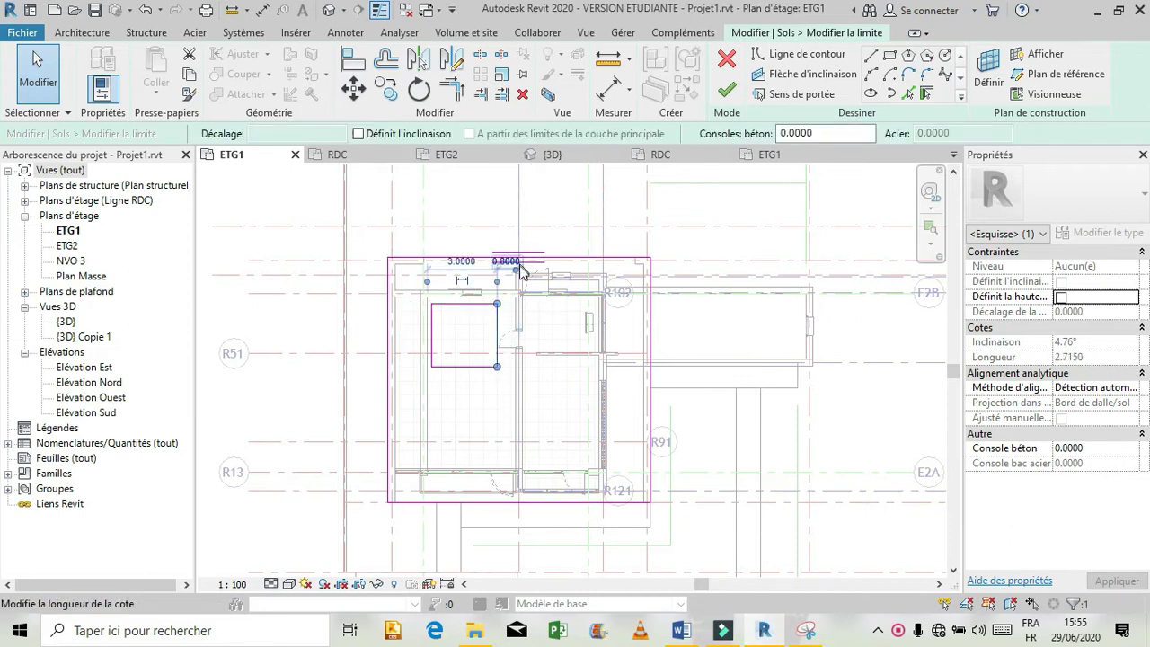
drag(625, 272, 651, 273)
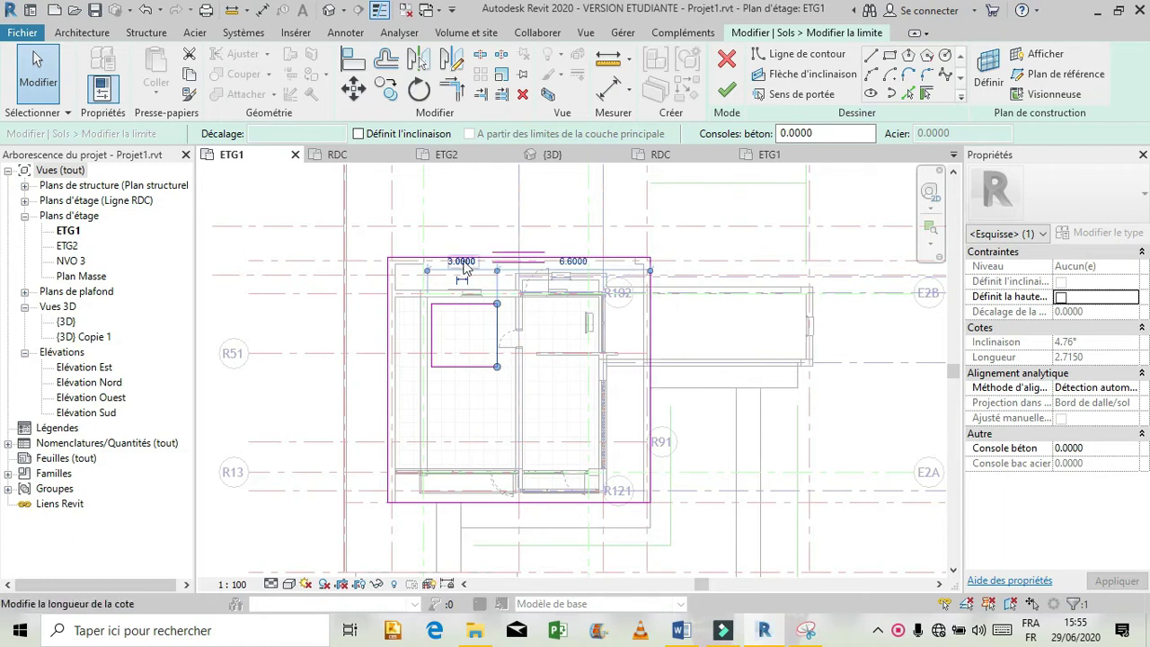
click(462, 260)
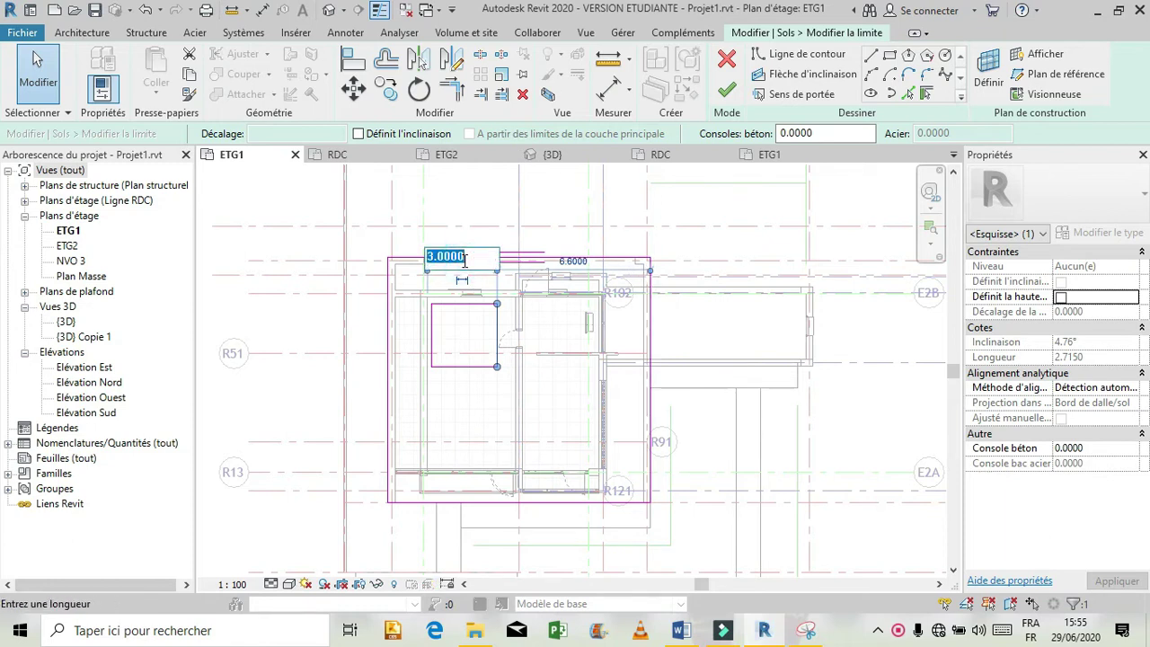
text(2.38)
key(Return)
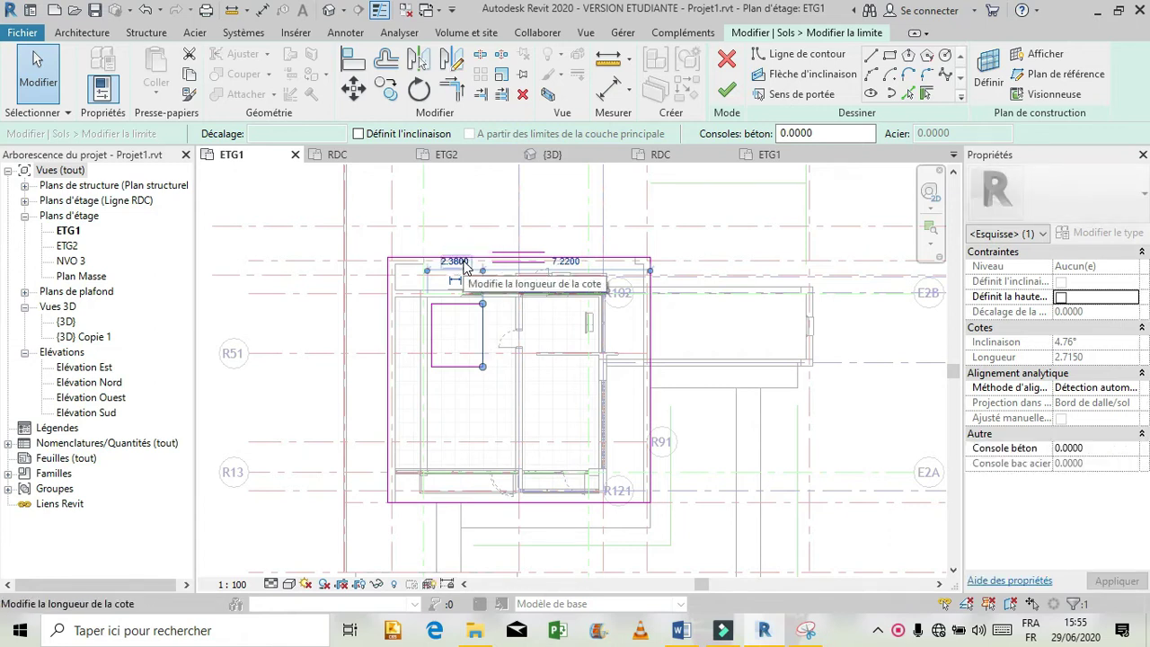
- Set the distance from the stair opening's right edge to the slab's right edge to 6.8676 m
click(580, 261)
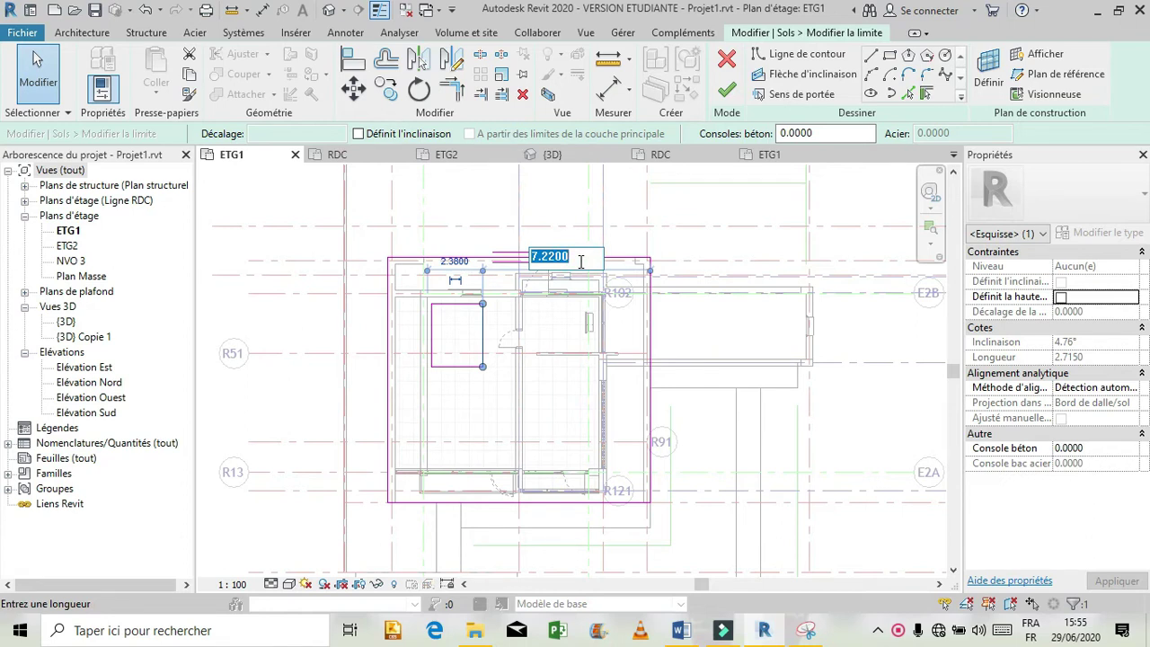
text(6.8676)
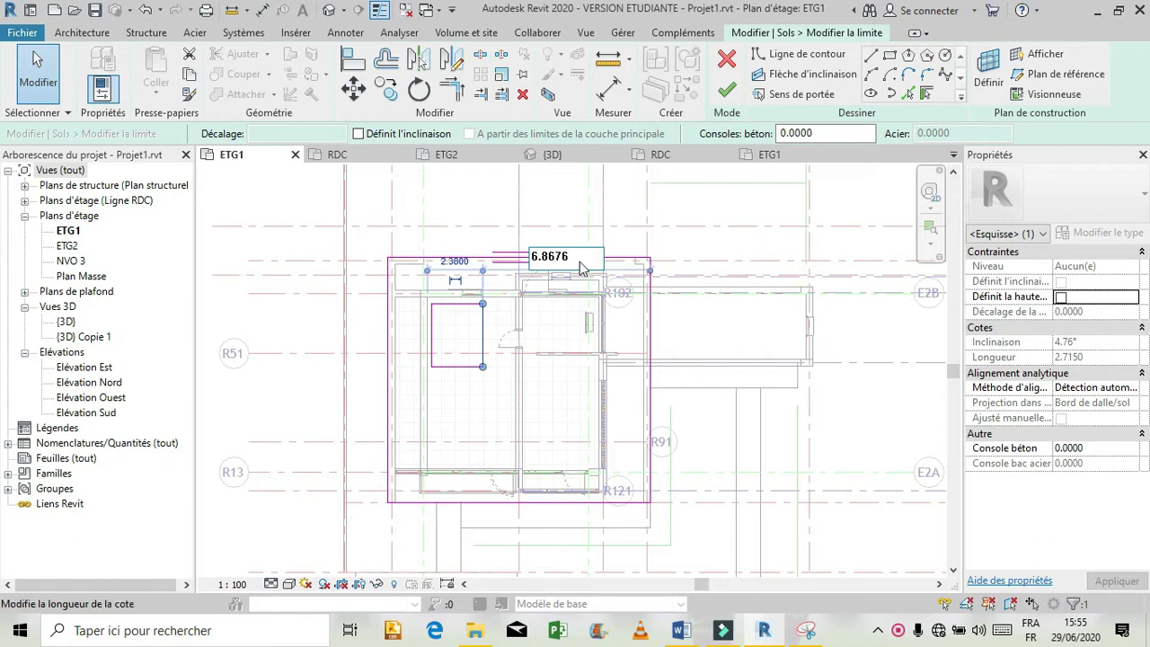
key(Return)
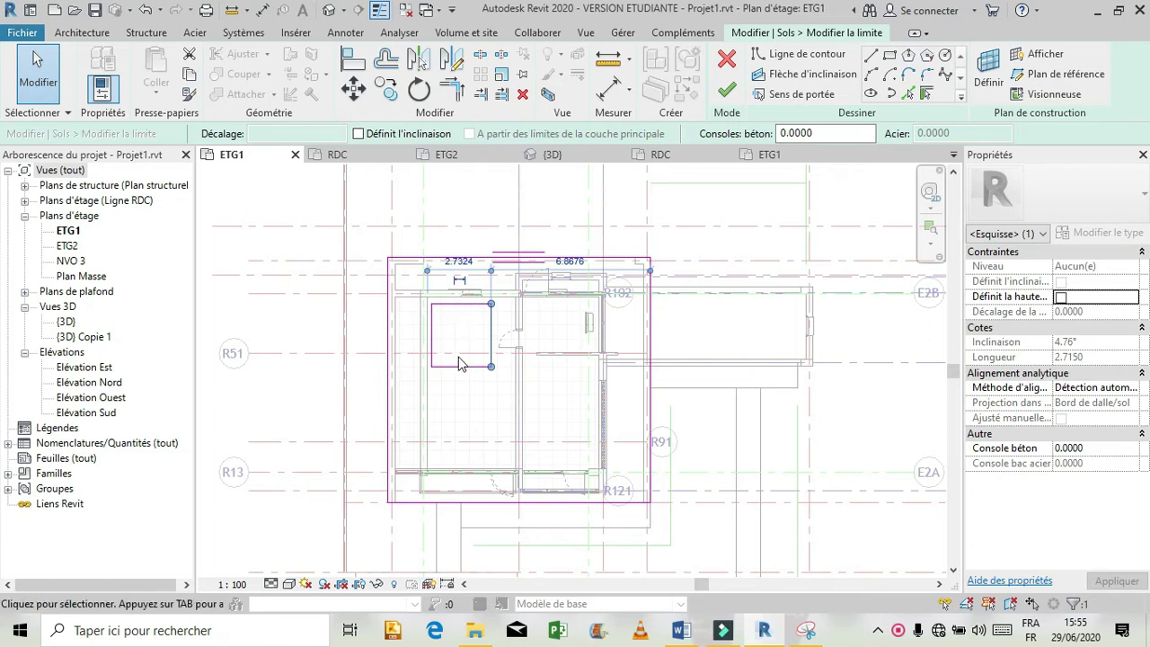
- Reference the opening's lower edge to the slab's lower edge and set the opening's height to 2.20 m
click(465, 373)
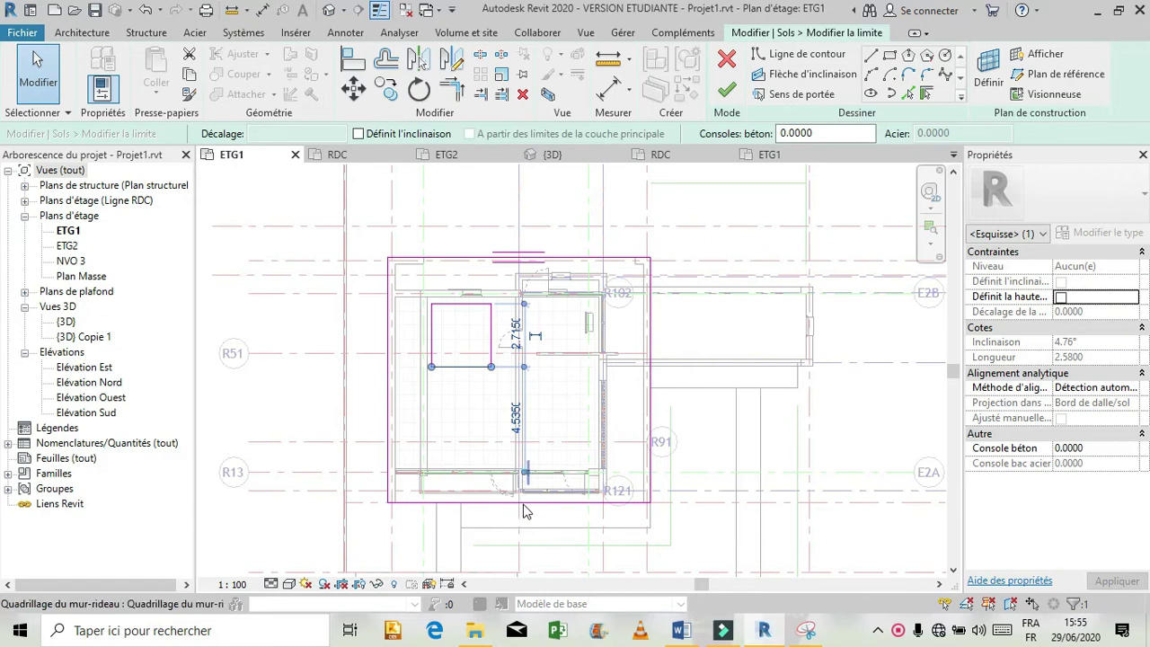
drag(524, 472, 524, 502)
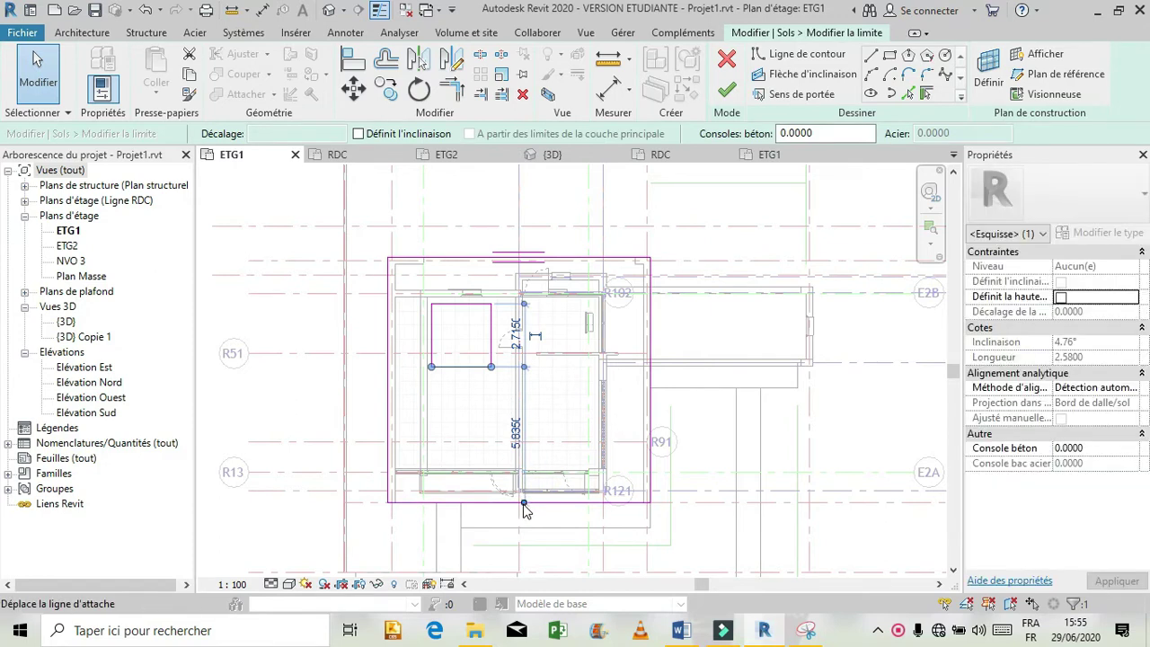
click(516, 334)
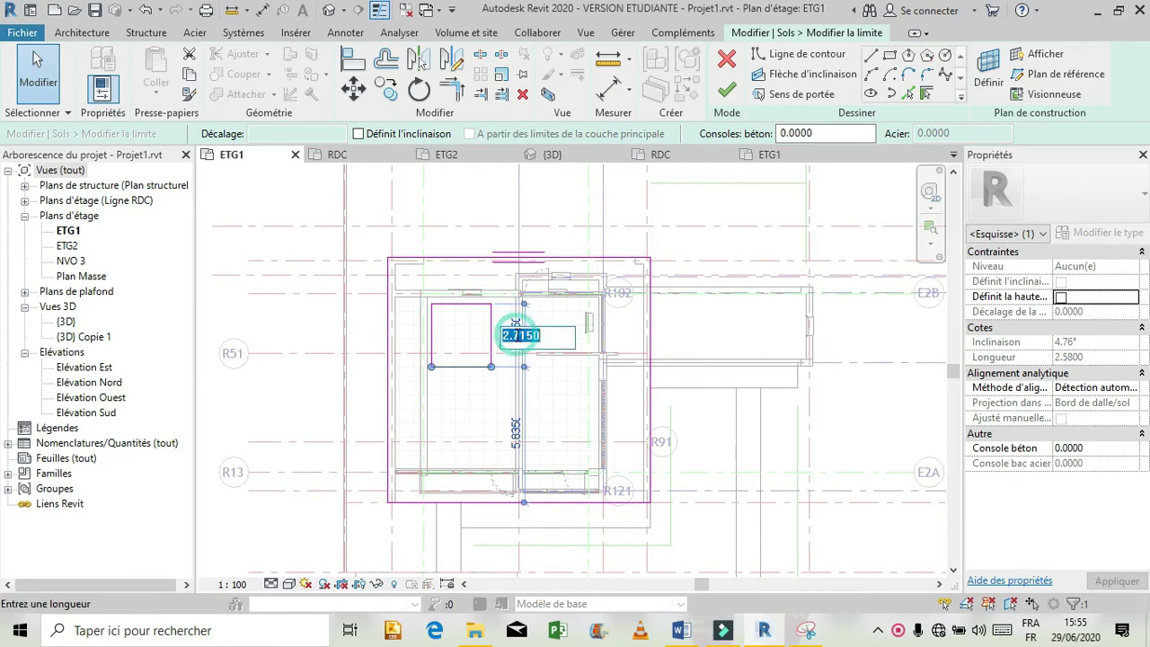
text(2.2)
key(Return)
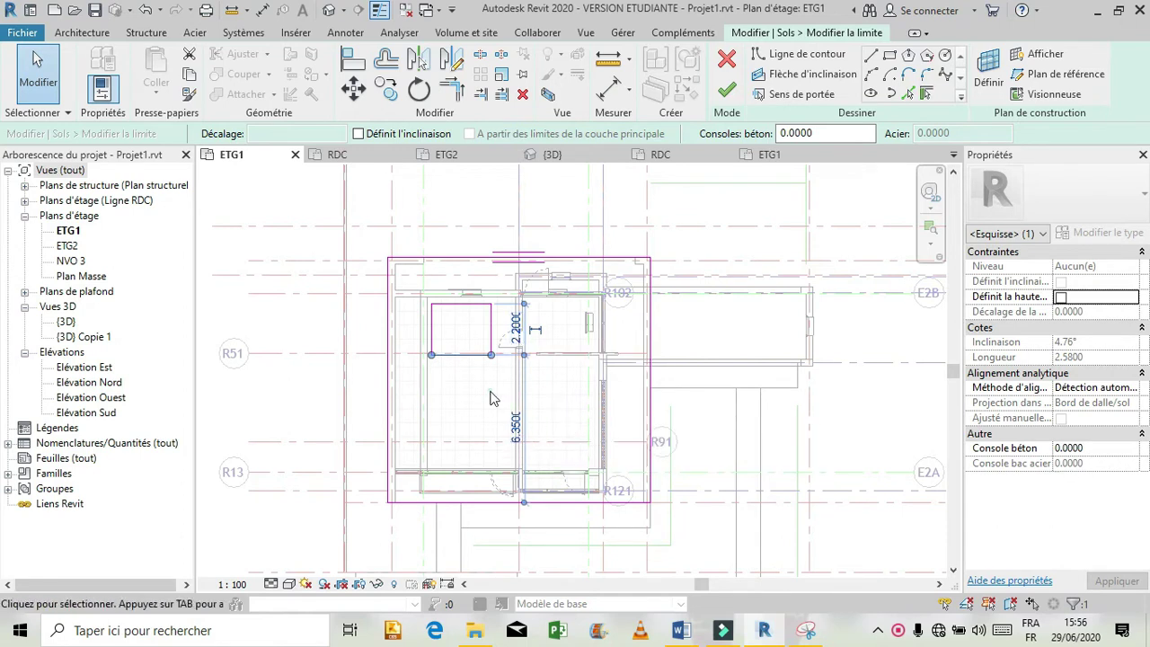
key(Escape)
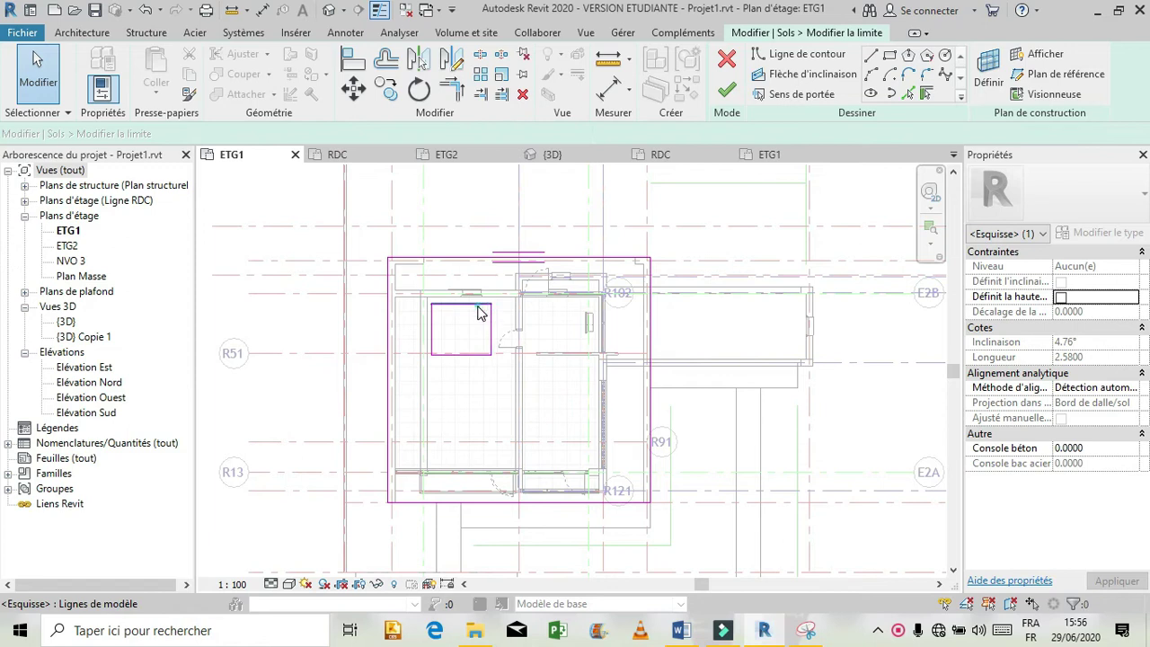
- Recheck the opening's upper edge and return its right edge to 2.38 m from the left wall
click(482, 305)
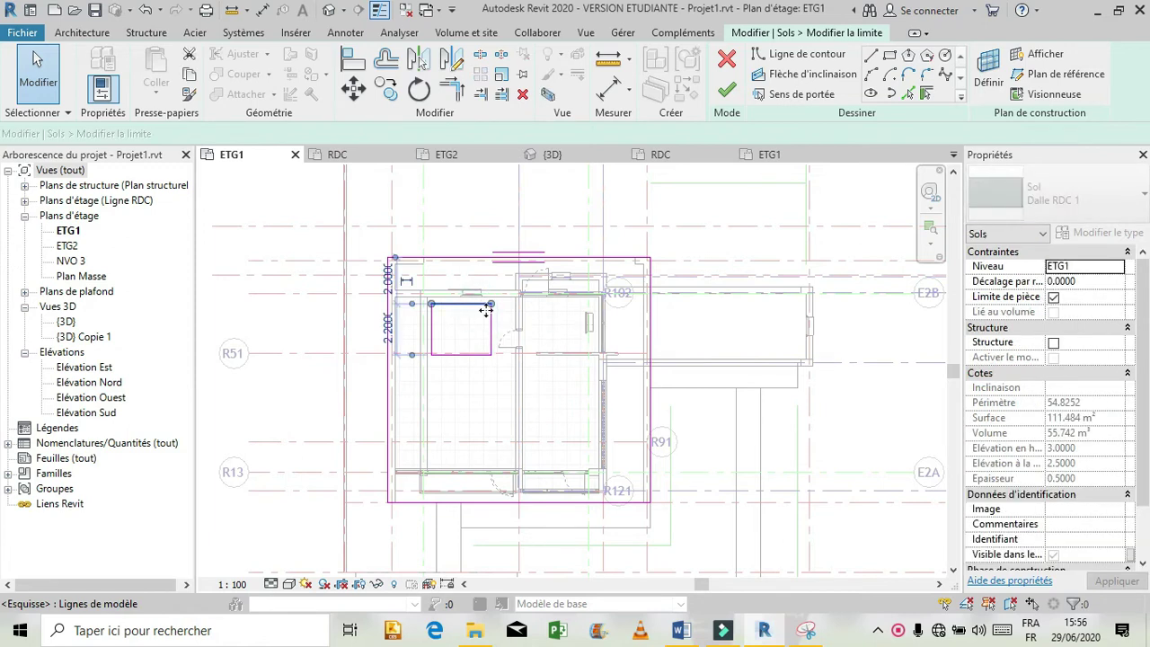
click(491, 320)
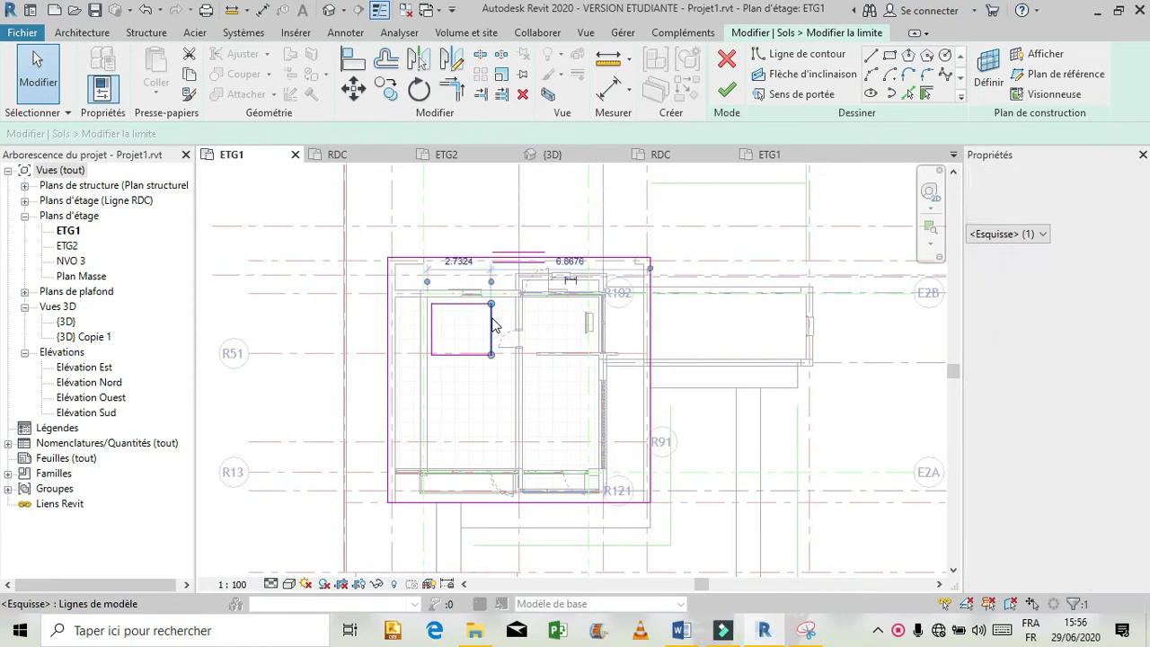
click(463, 267)
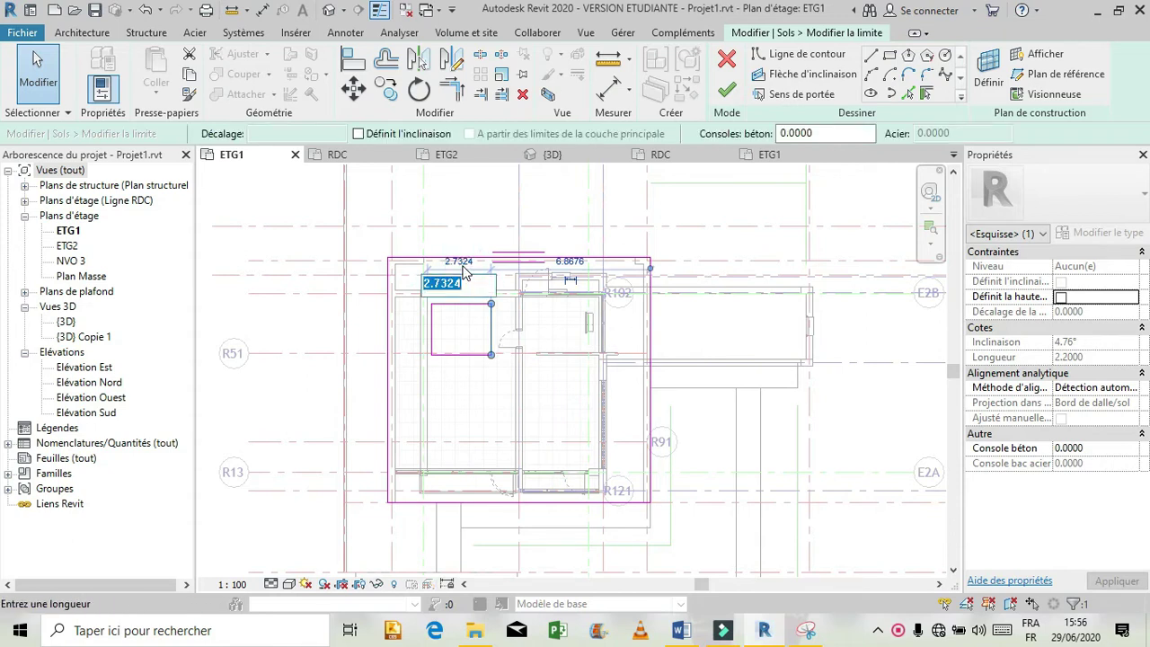
text(2)
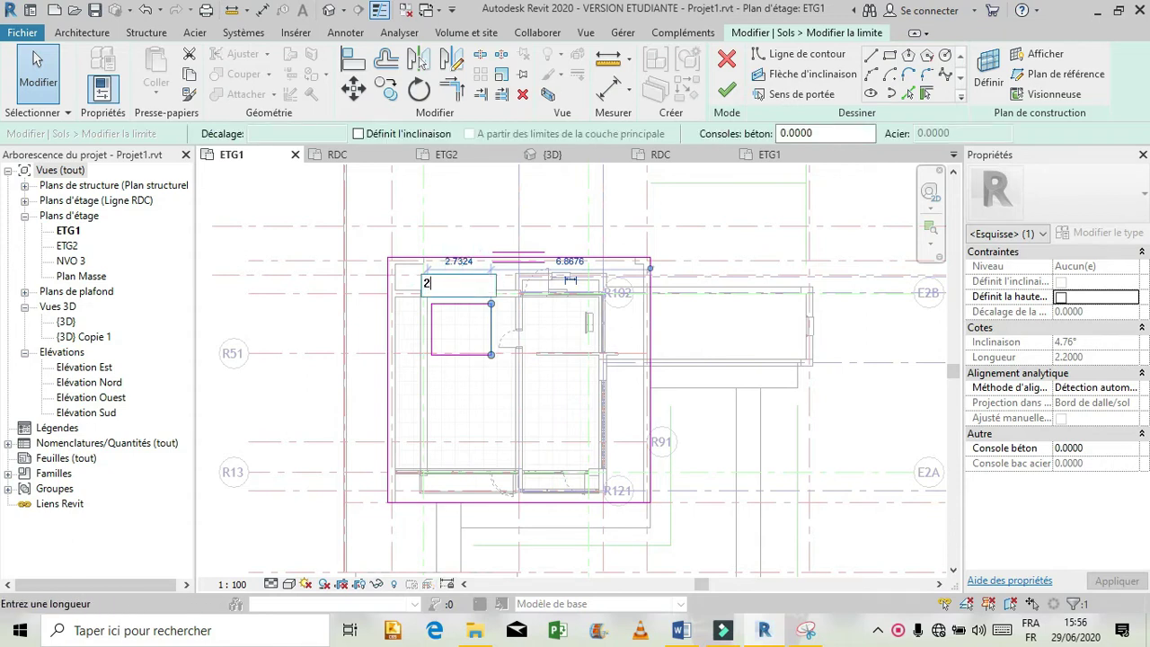
key(Return)
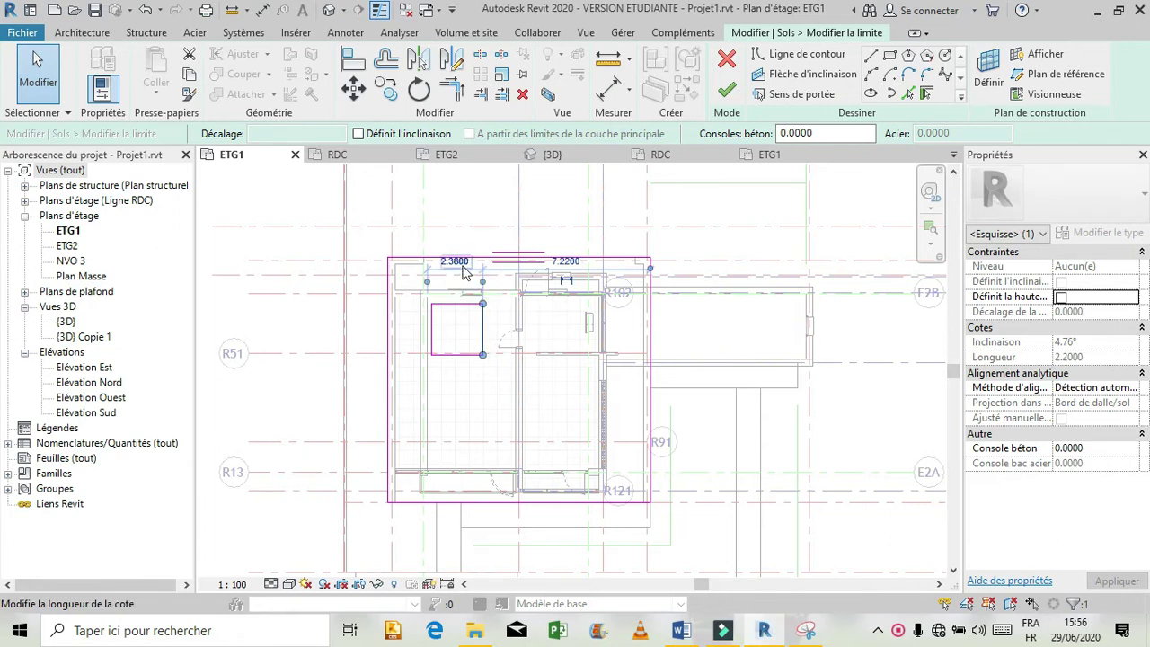
- Check the opening's left, right and upper edges and finish the slab boundary, attaching the walls to its base
click(458, 429)
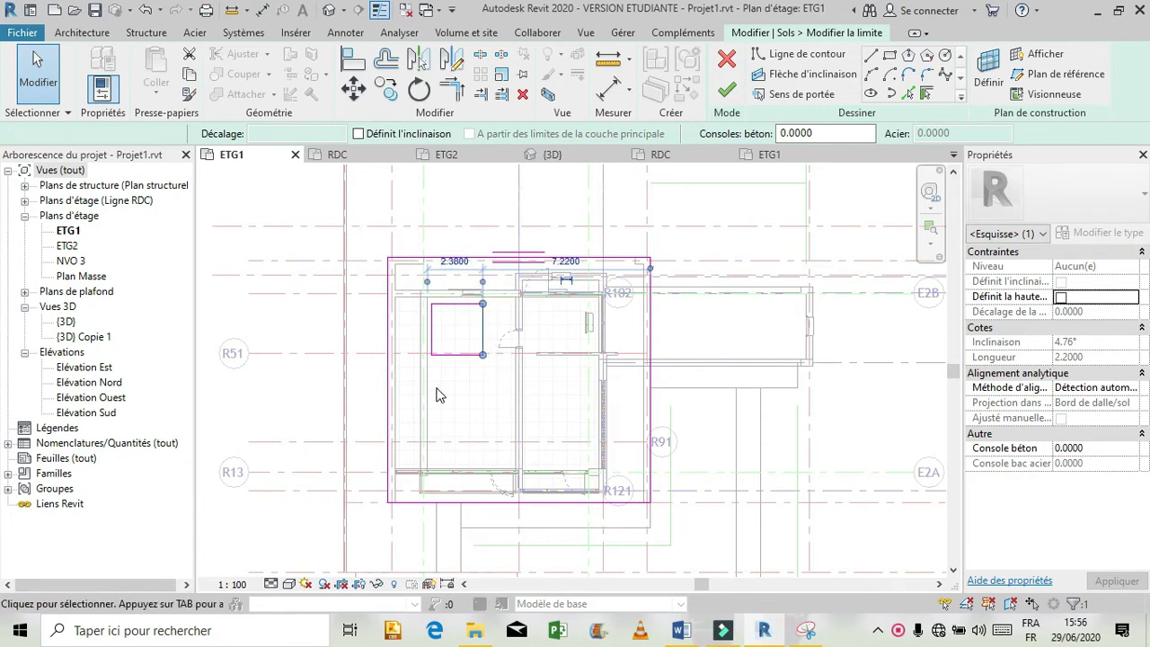
click(434, 346)
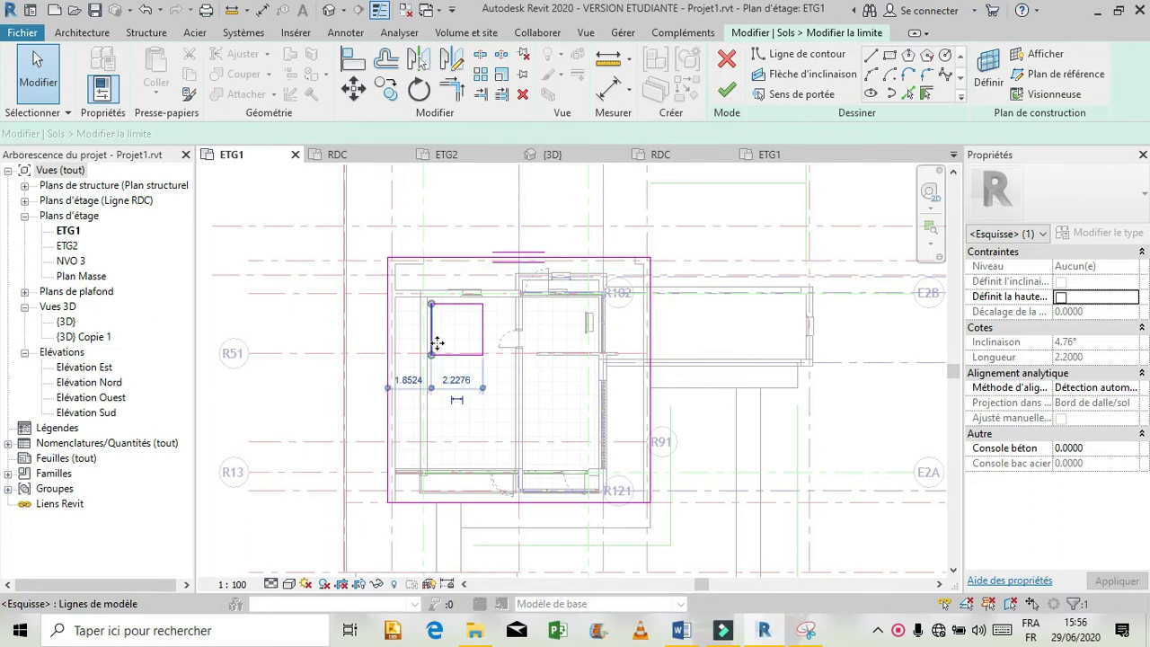
click(484, 324)
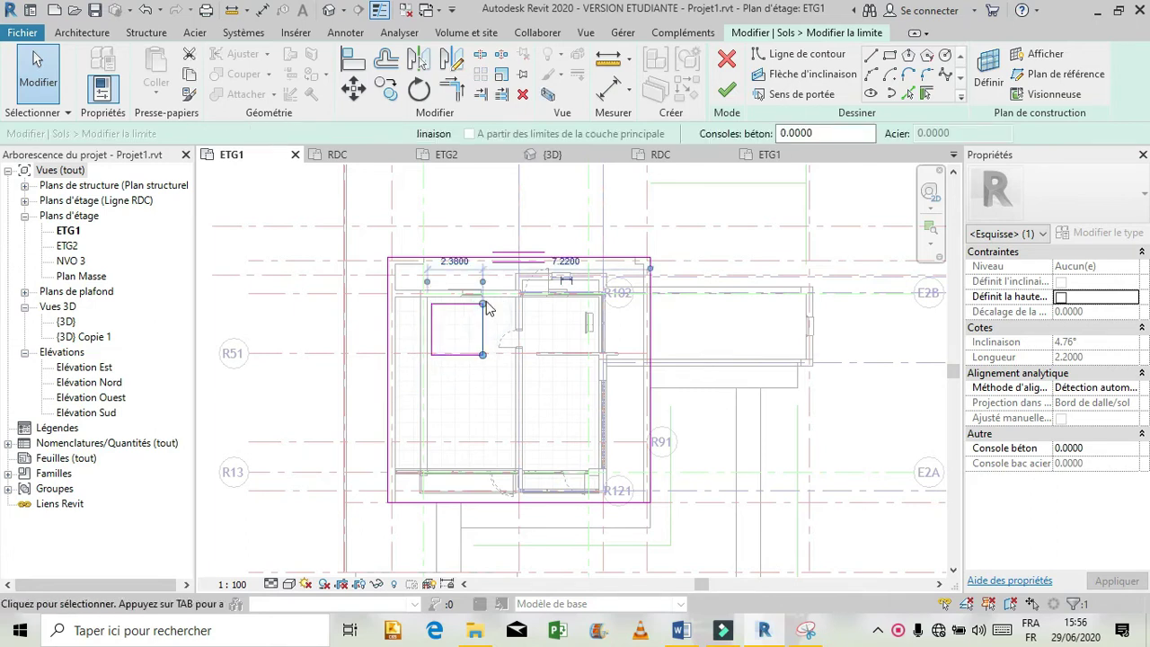
click(462, 307)
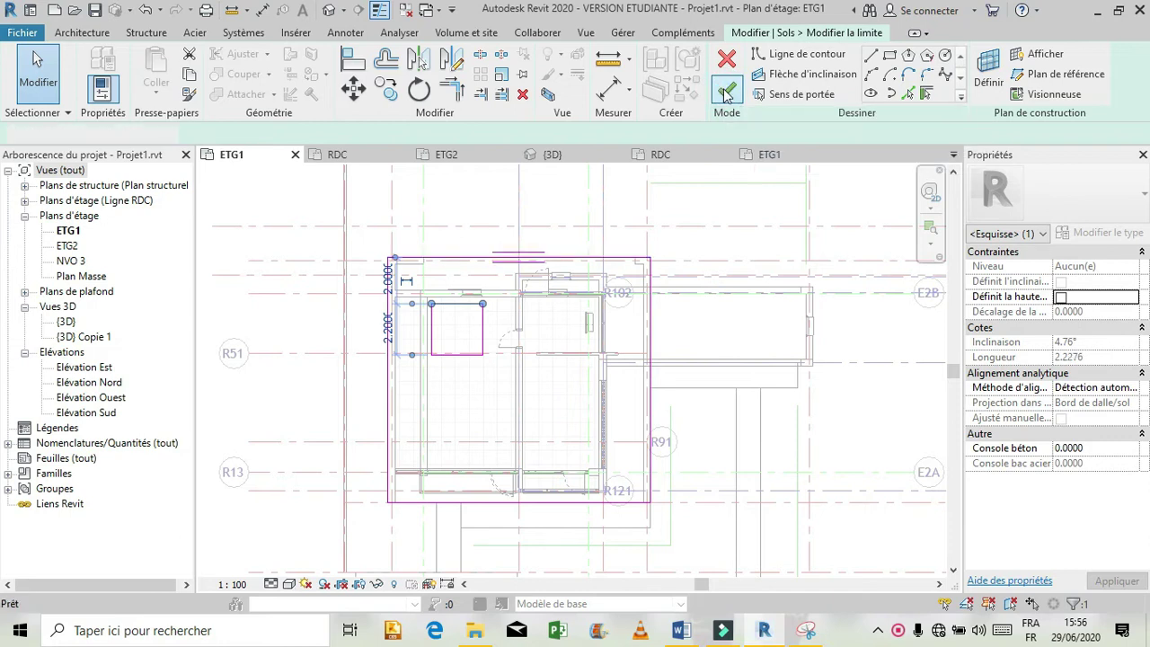
click(726, 91)
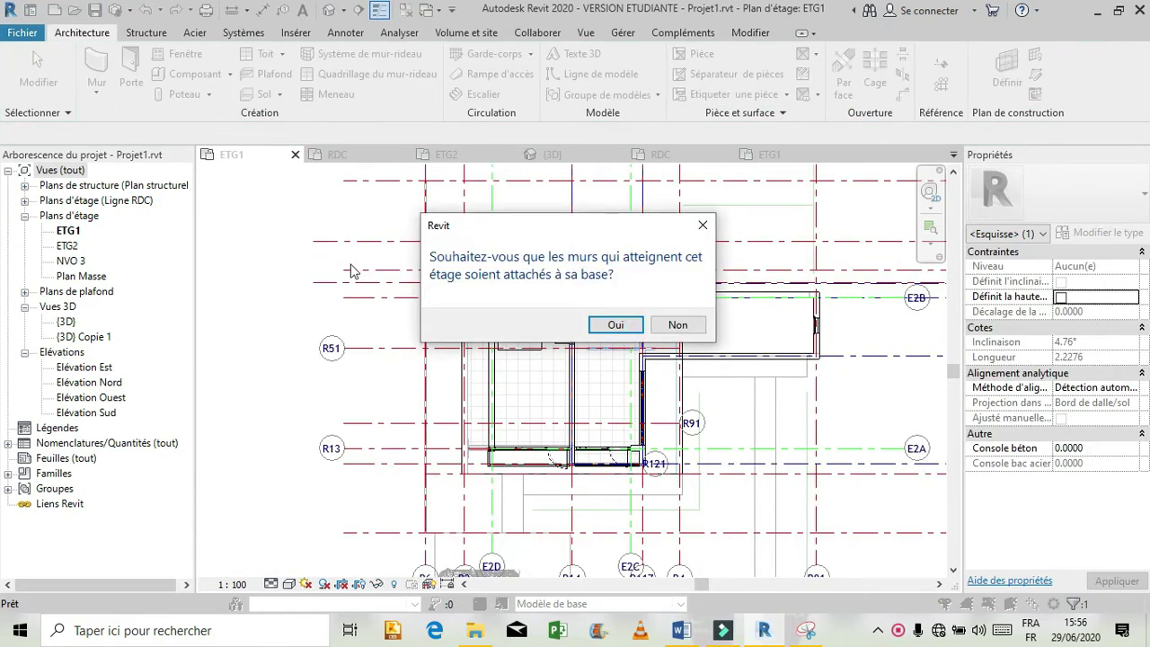
click(618, 325)
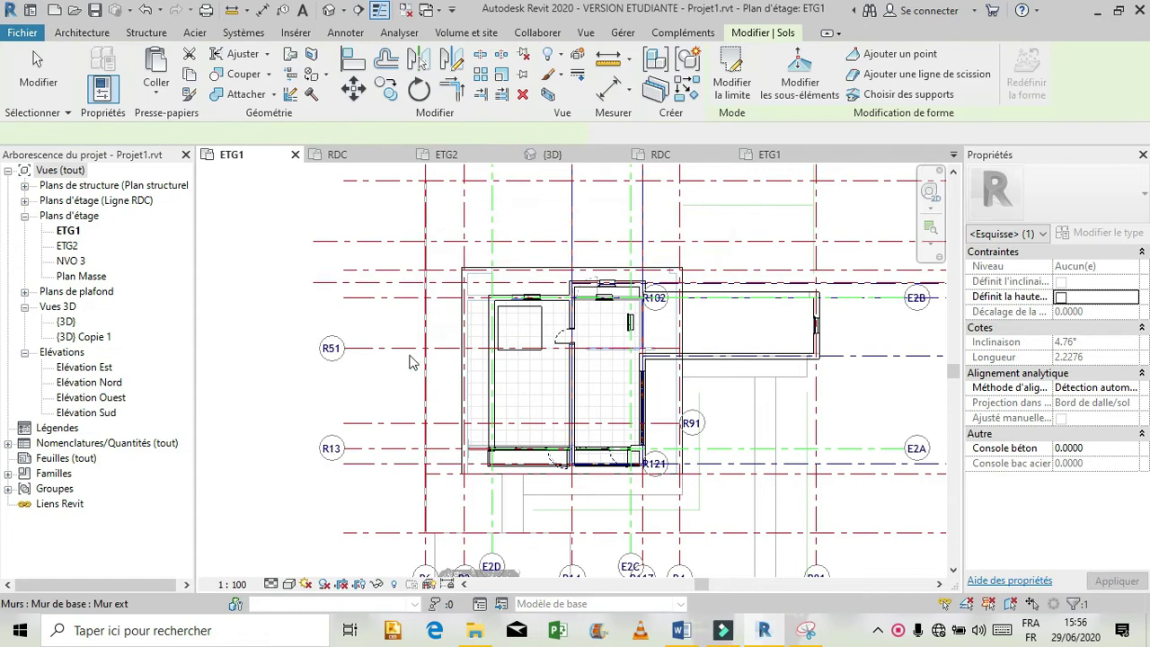
- Deselect the slab and examine the resized stair opening and its surrounding walls in the ETG1 plan
scroll(411, 360, up, 1)
scroll(386, 436, down, 1)
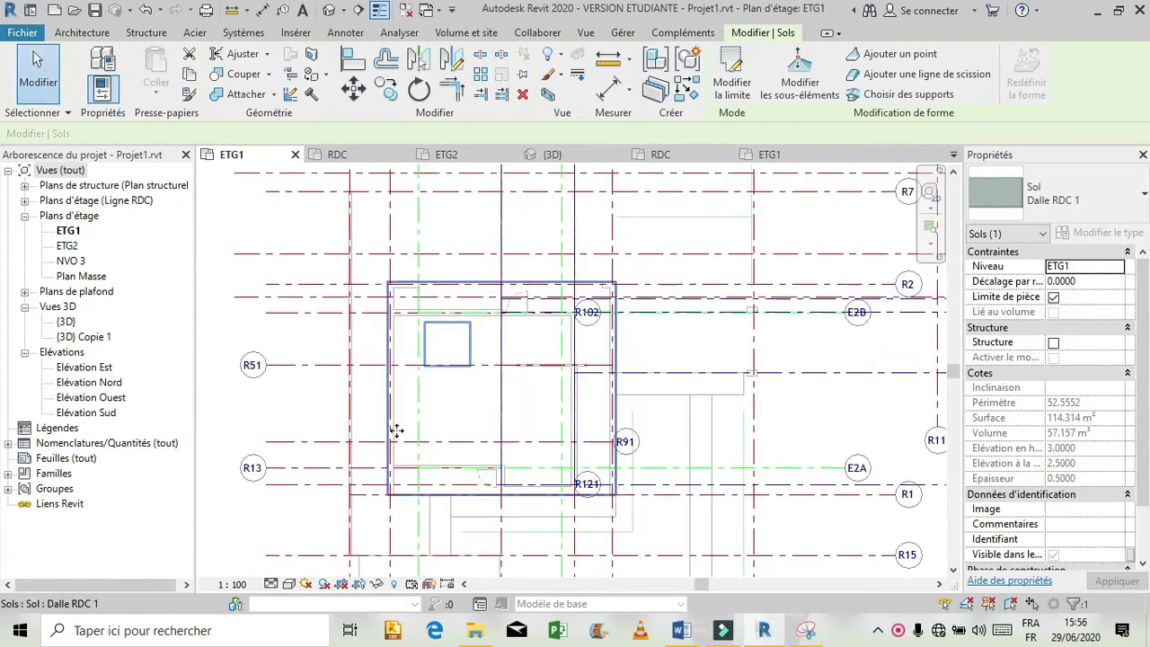
scroll(277, 408, down, 1)
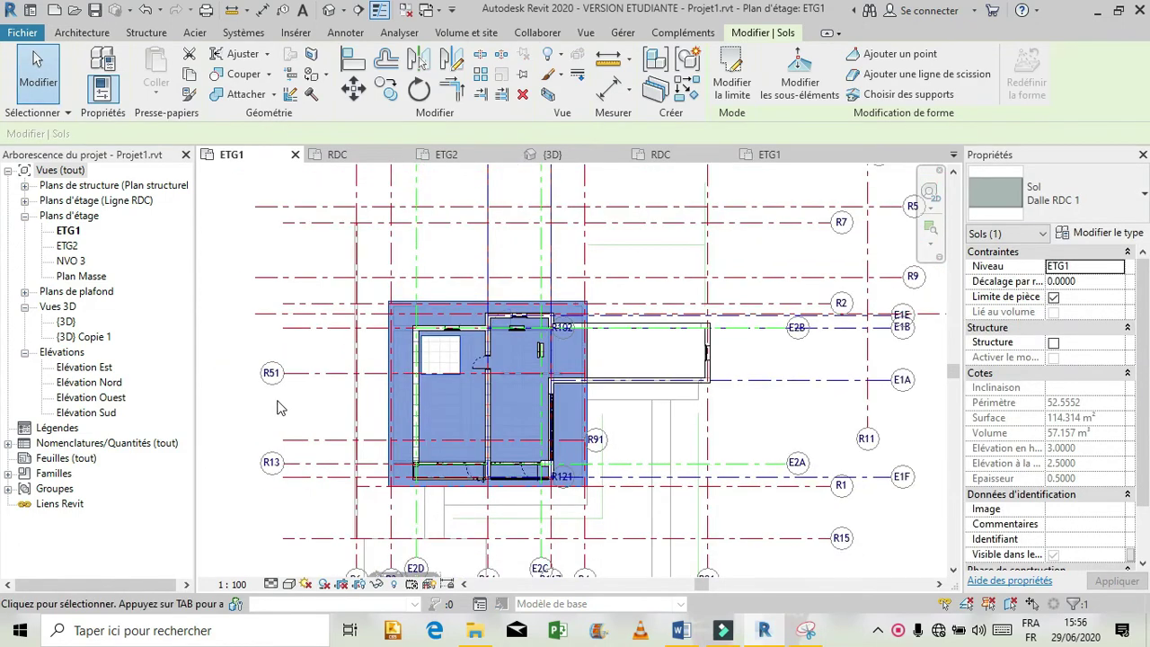
click(278, 408)
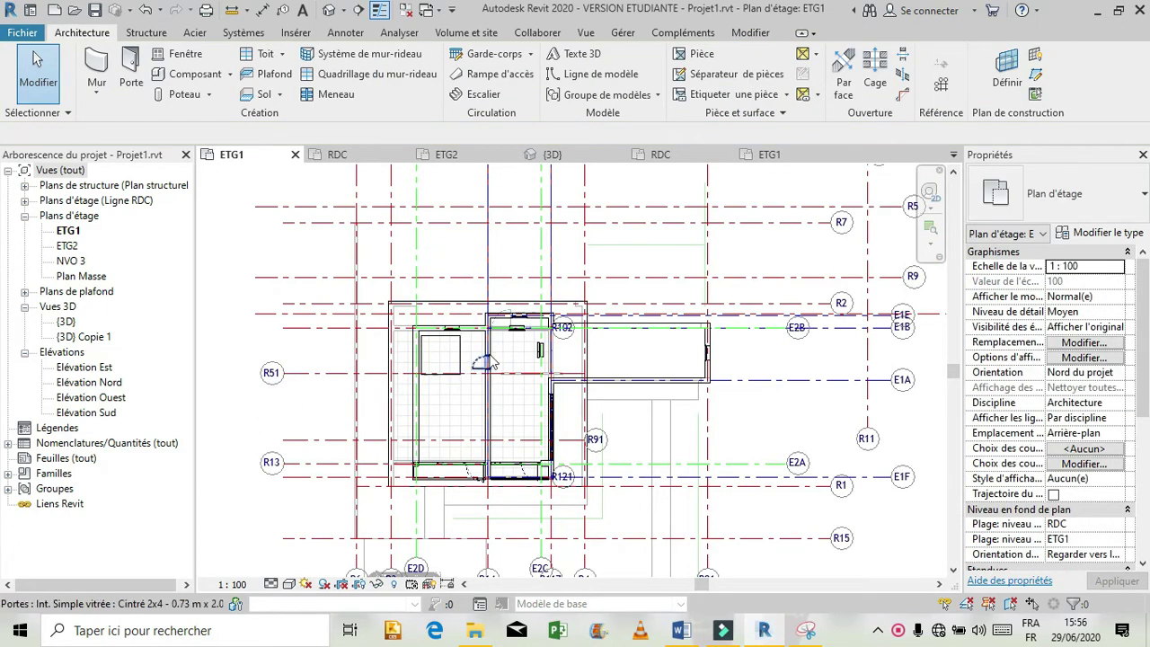
scroll(460, 370, up, 2)
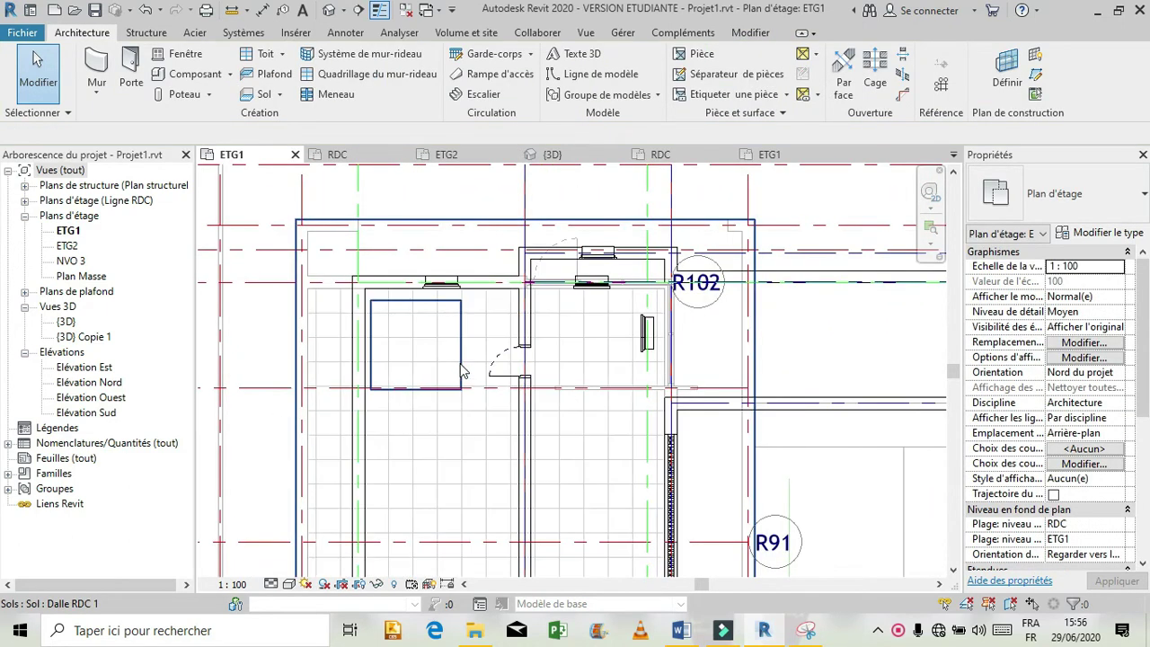
scroll(461, 370, up, 1)
scroll(460, 371, down, 2)
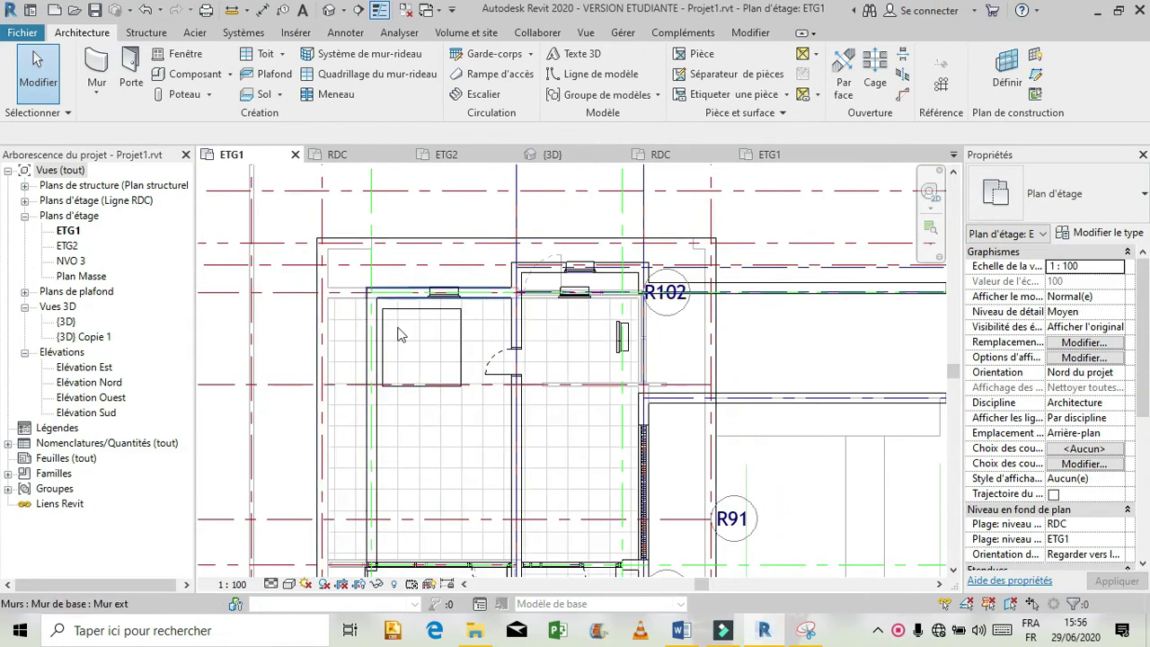
scroll(428, 445, down, 3)
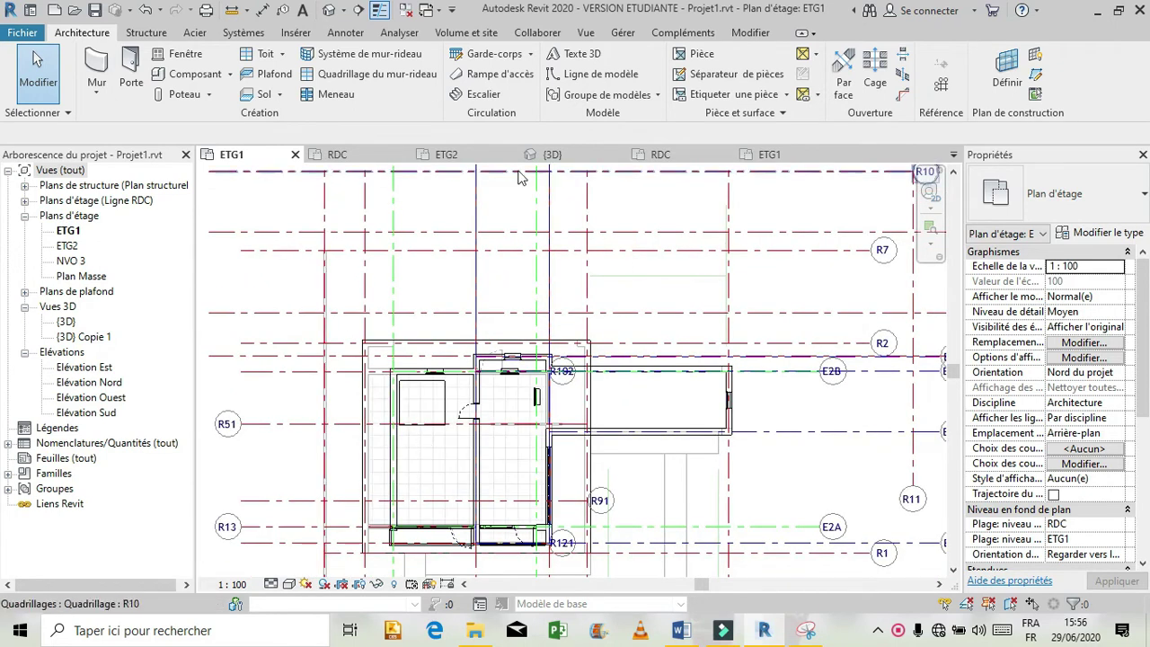
- Switch to the ETG2 plan of formation revit and examine the reference stairs beside the 3.08 and 1.50 dimensions
click(953, 156)
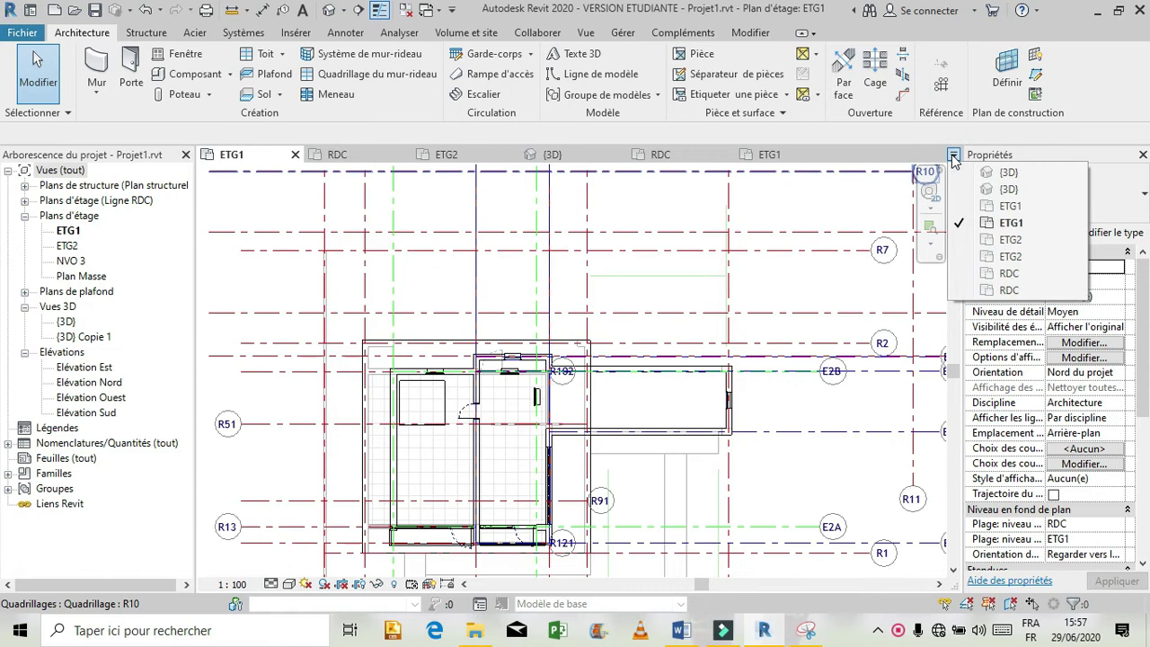
click(998, 240)
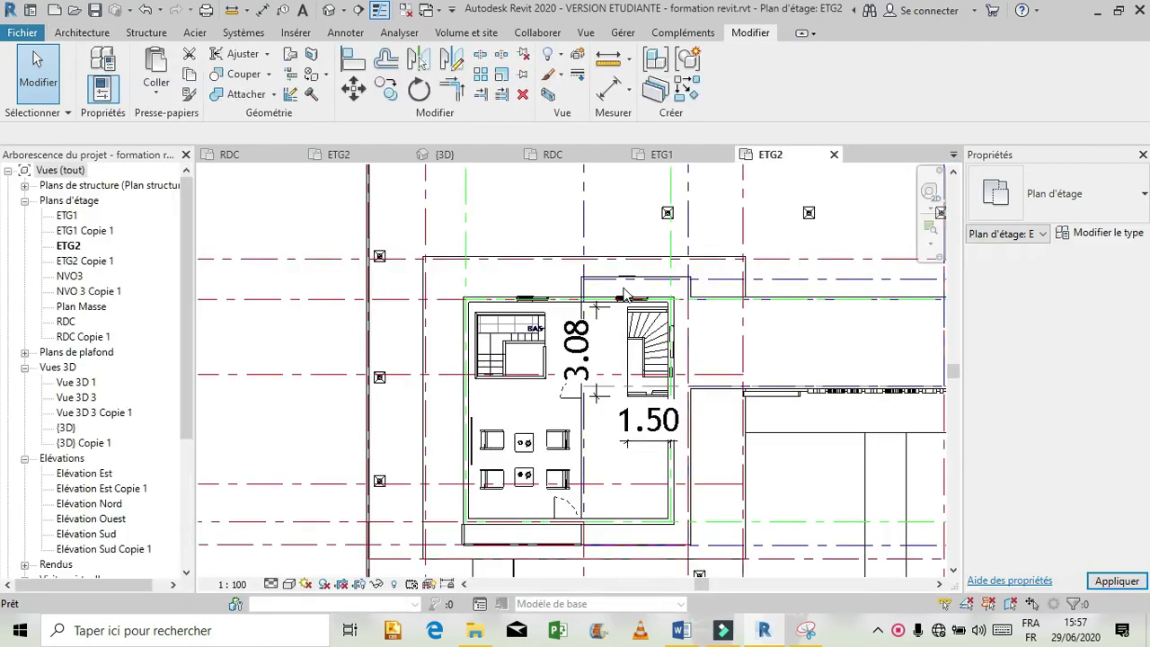
scroll(680, 353, up, 2)
scroll(680, 354, up, 2)
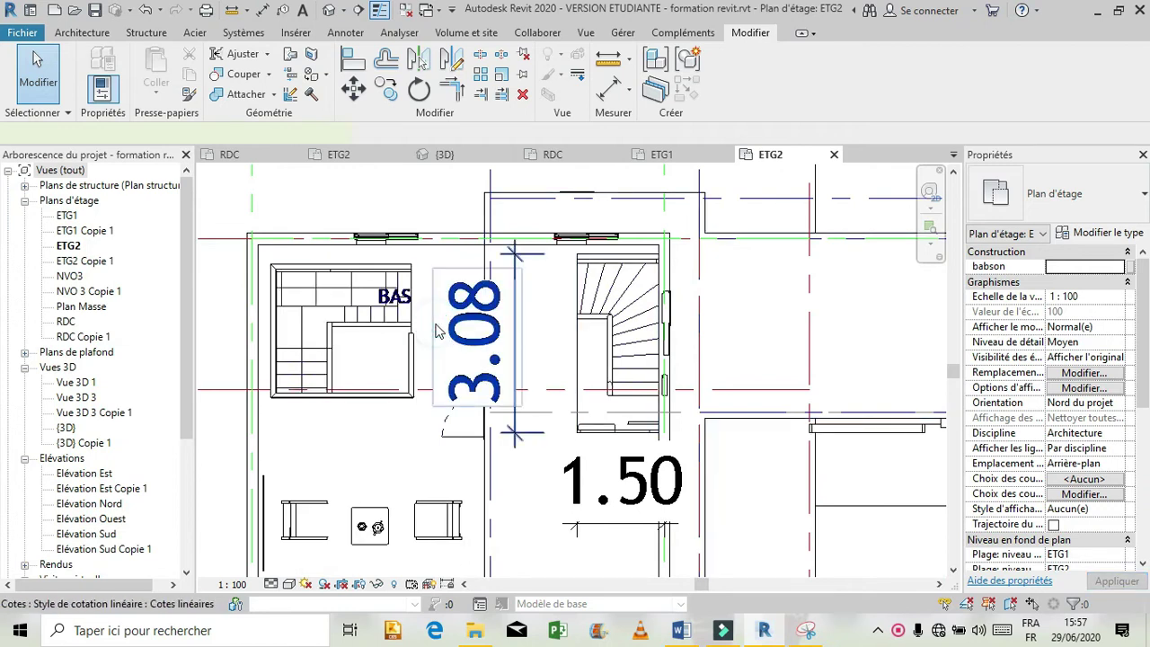
- Delete the 3.08 and 1.50 dimensions beside the reference stairs in the ETG2 plan
click(437, 330)
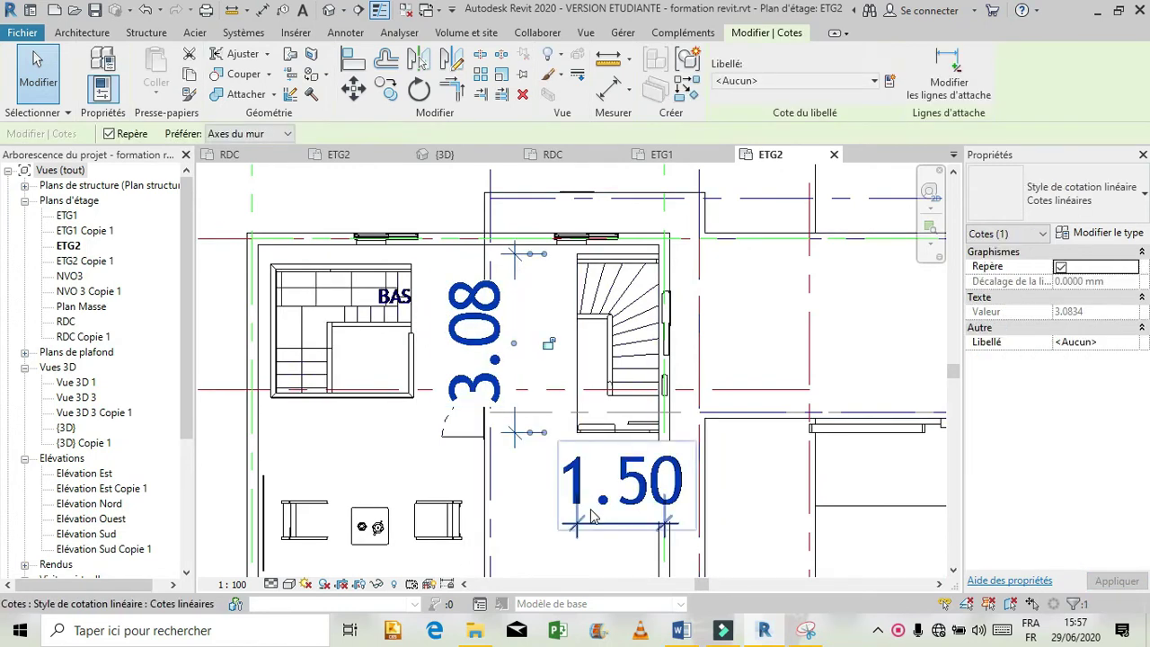
click(592, 517)
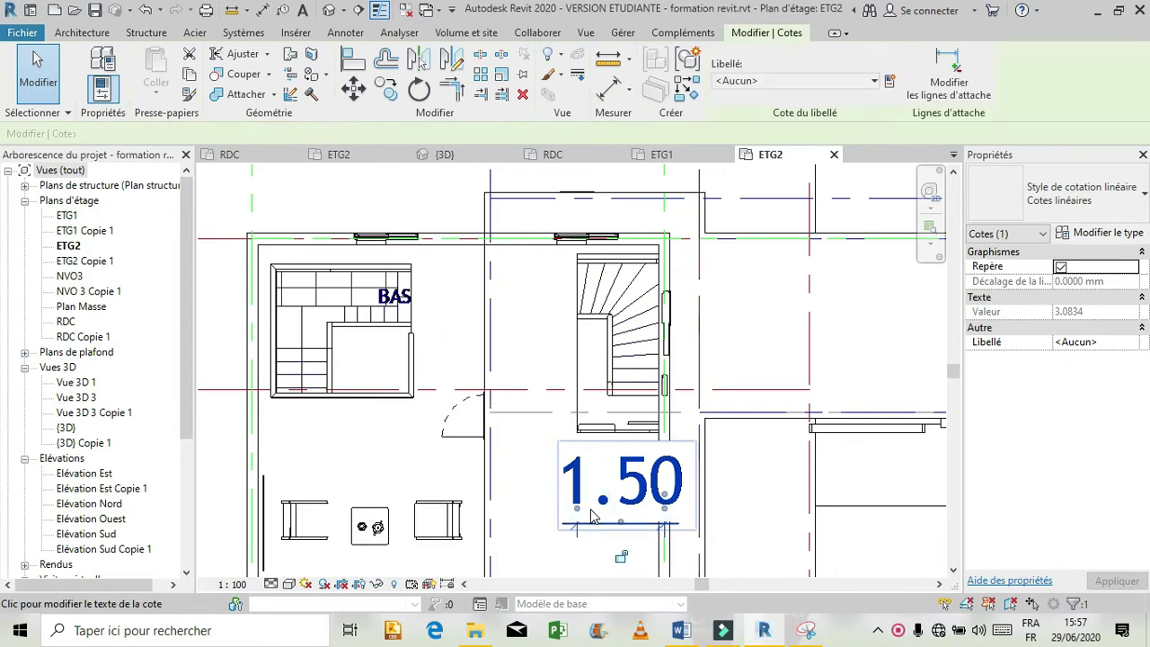
click(591, 517)
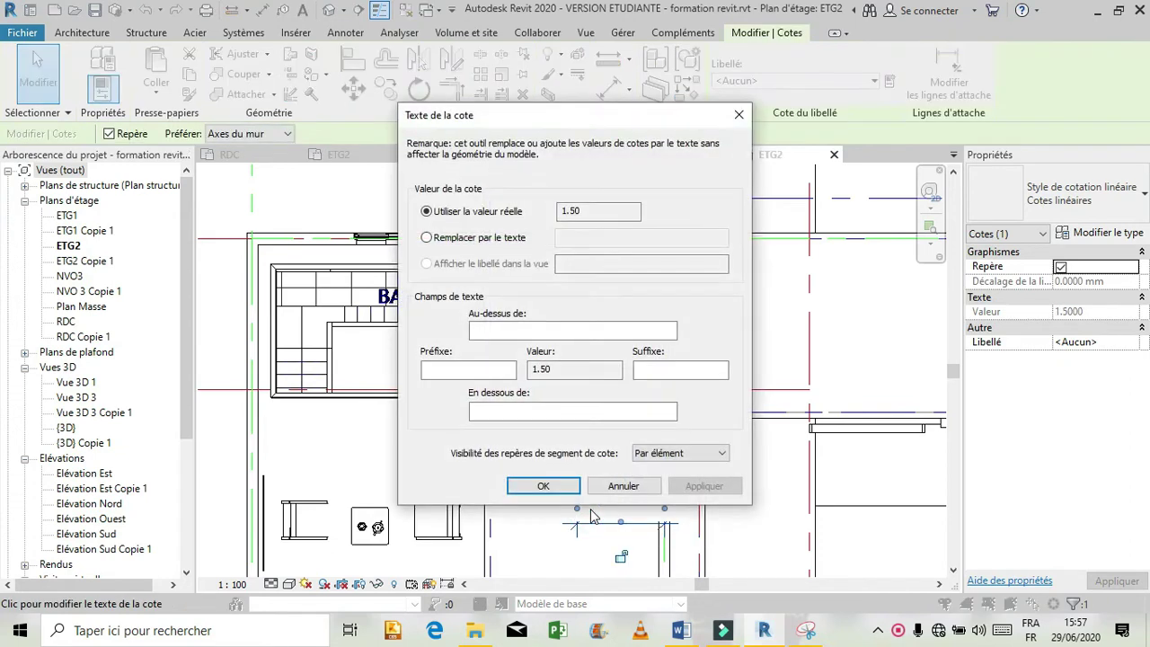
click(618, 485)
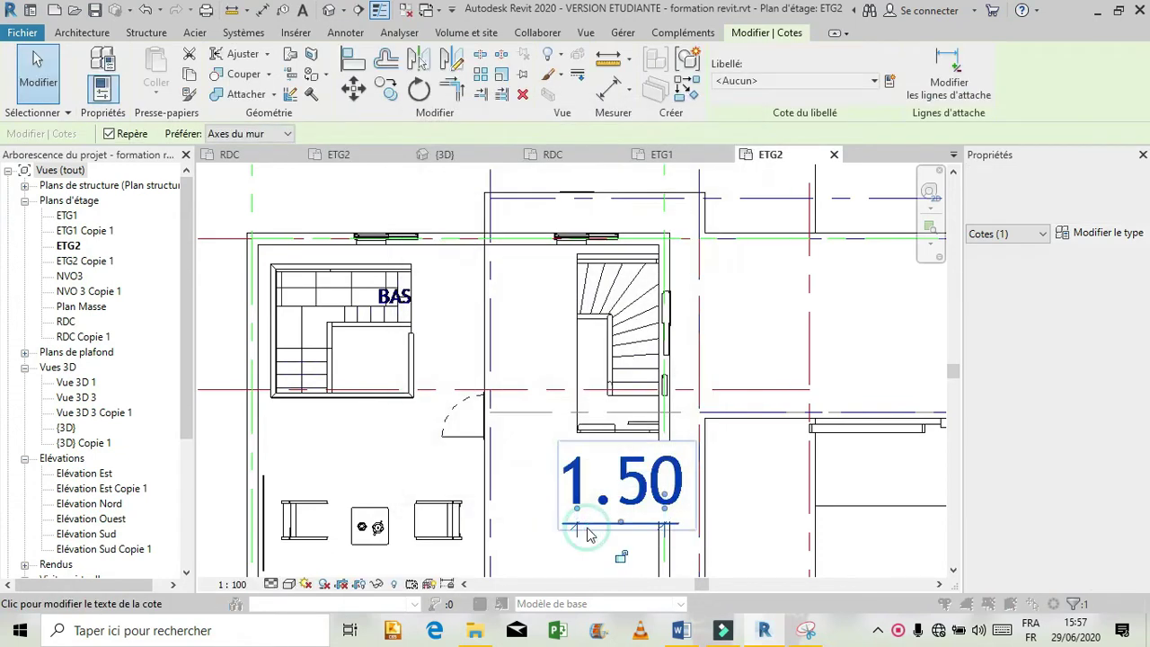
click(587, 476)
click(616, 559)
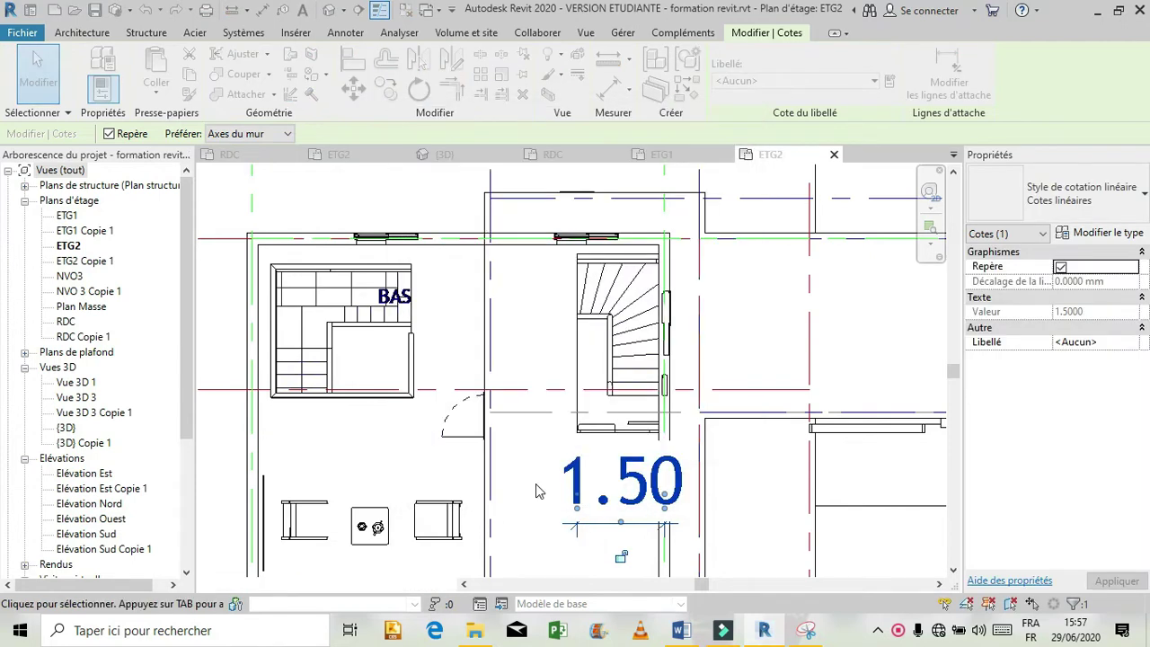
click(562, 456)
click(618, 484)
key(Delete)
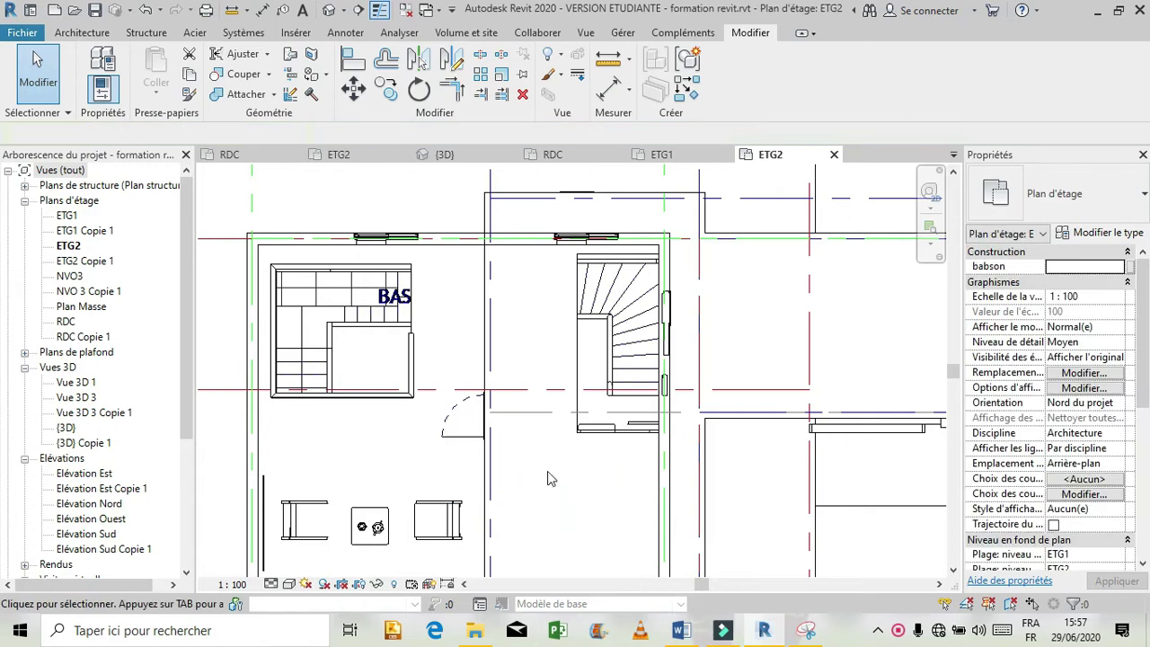
- Open the boundary of the Dalle en béton - 250 mm floor around the reference stairs for editing
scroll(555, 414, down, 1)
scroll(561, 342, down, 1)
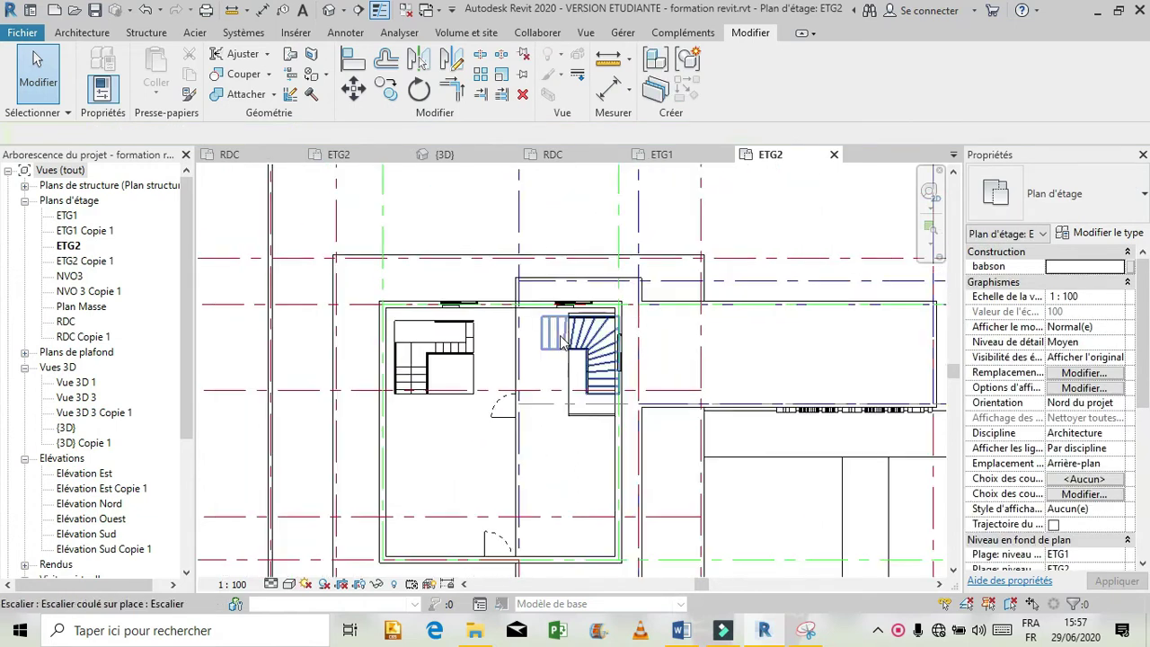
click(615, 271)
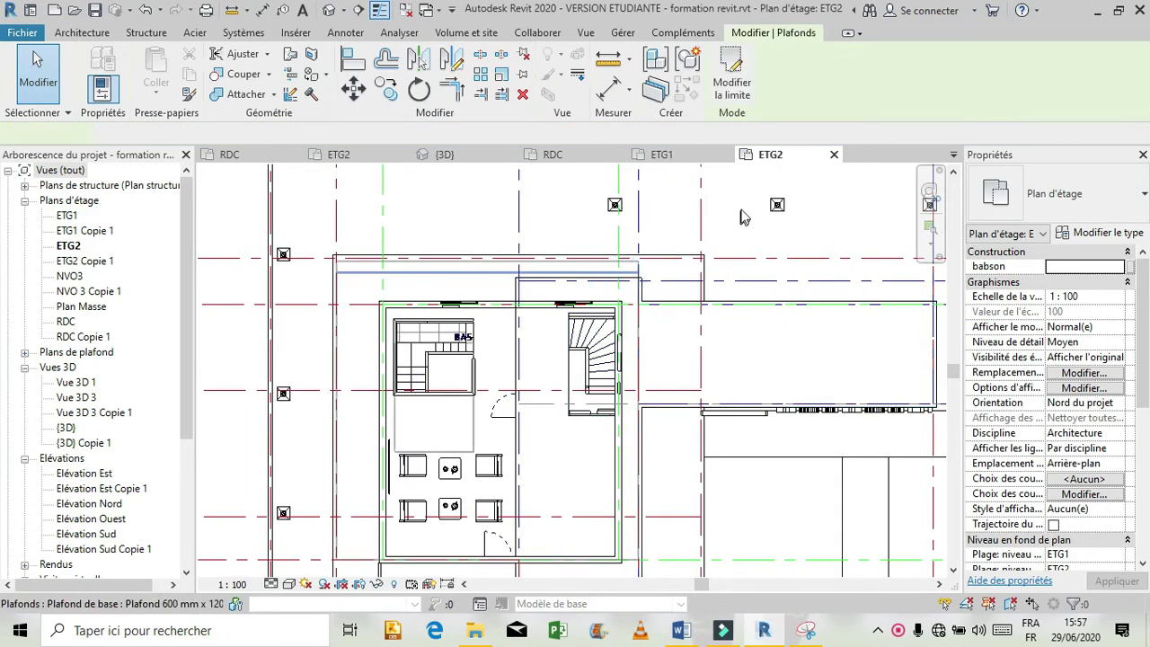
click(741, 209)
click(678, 306)
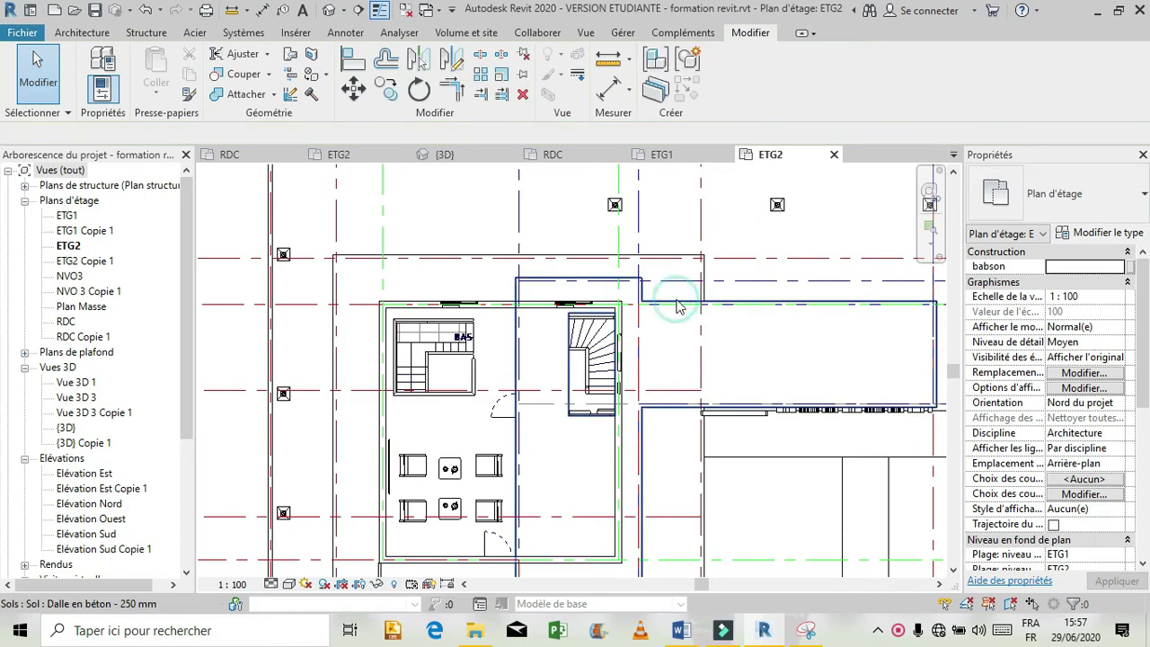
click(679, 305)
click(734, 93)
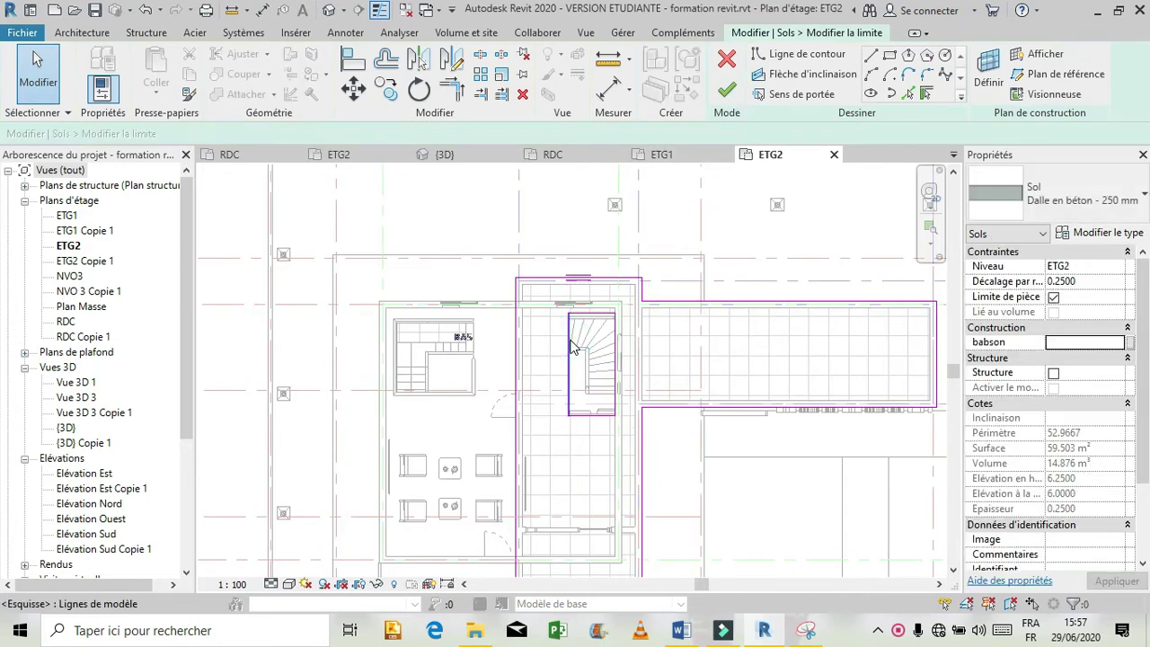
- Check the left and right edges of the reference stair opening, measuring the right edge from the slab's outer right edge
click(570, 348)
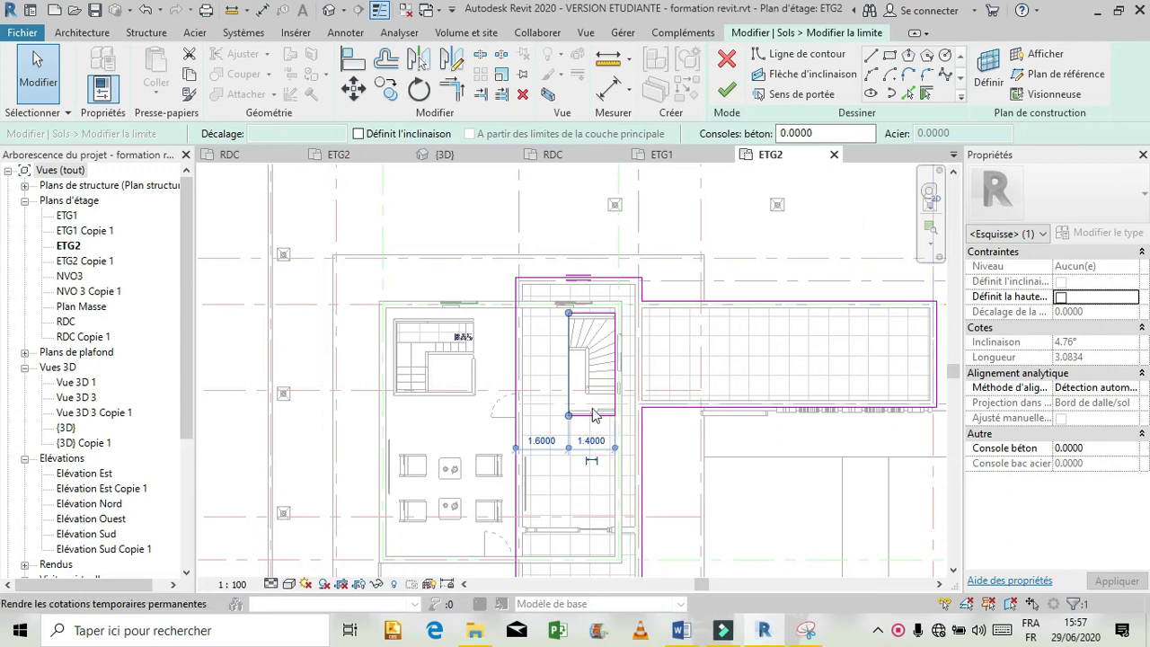
click(615, 385)
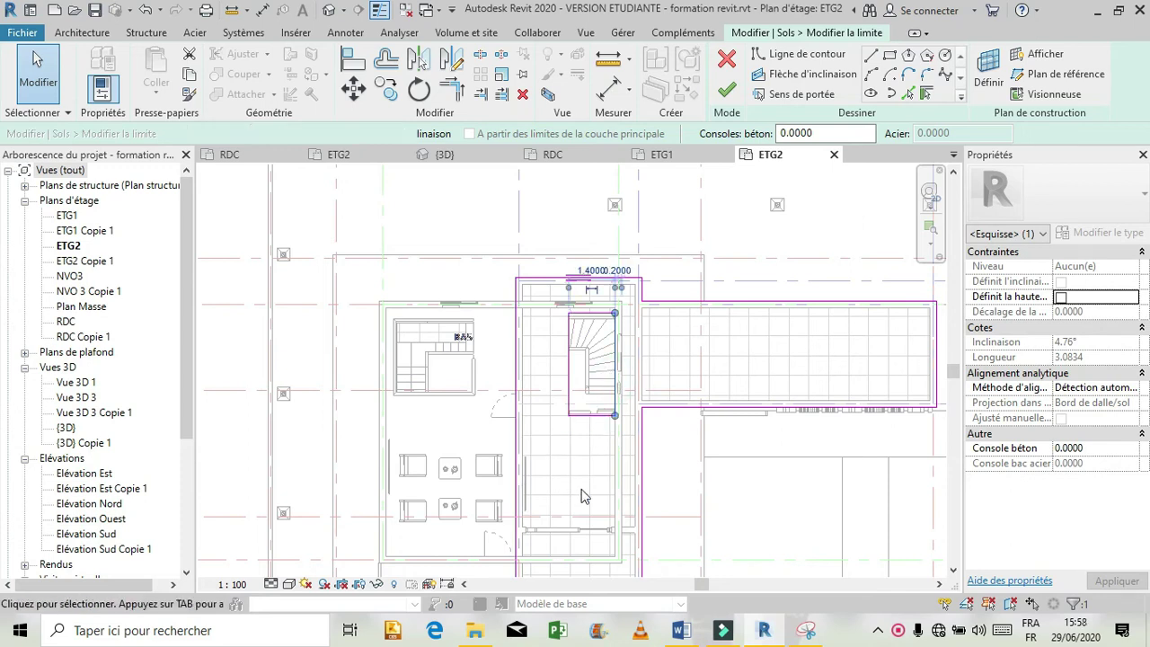
click(571, 364)
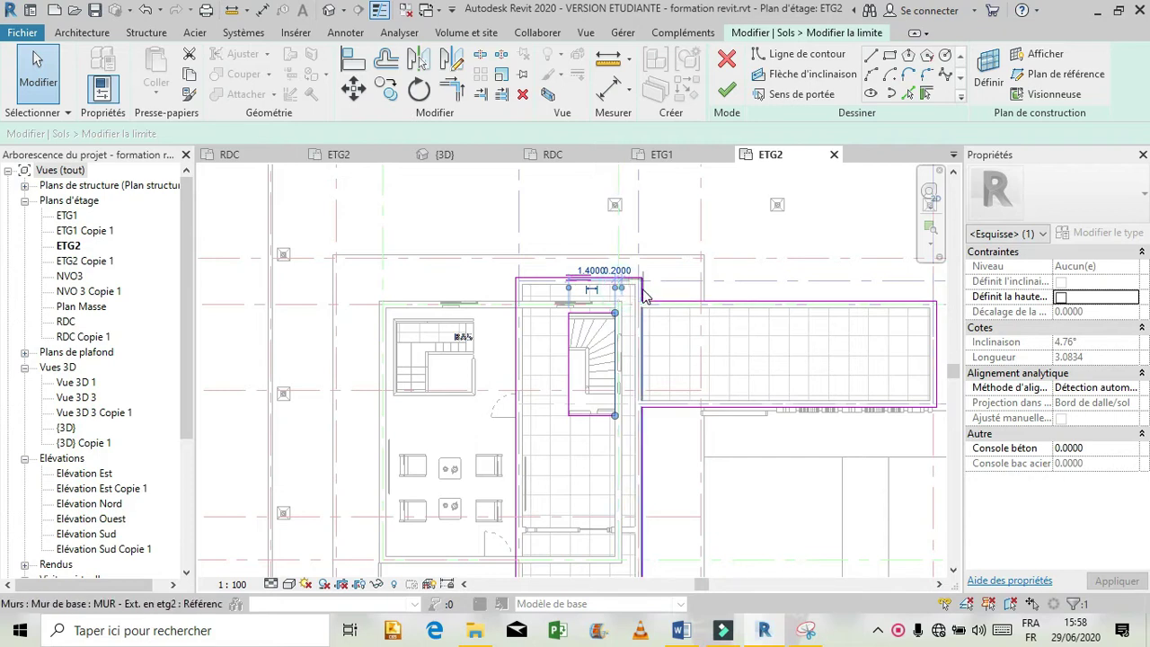
drag(642, 293, 642, 296)
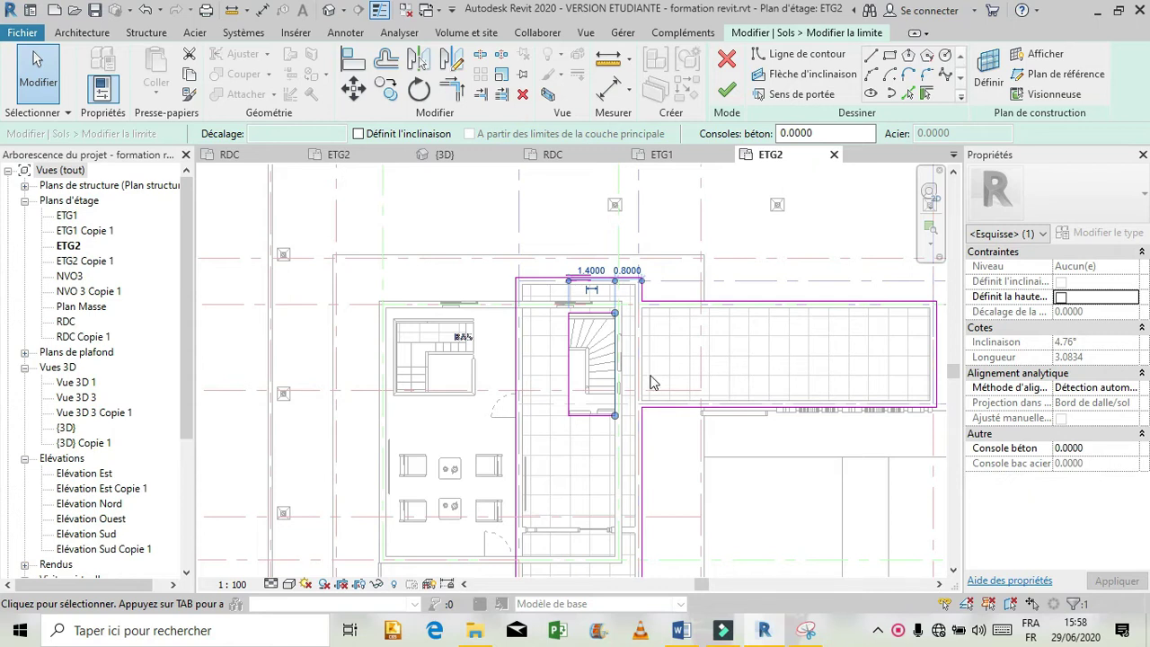
- Check the reference opening's upper and lower edges, measuring each of them to the slab's lower edge
click(586, 316)
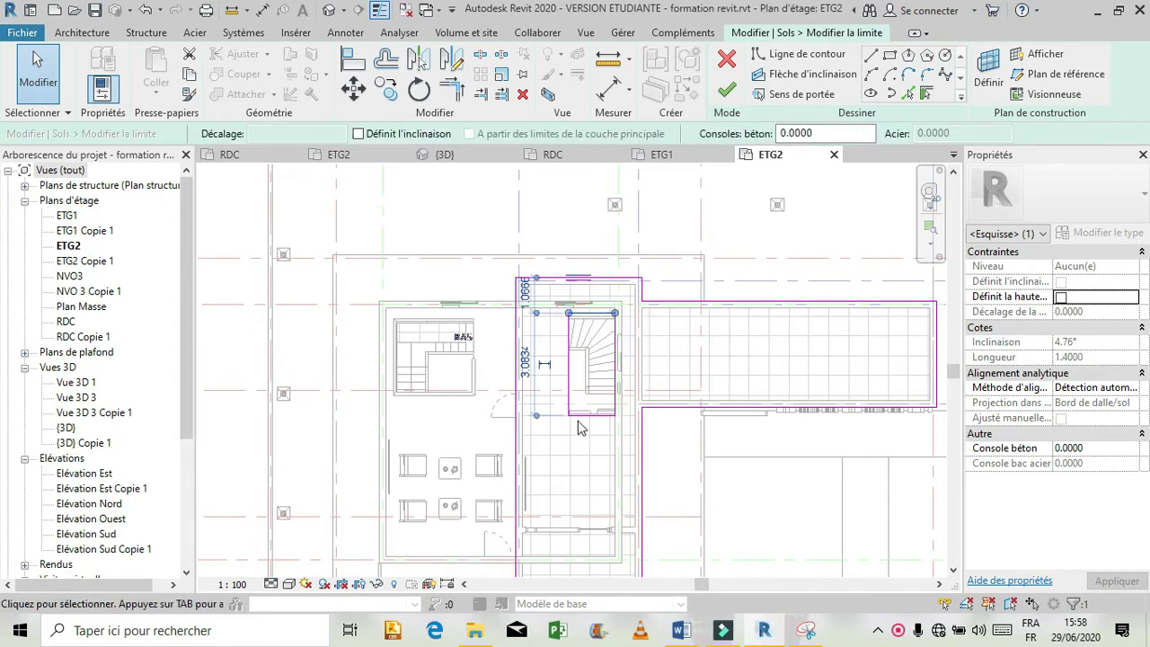
scroll(539, 280, down, 1)
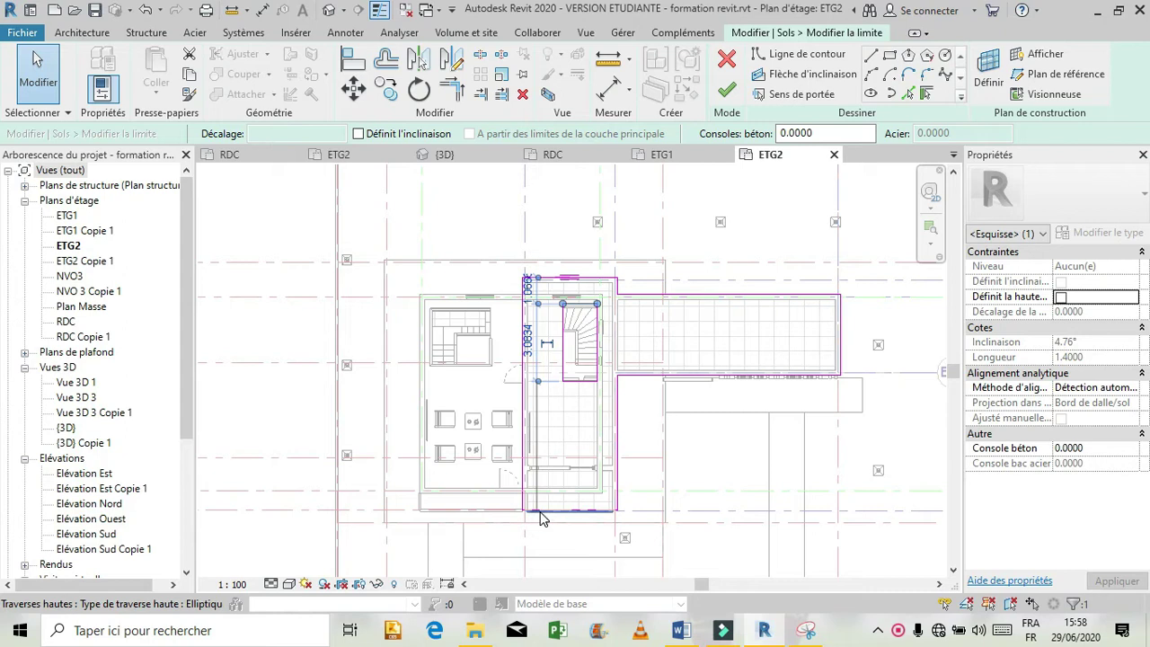
drag(540, 512, 540, 512)
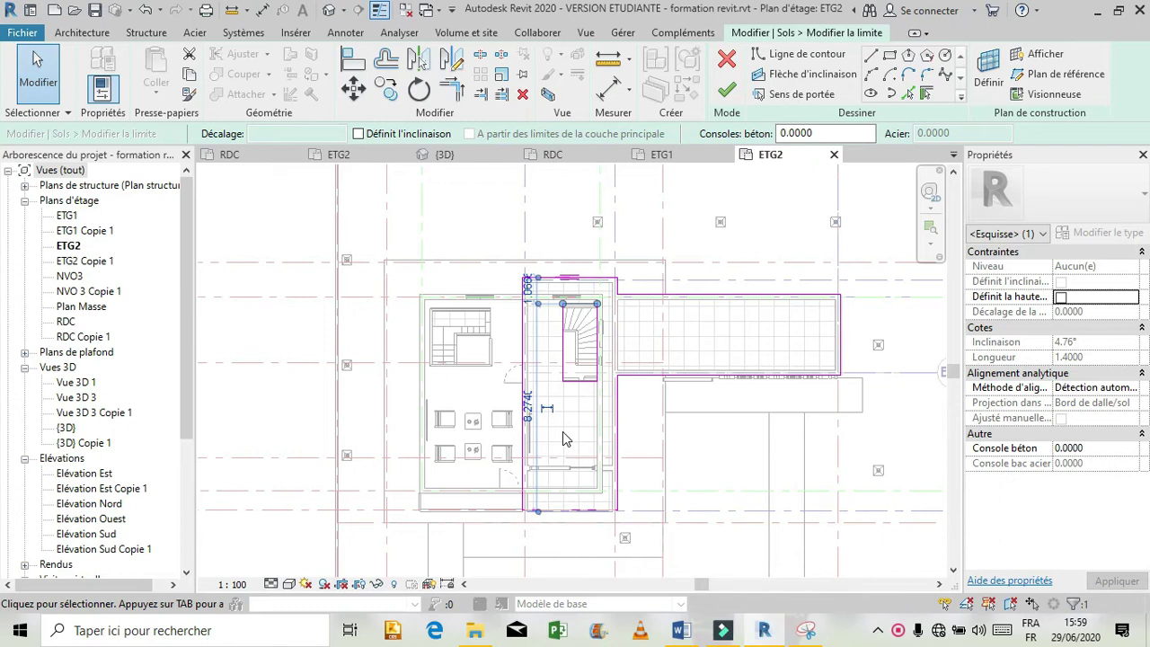
click(572, 381)
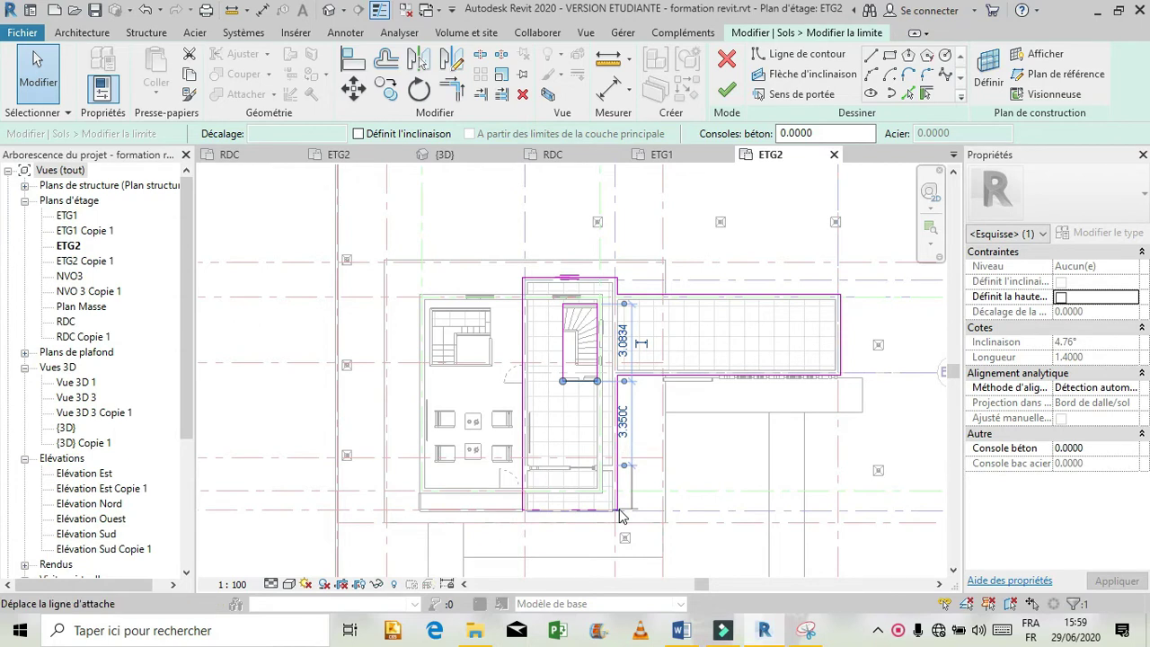
drag(624, 465, 627, 510)
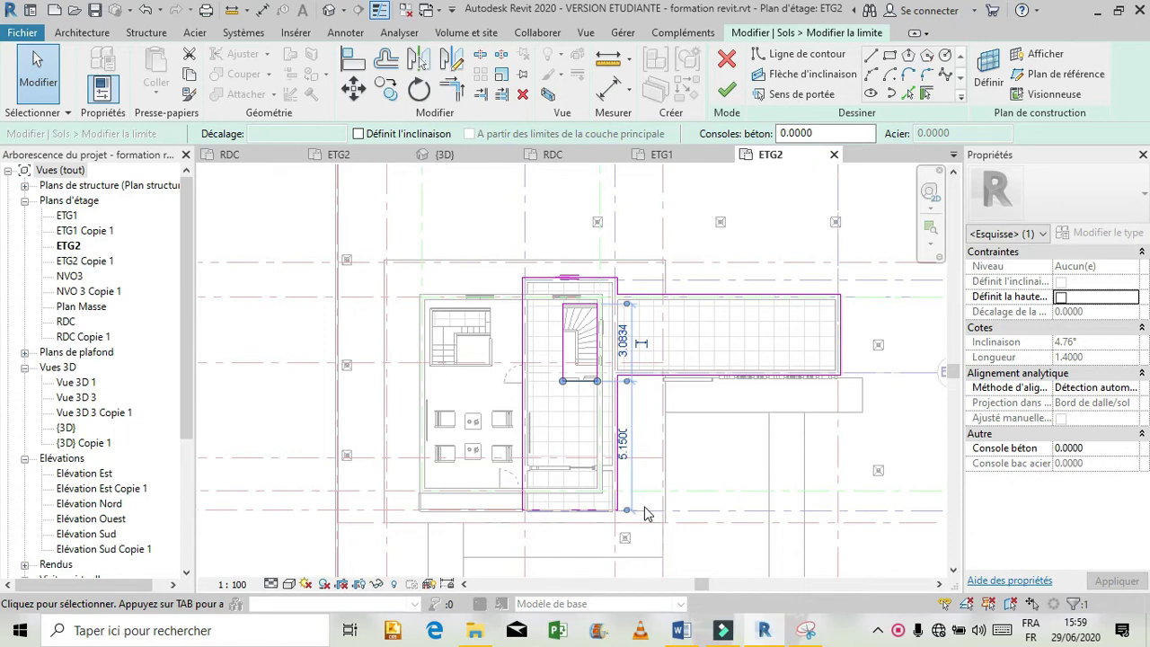
- Recheck the distances of the reference opening's left, upper and lower edges
click(562, 365)
click(563, 364)
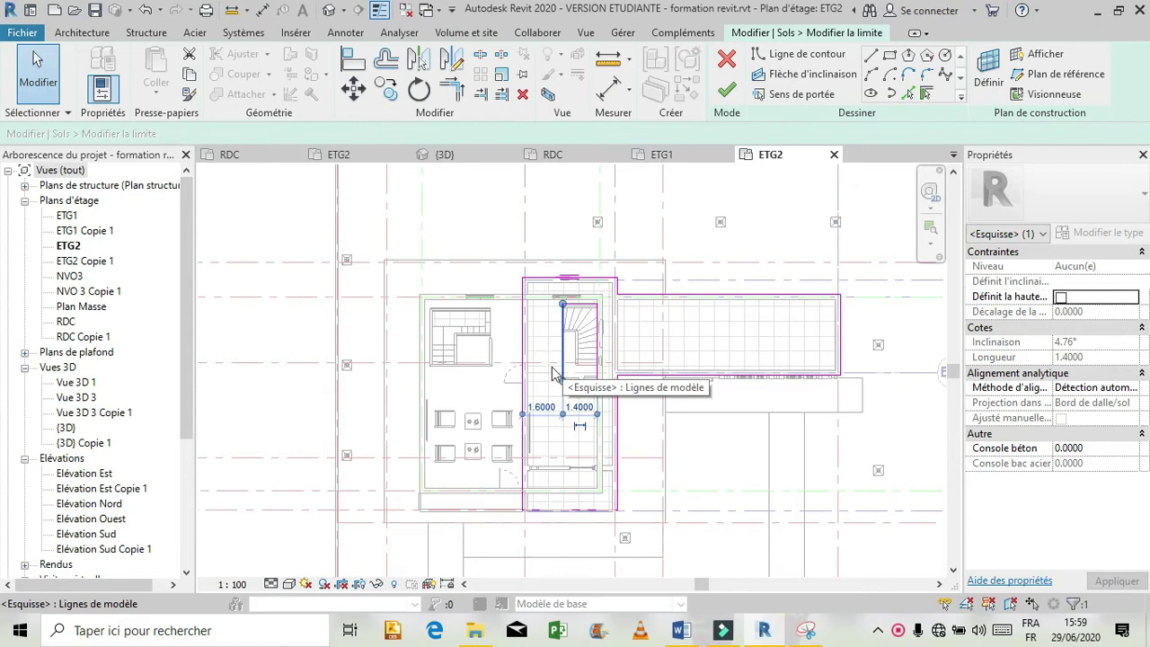
click(587, 306)
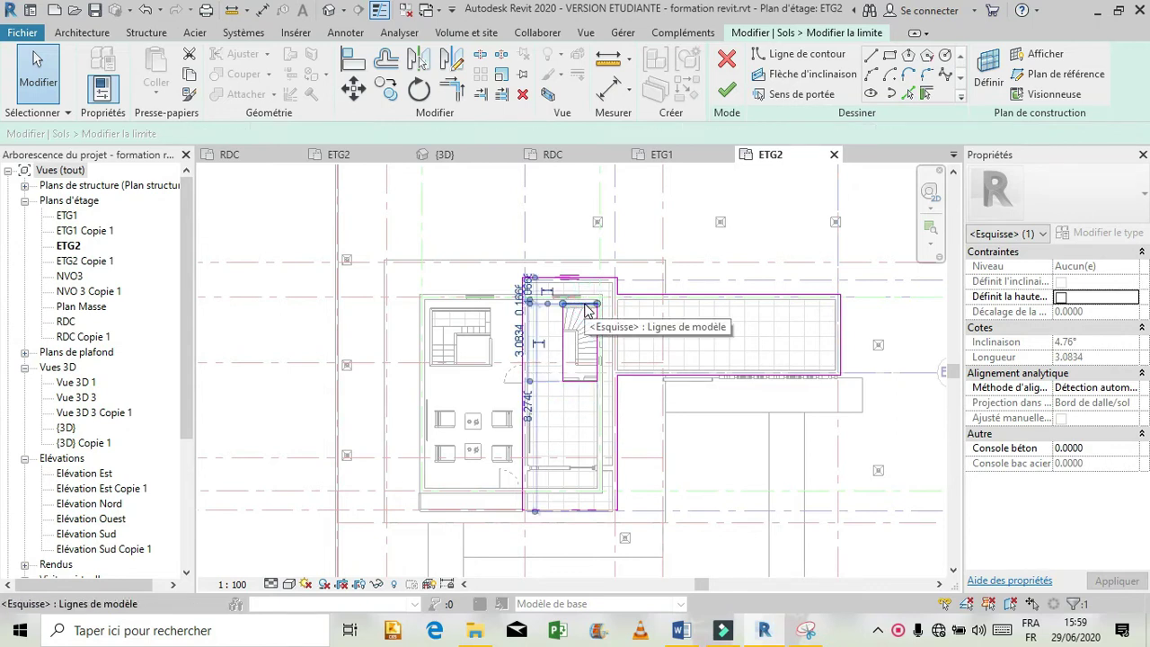
click(580, 382)
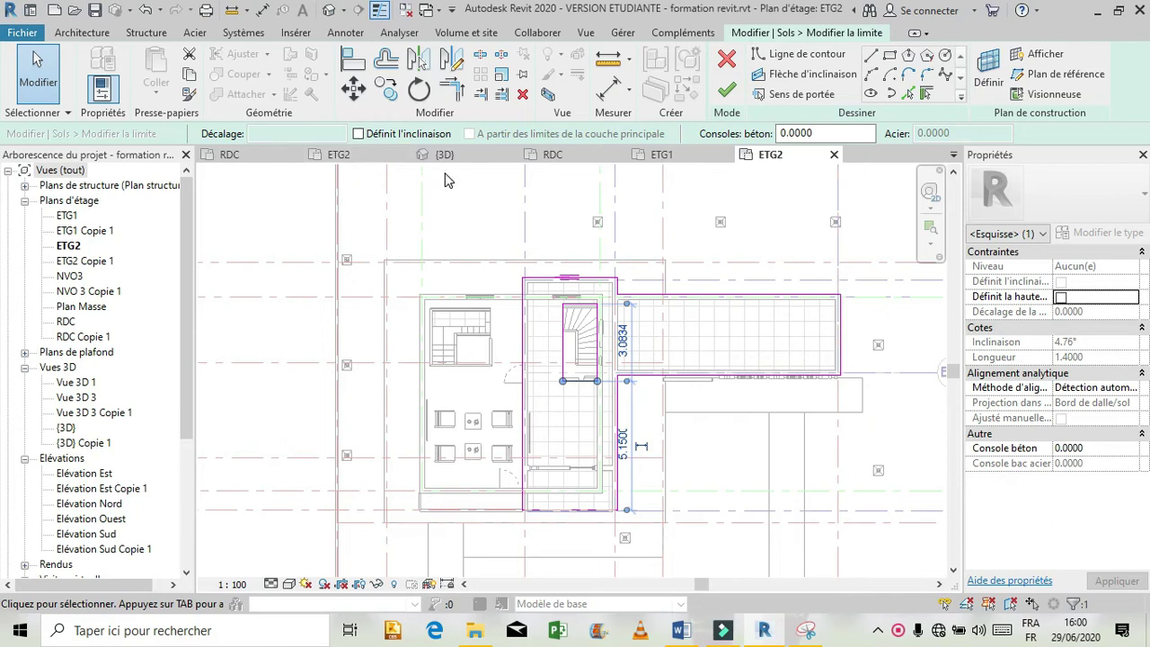
- Switch to the ETG2 plan of Projet1 and open the Dalle RDC floor boundary for editing
click(361, 154)
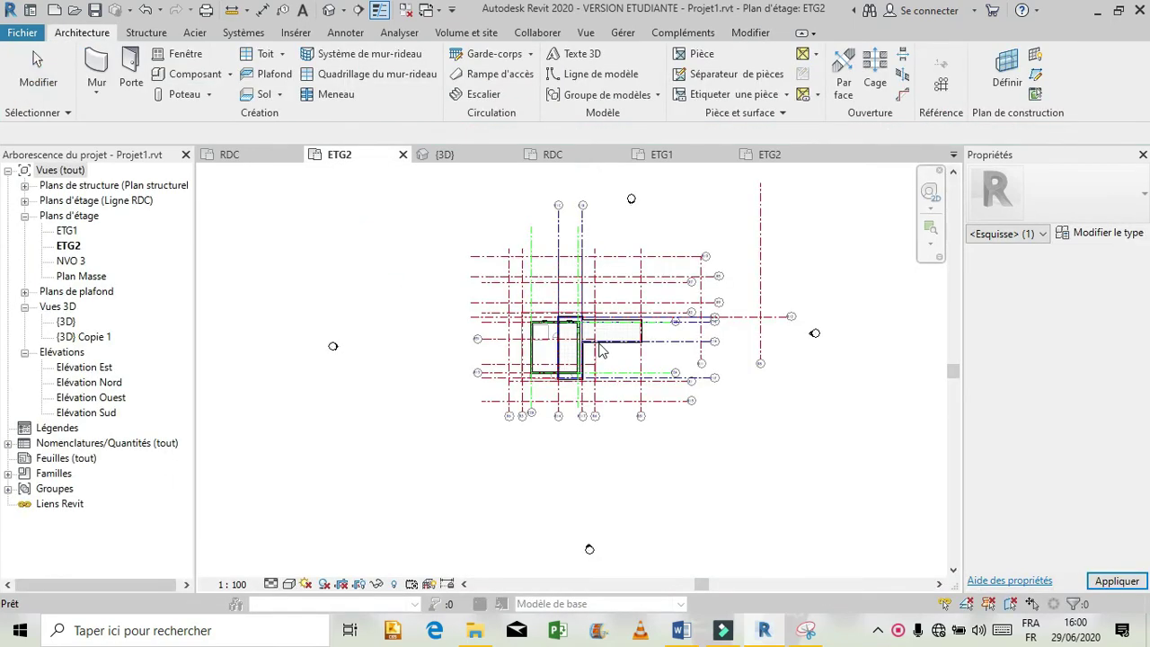
scroll(597, 346, up, 5)
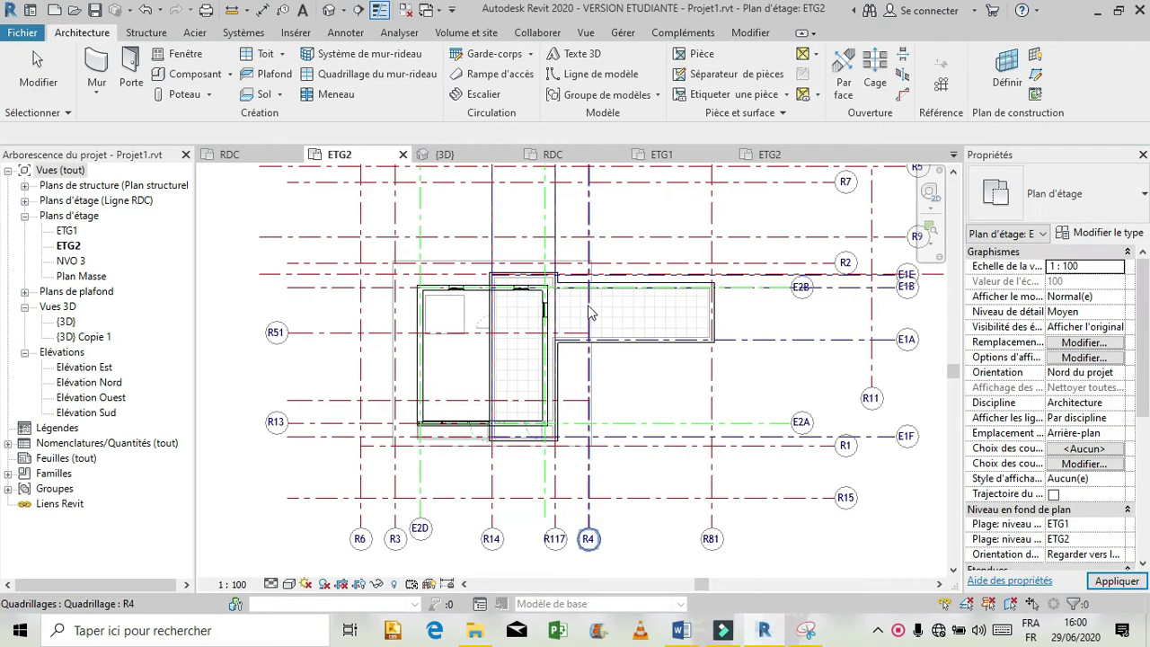
scroll(558, 310, up, 3)
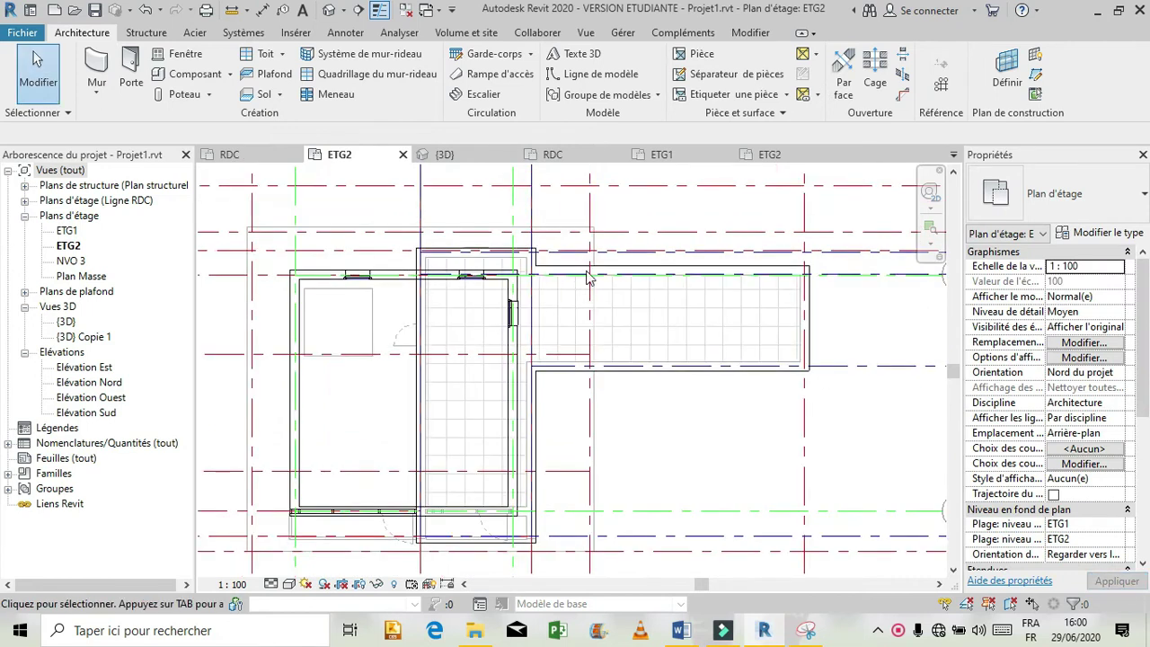
click(588, 271)
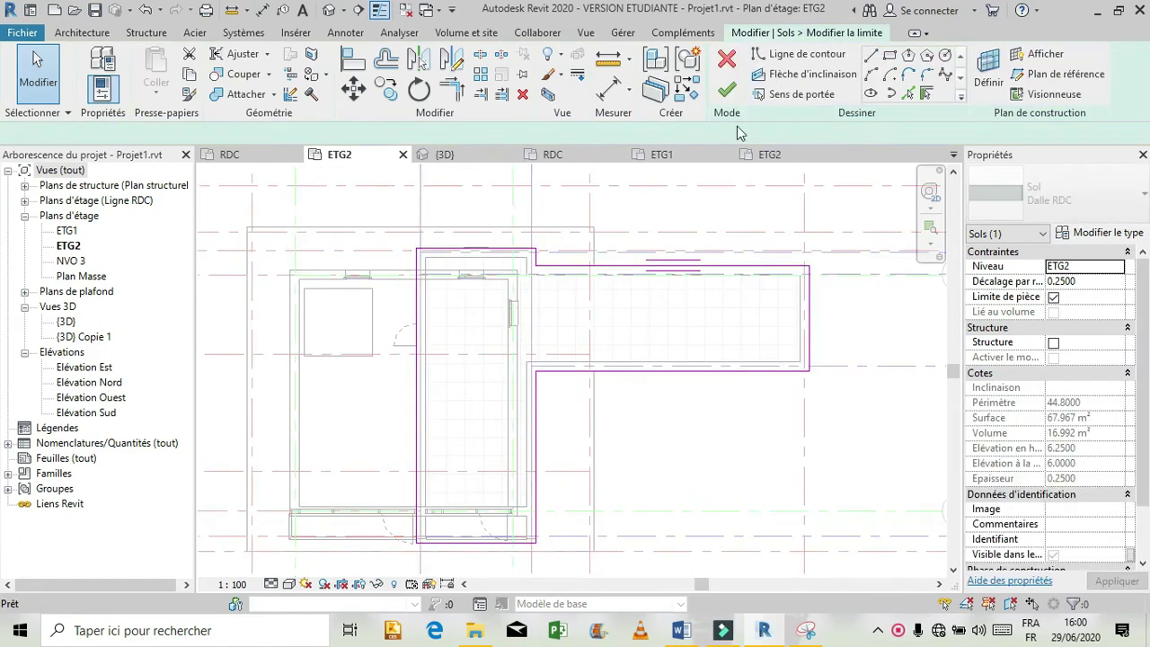
click(890, 56)
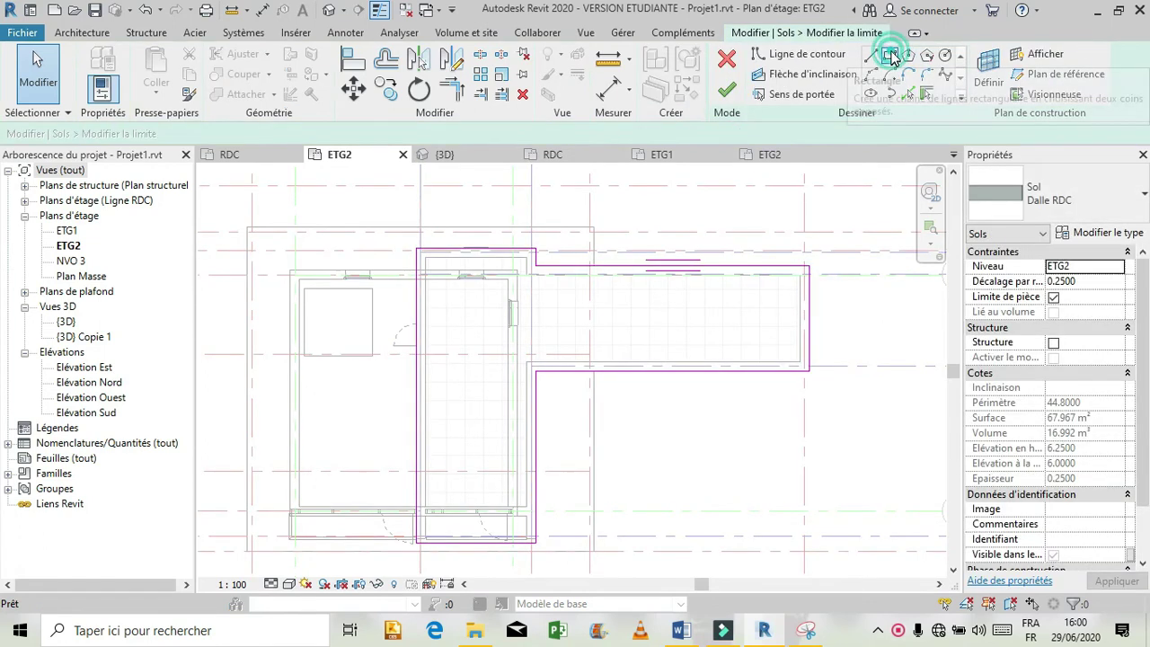
click(460, 290)
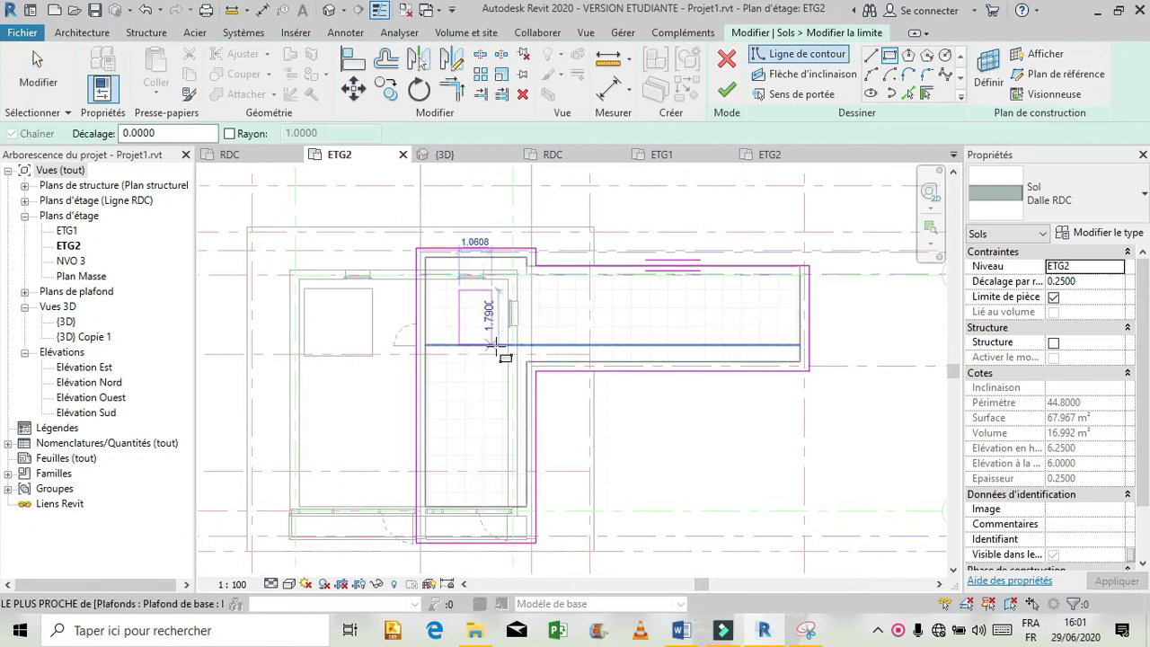
click(501, 364)
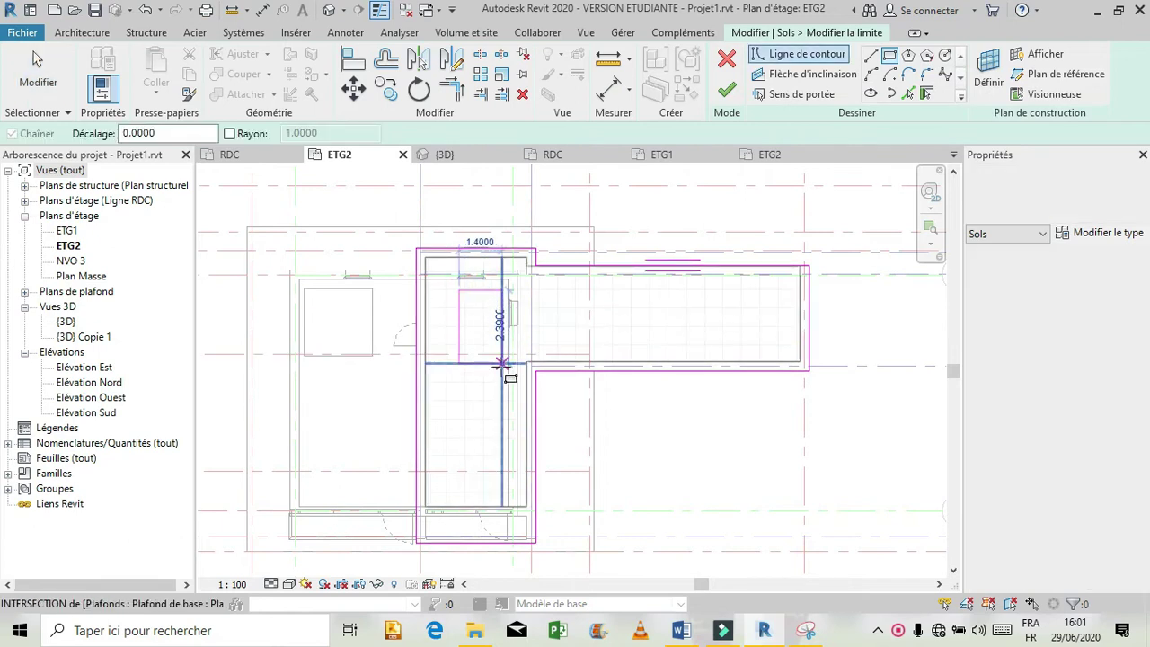
key(Escape)
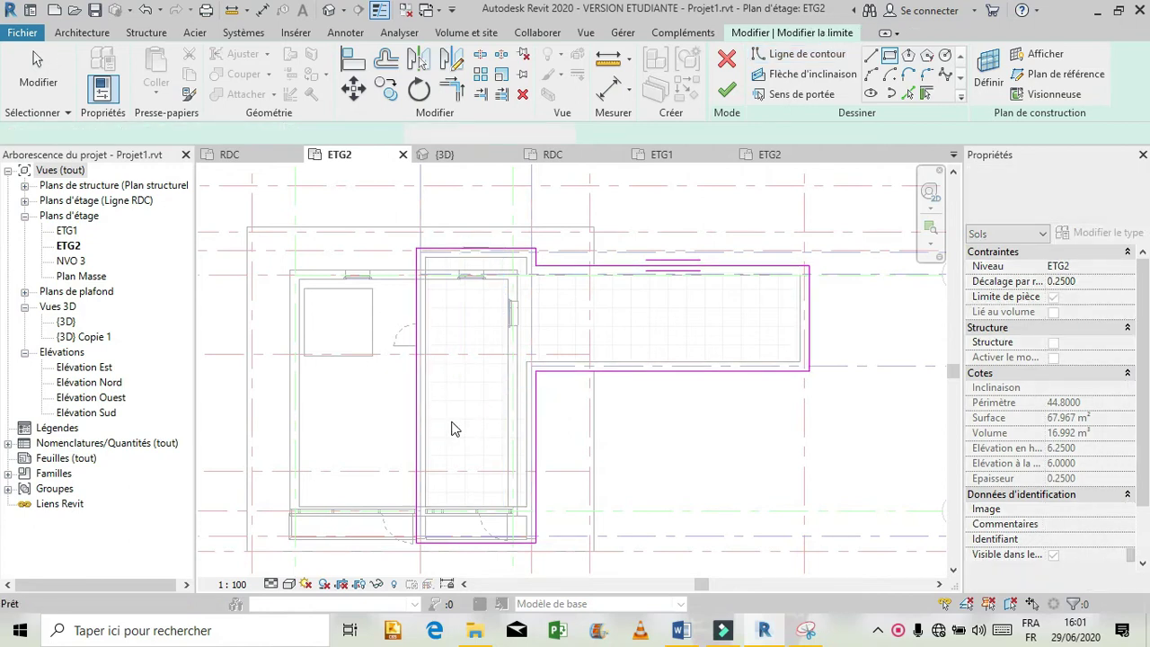
- Draw a rectangular stair opening about 1.45 m wide and 2.33 m high near the top of the slab's narrow wing
click(890, 53)
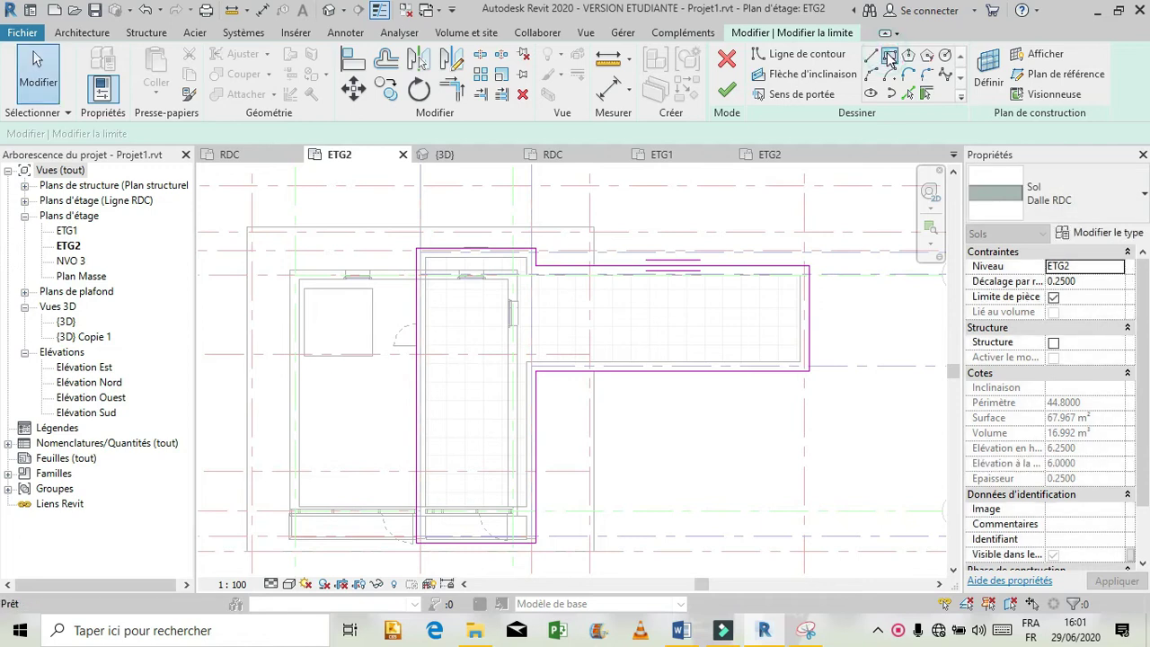
click(457, 290)
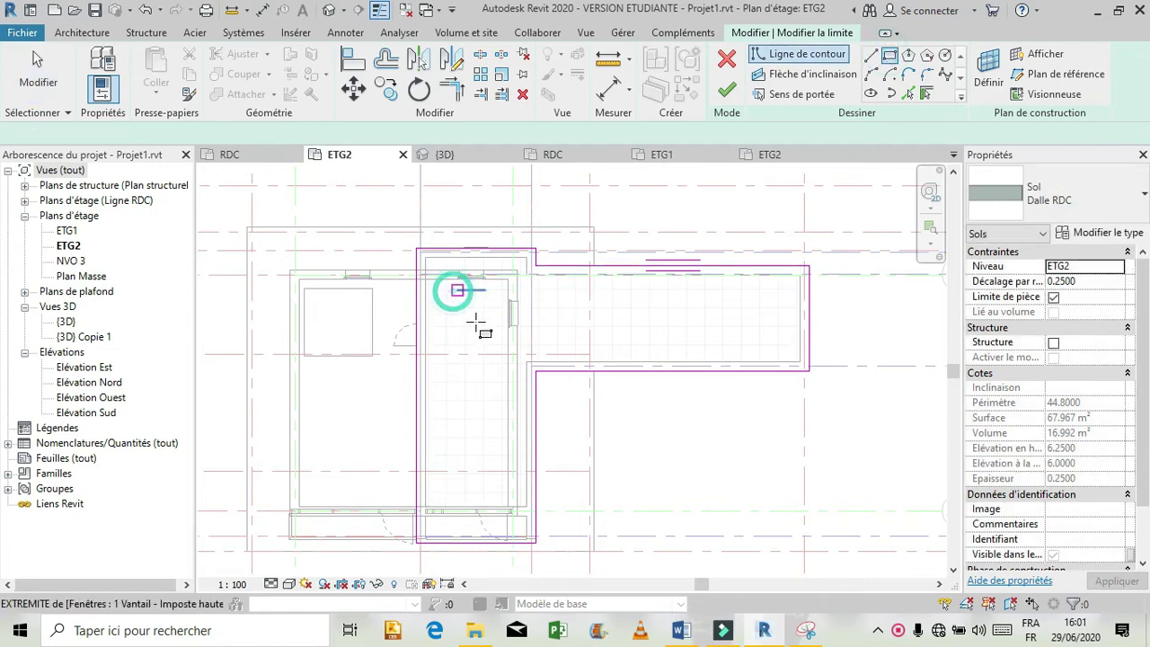
click(501, 364)
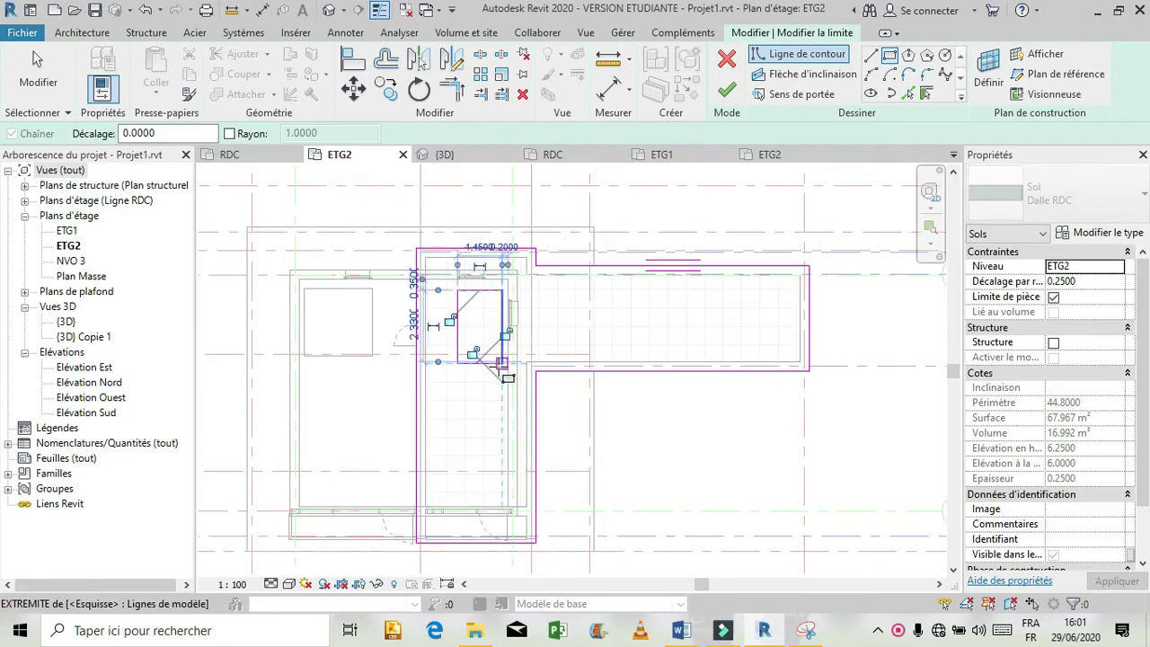
key(Escape)
key(Escape)
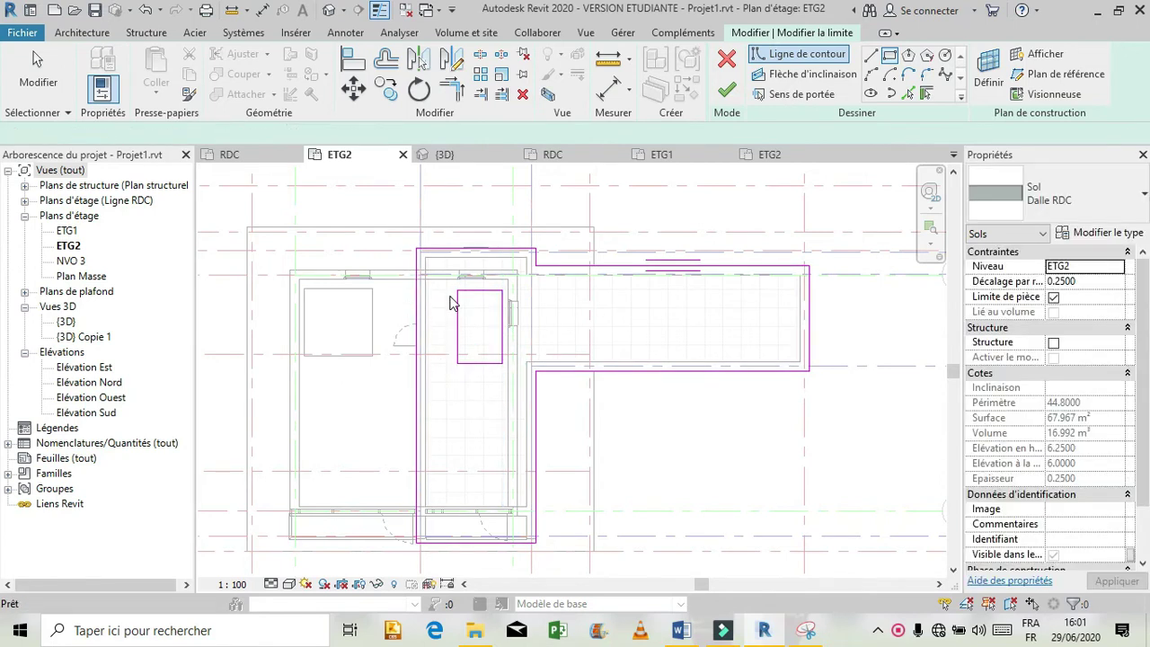
key(Escape)
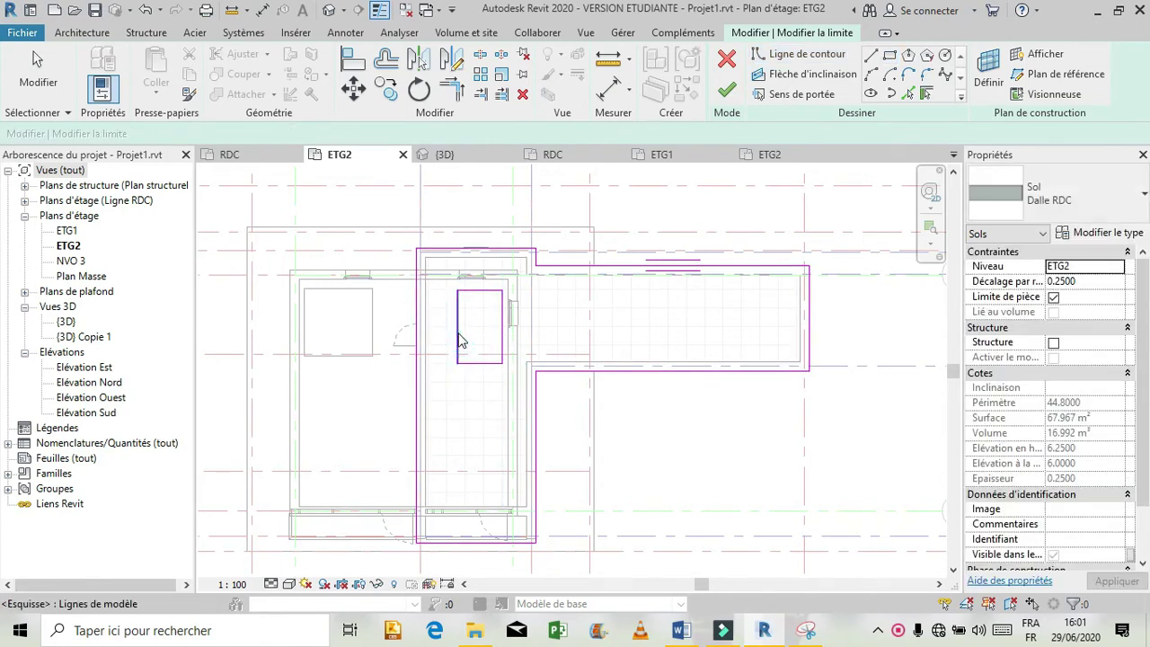
- Set the new stair opening's left edge 1.6 m from the slab's left edge
click(457, 340)
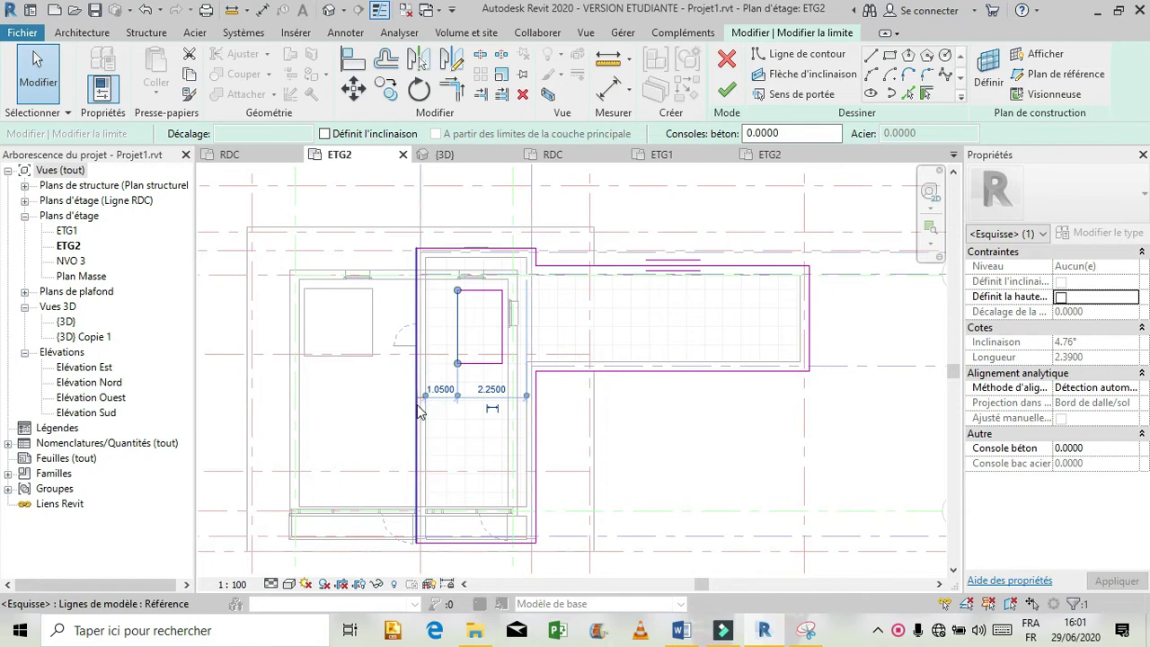
drag(426, 395, 416, 396)
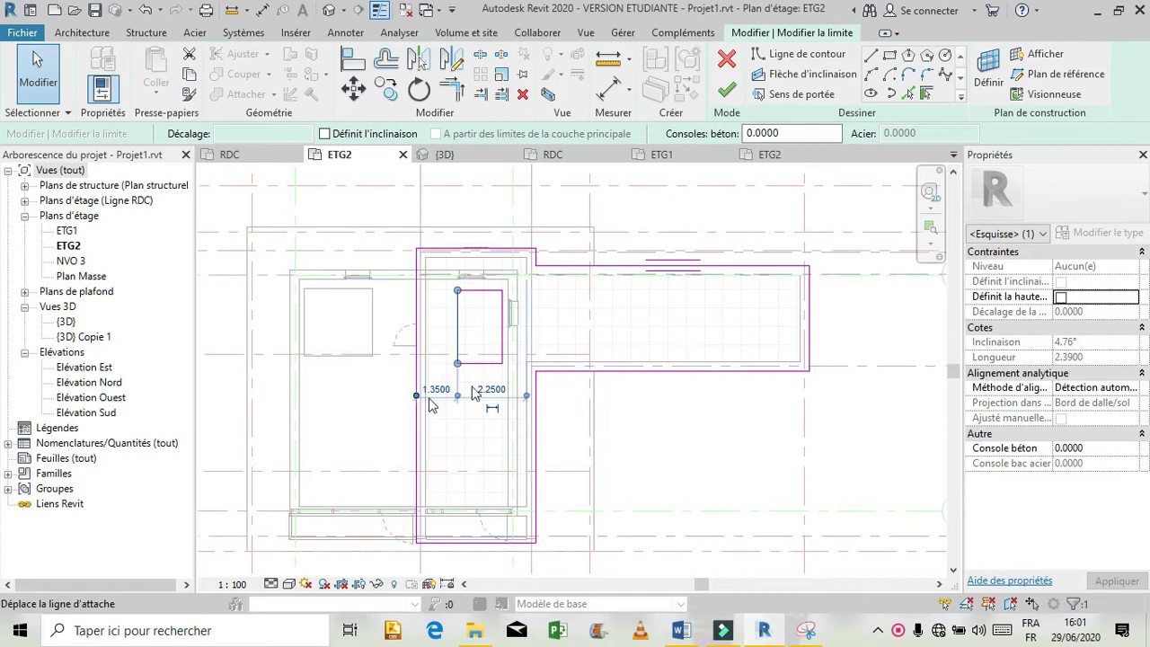
click(499, 418)
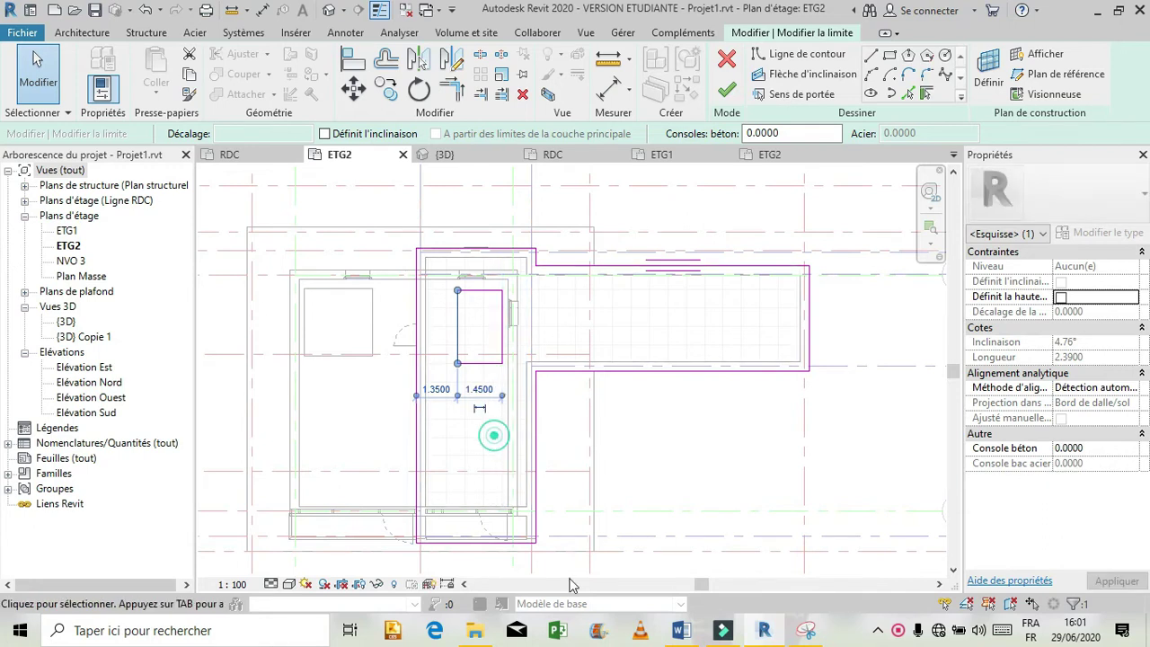
click(444, 383)
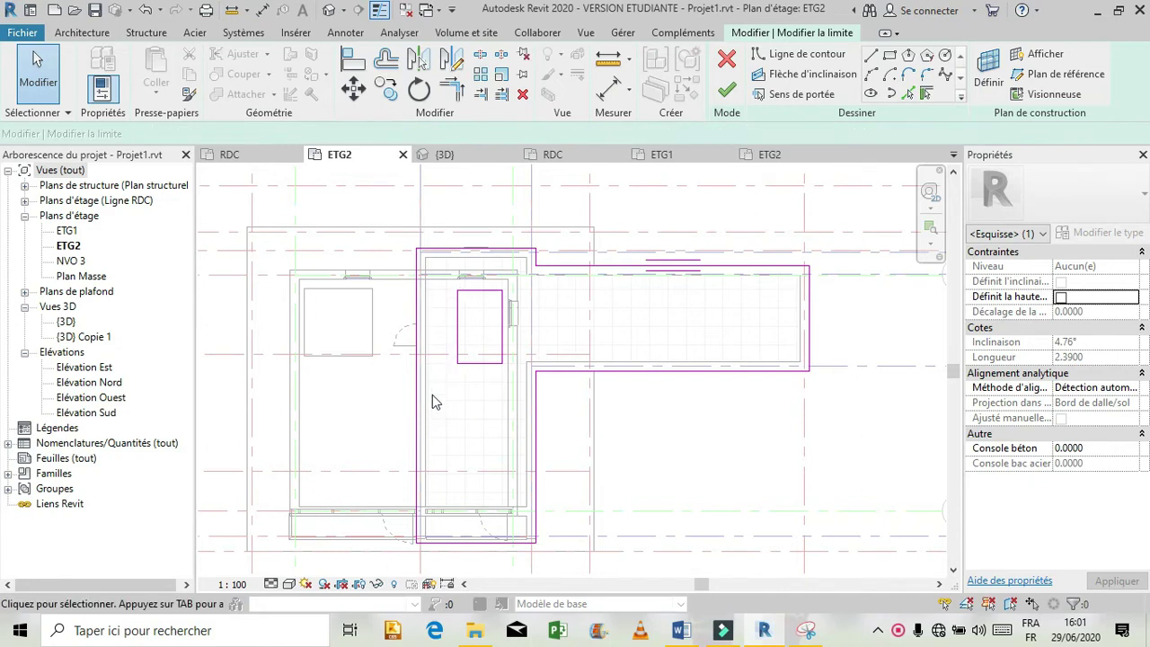
click(459, 320)
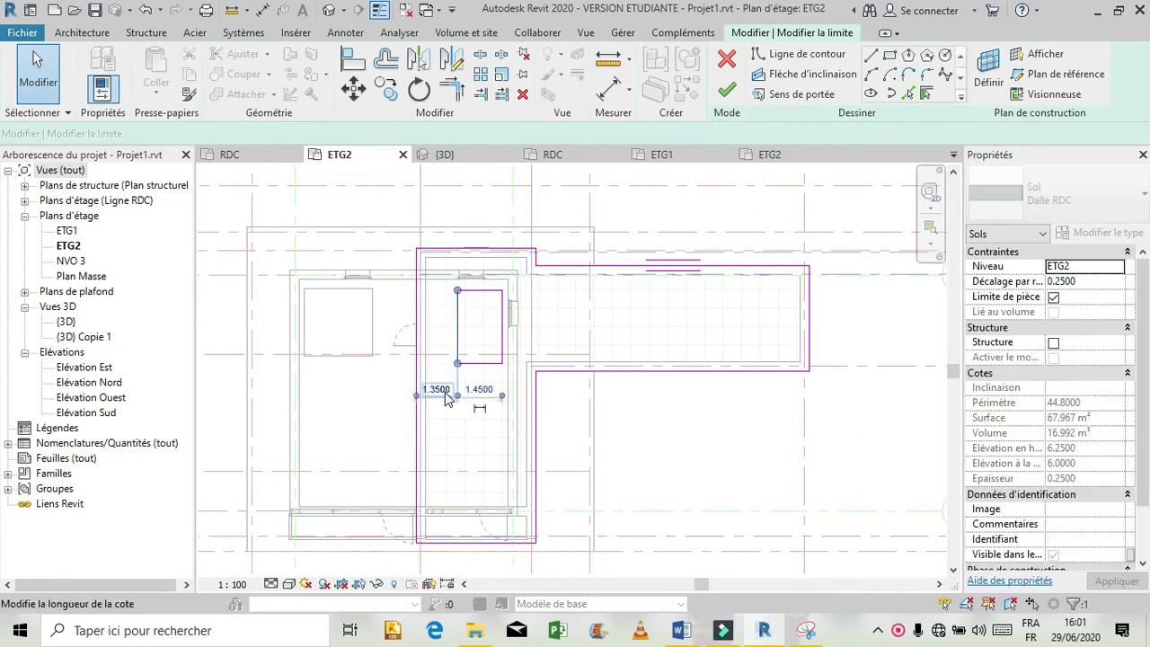
click(436, 389)
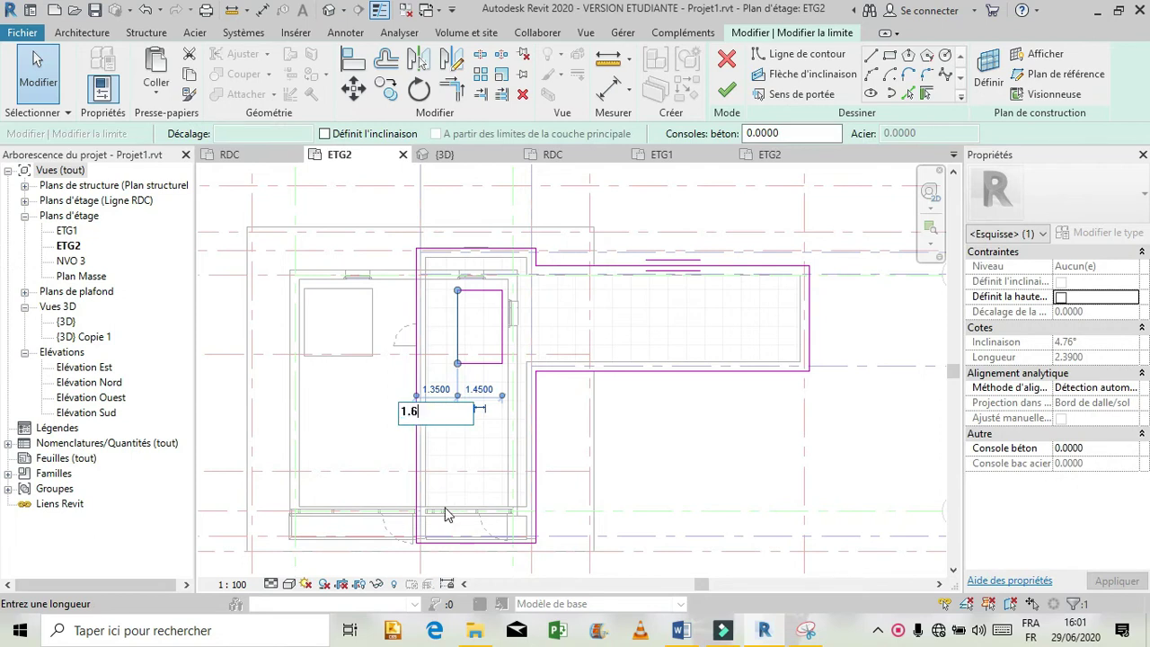
key(Return)
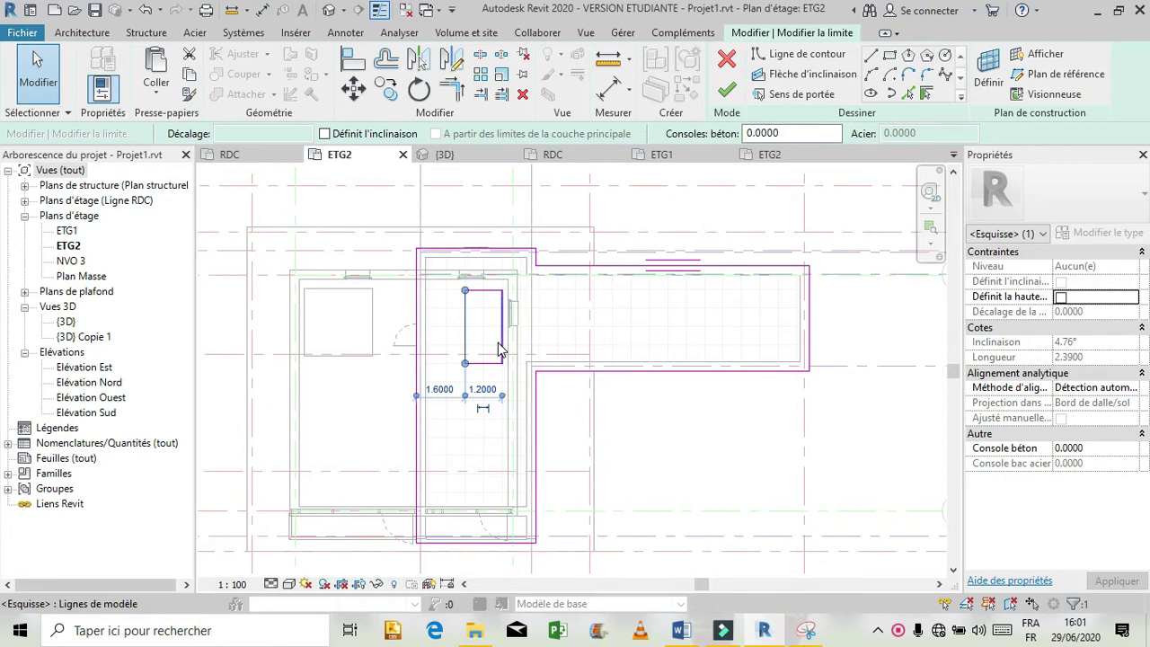
- Move the opening's right edge so that it lies 1.40 m from the opening's left edge
click(488, 391)
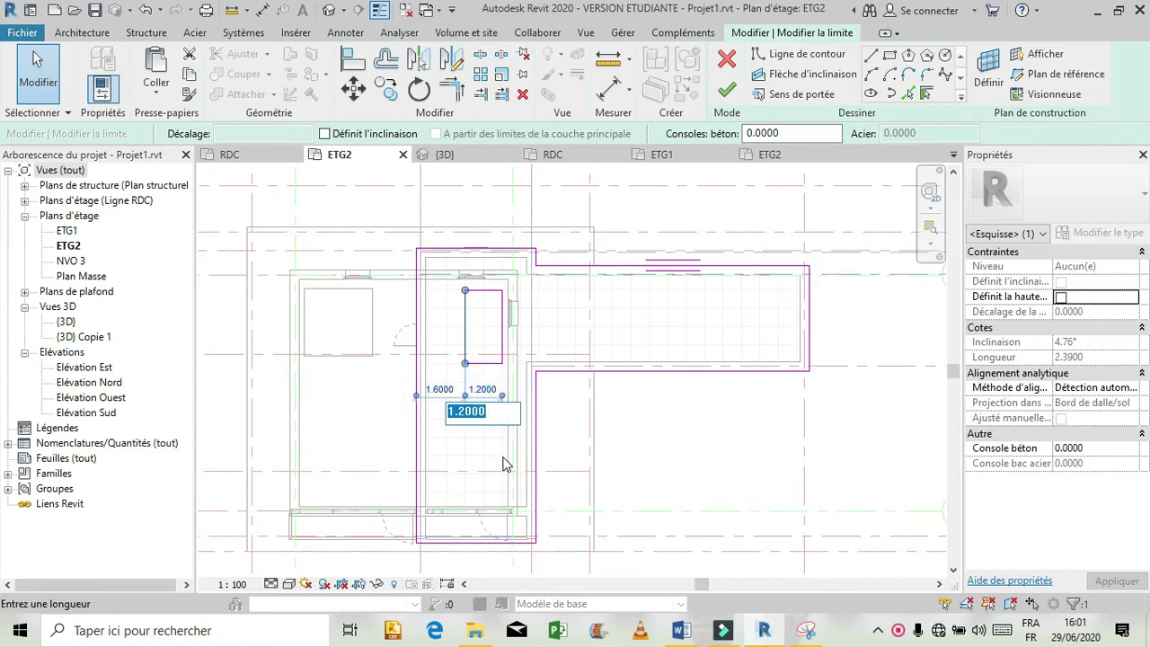
click(498, 341)
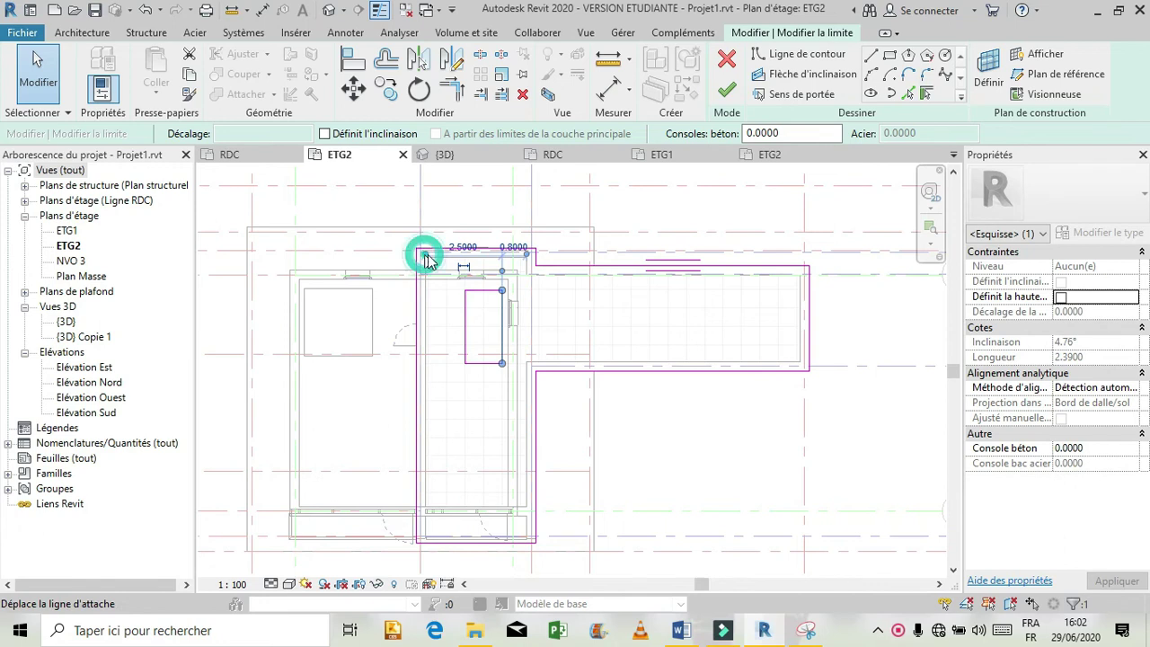
drag(470, 284, 465, 302)
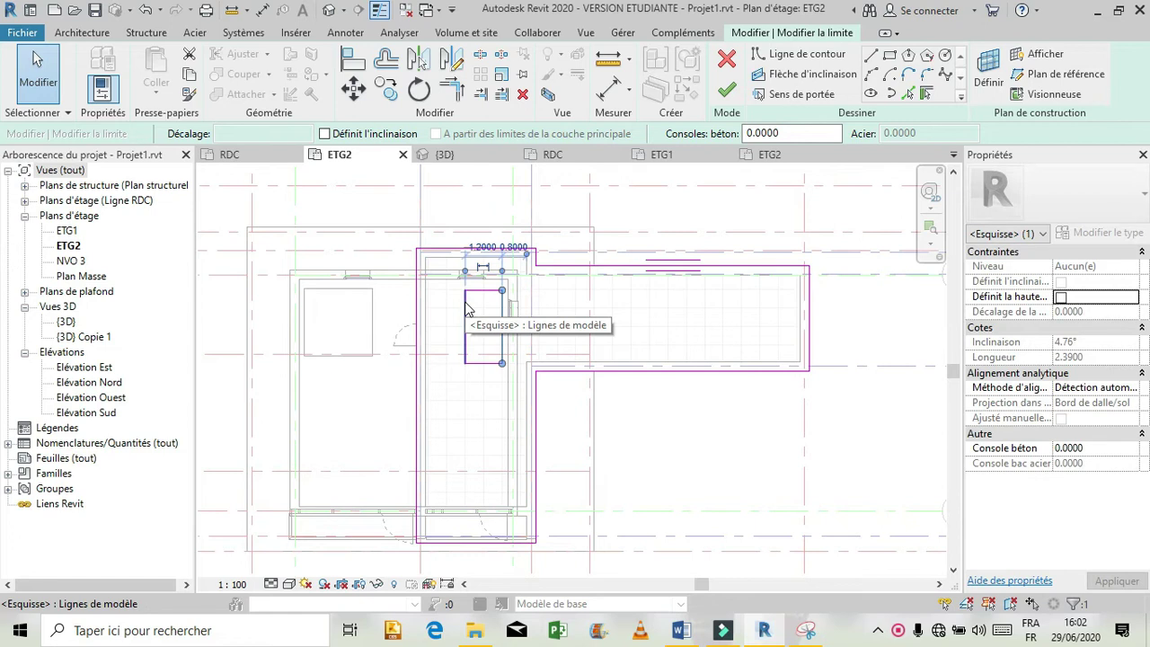
click(536, 260)
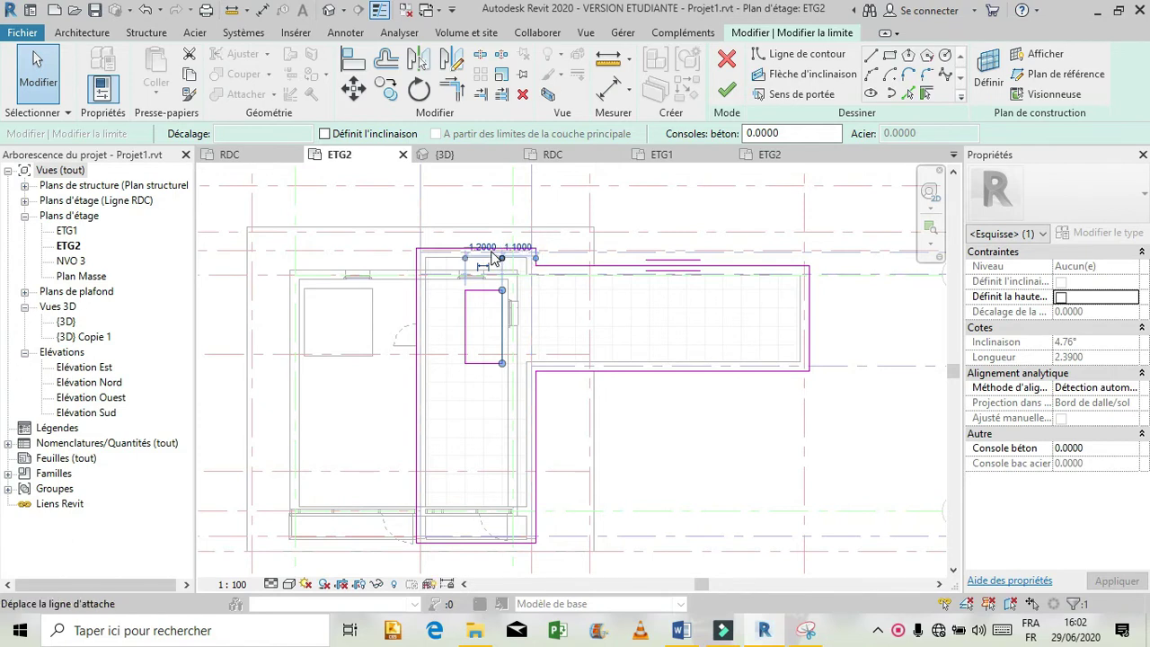
click(492, 251)
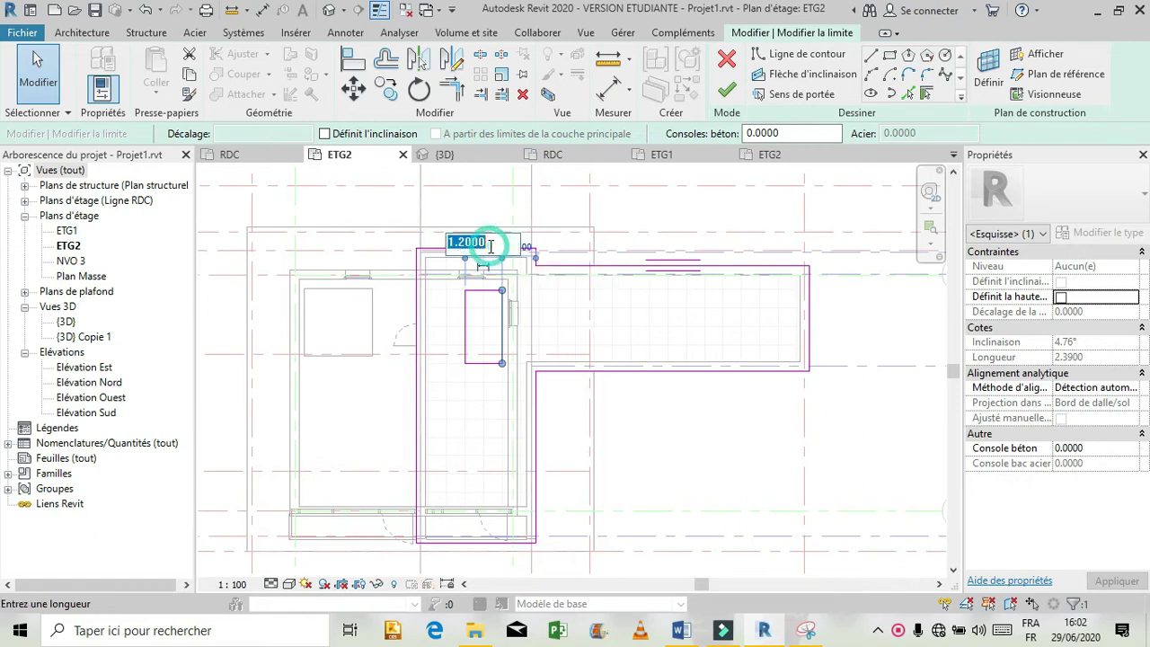
text(1.40)
key(Return)
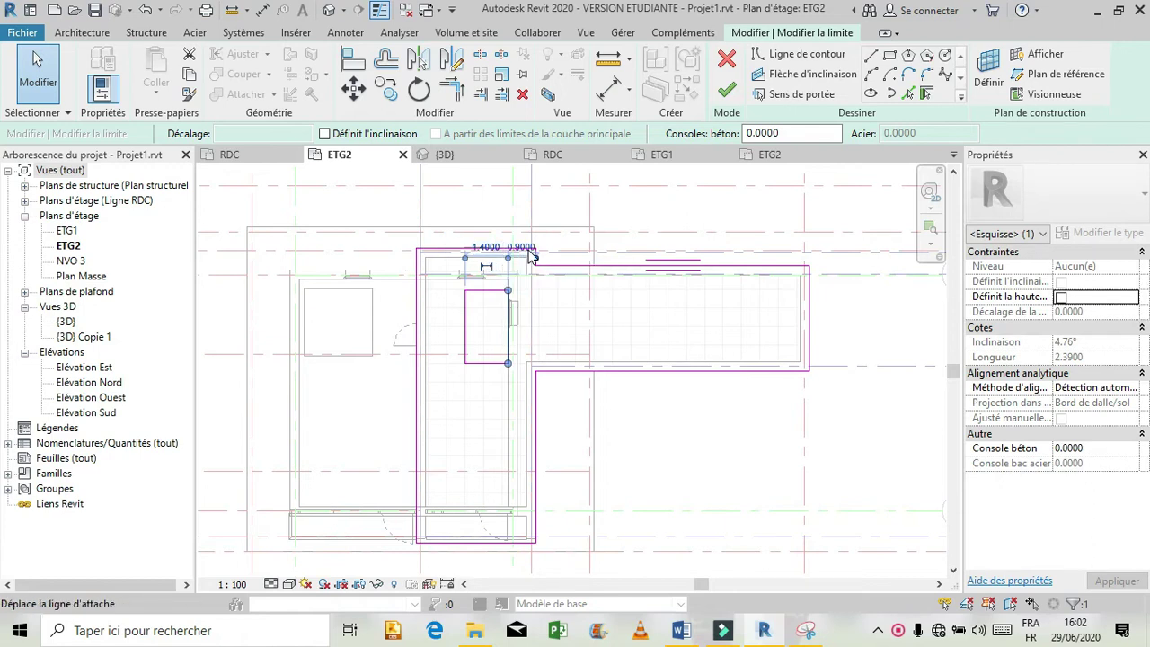
- Set the opening's lower edge 3.0834 m from the inner face of the upper wall
click(488, 392)
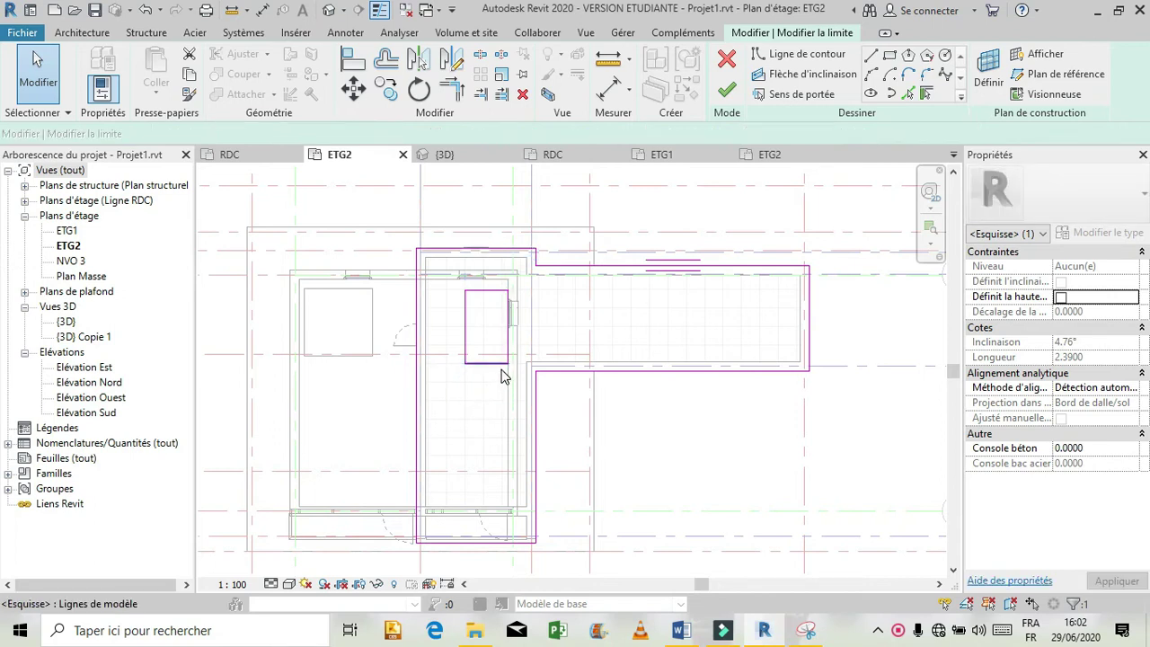
click(504, 368)
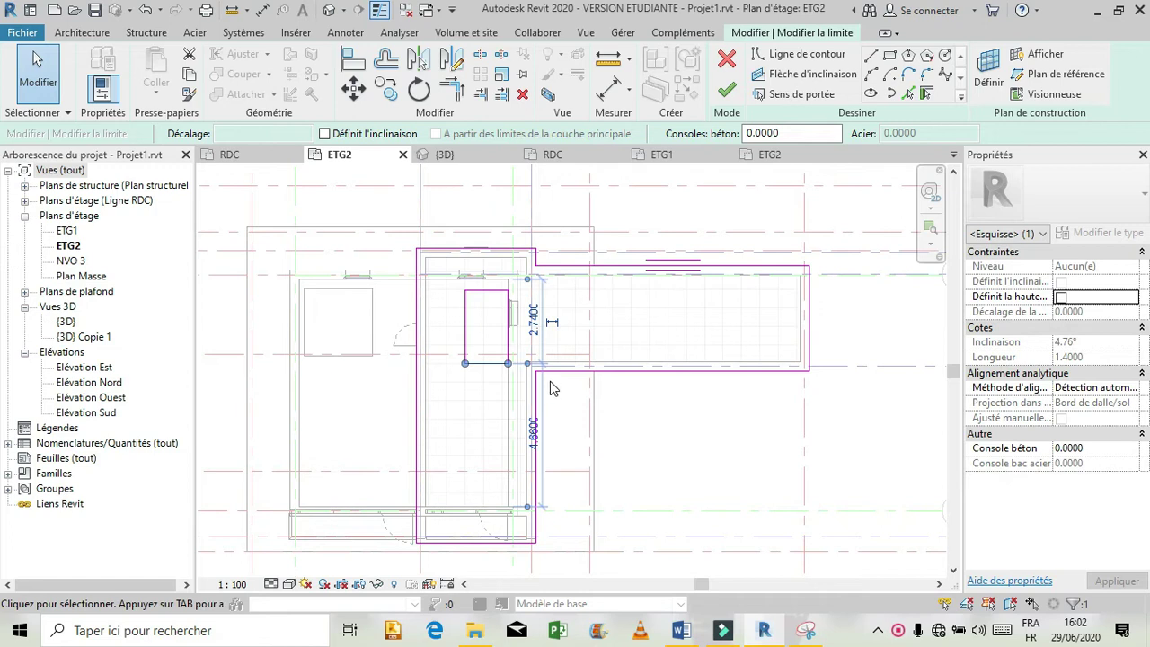
click(535, 334)
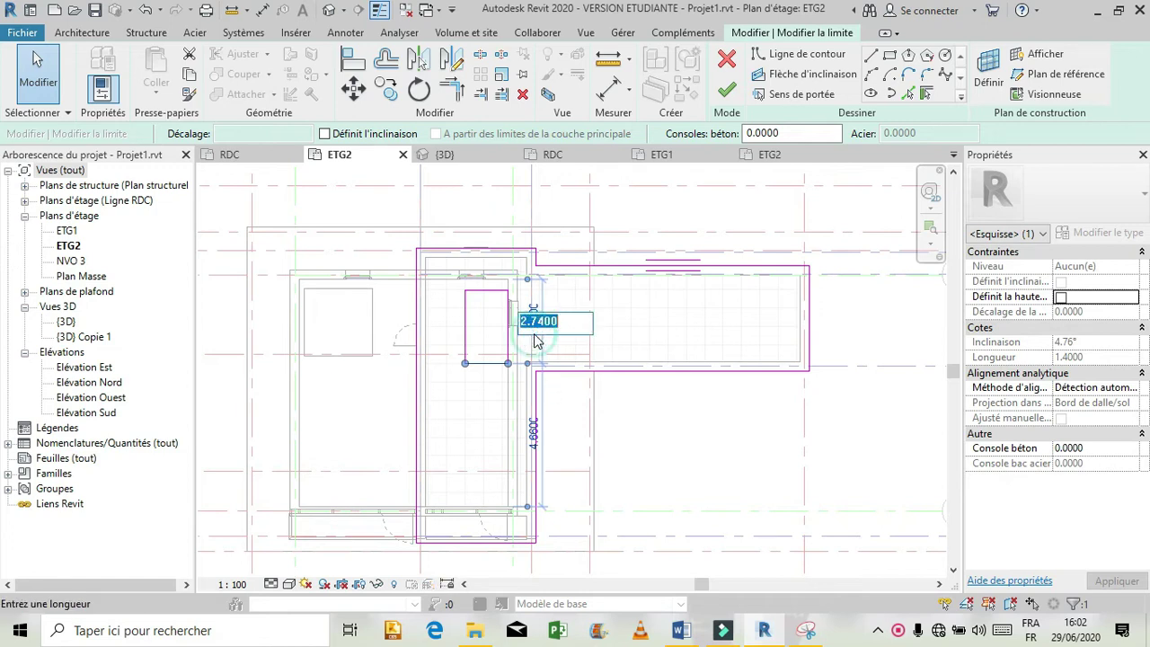
text(3)
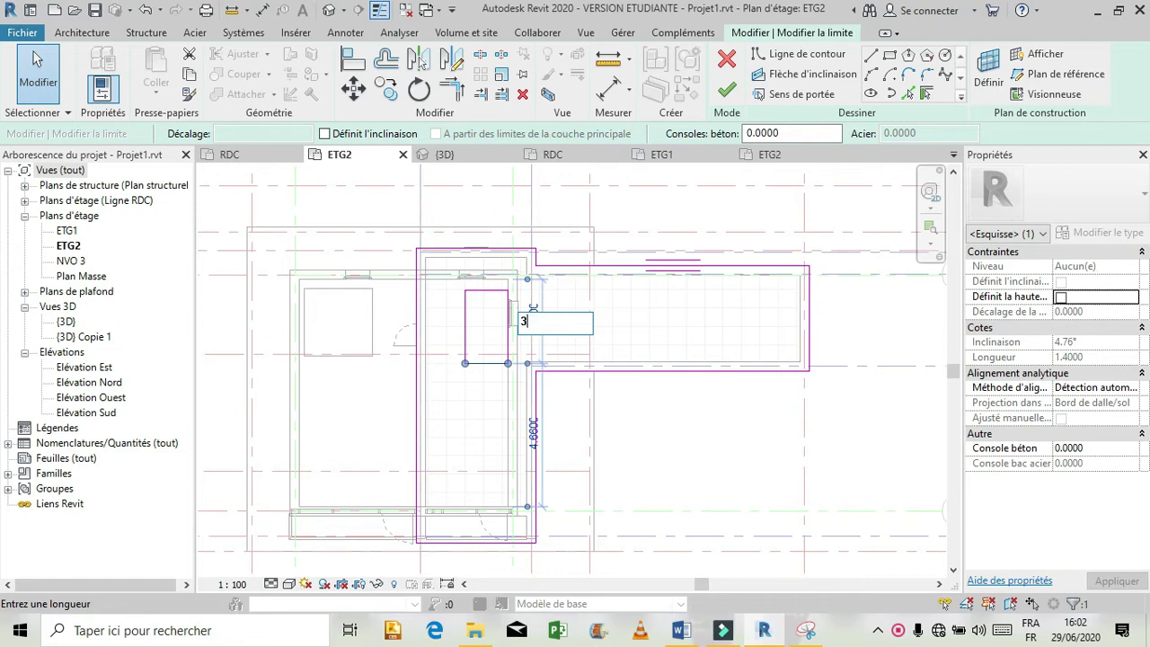
text(.0834)
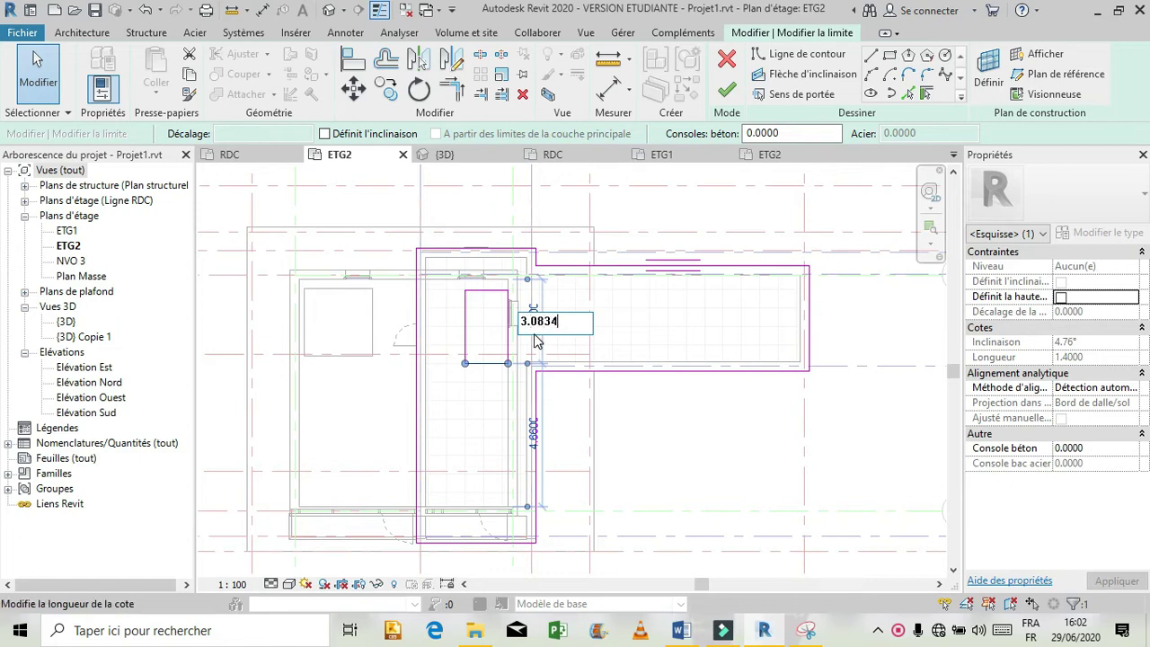
key(Return)
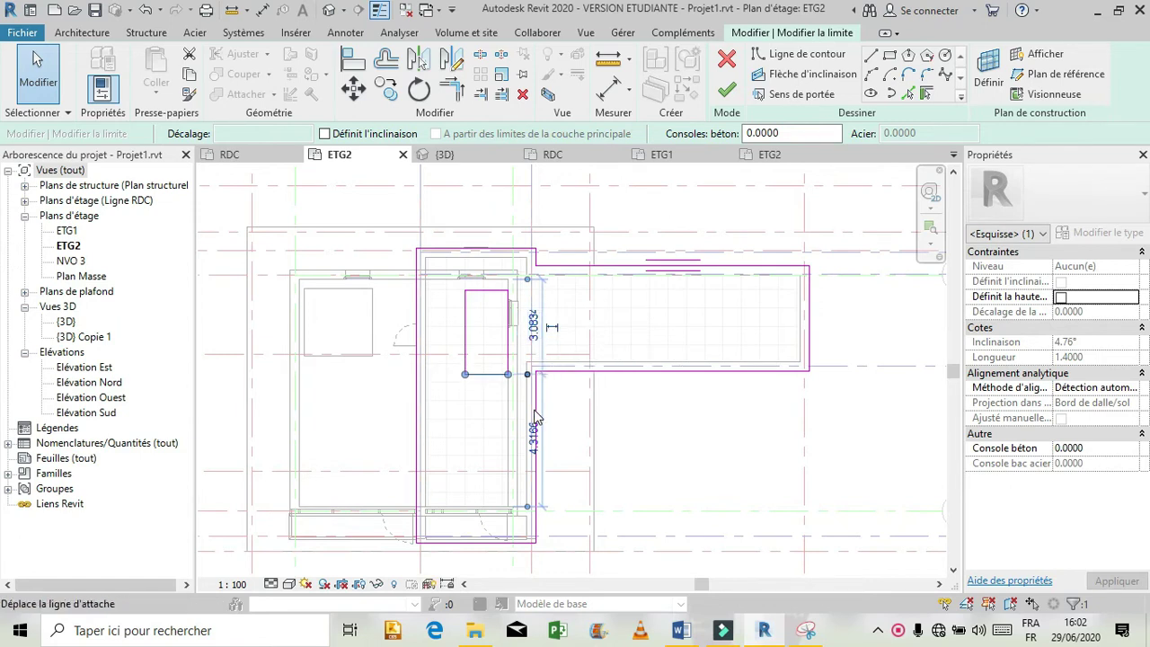
click(476, 322)
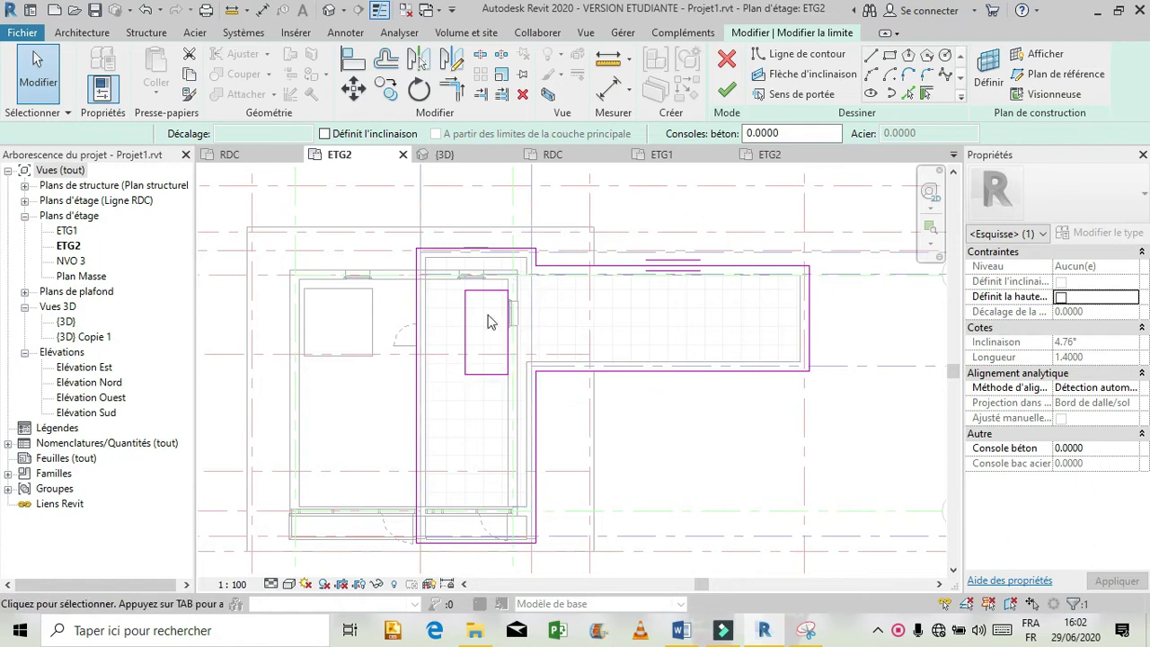
- Finish the slab boundary, attaching the walls that reach this level to its base and detaching the targets they miss
click(726, 89)
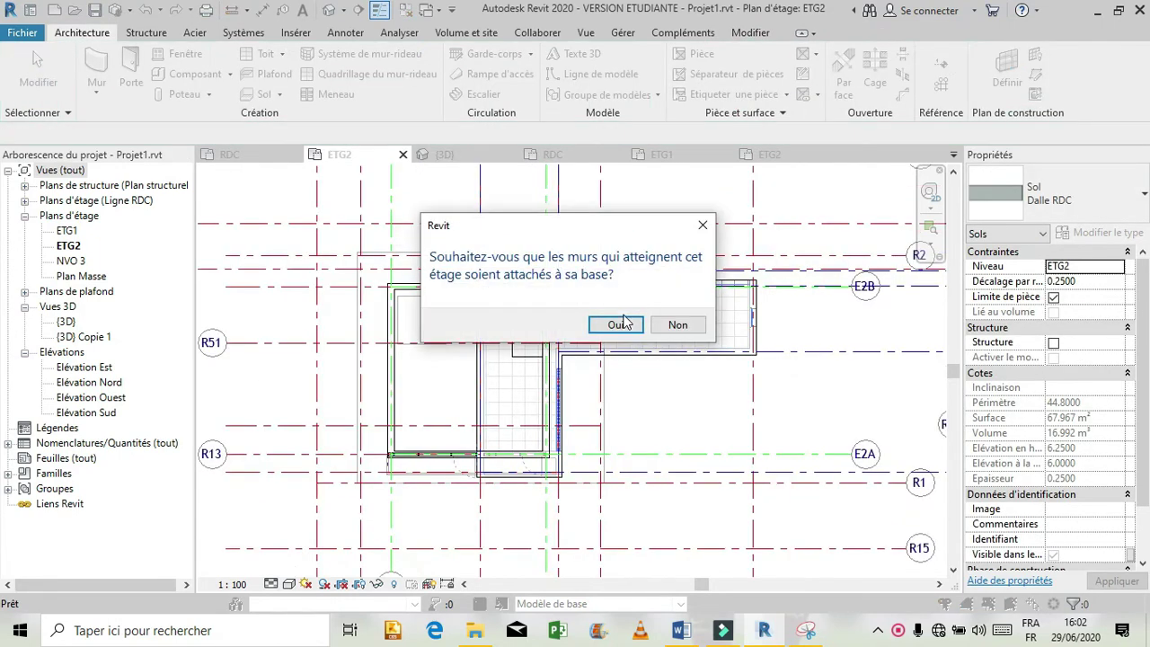
click(617, 325)
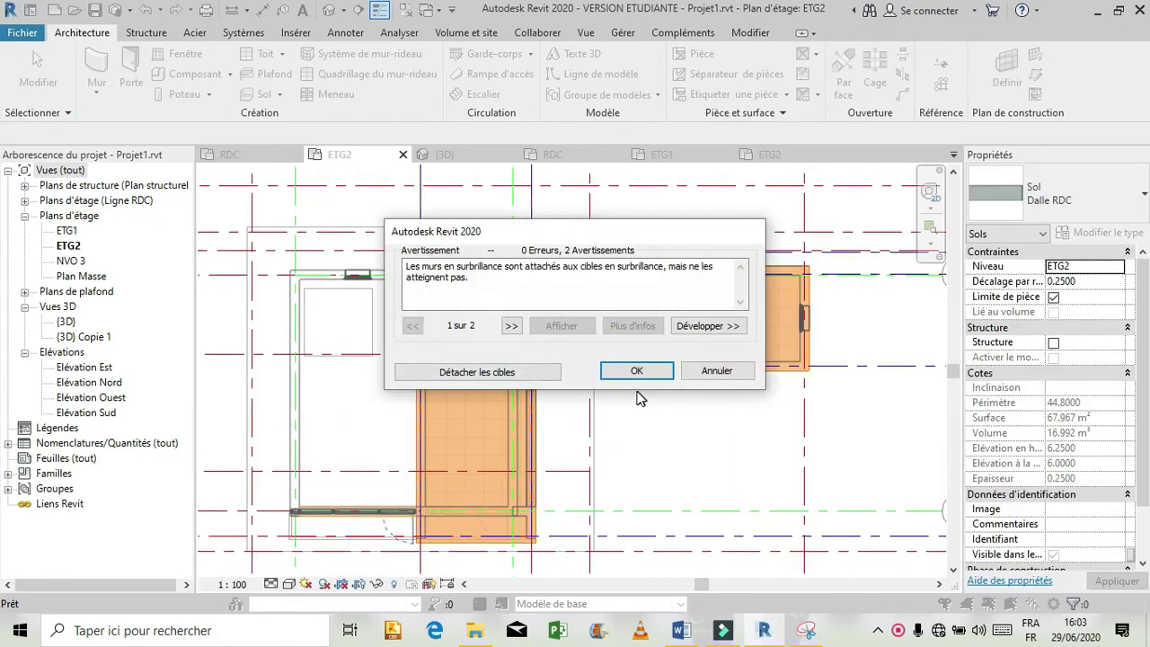
click(526, 372)
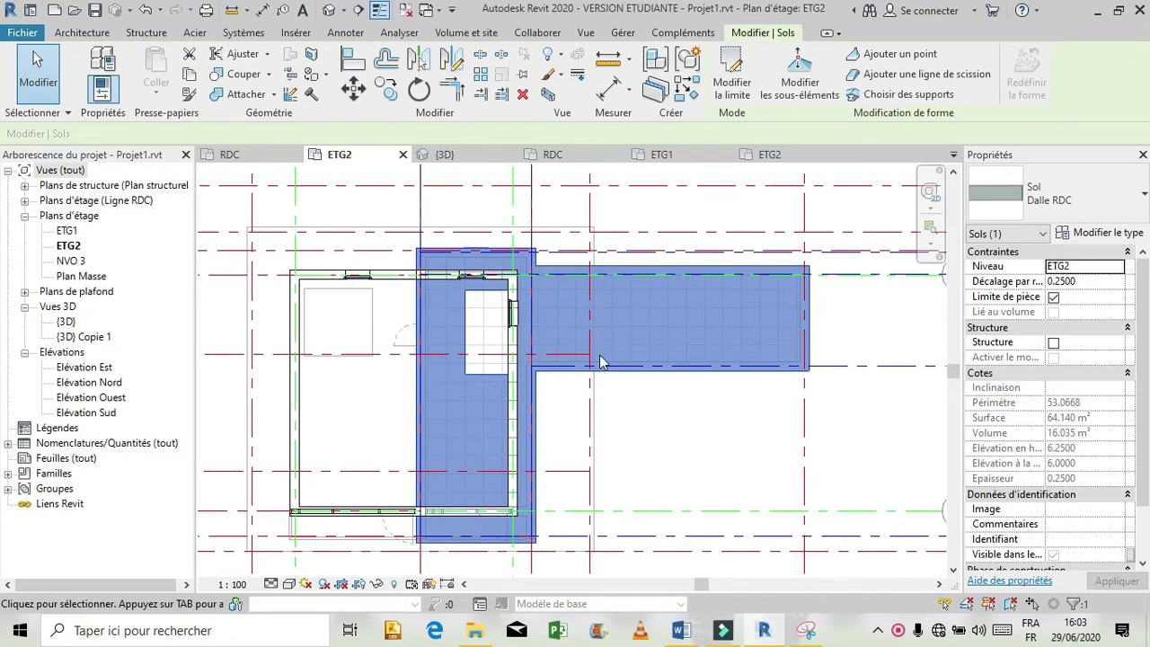
- Switch to the ETG1 plan and examine its slab and existing opening
scroll(599, 354, down, 5)
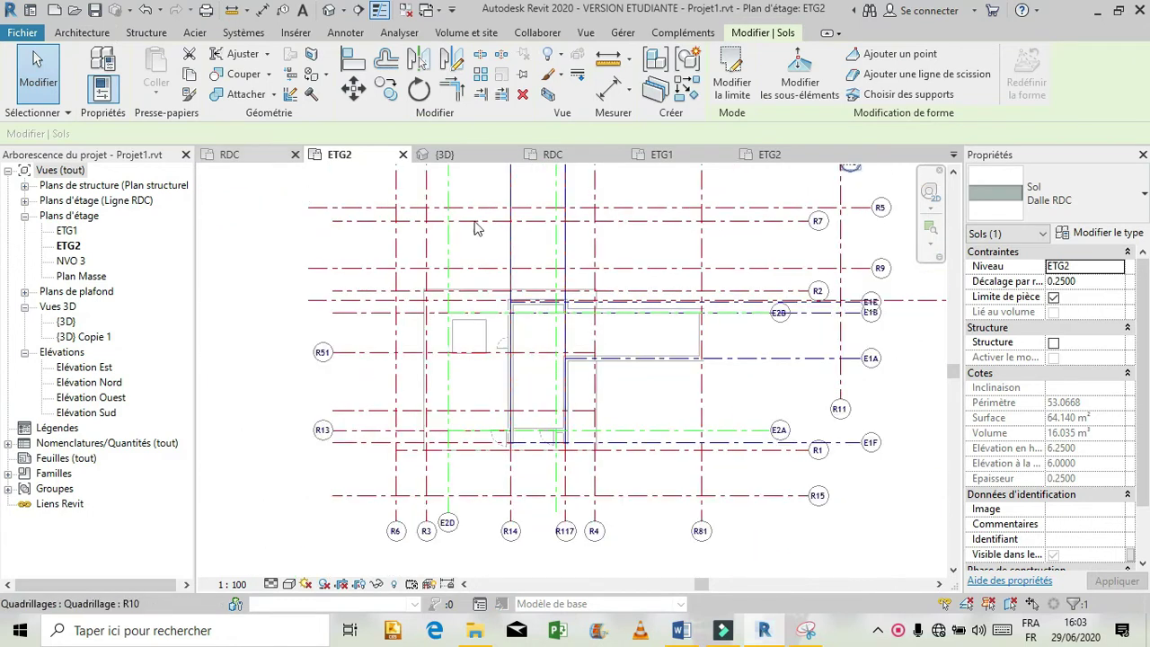
click(953, 156)
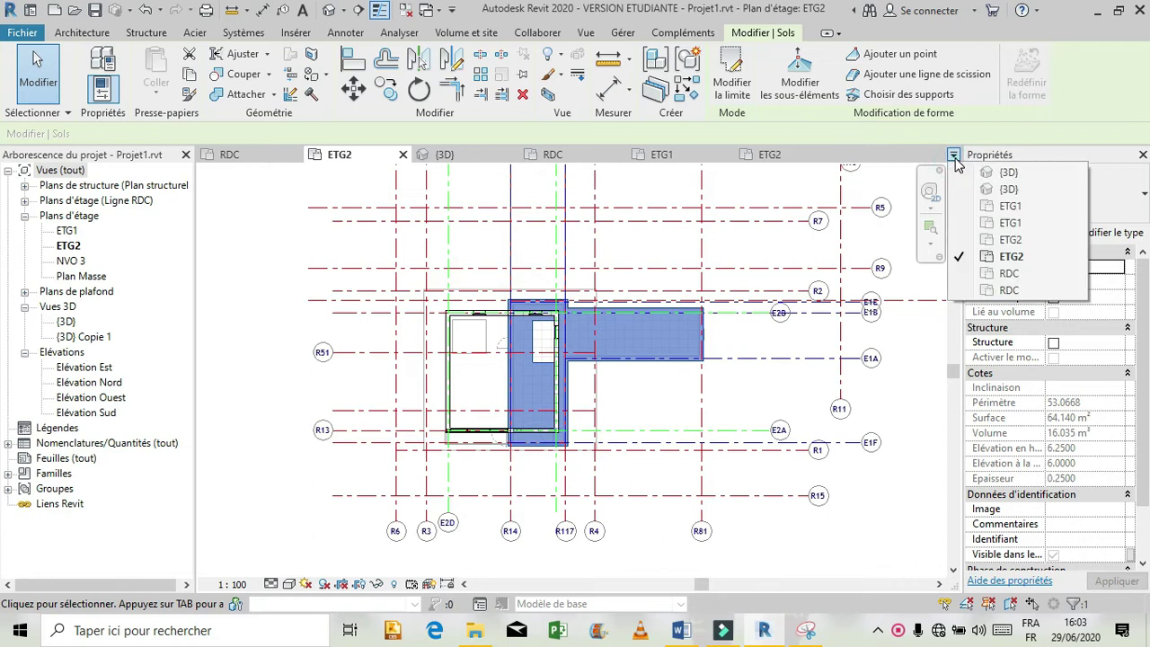
click(972, 223)
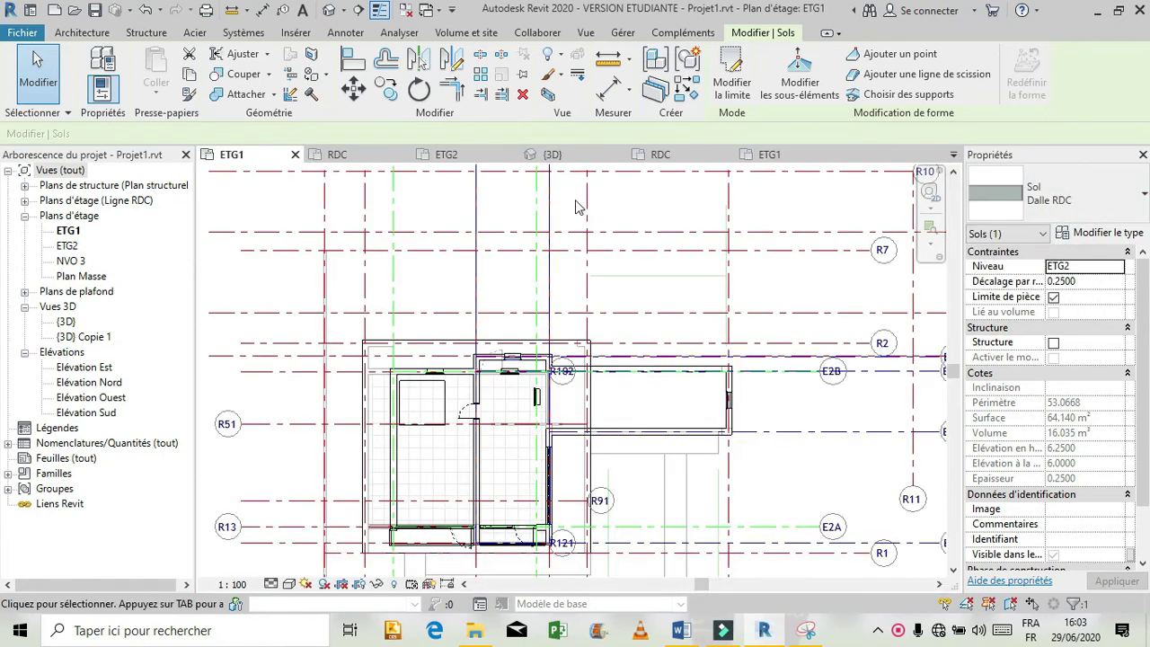
scroll(424, 308, down, 2)
scroll(424, 308, down, 2)
scroll(414, 437, up, 2)
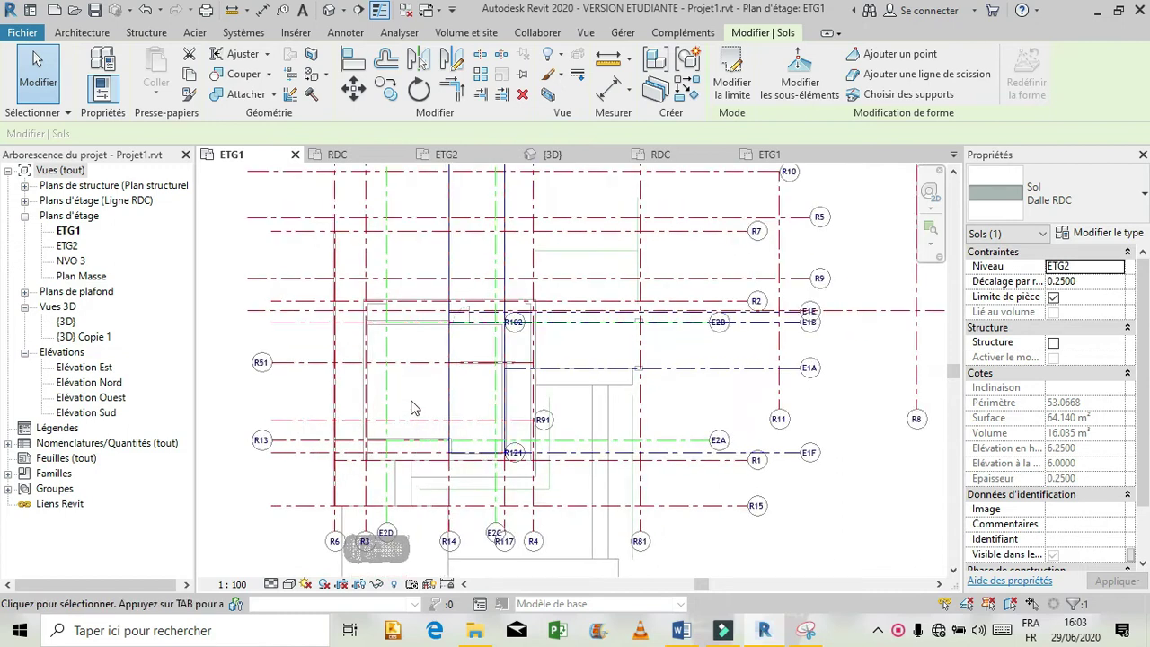
scroll(411, 369, up, 2)
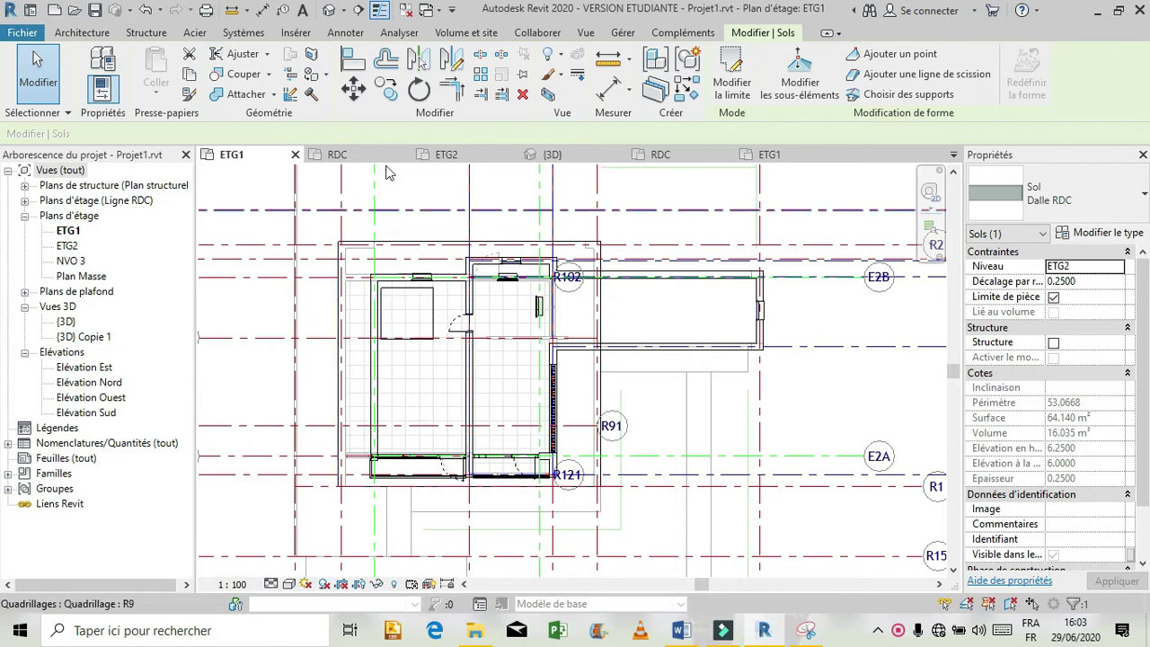
- Switch to the RDC plan and examine the ground-floor slab and walls within the house outline
key(ctrl+Tab)
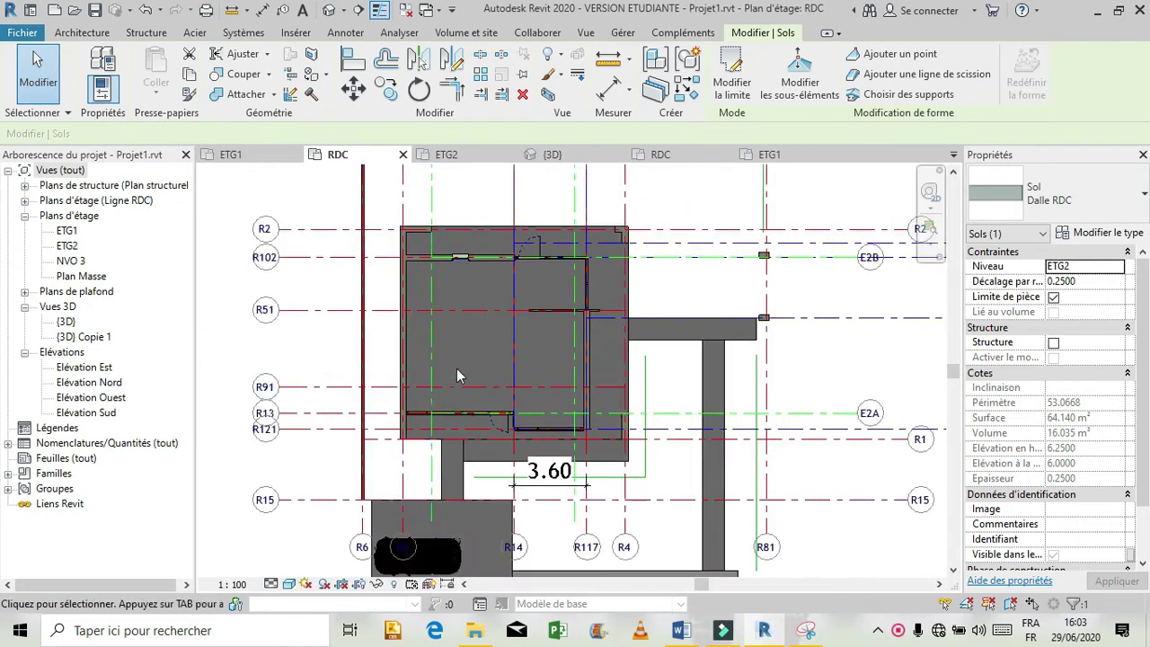
scroll(481, 288, down, 1)
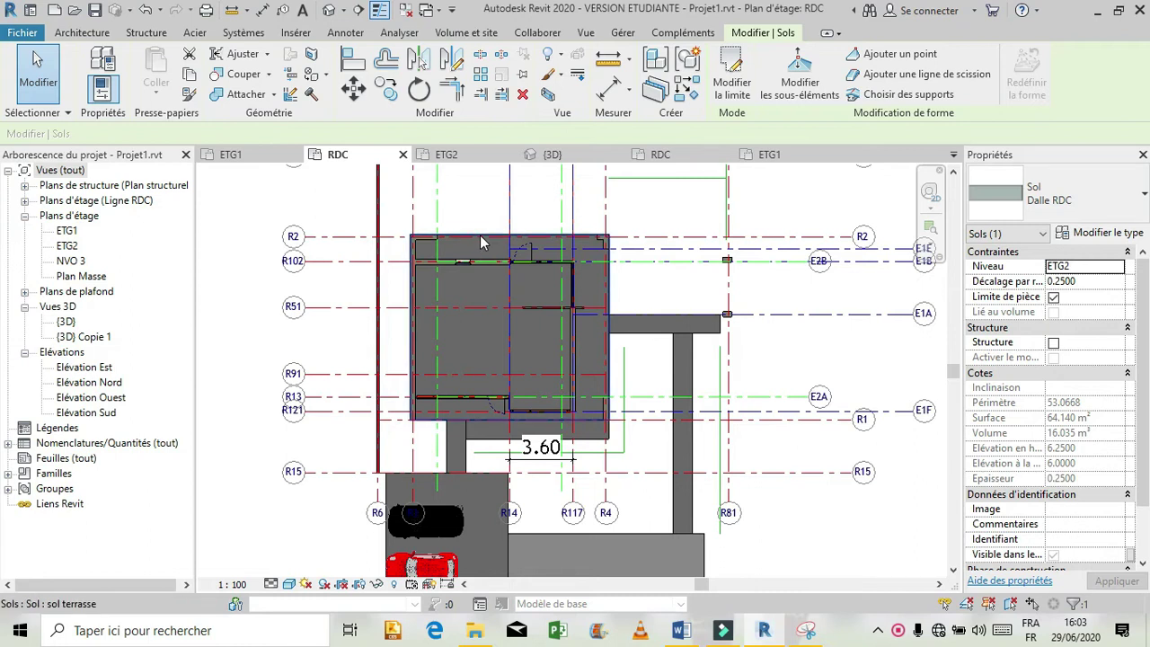
scroll(475, 372, down, 2)
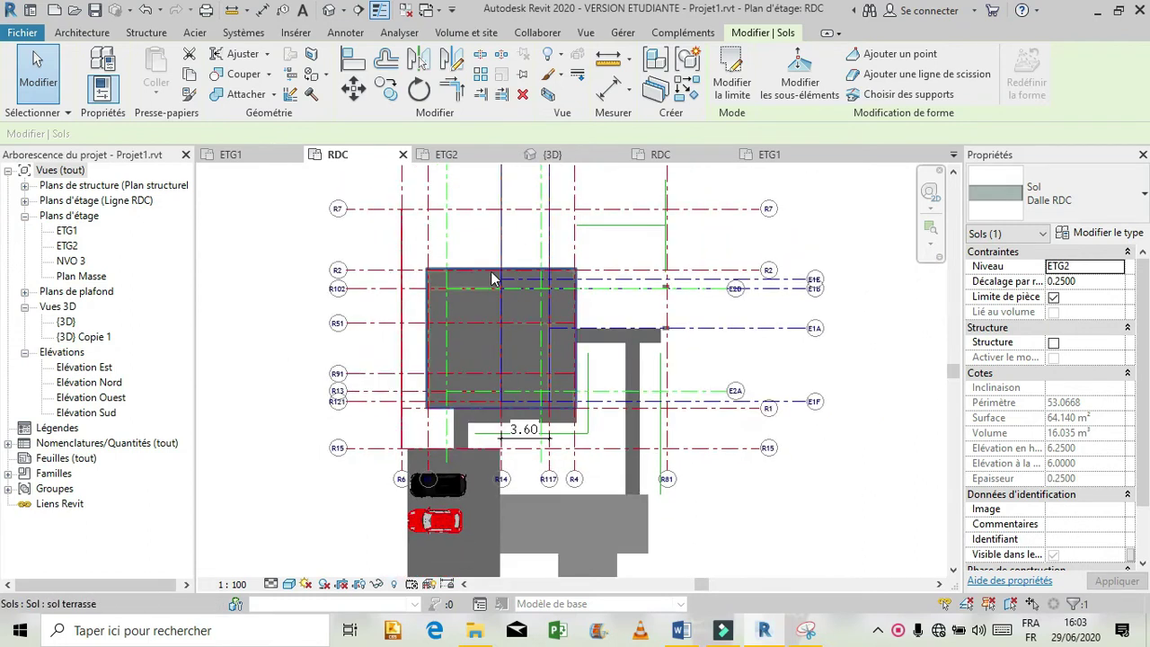
scroll(467, 311, up, 2)
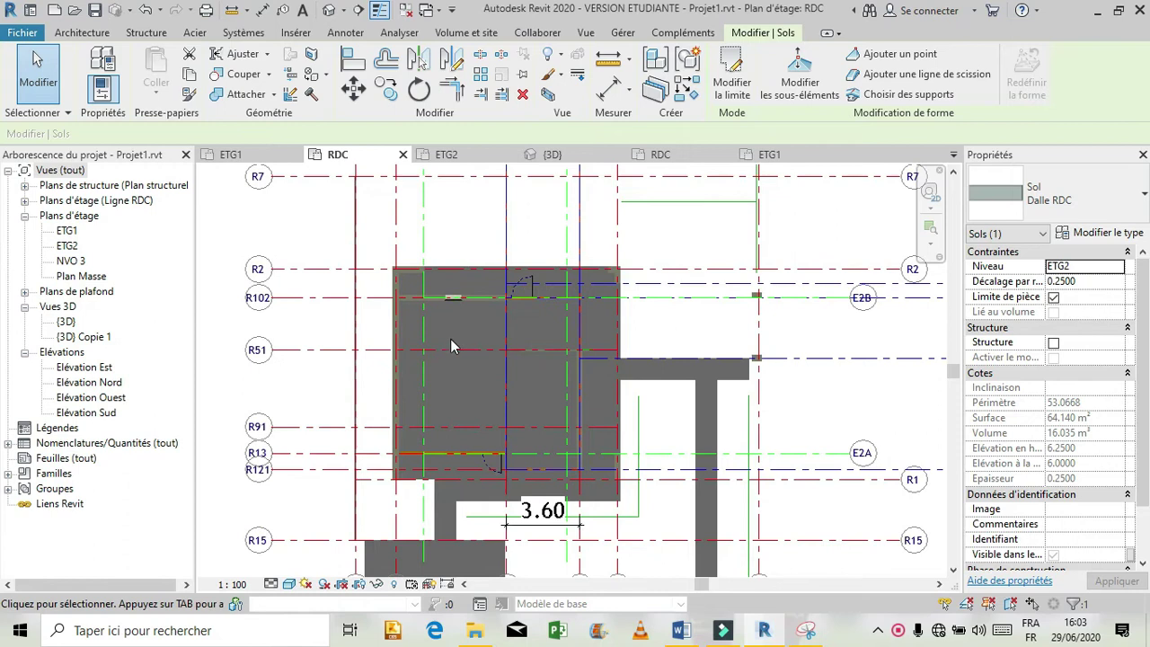
scroll(451, 344, down, 1)
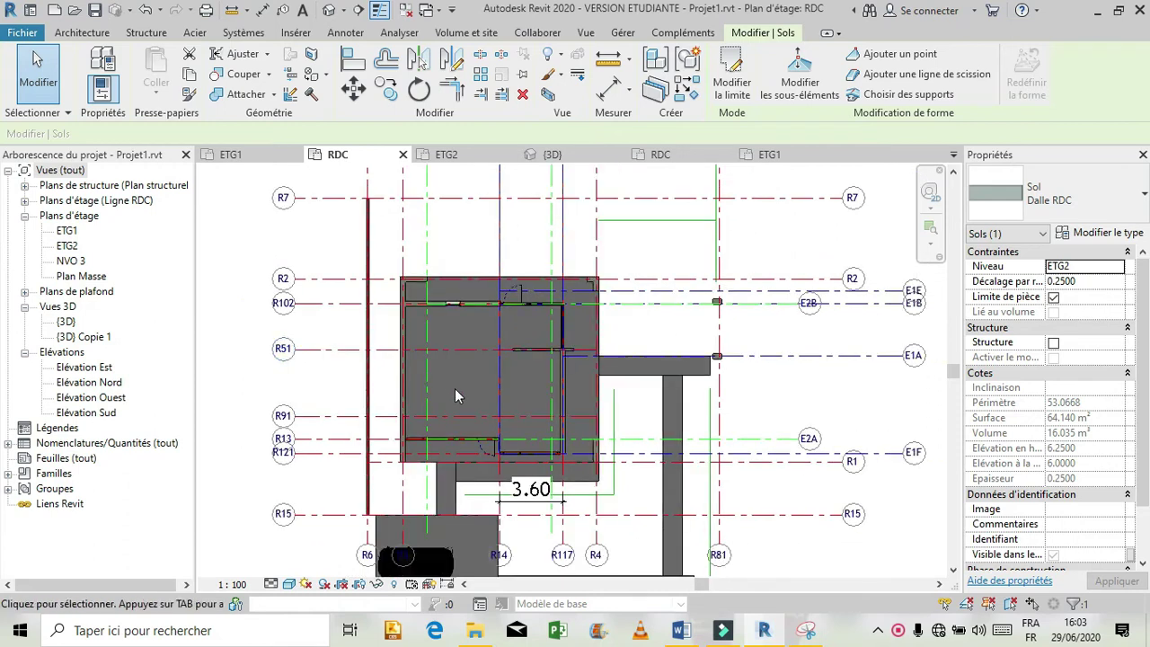
scroll(455, 388, up, 1)
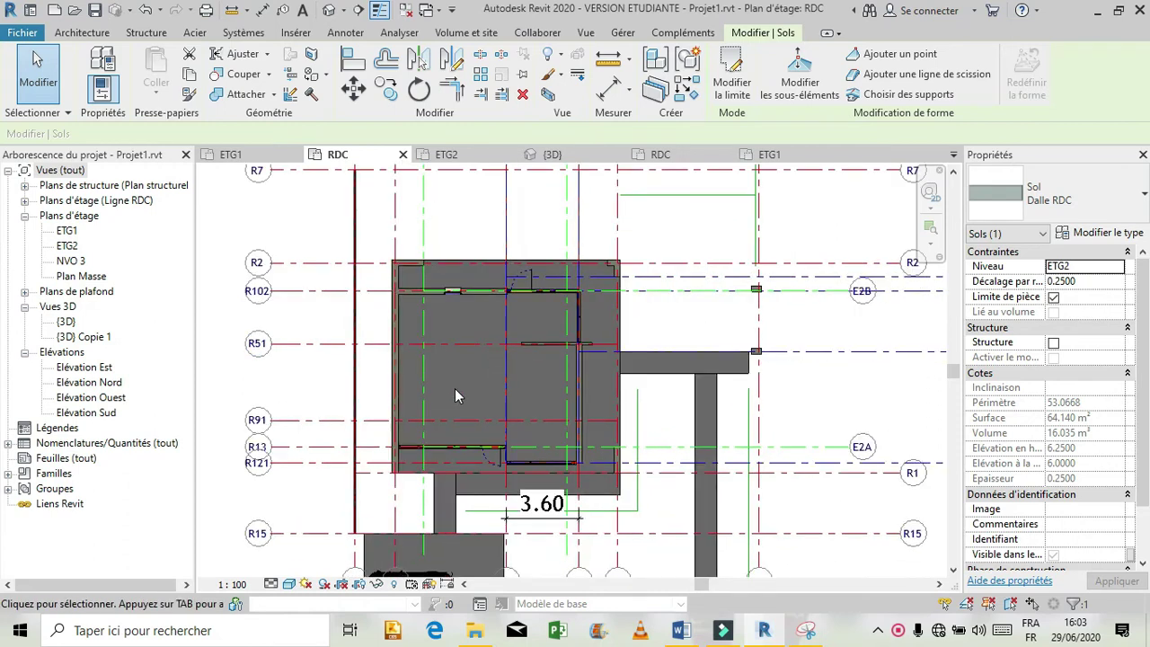
scroll(455, 386, up, 1)
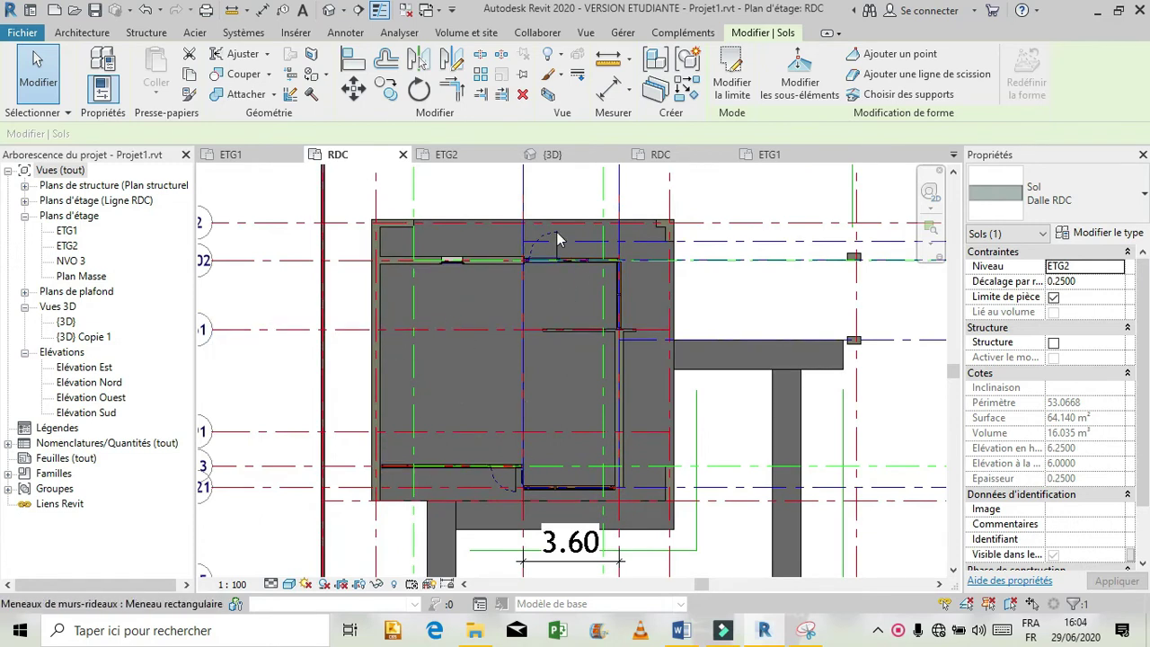
drag(1146, 349, 1146, 401)
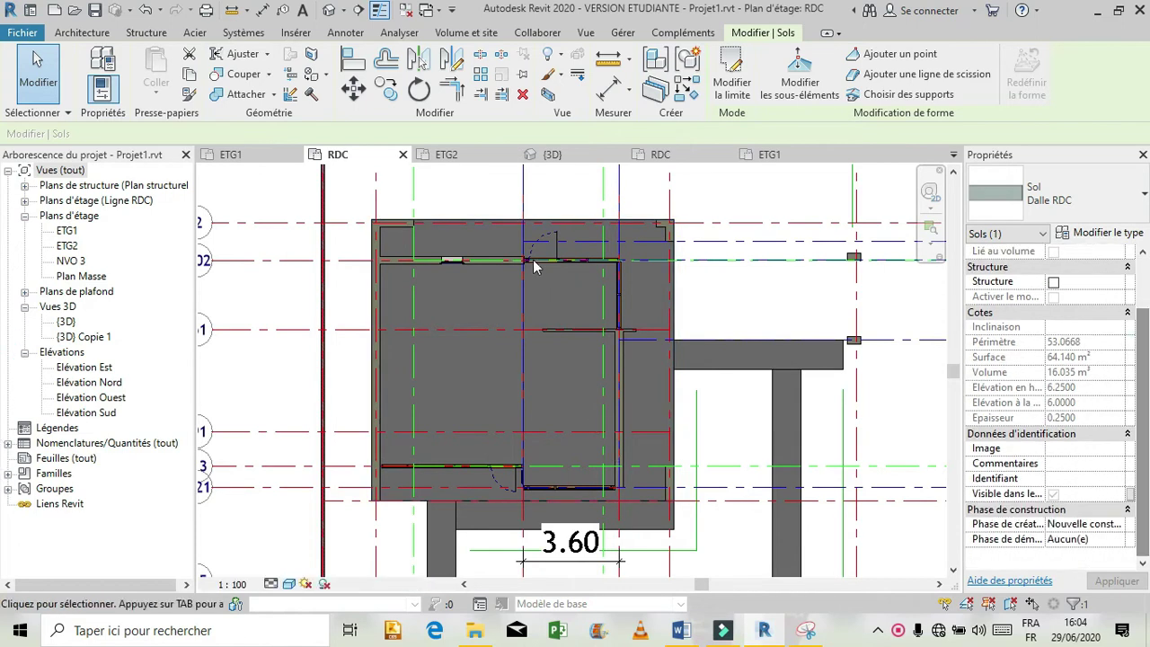
double_click(479, 231)
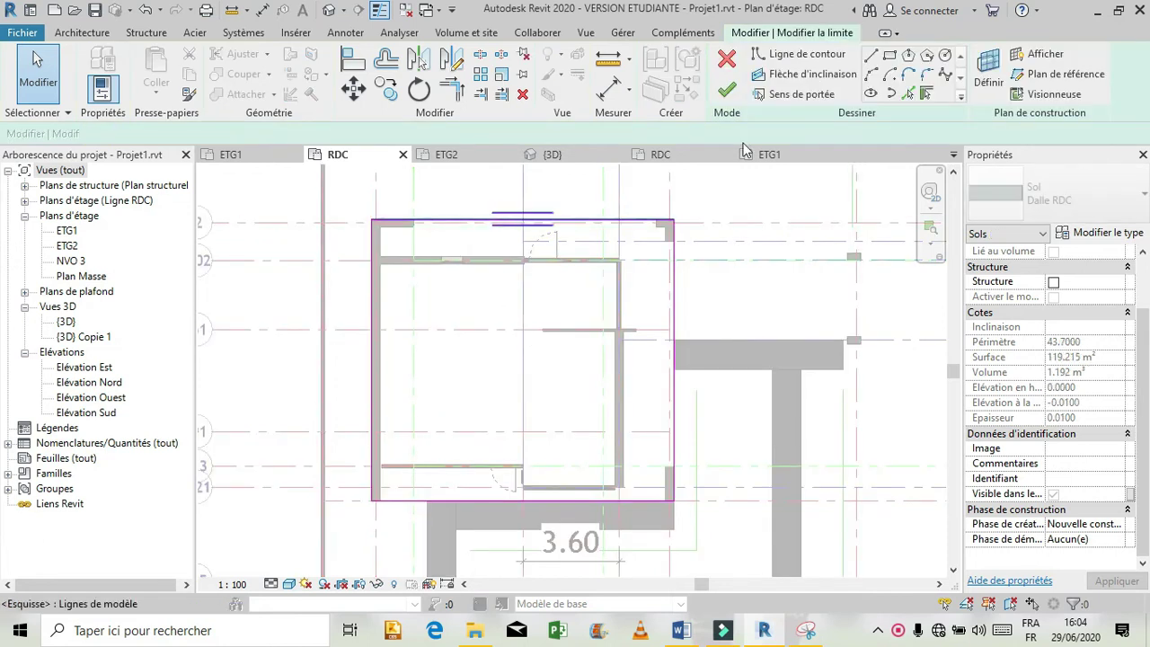
click(728, 90)
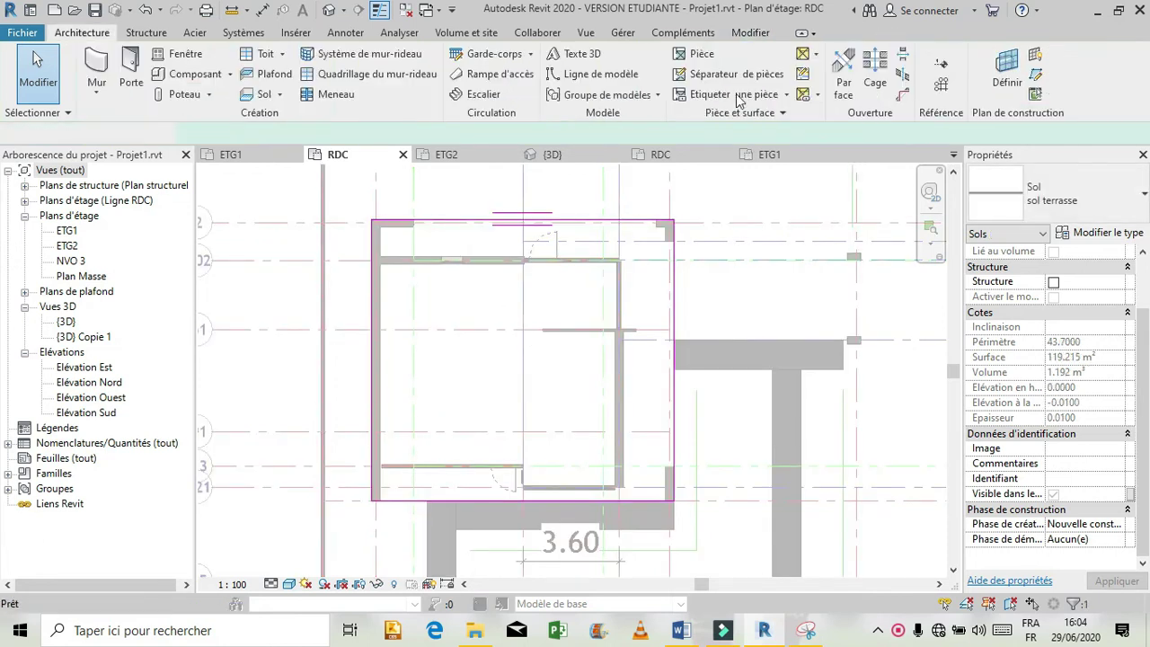
click(728, 308)
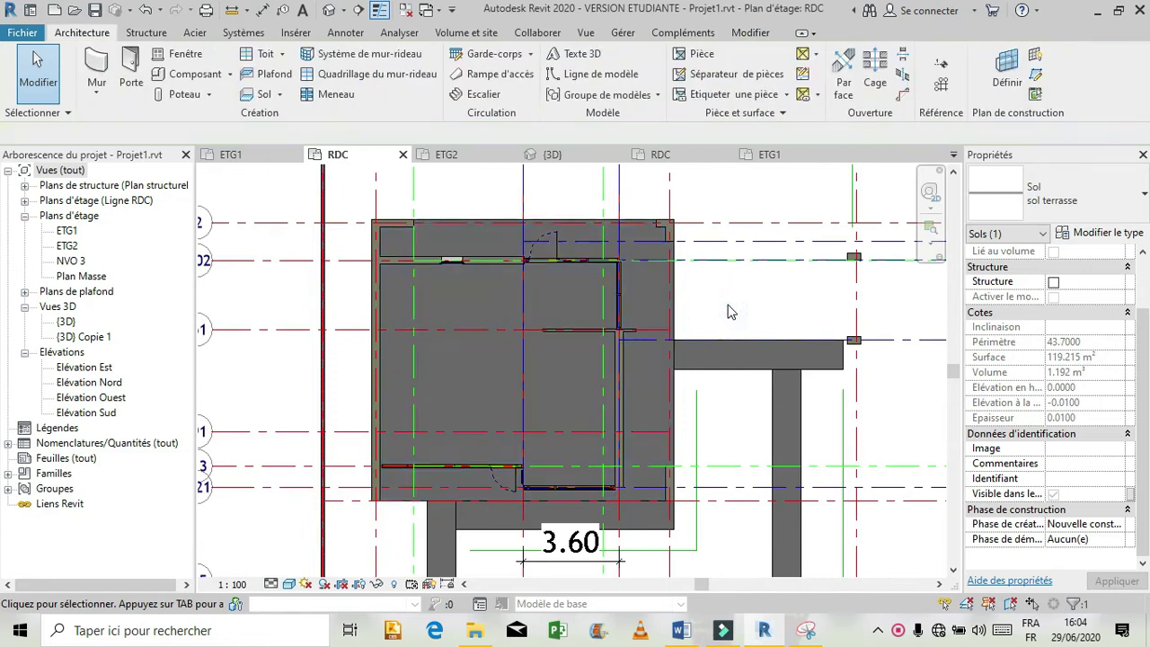
- Set the top of the RDC plan's view range to Niveau supérieur (ETG1) and apply it
scroll(724, 307, down, 1)
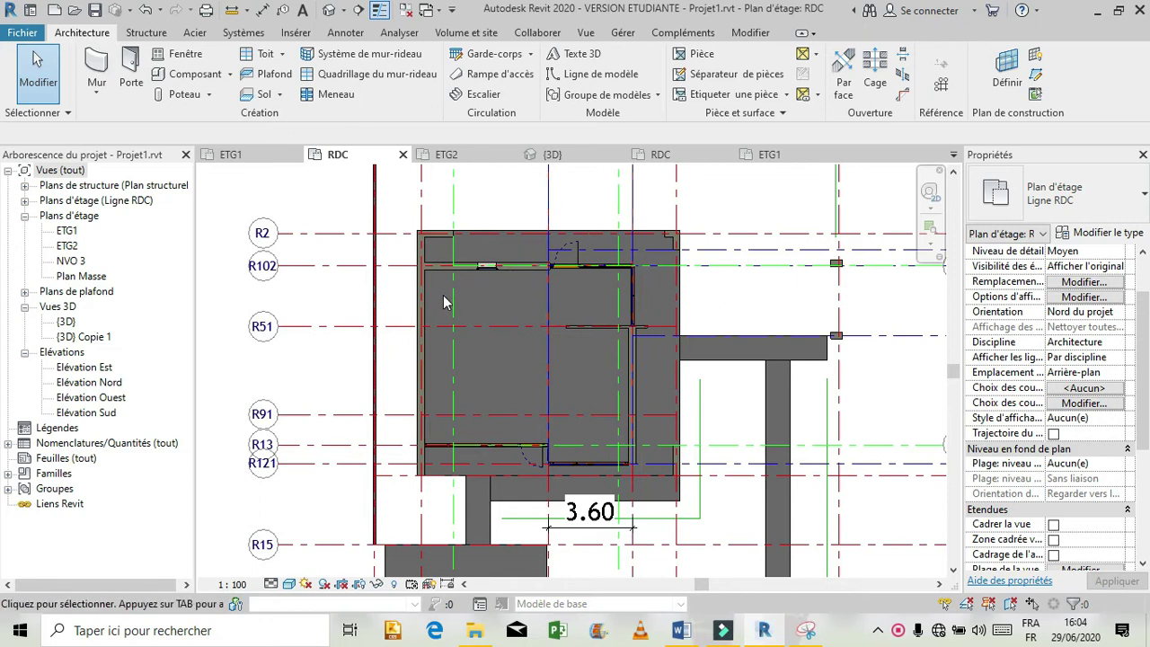
drag(1143, 416, 1147, 519)
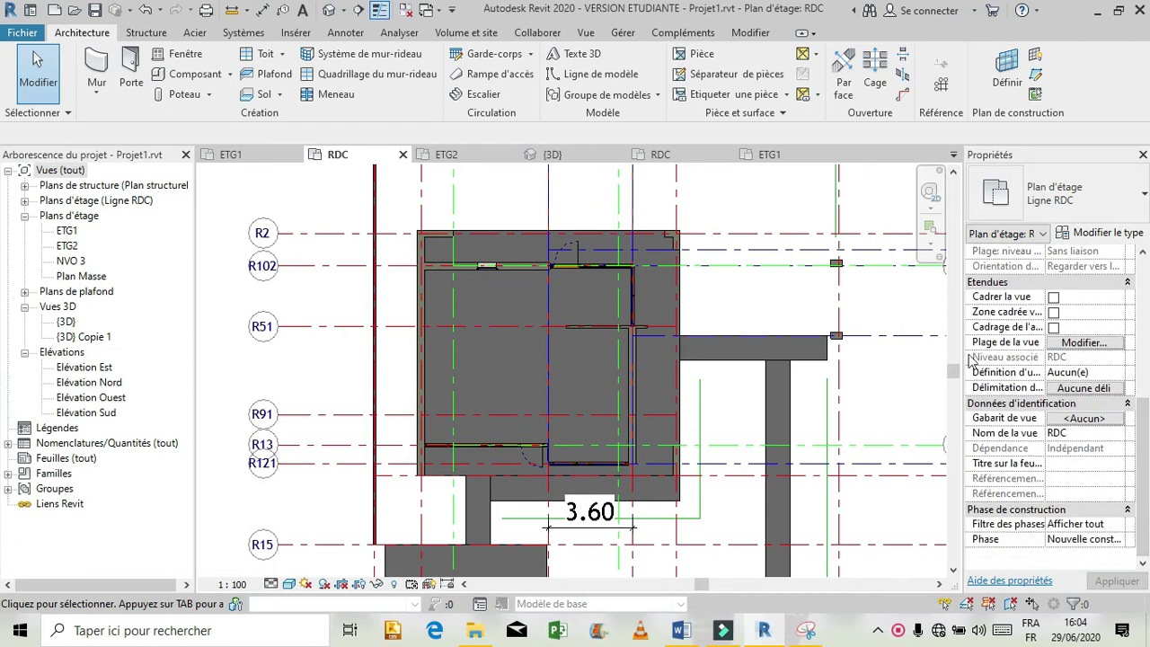
click(1085, 345)
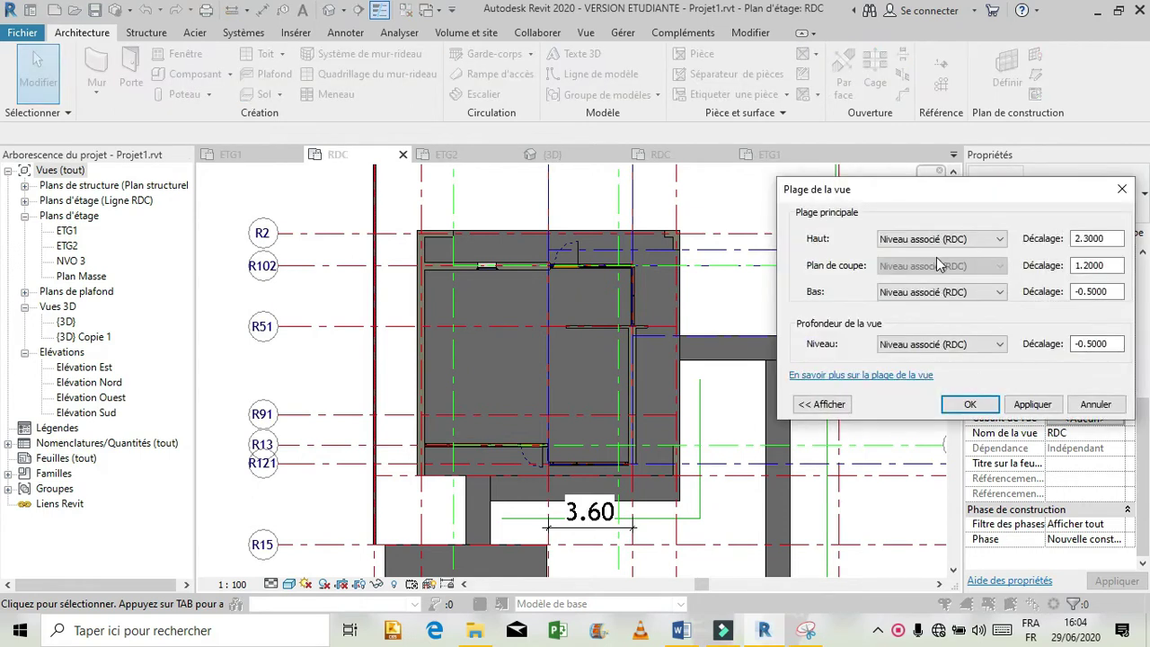
click(995, 239)
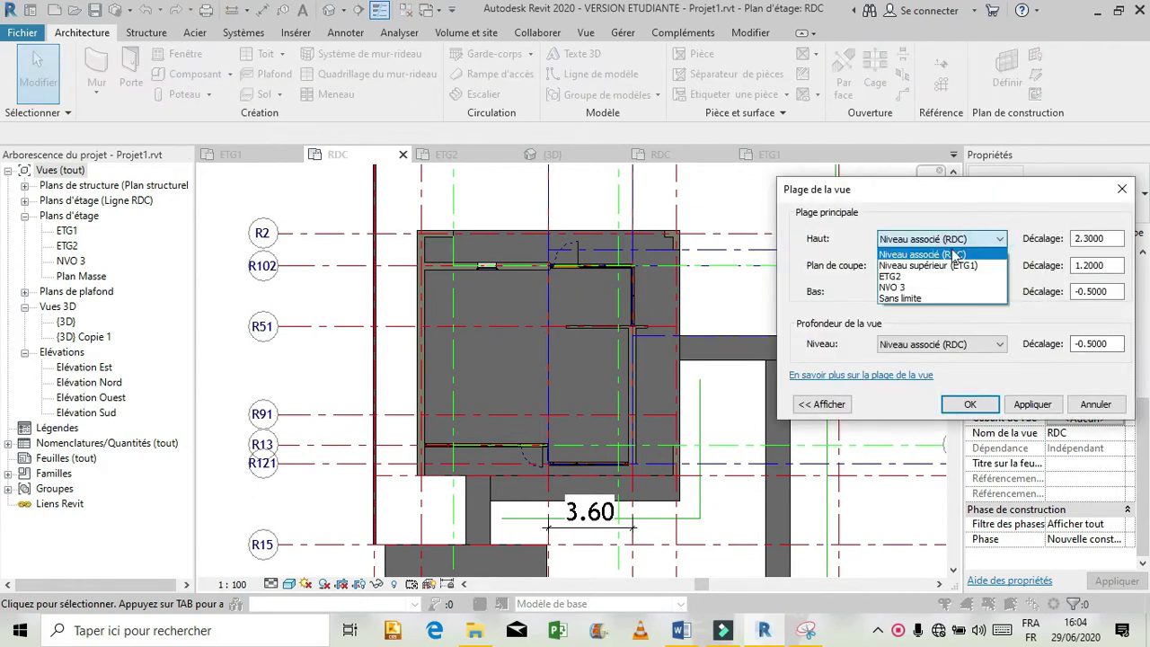
click(953, 266)
click(1026, 409)
click(975, 404)
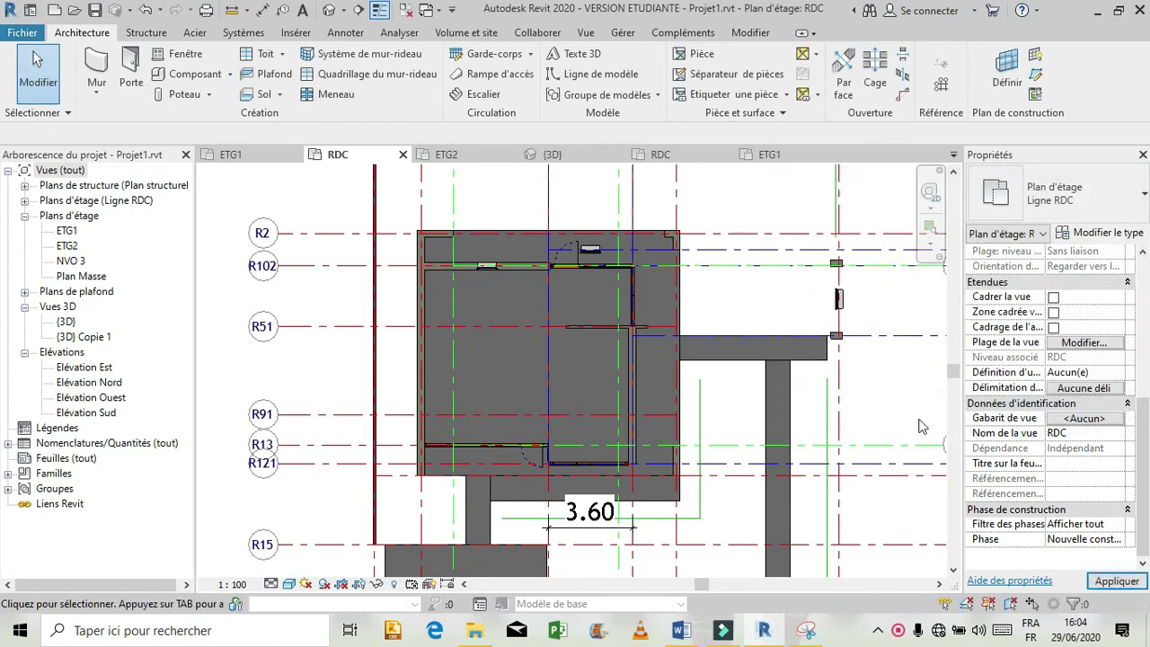
click(1115, 581)
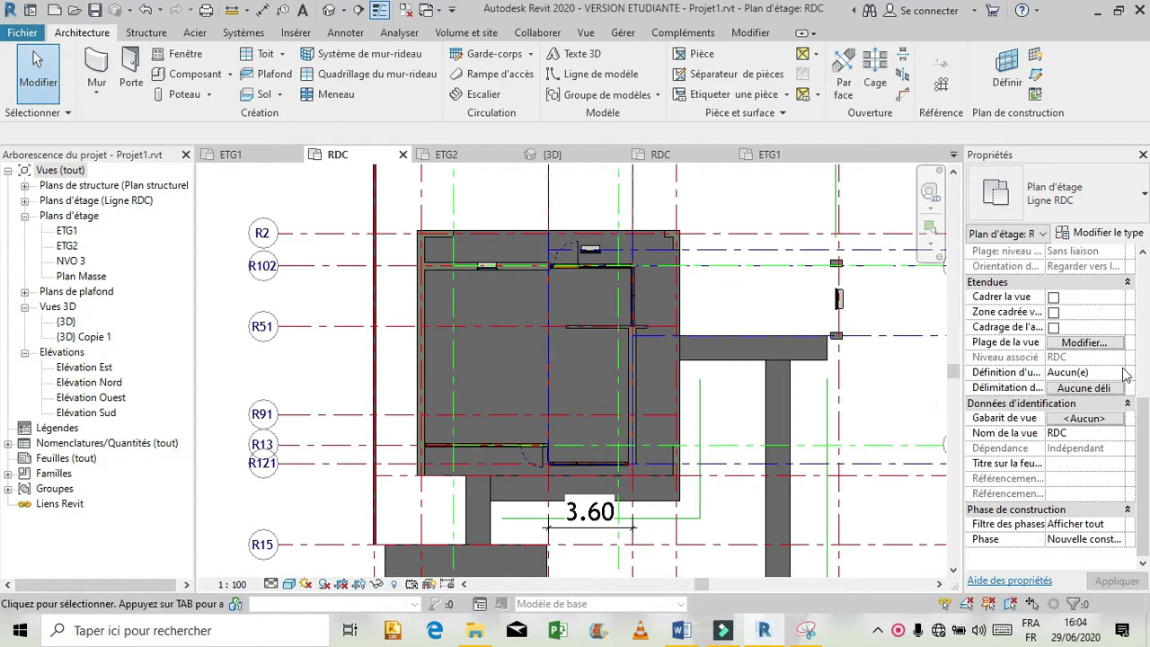
- Set the top of the RDC plan's view range to Sans limite and apply it
click(1098, 346)
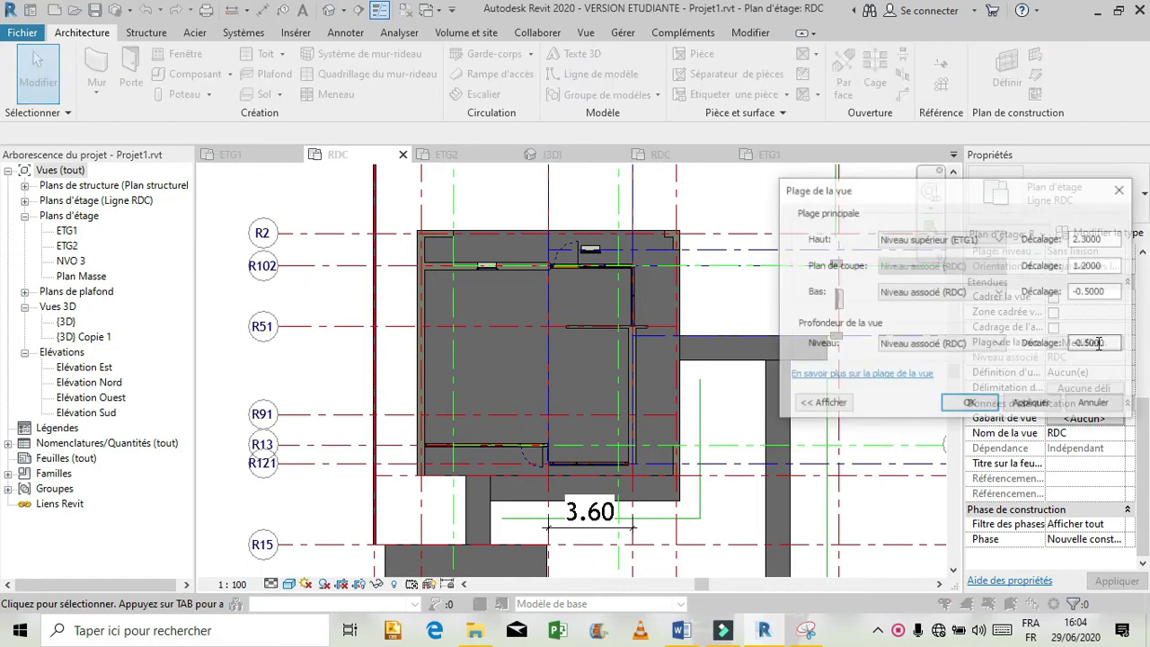
click(977, 240)
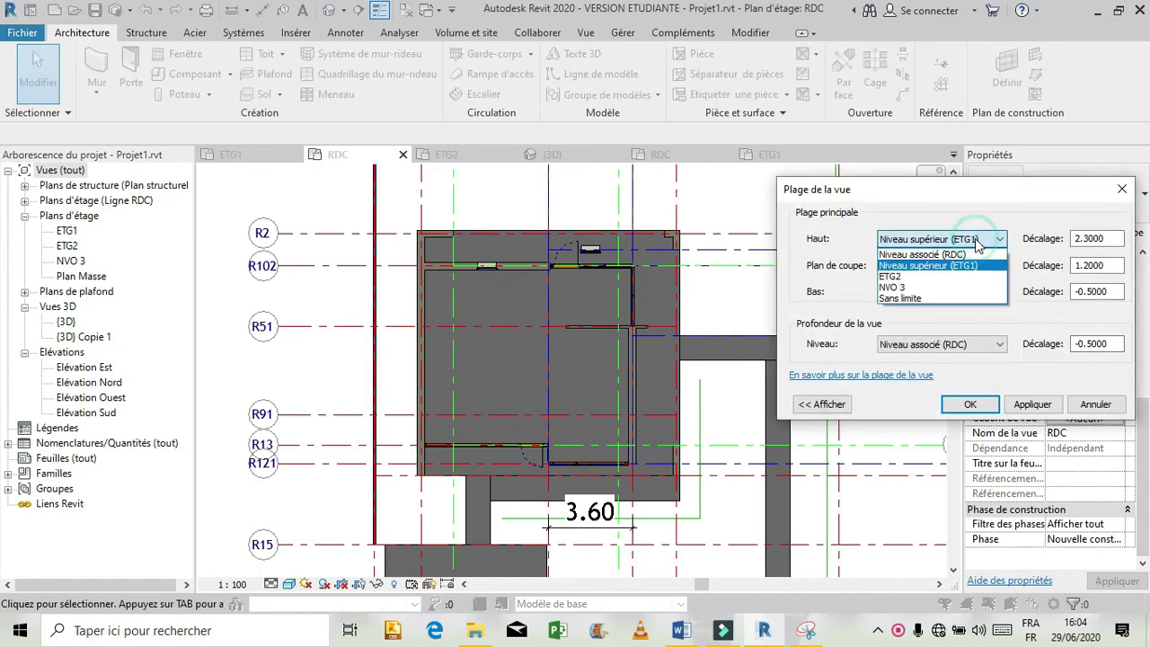
click(955, 298)
click(1032, 405)
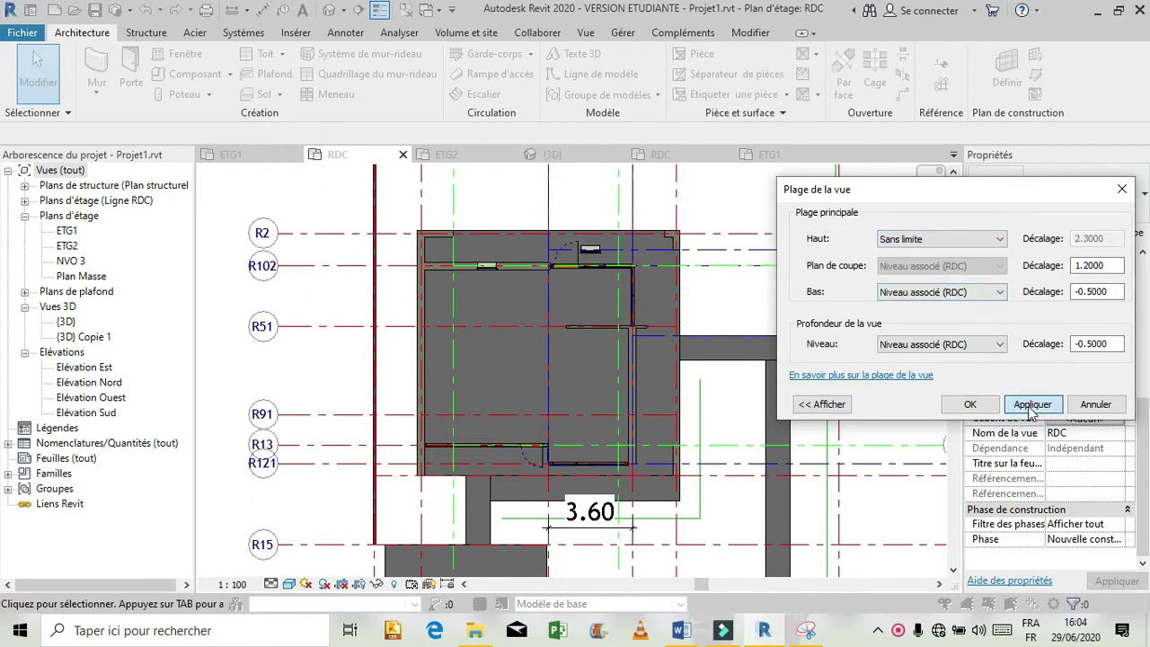
click(970, 402)
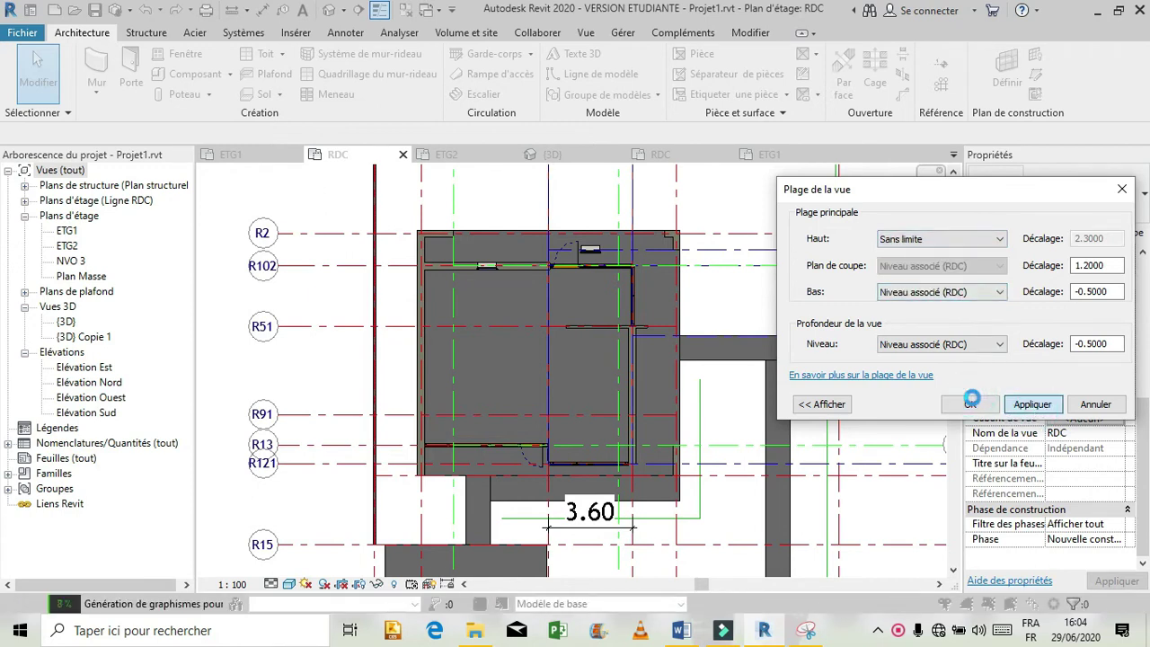
click(973, 405)
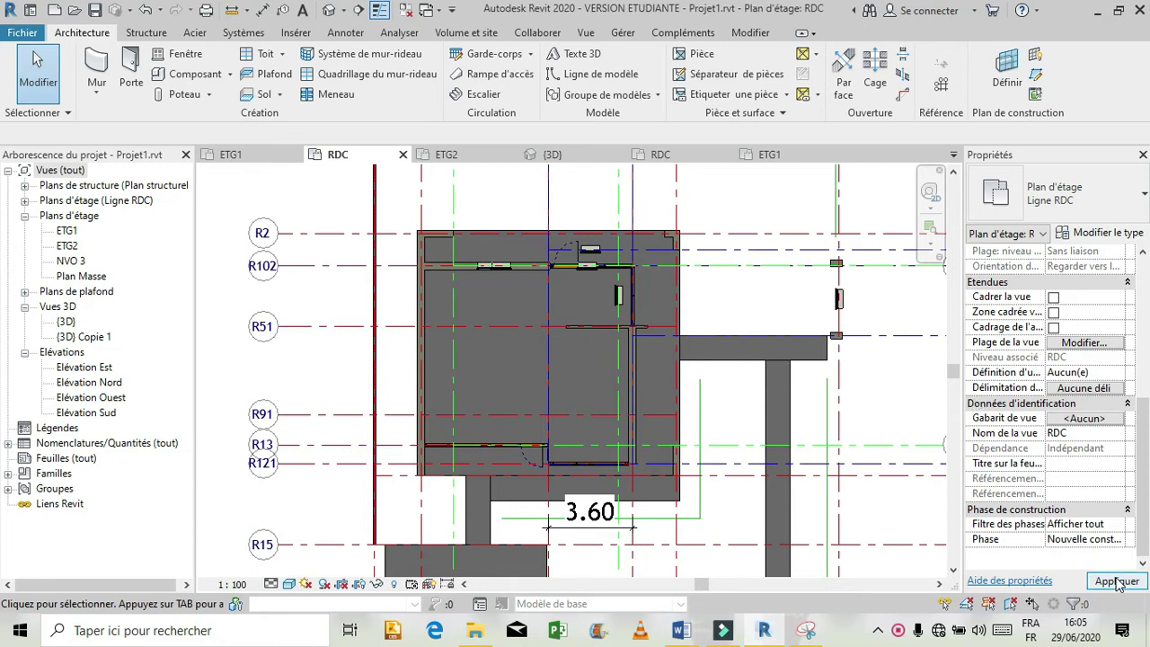
- Return the top of the RDC plan's view range to Niveau associé (RDC), keeping the view depth level as it is
click(1098, 347)
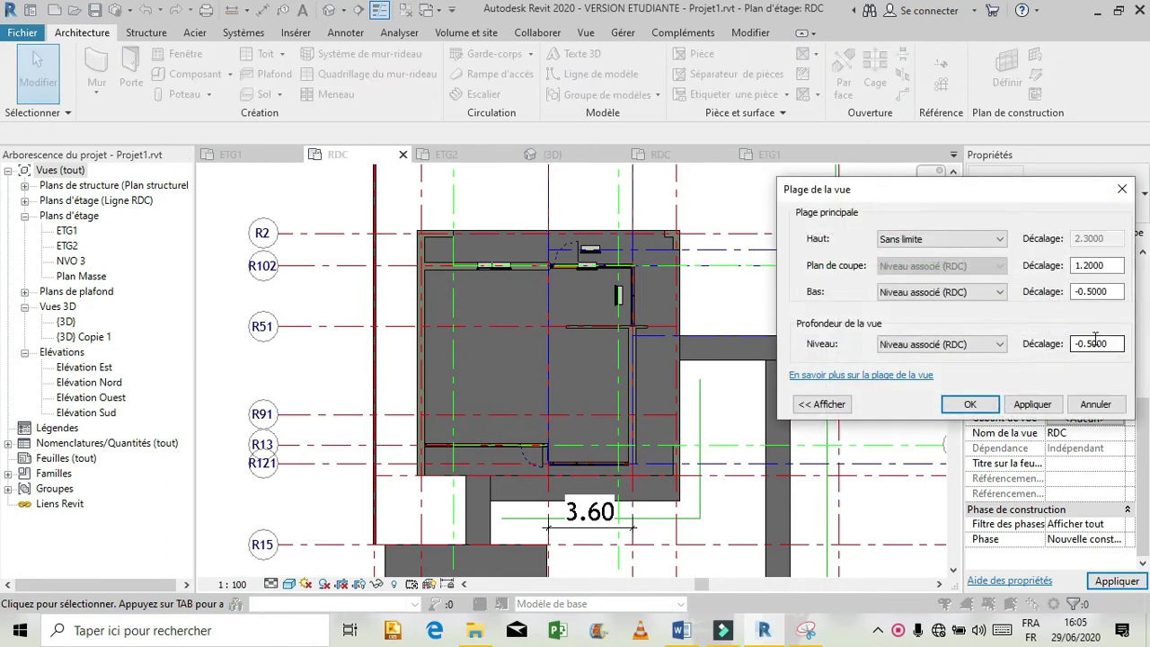
click(988, 241)
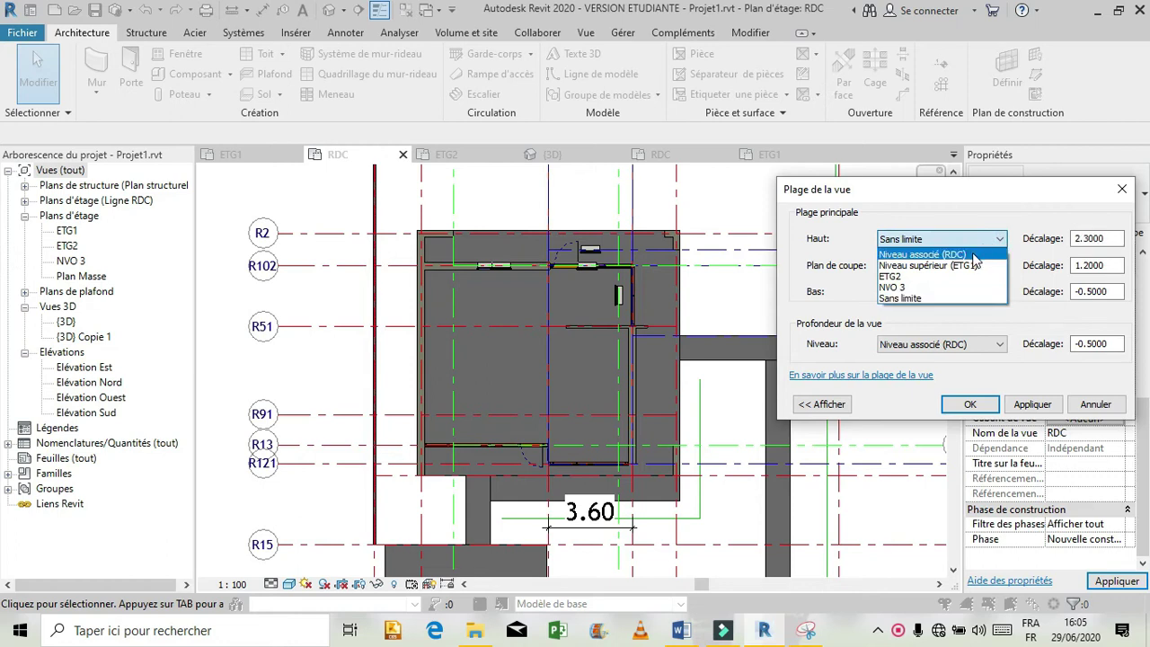
click(975, 256)
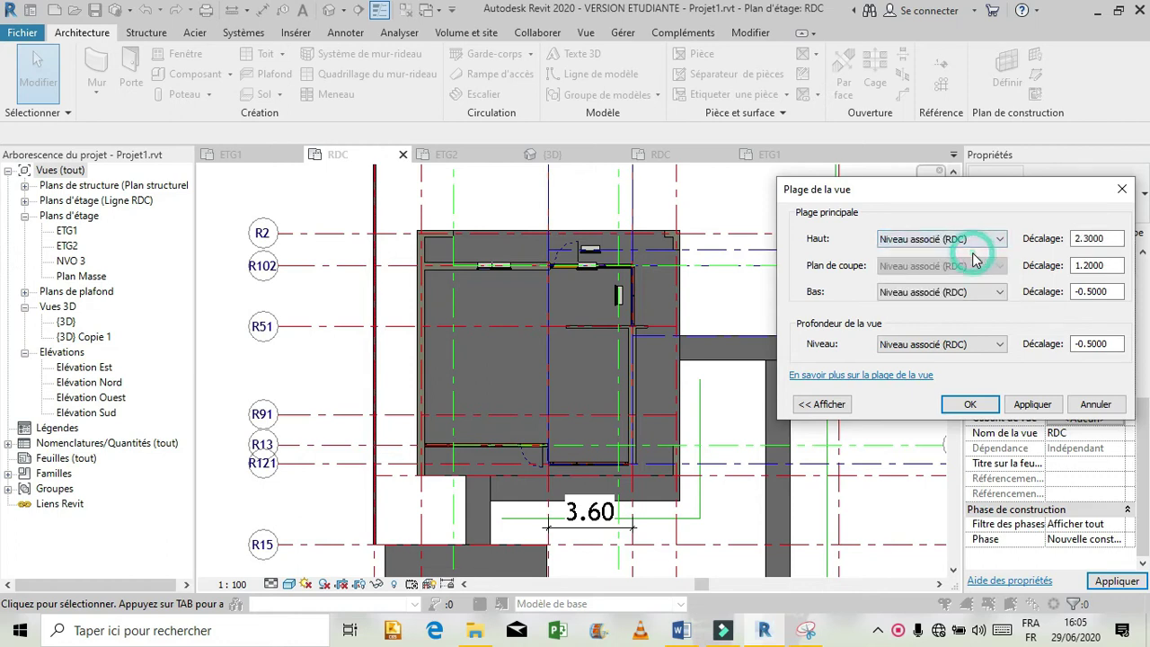
click(1001, 345)
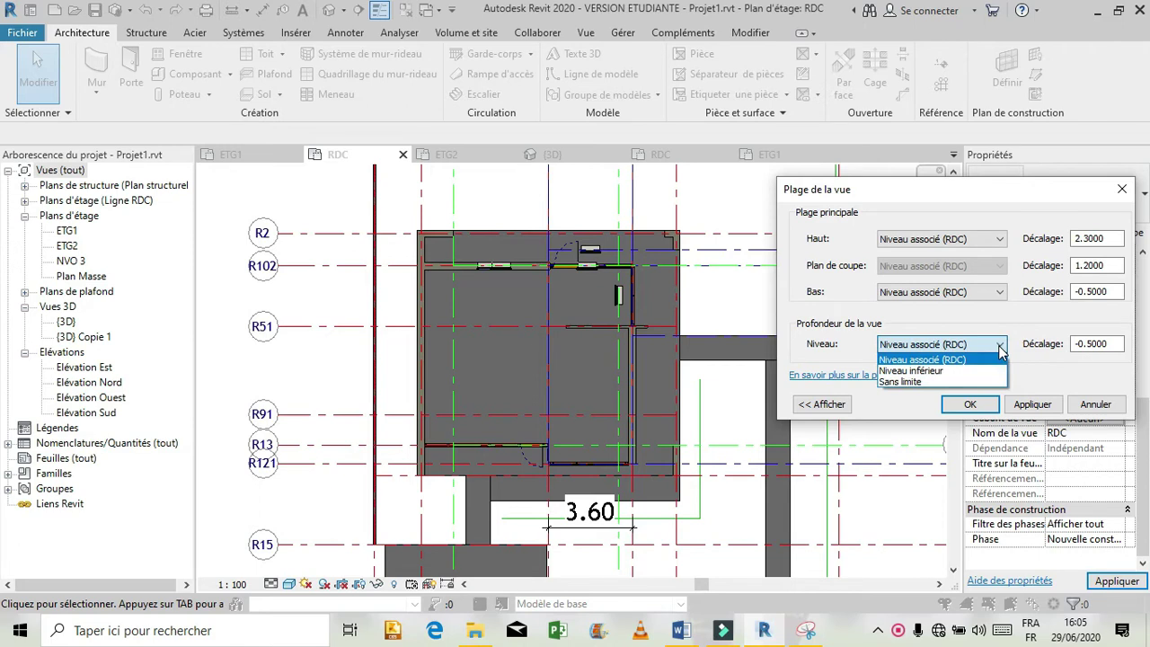
click(1001, 349)
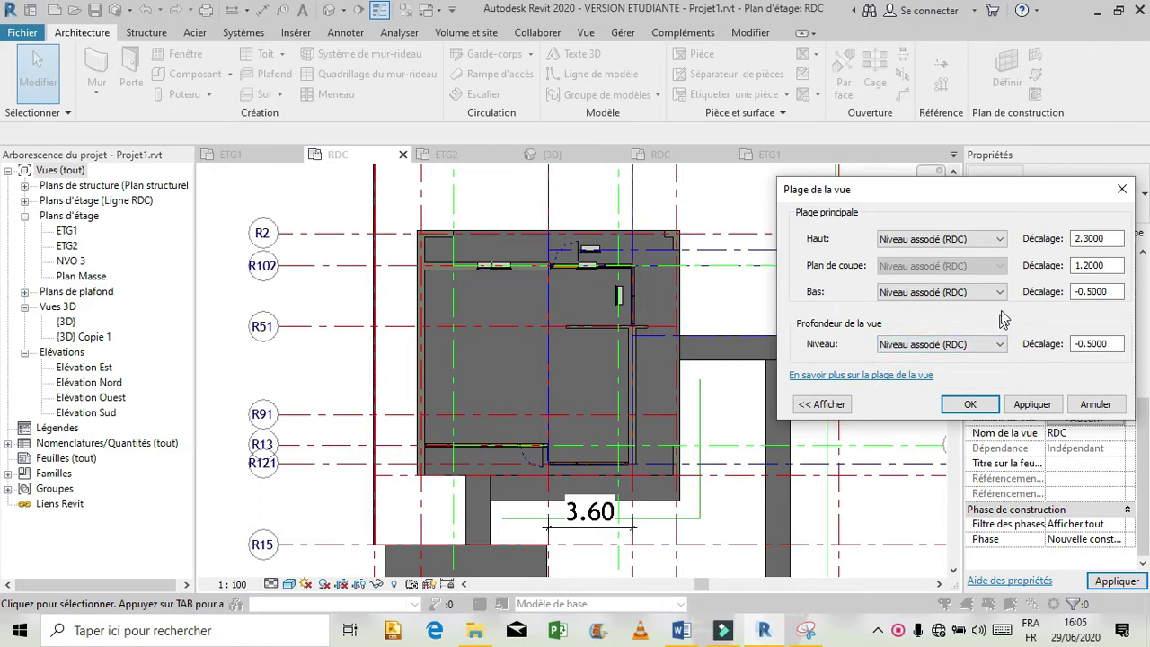
click(1029, 405)
click(969, 405)
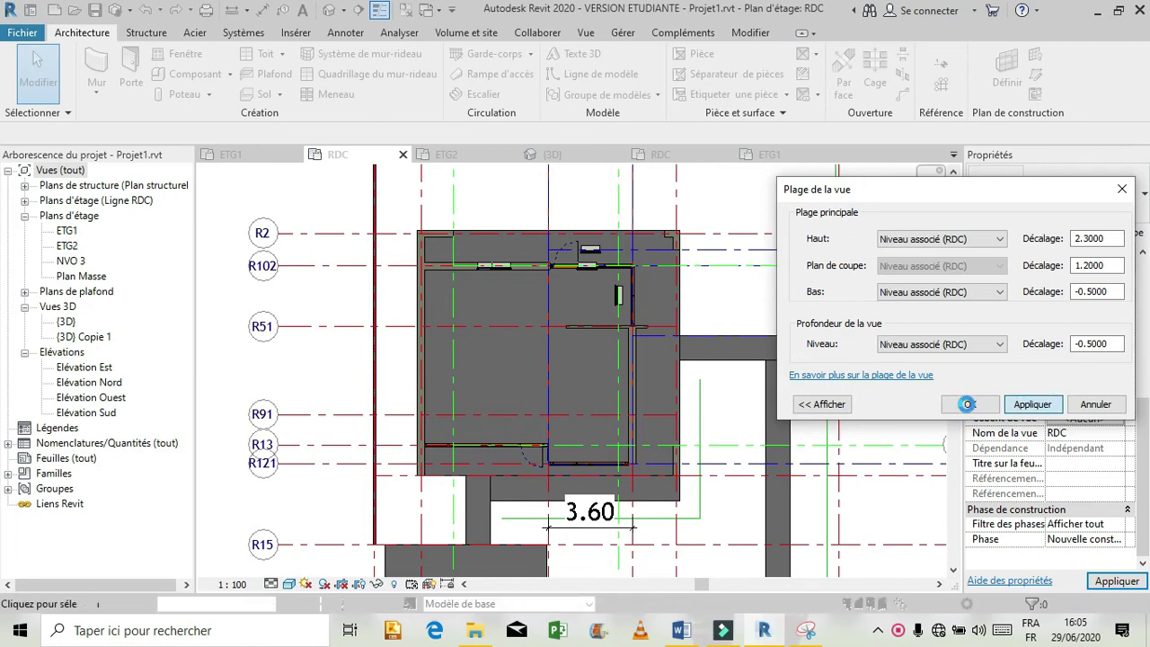
click(970, 406)
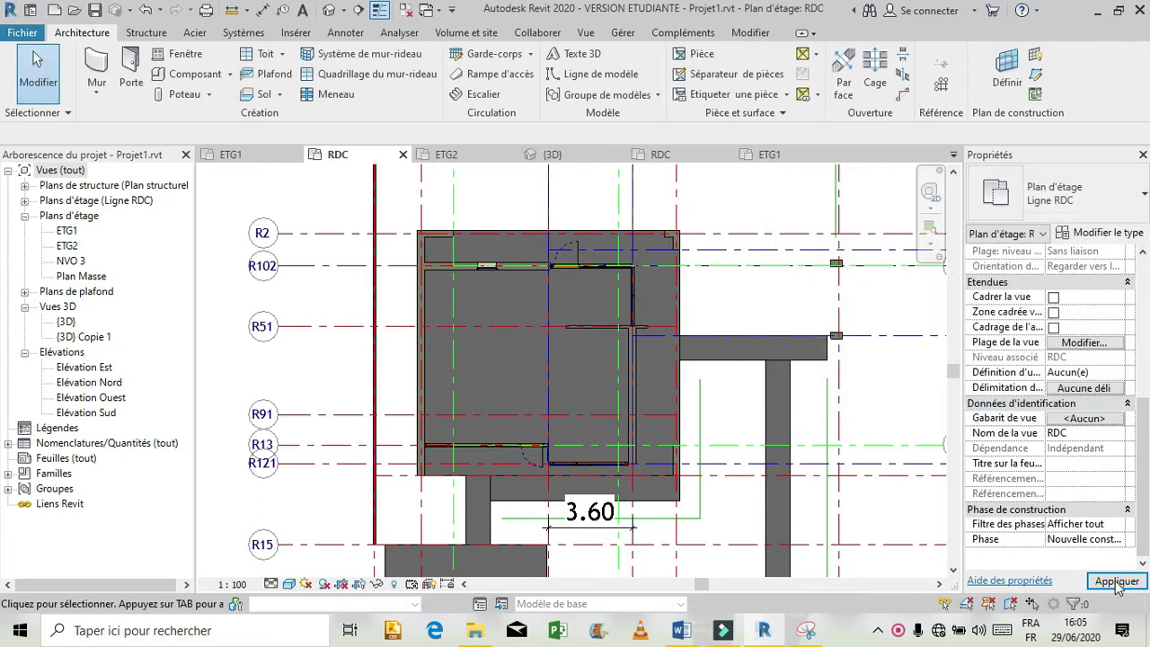
click(1114, 582)
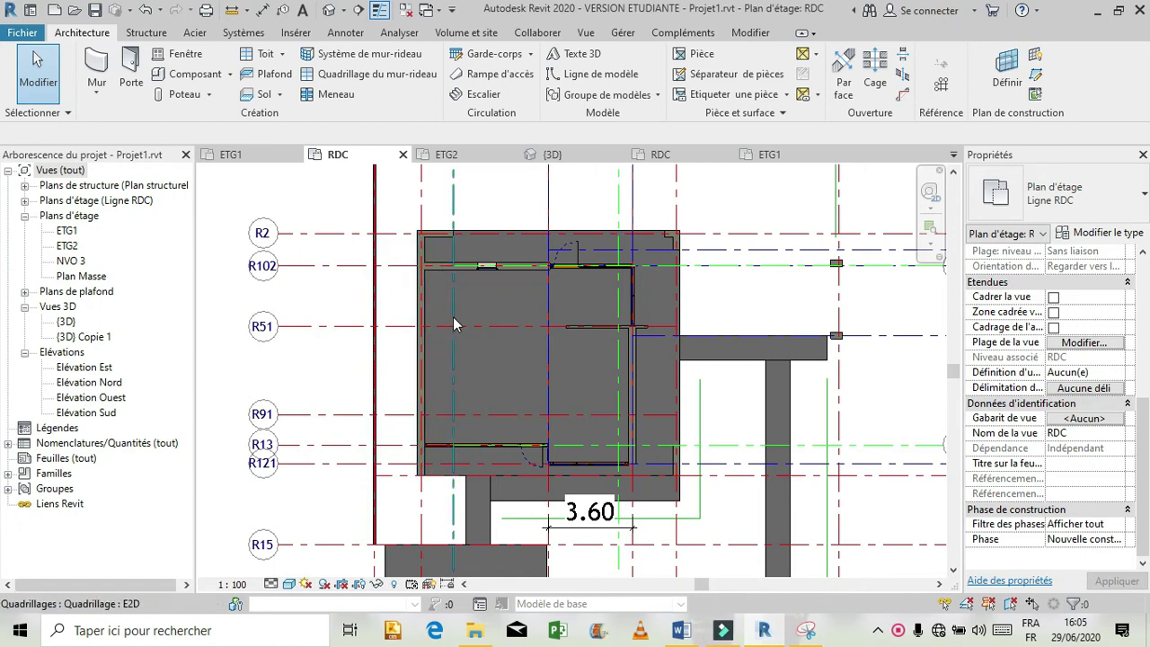
- Start creating a stair by component in the RDC plan
scroll(548, 341, up, 2)
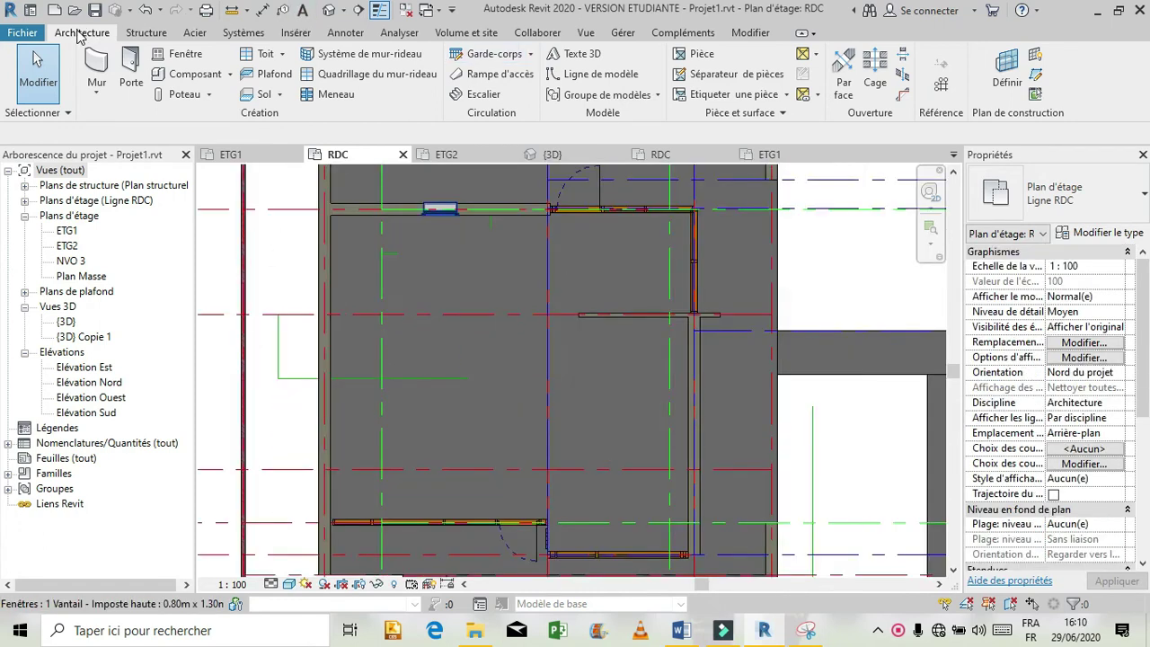
click(485, 95)
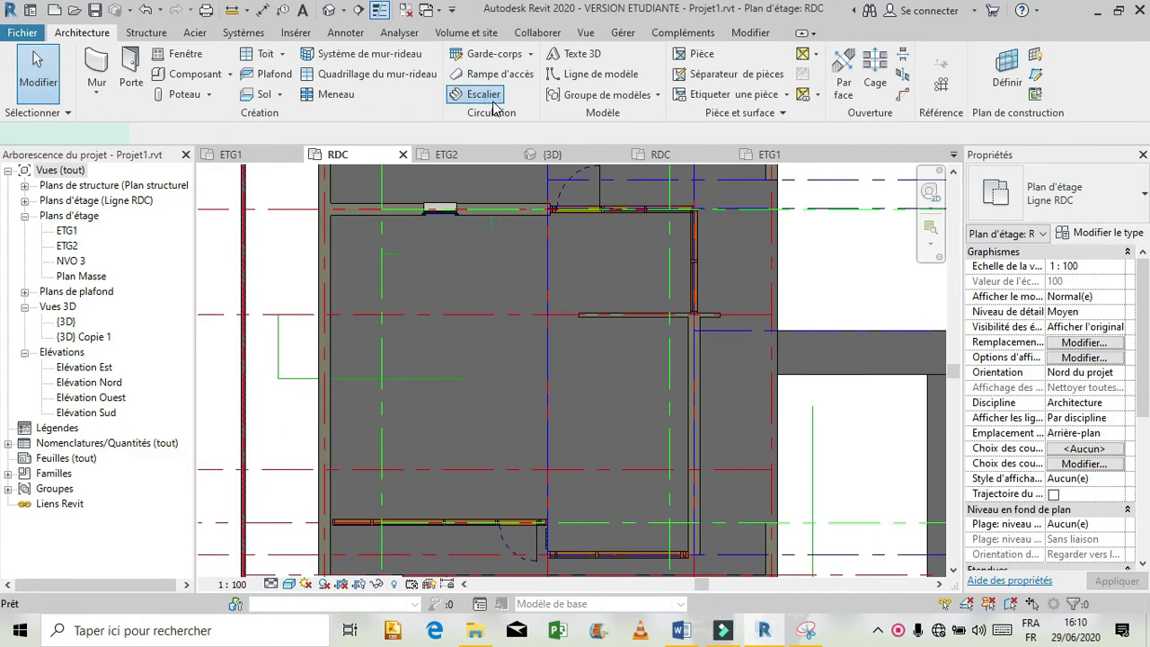
click(491, 95)
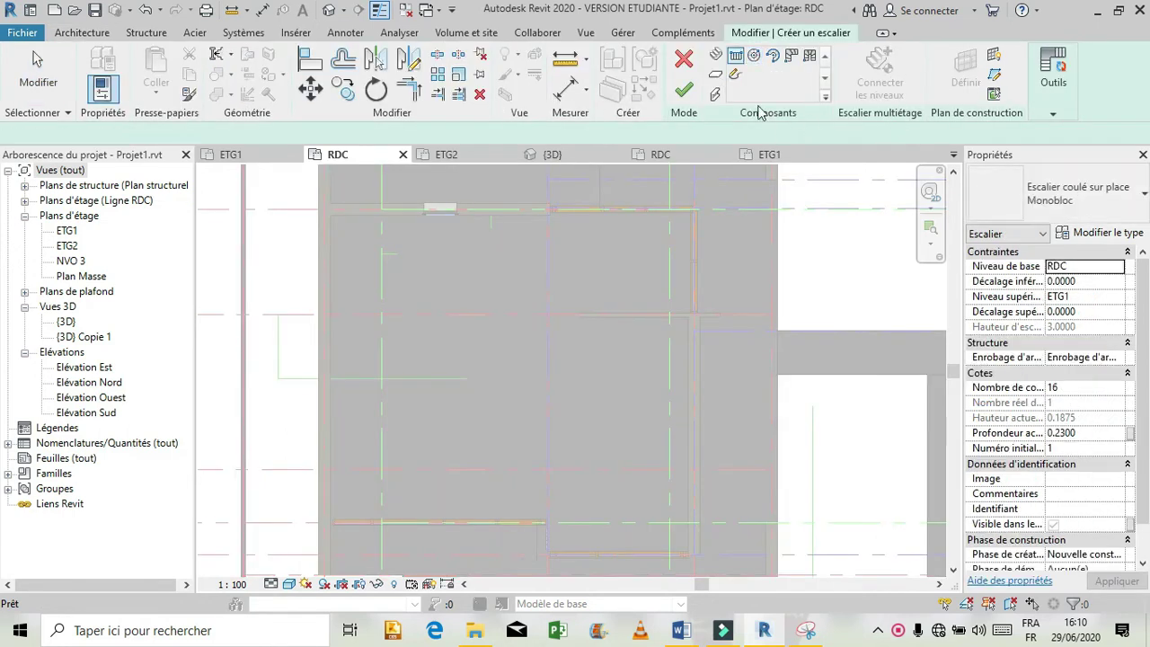
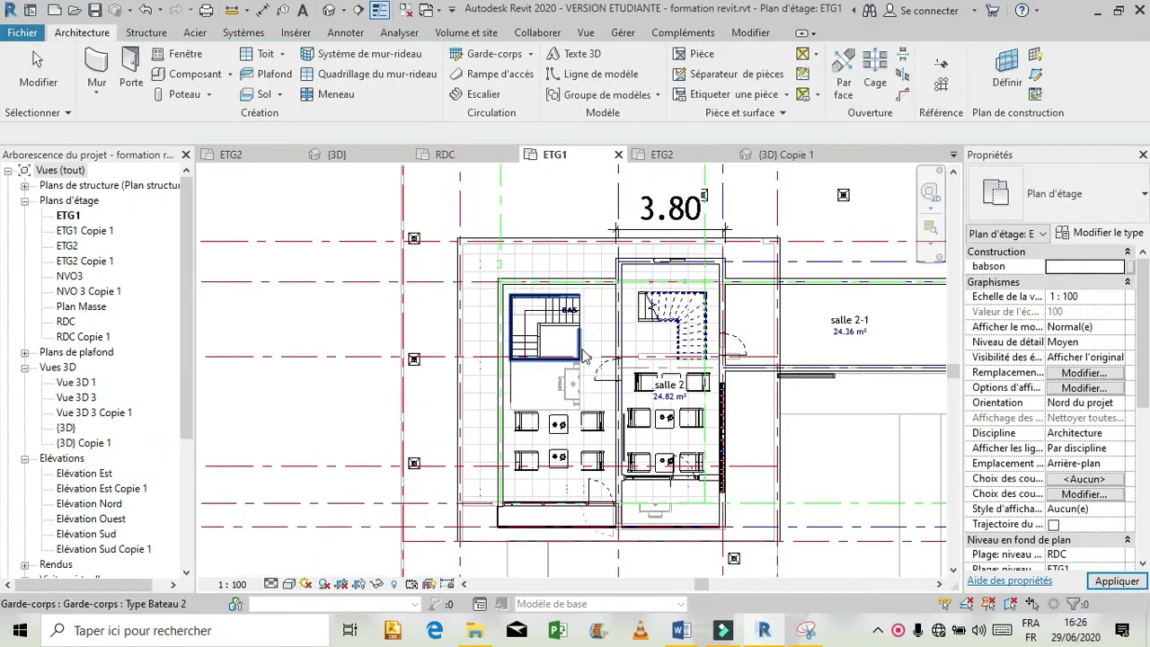
- Examine the L-shaped stair in the ETG1 plan of the formation revit project, and in its RDC plan
scroll(582, 348, up, 4)
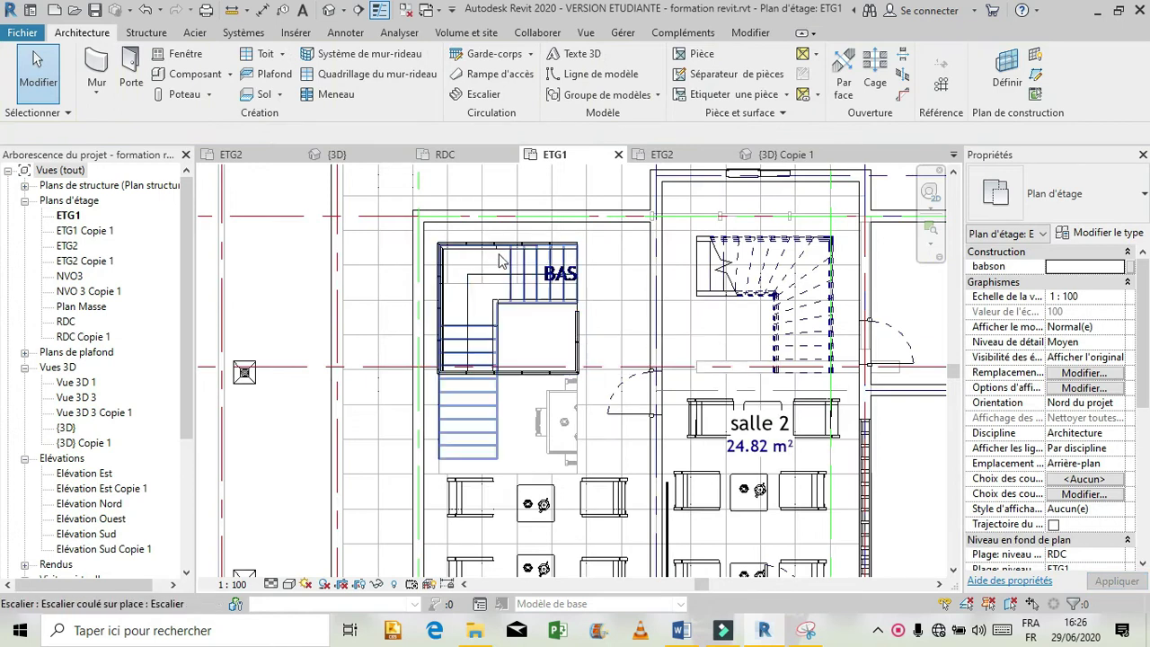
click(954, 156)
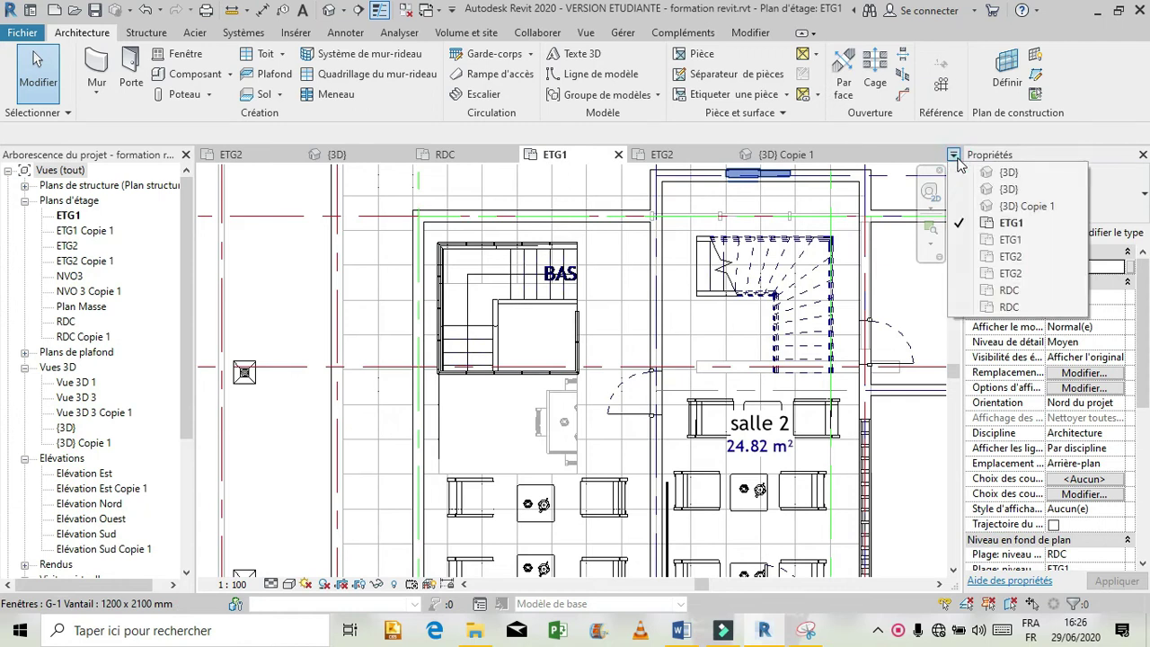
click(476, 157)
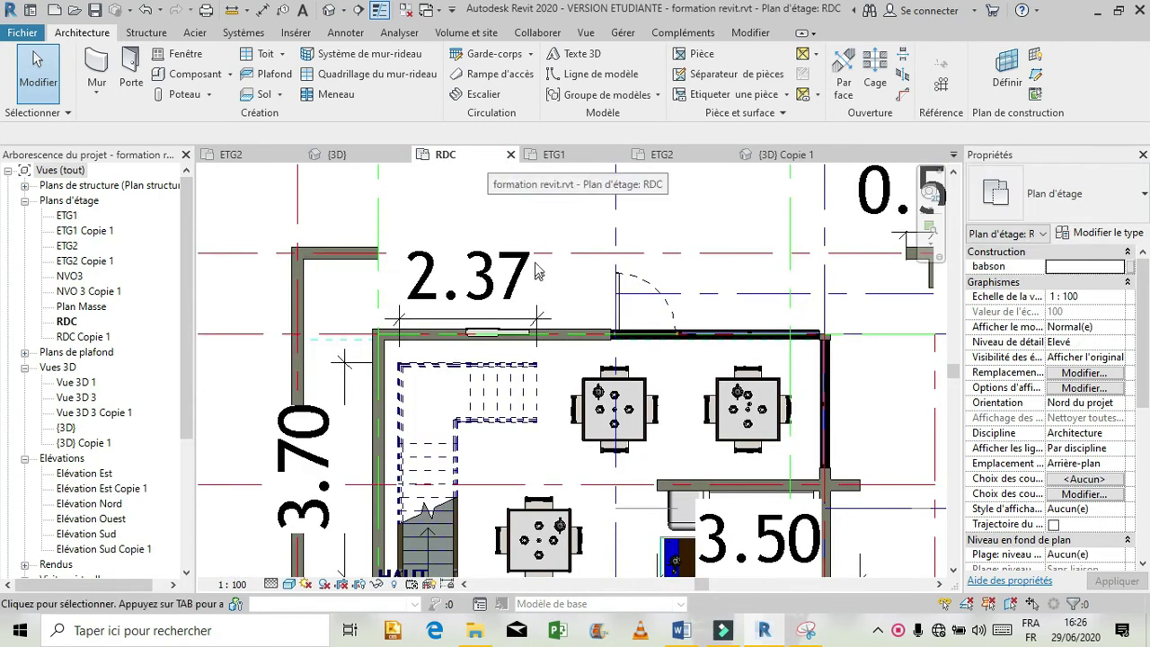
scroll(537, 273, down, 1)
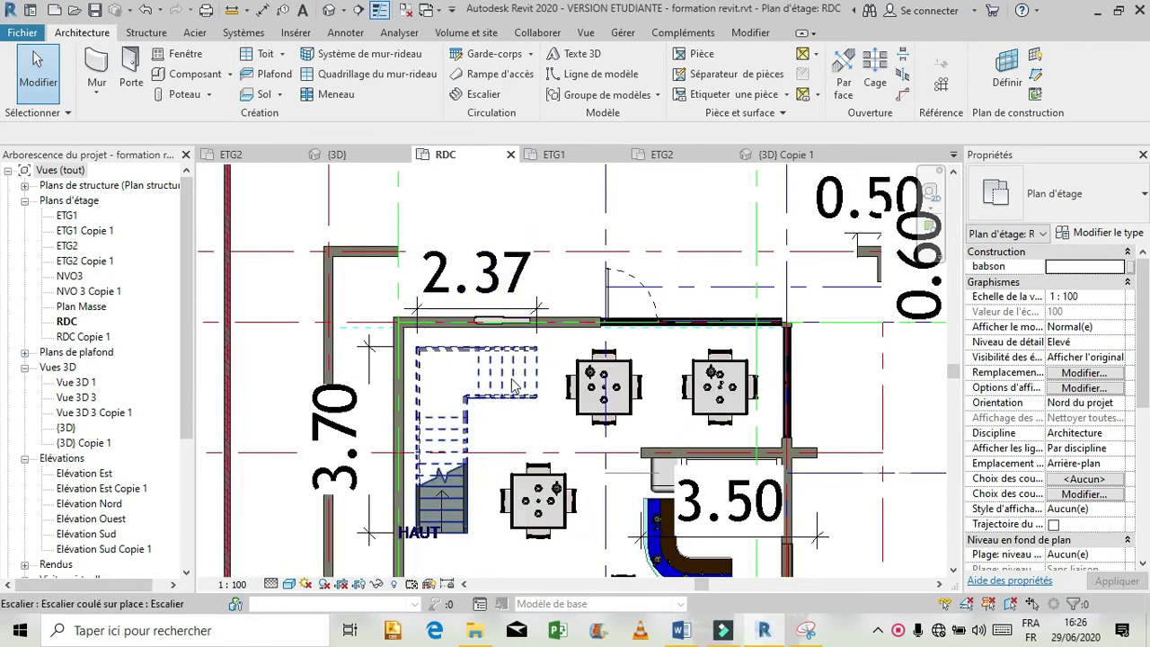
scroll(514, 384, down, 1)
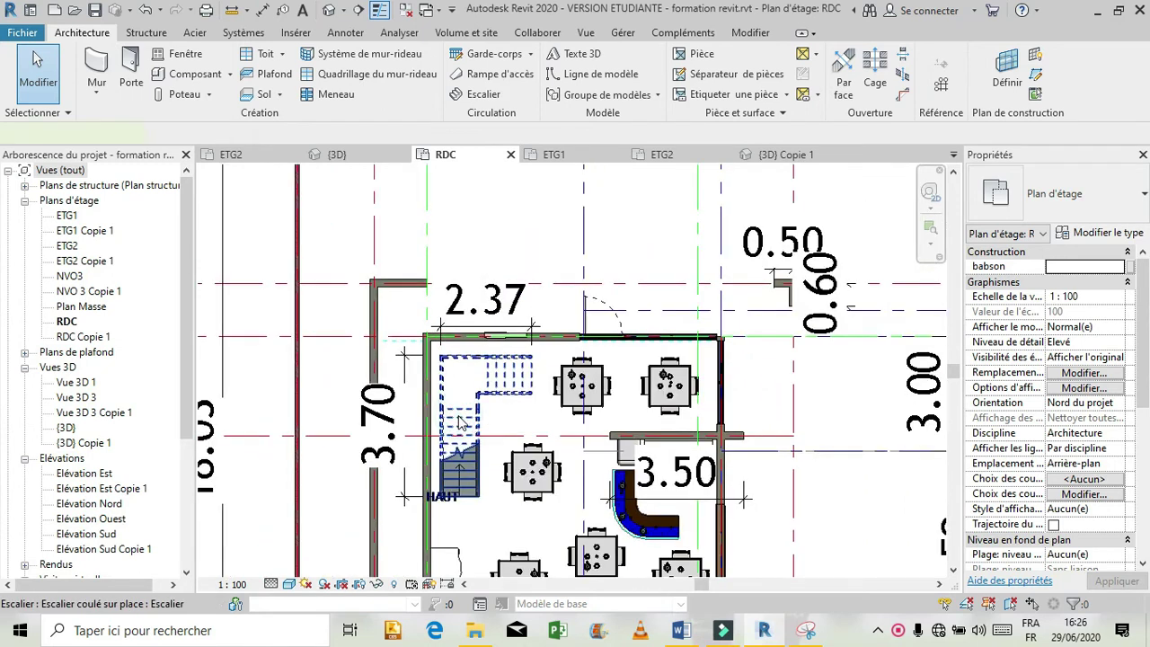
- Open the L-shaped stair in the RDC plan for editing and select its lower straight run to inspect its dimensions
click(461, 422)
click(737, 87)
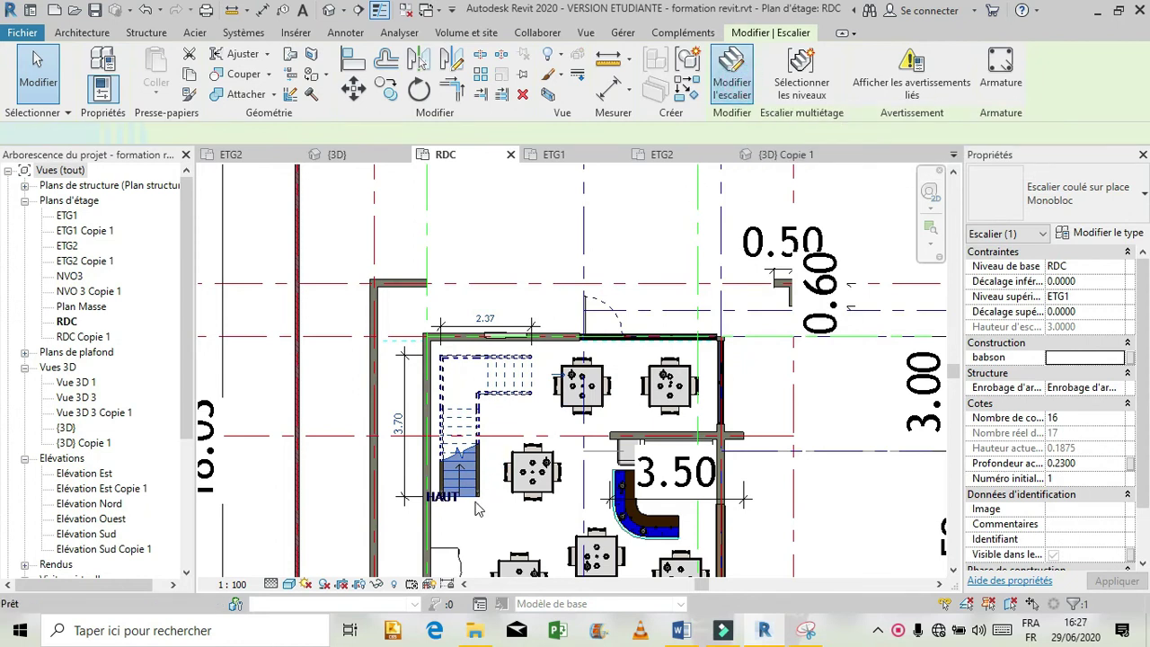
scroll(478, 506, up, 3)
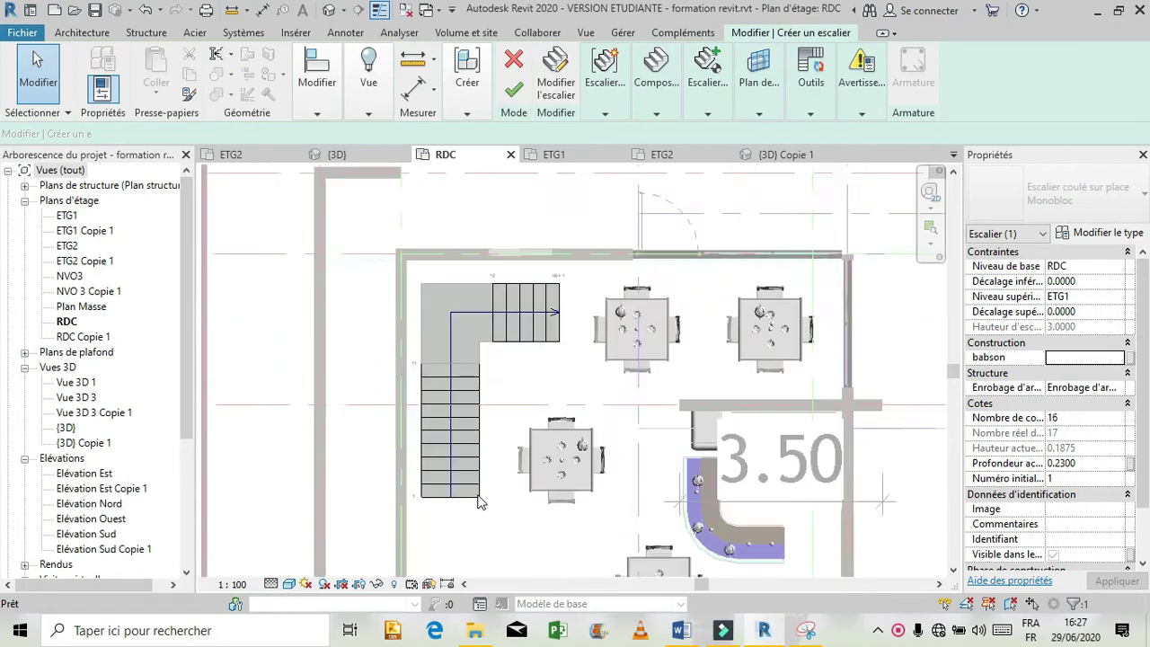
scroll(478, 502, up, 1)
click(467, 490)
double_click(466, 490)
click(470, 489)
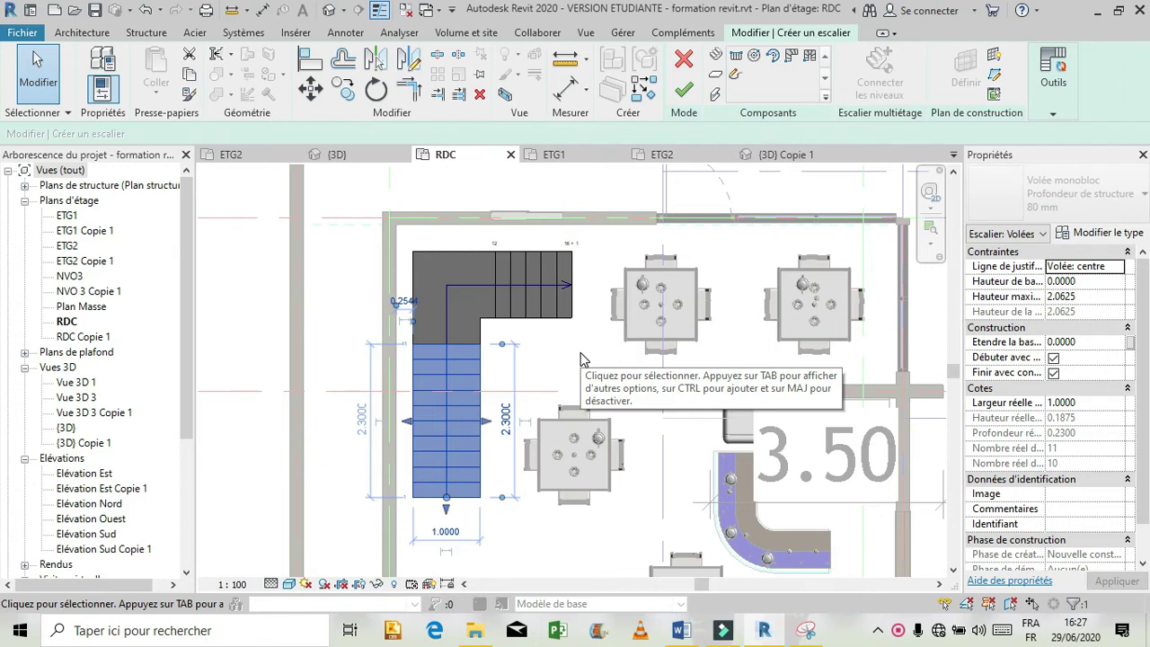
- Try to turn the temporary dimension between the lower run and the adjacent wall into a permanent one
click(396, 320)
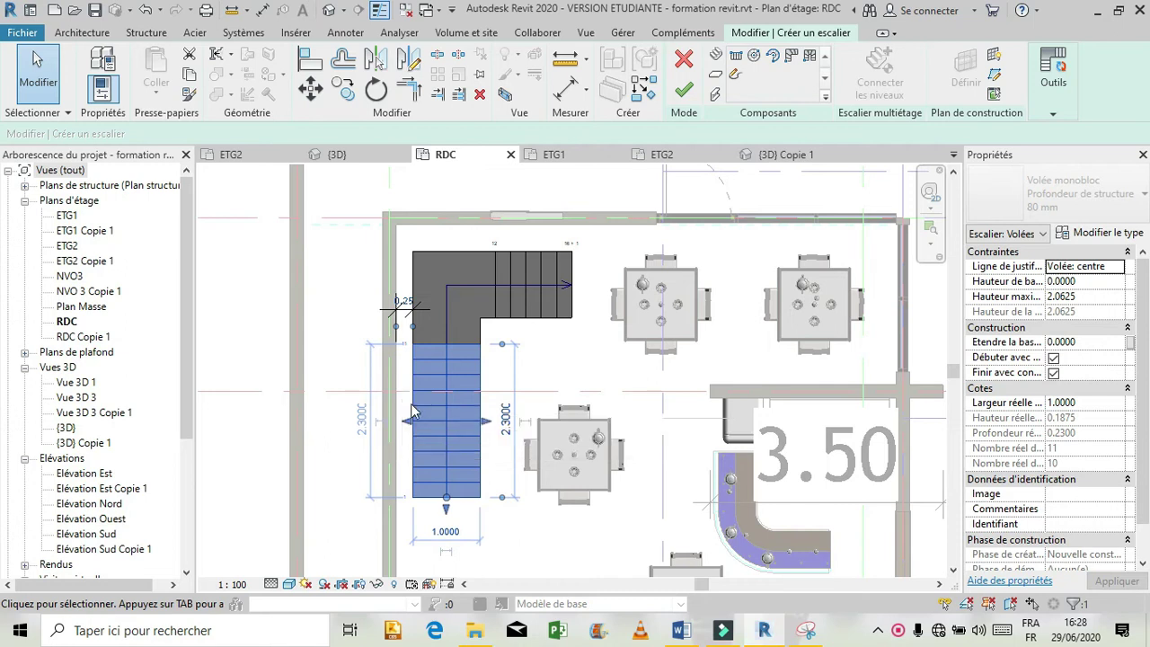
click(450, 249)
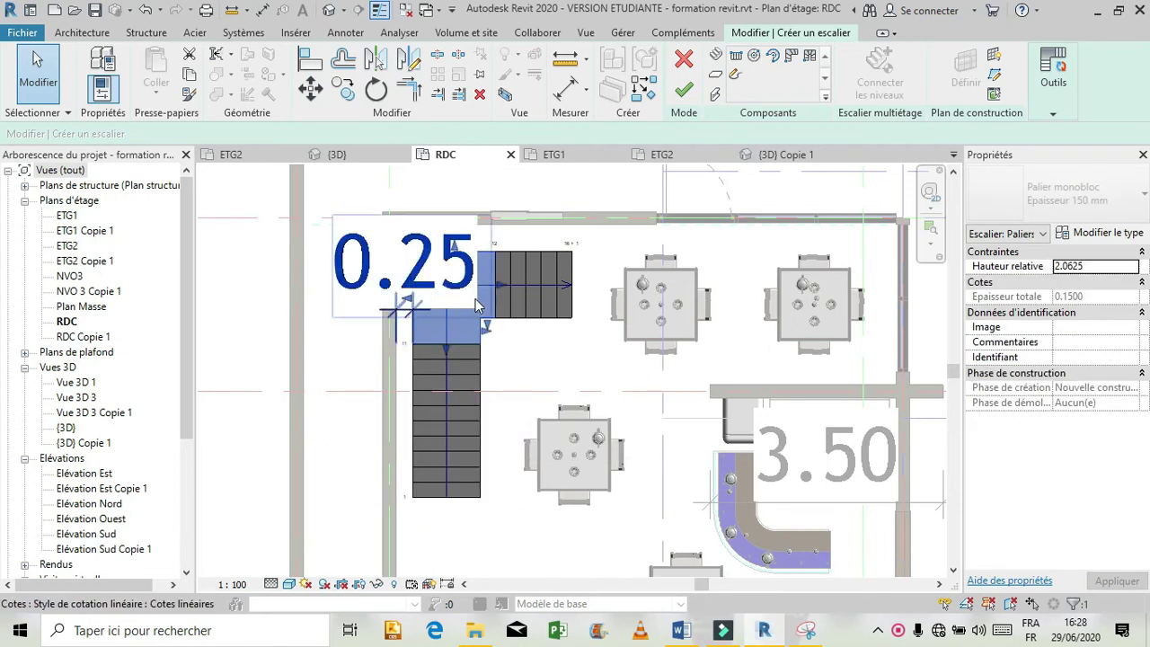
key(Return)
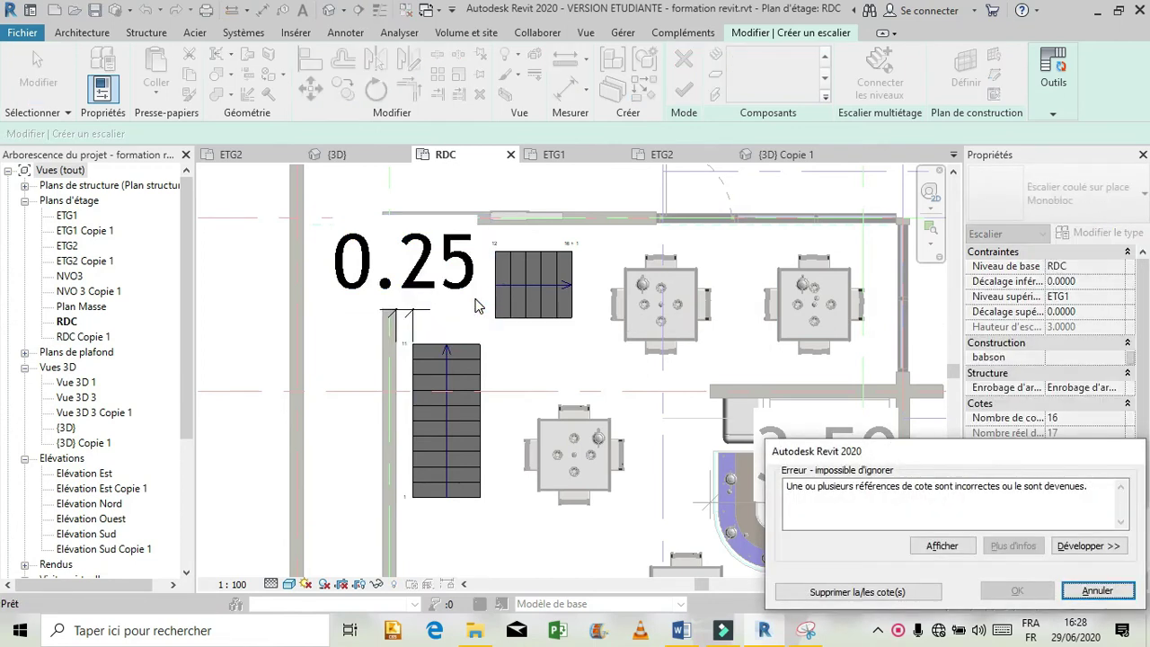
click(1102, 594)
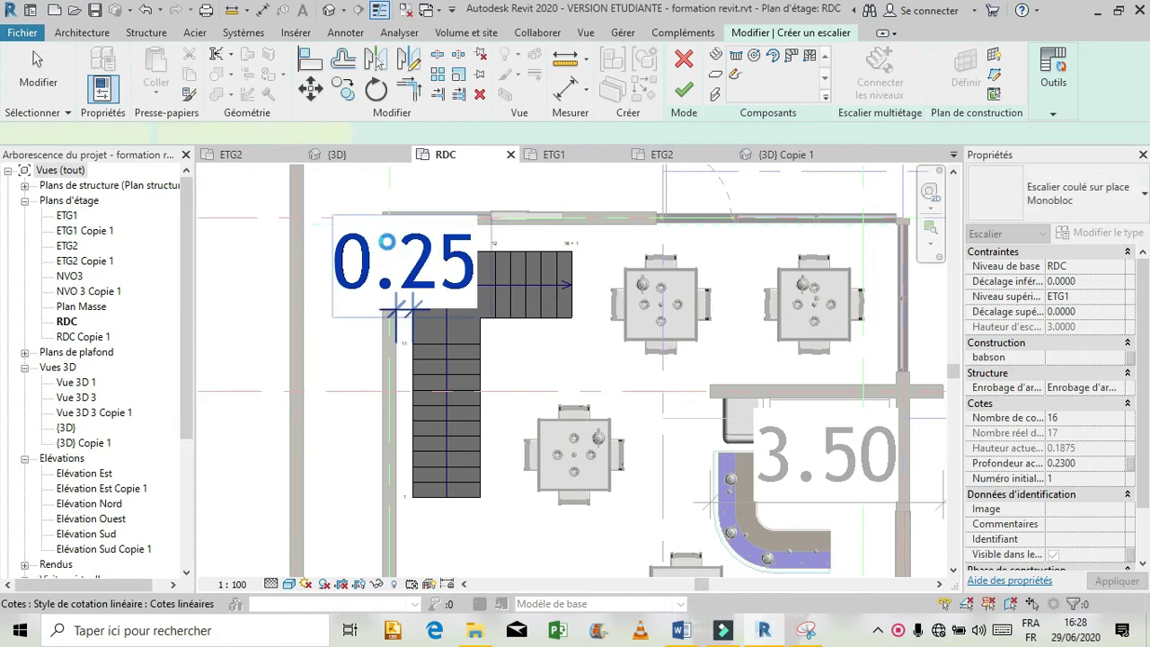
click(365, 296)
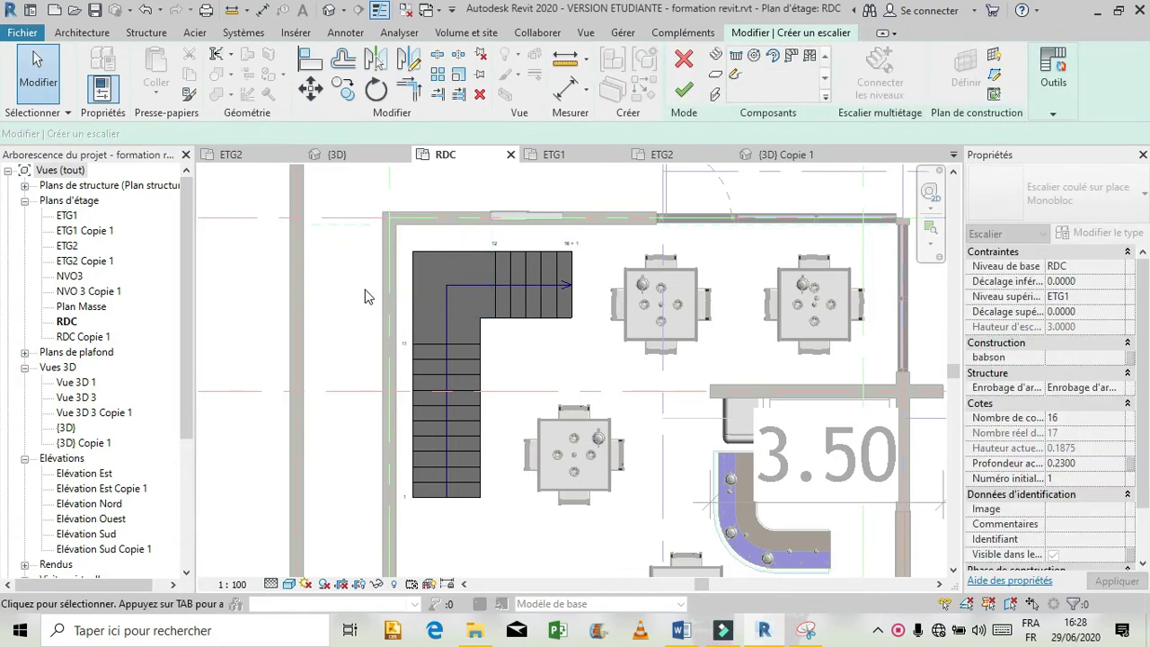
- Select the reference stair's upper straight run to inspect its dimensions, and return to the RDC plan of Projet1
click(432, 253)
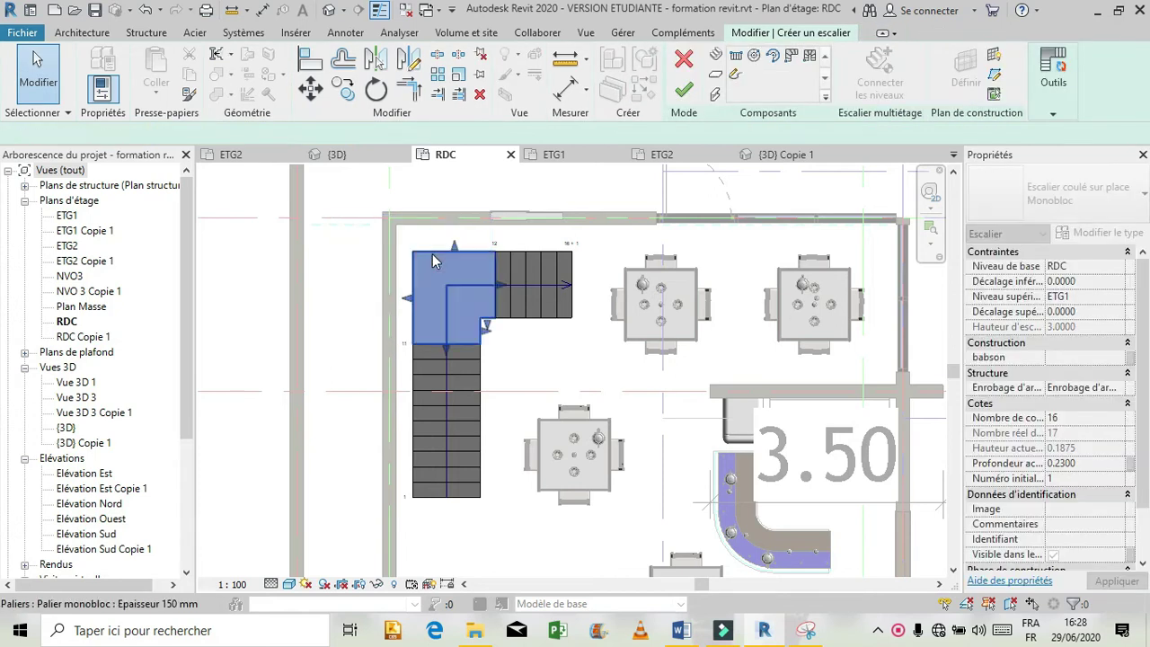
click(539, 315)
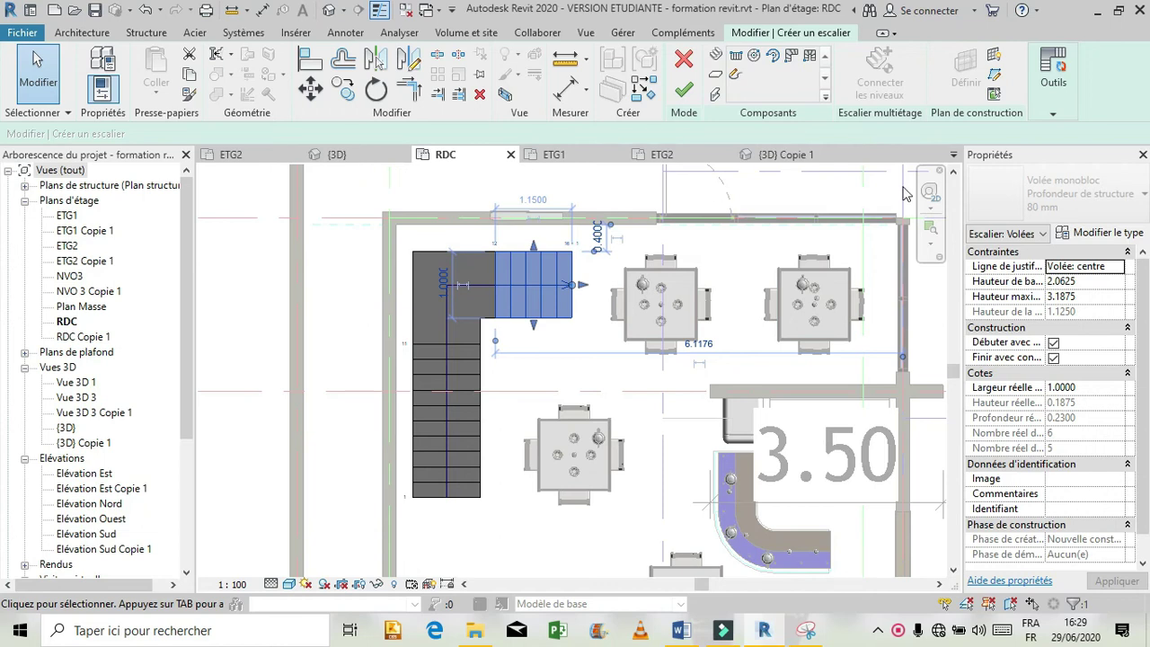
click(953, 155)
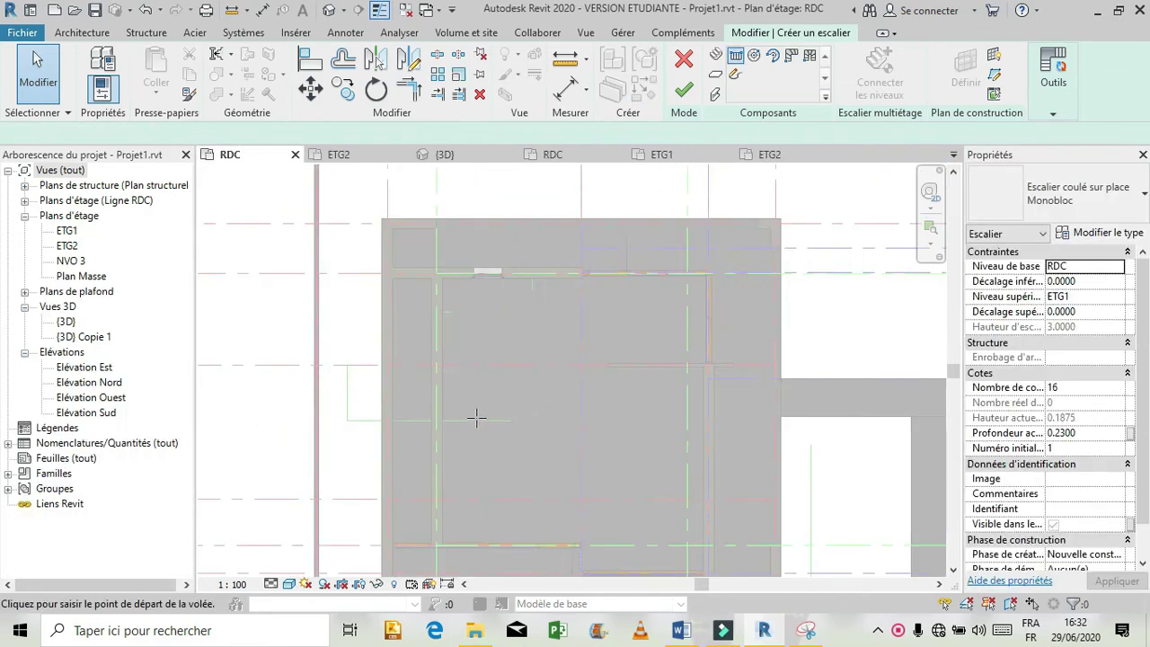
- Draw the stair's first straight run 2.30 m long, going vertically up the plan beside the interior wall
click(474, 416)
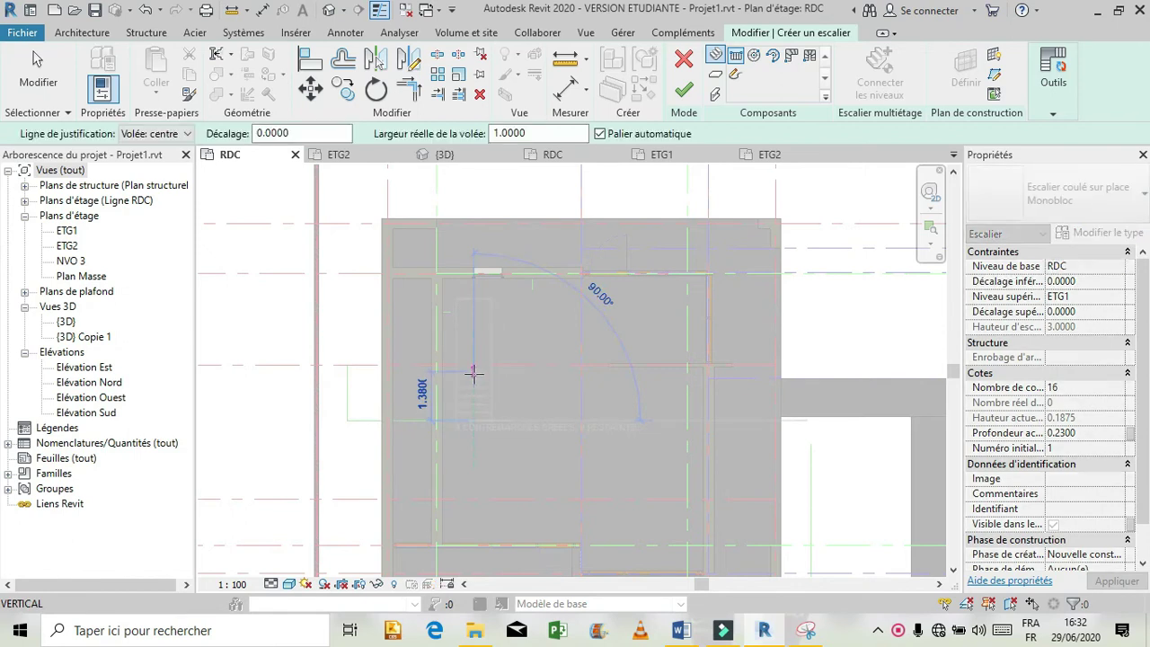
text(2.30)
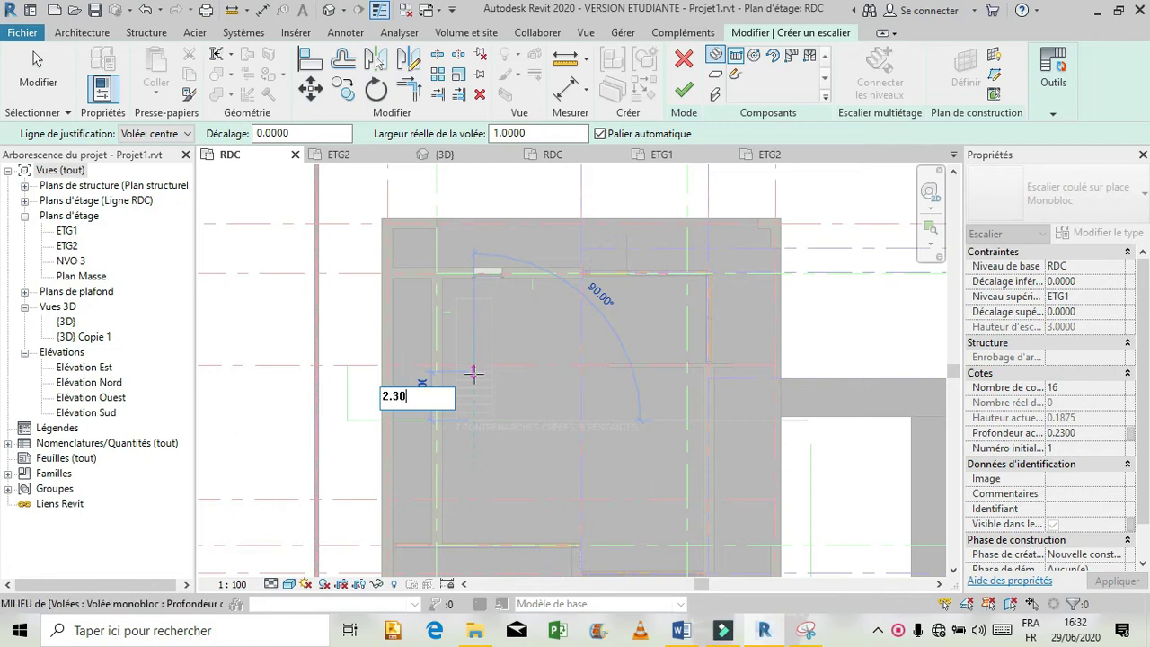
key(Return)
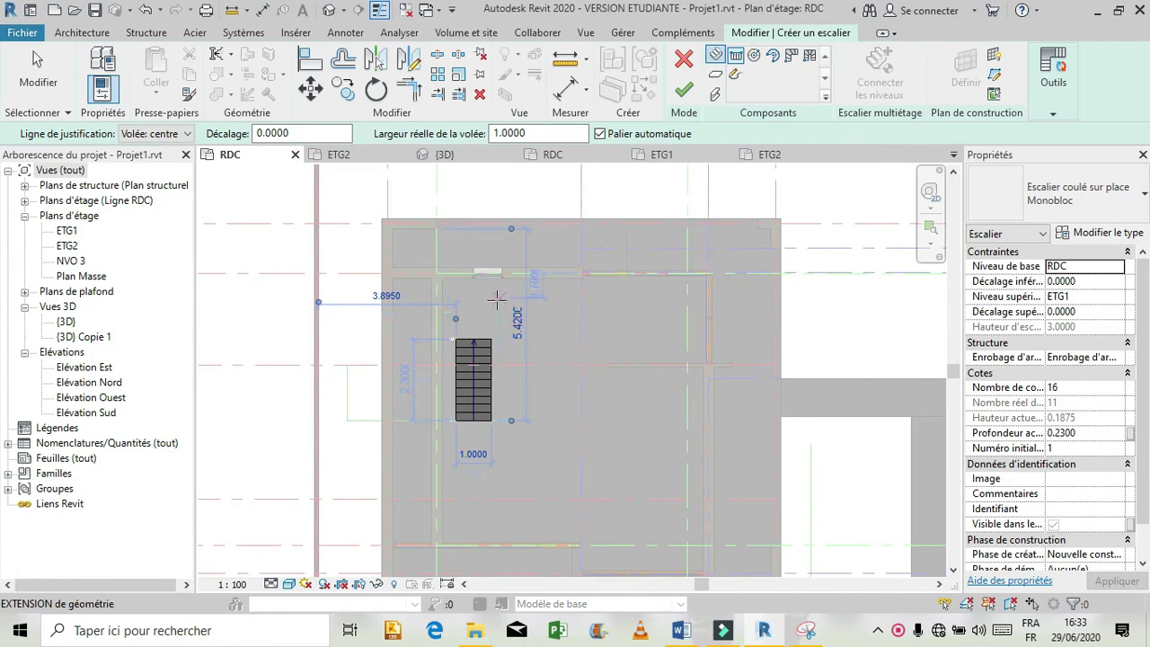
- Draw the second straight run horizontally to the right with a length of 1.15 m, forming an L with an automatic landing
click(500, 297)
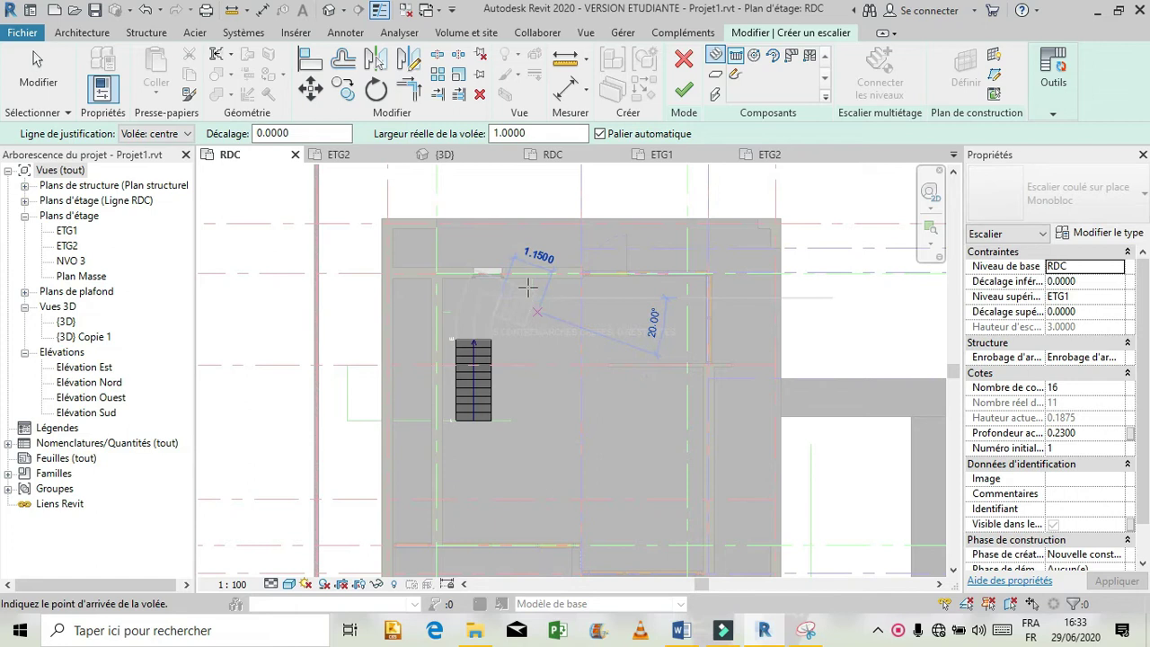
key(Escape)
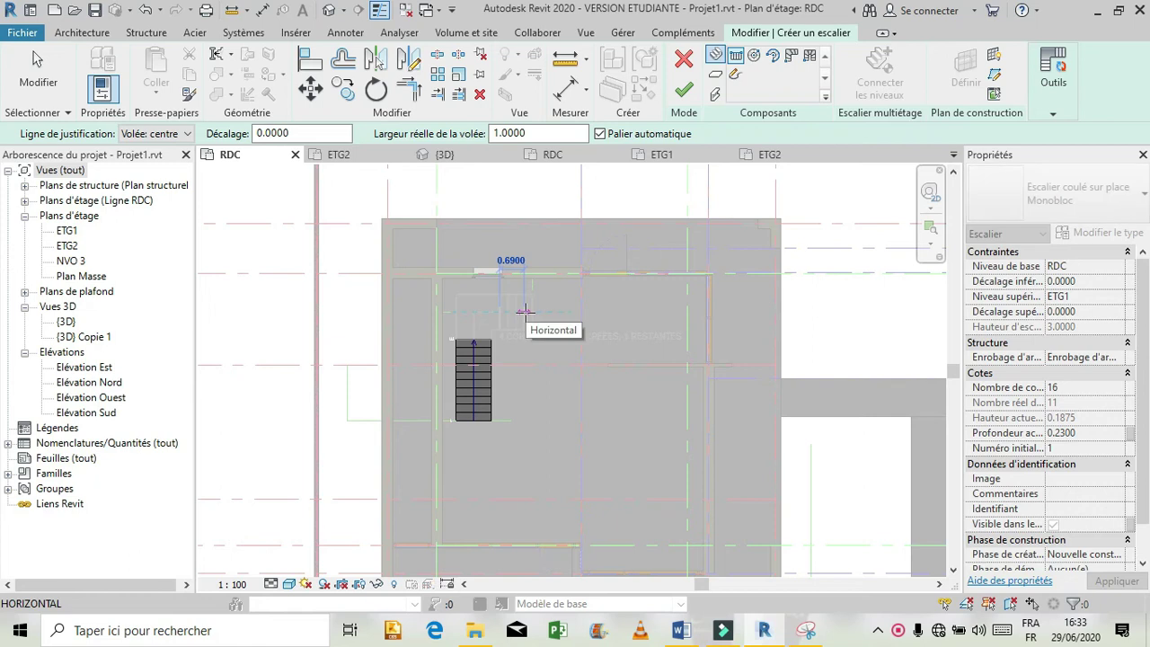
text(1)
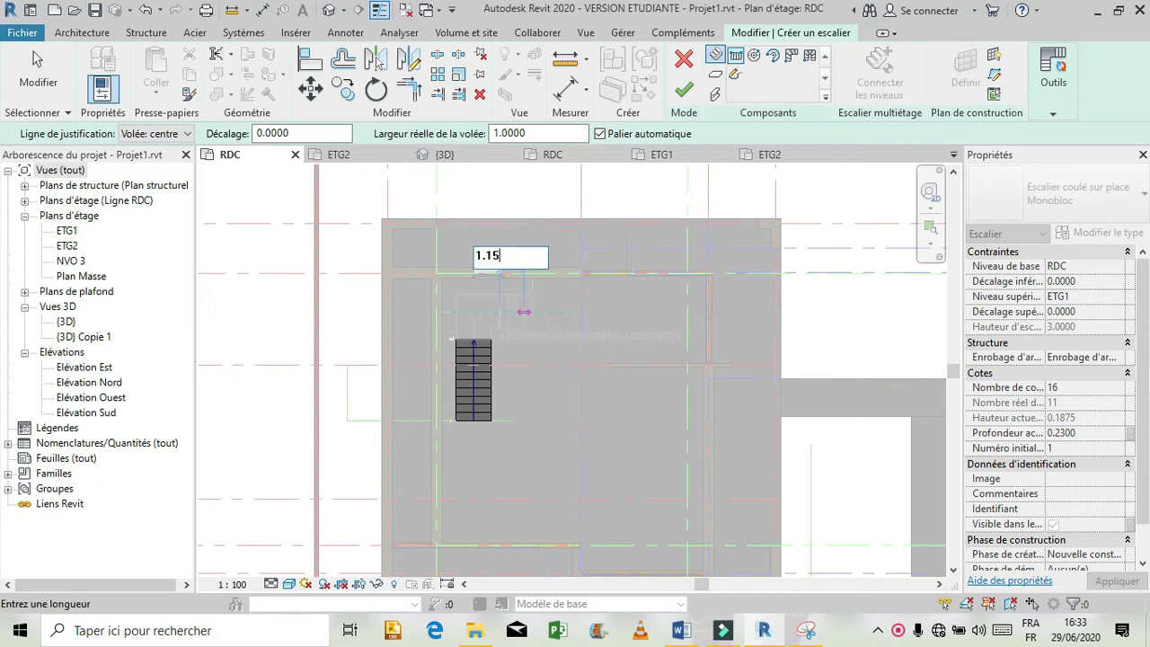
text(.15)
key(Return)
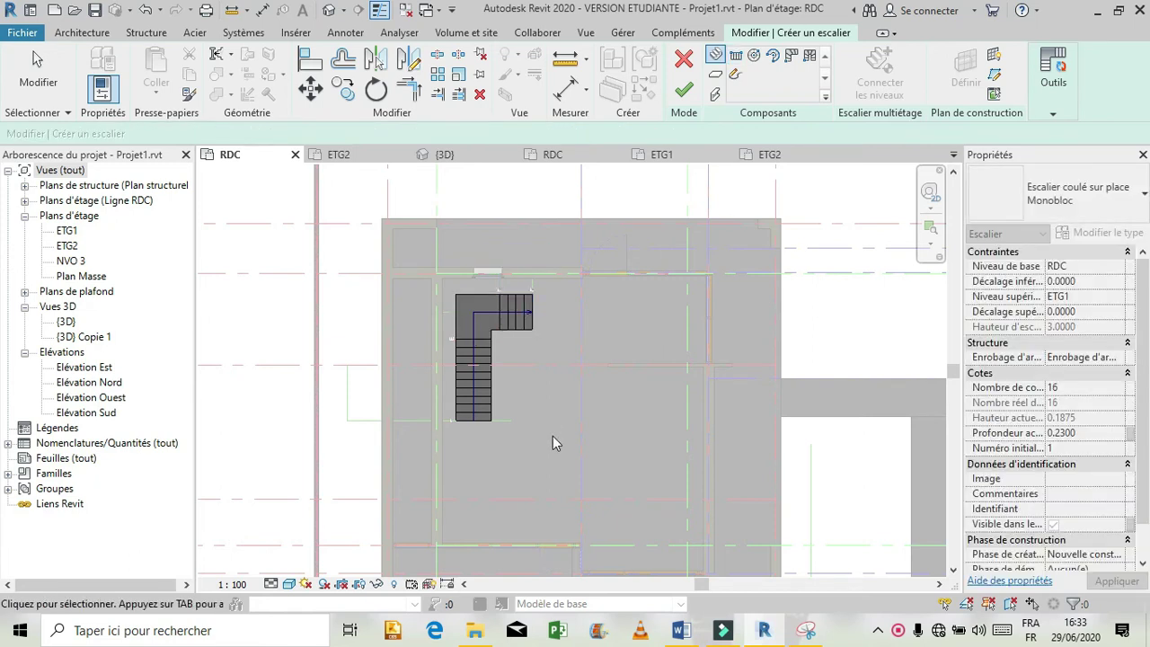
key(Escape)
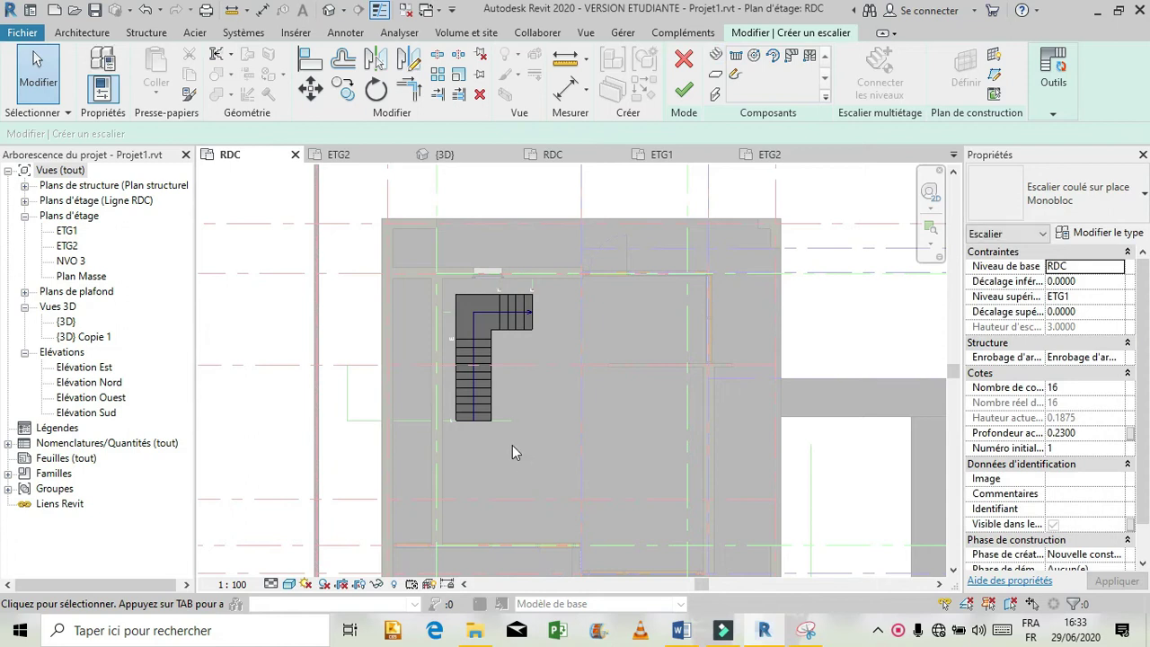
- Set the distance between the lower run and the wall on its left to 0.25 m
scroll(490, 416, up, 1)
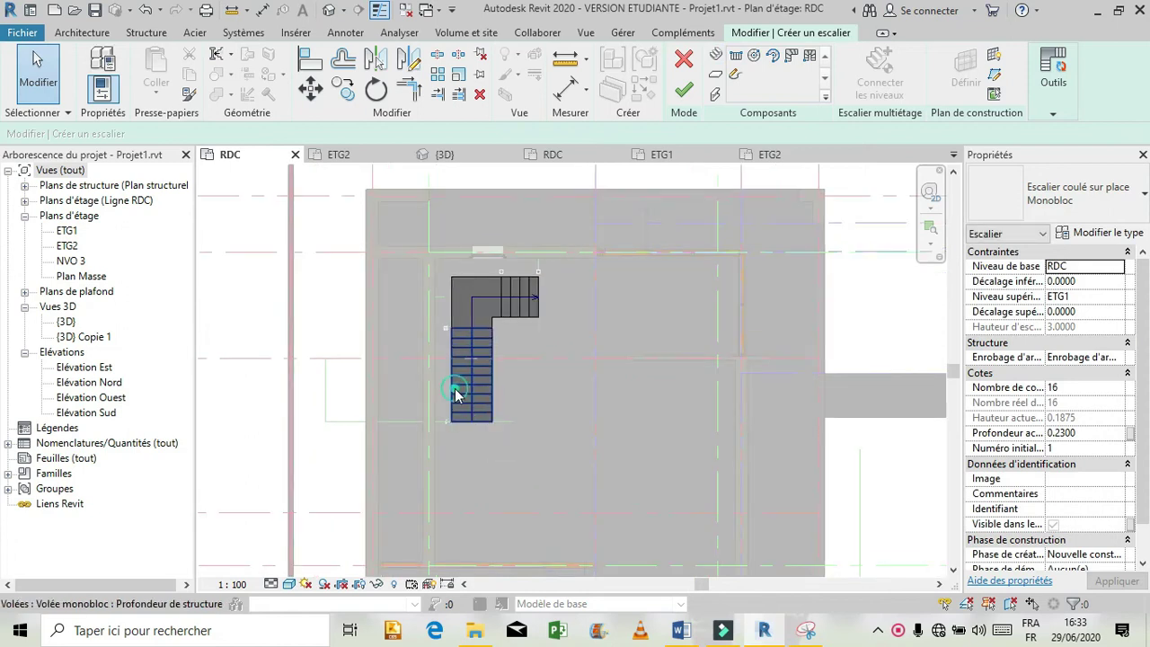
click(456, 394)
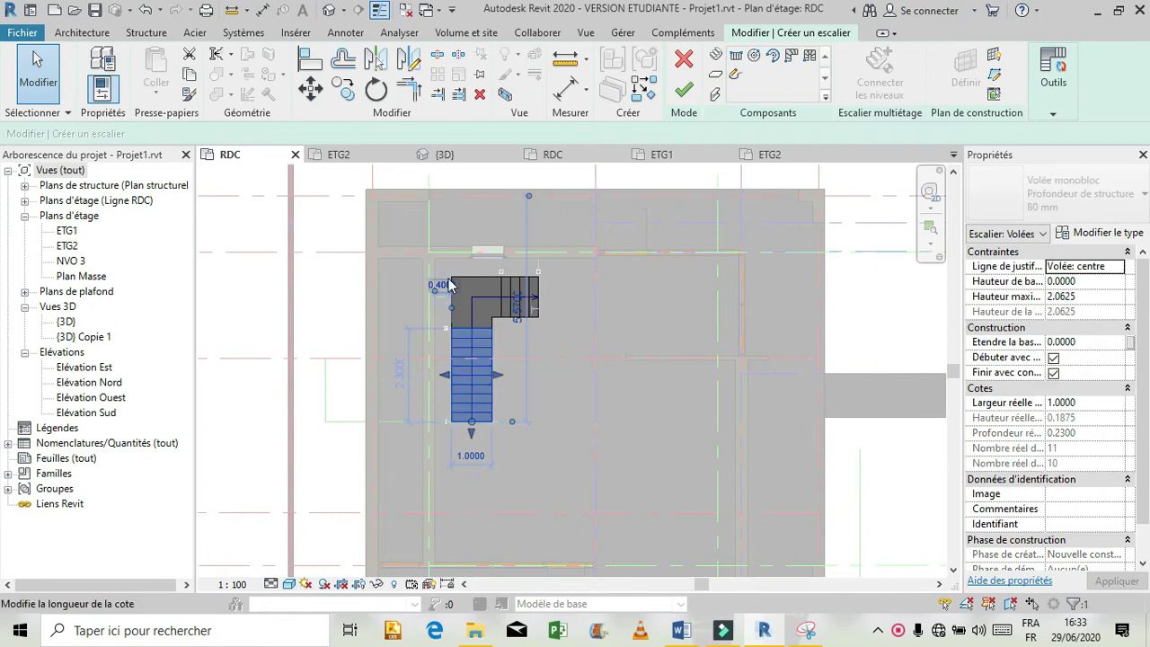
scroll(449, 285, up, 3)
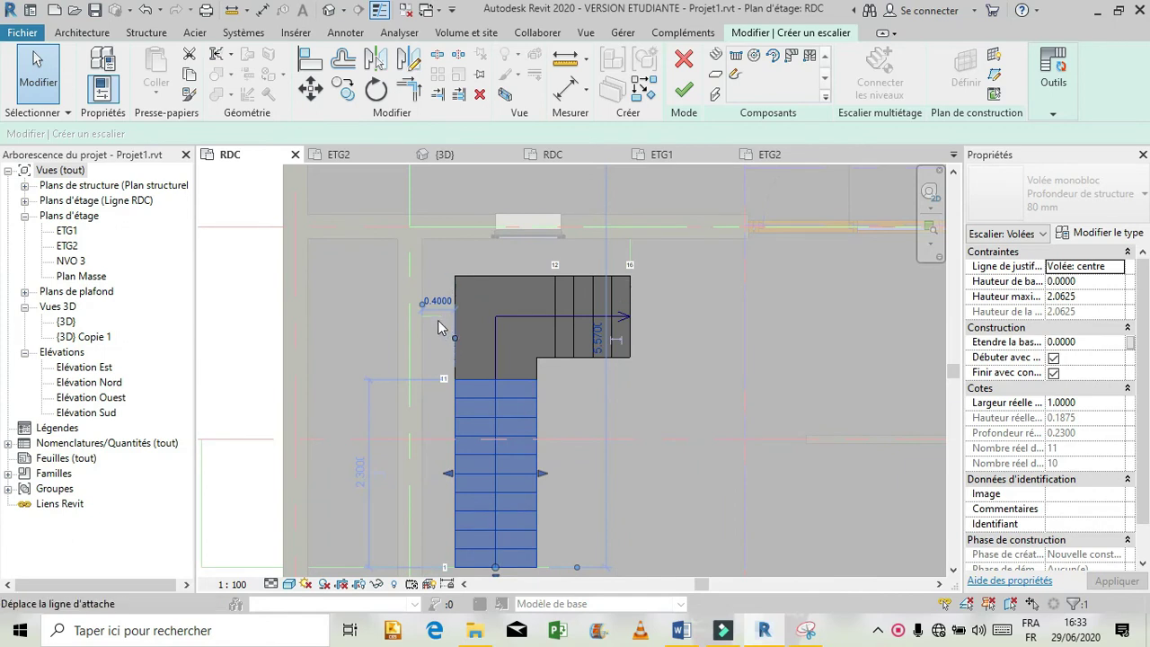
click(440, 301)
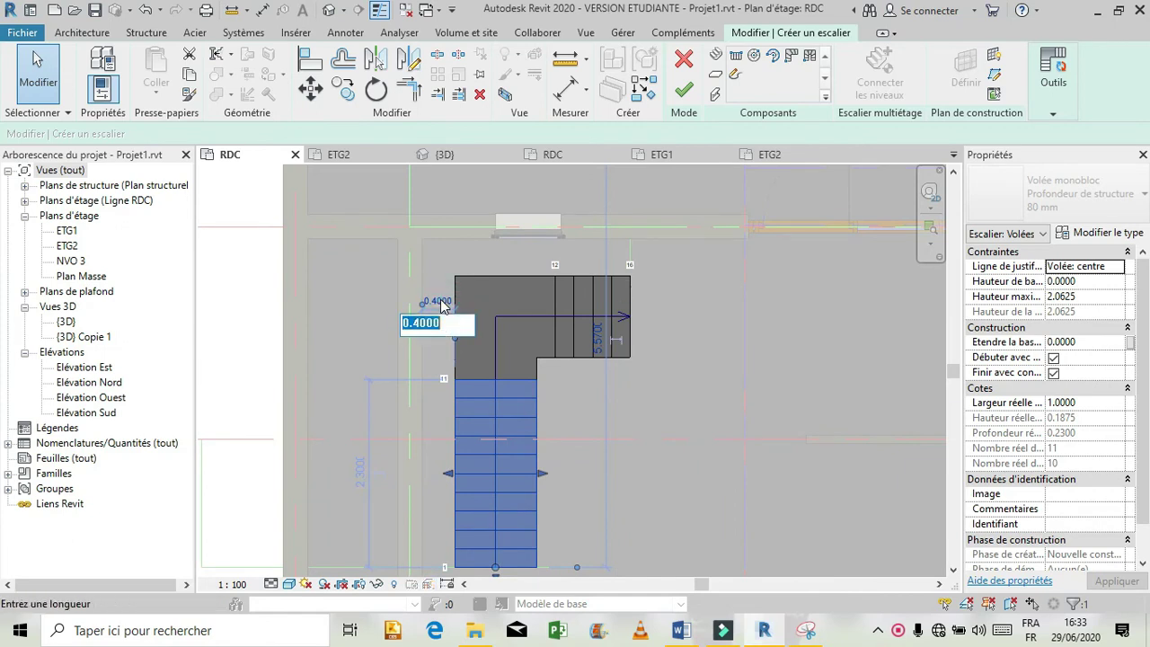
text(0.25)
key(Return)
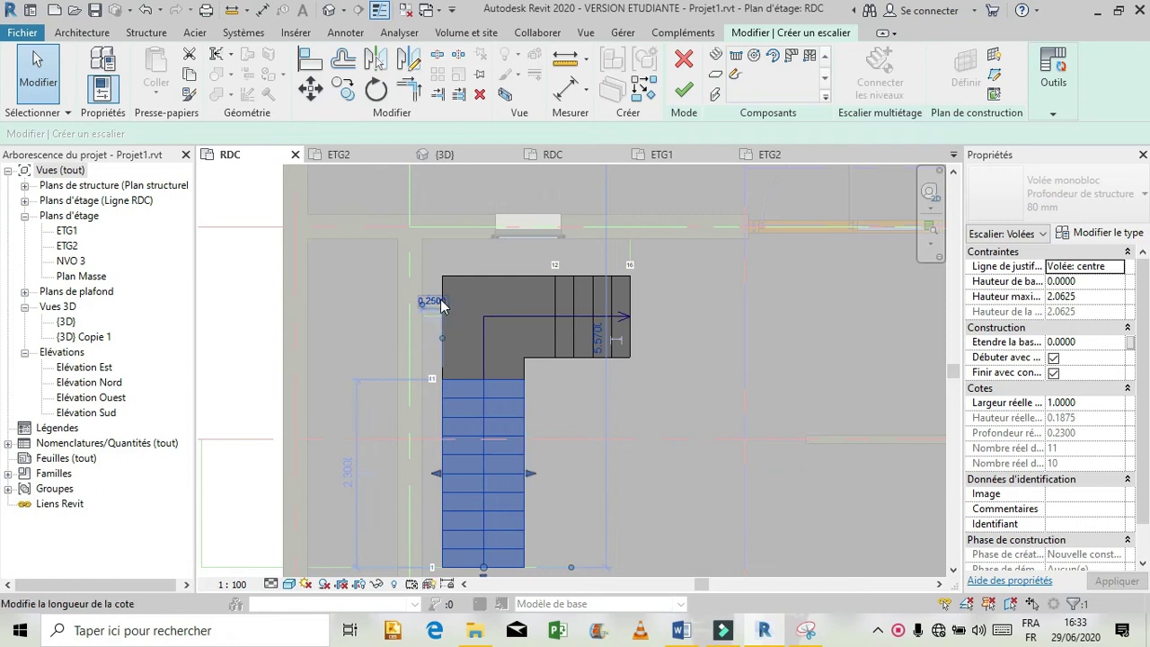
- Set the distance between the upper run and the wall above it to 0.4 m, and finish the stair
click(578, 284)
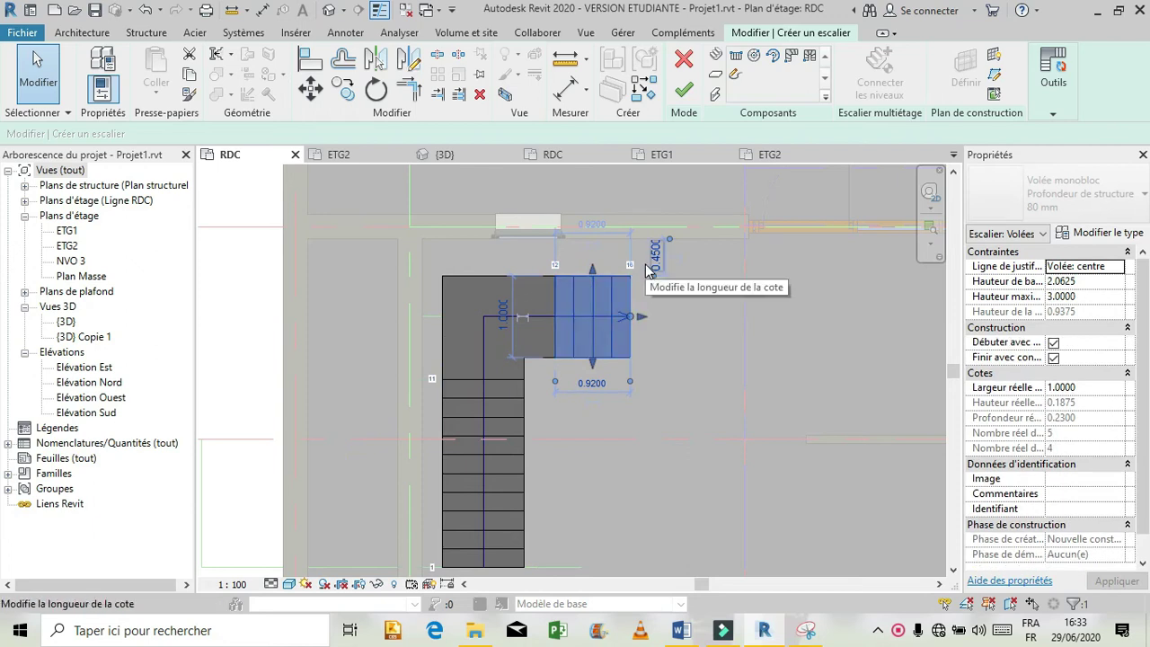
click(654, 259)
text(0.4)
key(Return)
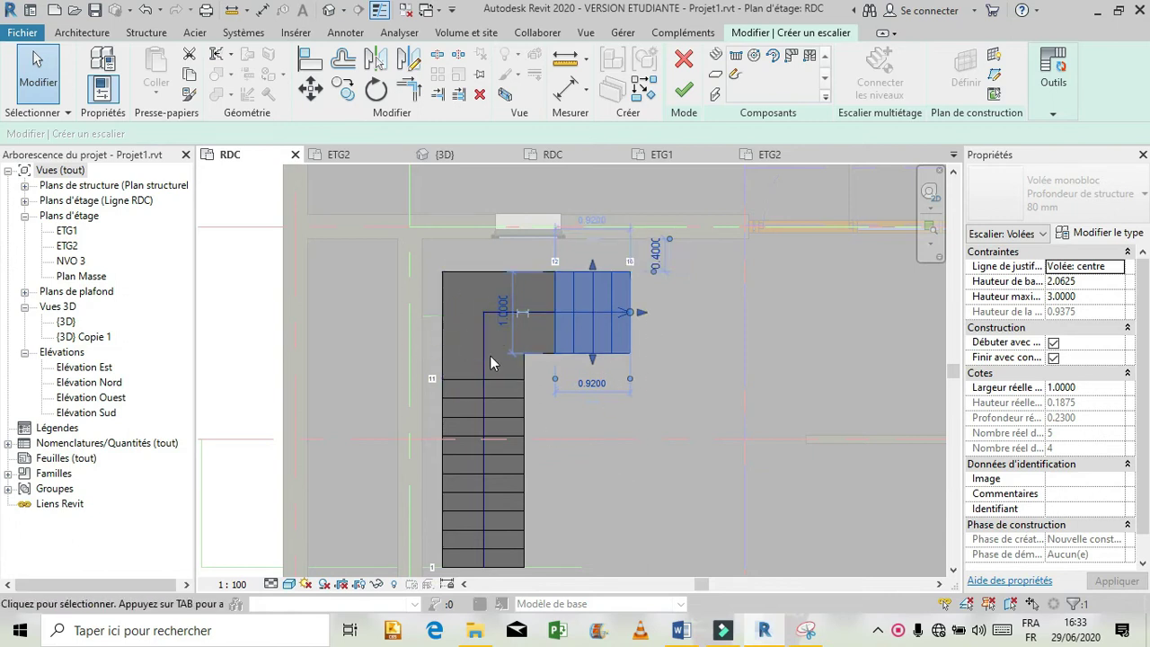
scroll(505, 300, down, 1)
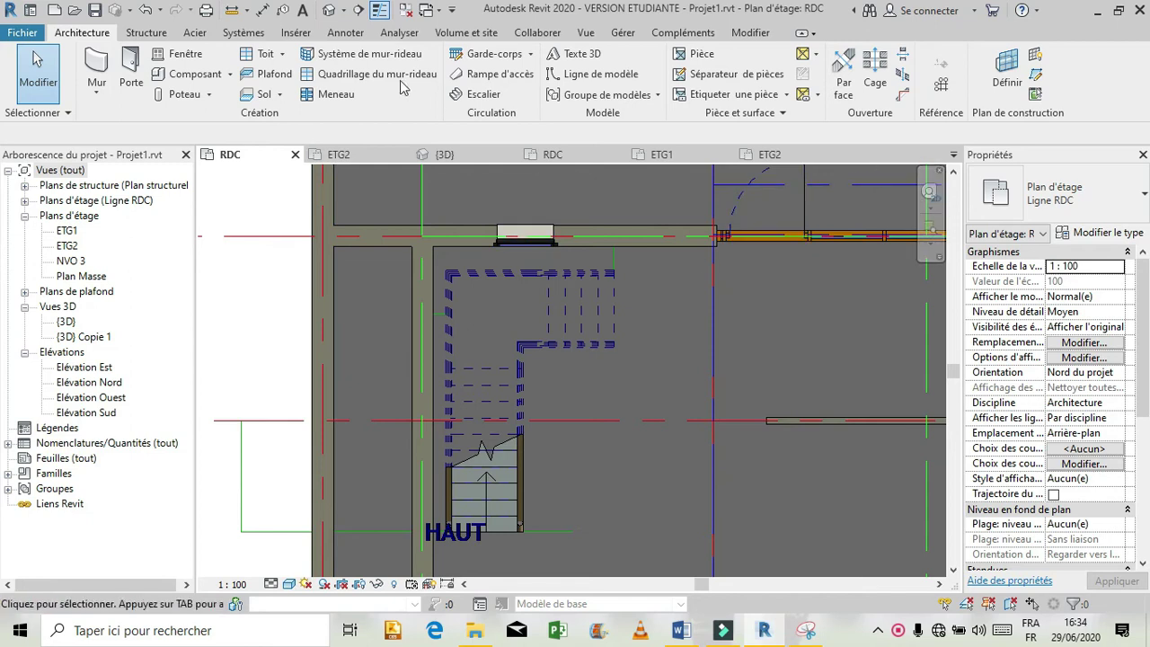
- Examine the new stair and its floor opening in the {3D} Copie 1 view, from above and from a lower angle
click(328, 11)
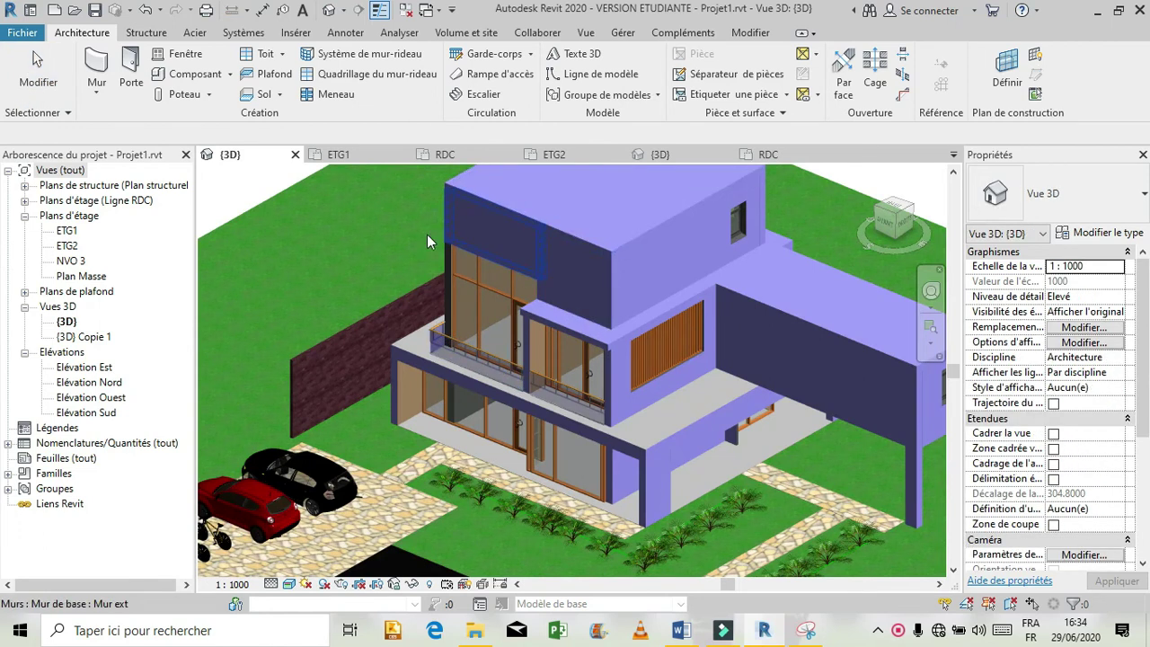
click(953, 154)
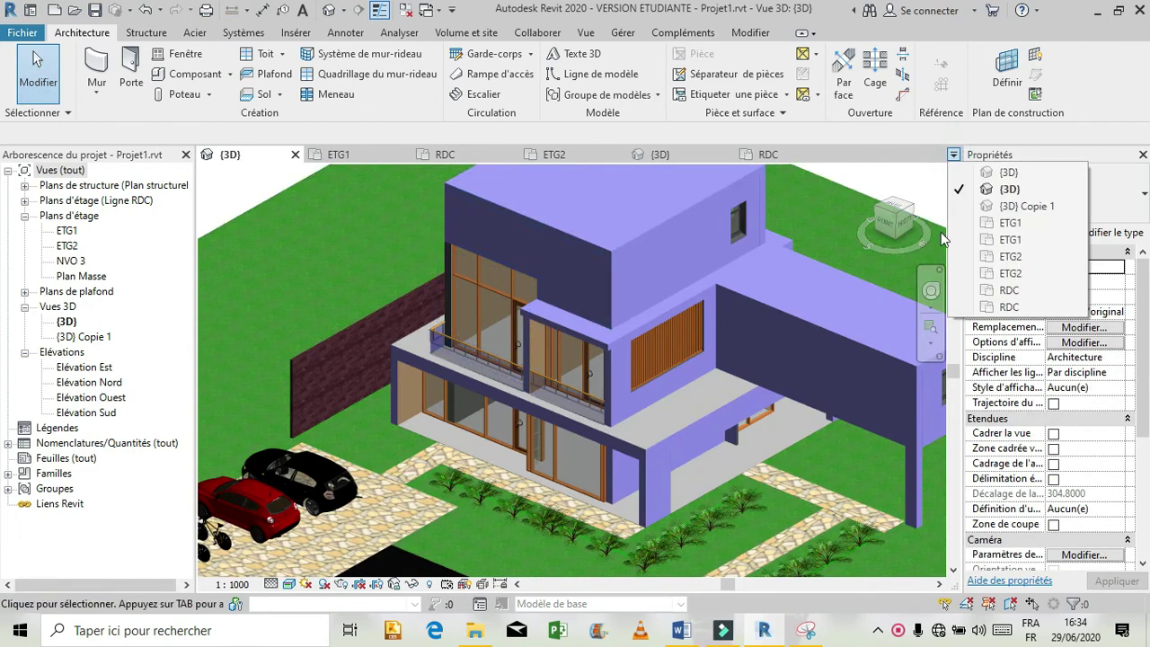
click(1007, 209)
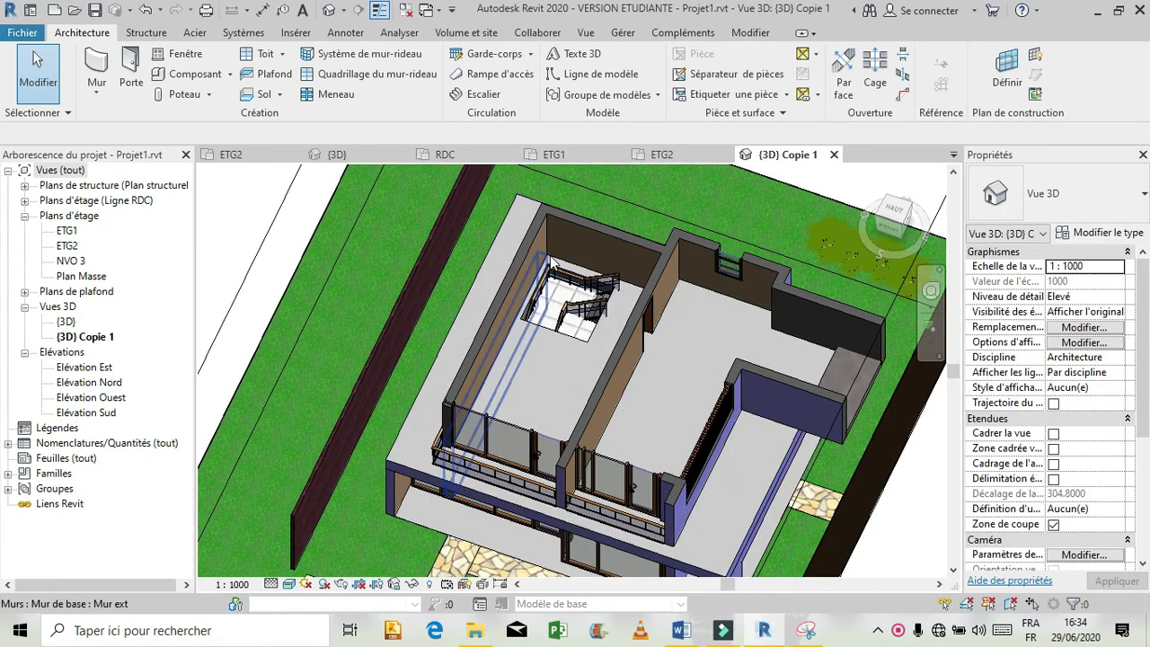
scroll(551, 260, up, 1)
scroll(551, 261, up, 4)
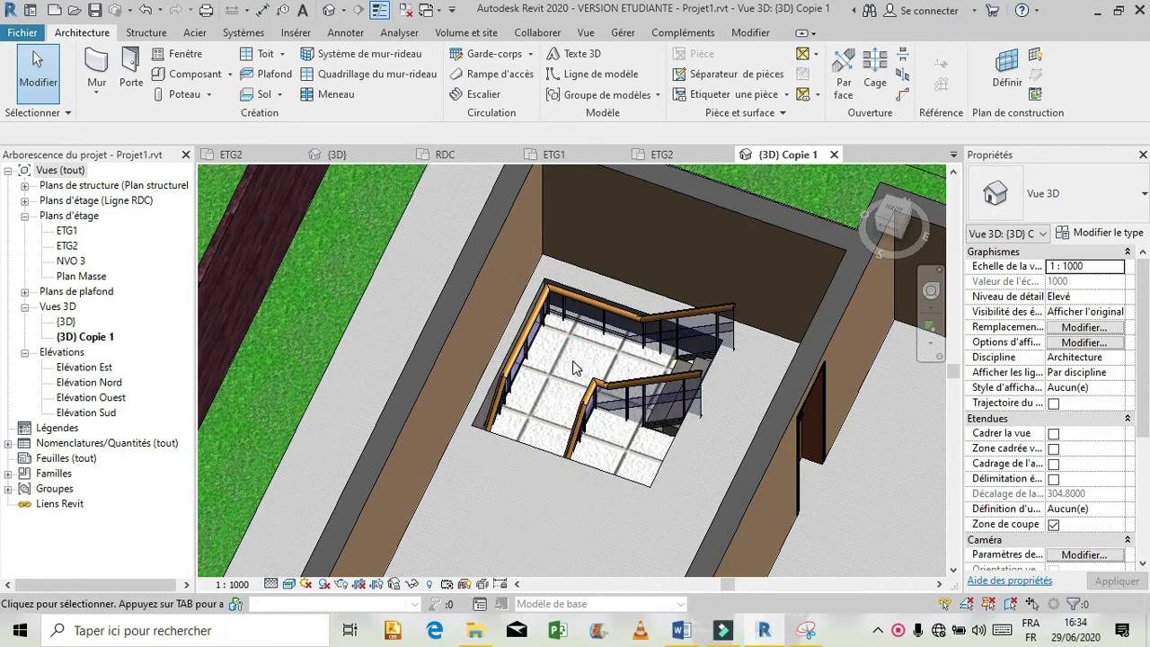
scroll(572, 368, down, 3)
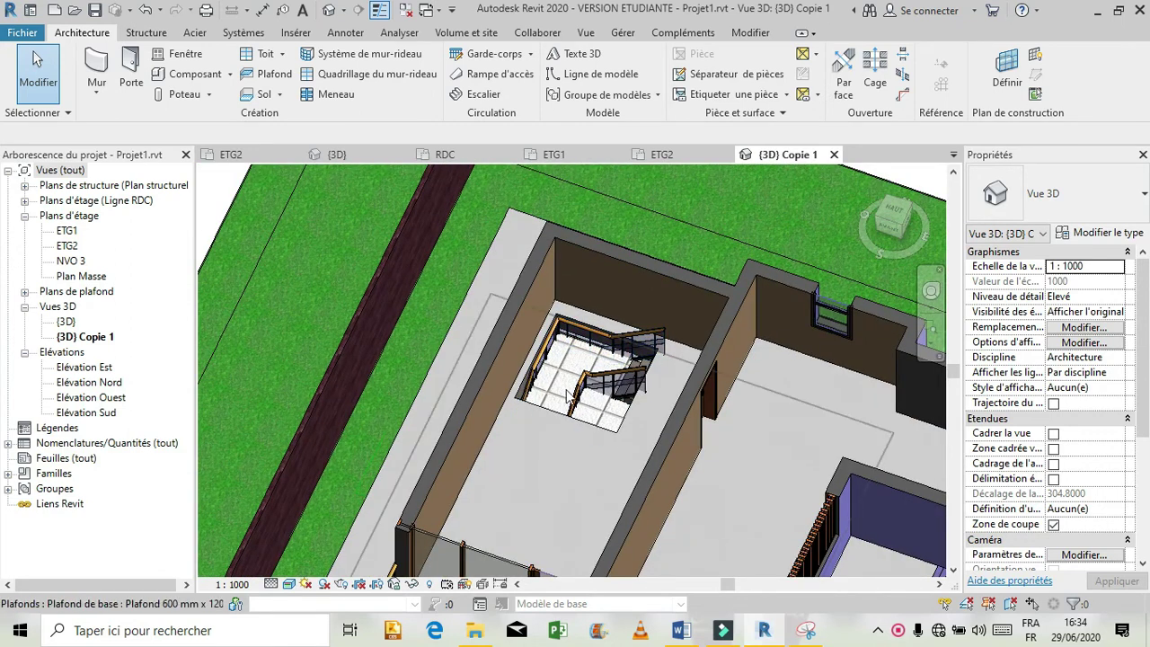
scroll(567, 396, down, 3)
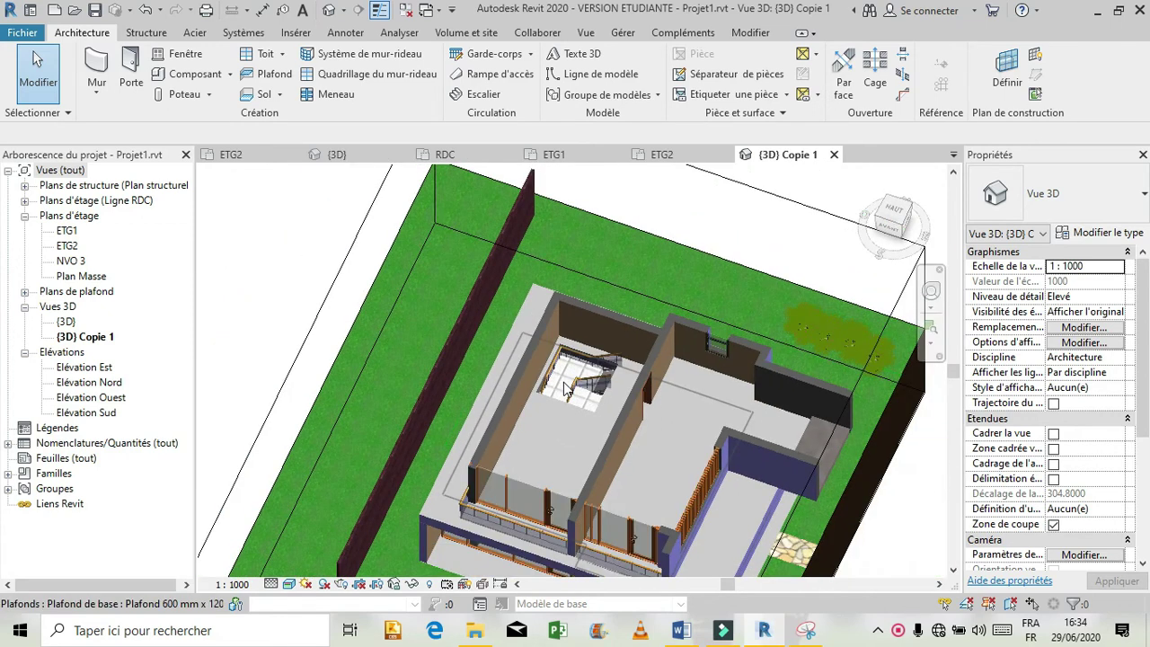
click(932, 290)
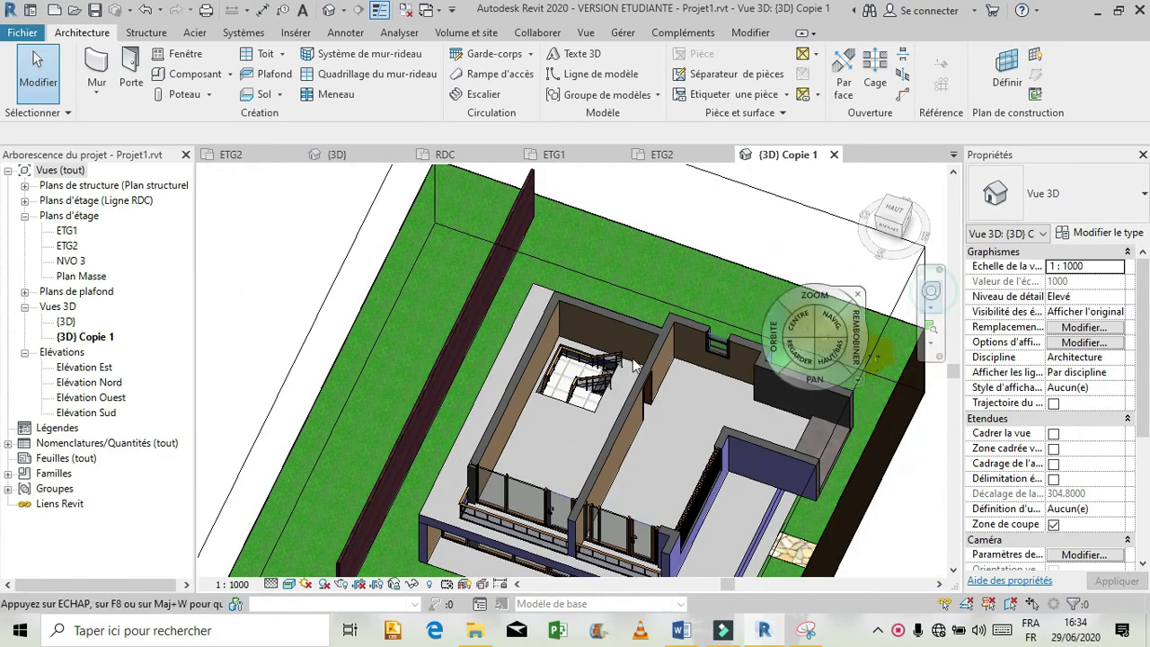
drag(648, 409, 627, 324)
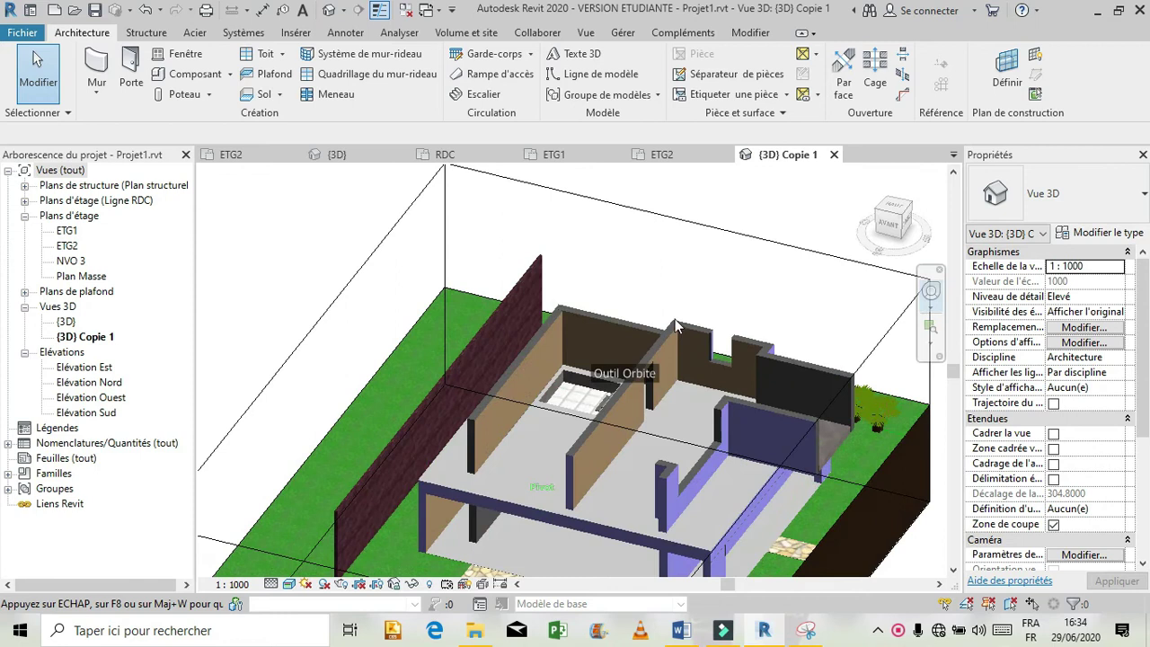
drag(709, 330, 709, 331)
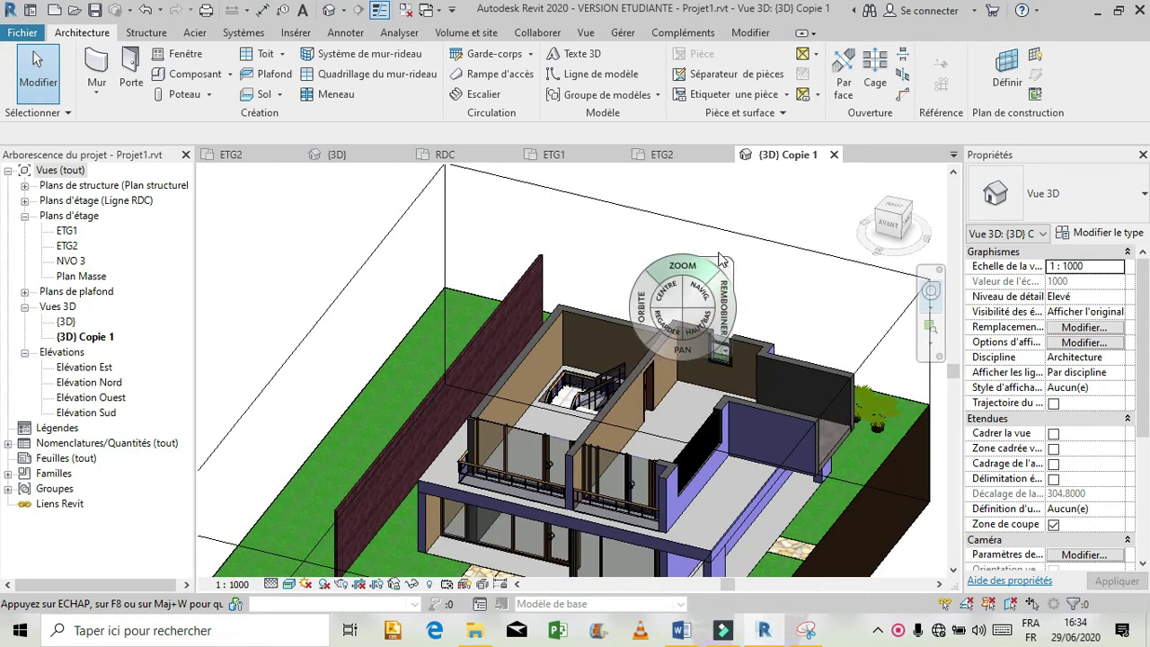
click(730, 261)
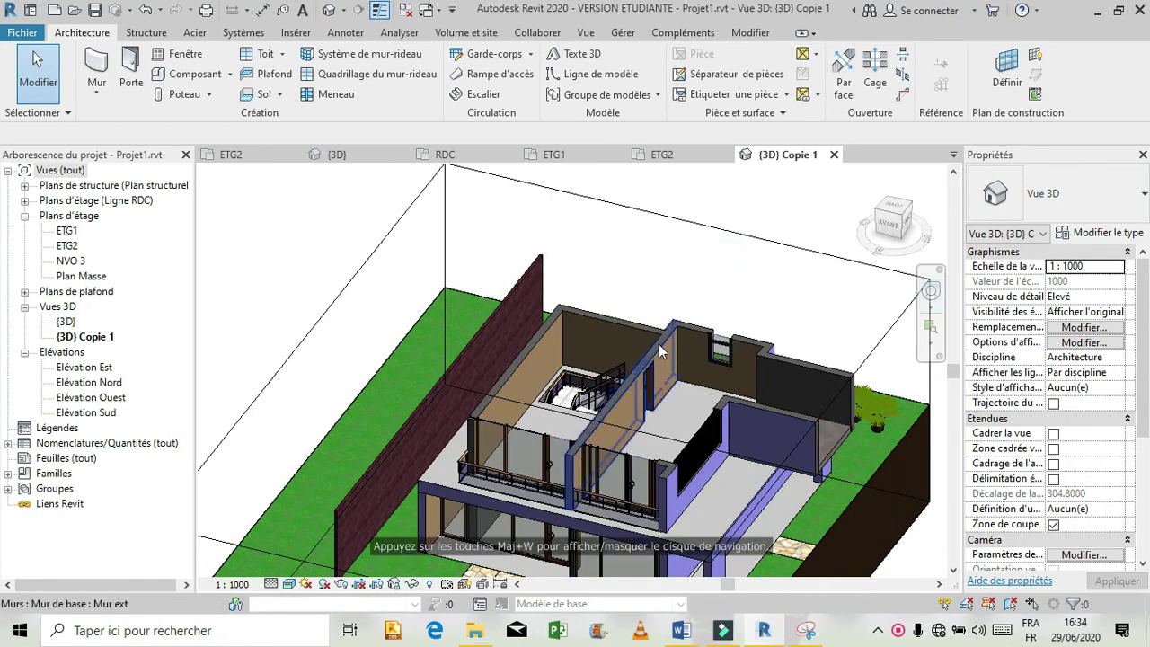
- Open the Elévation Est view, set its visual style to Image filaire, and inspect the stair around the ETG1 level
click(101, 369)
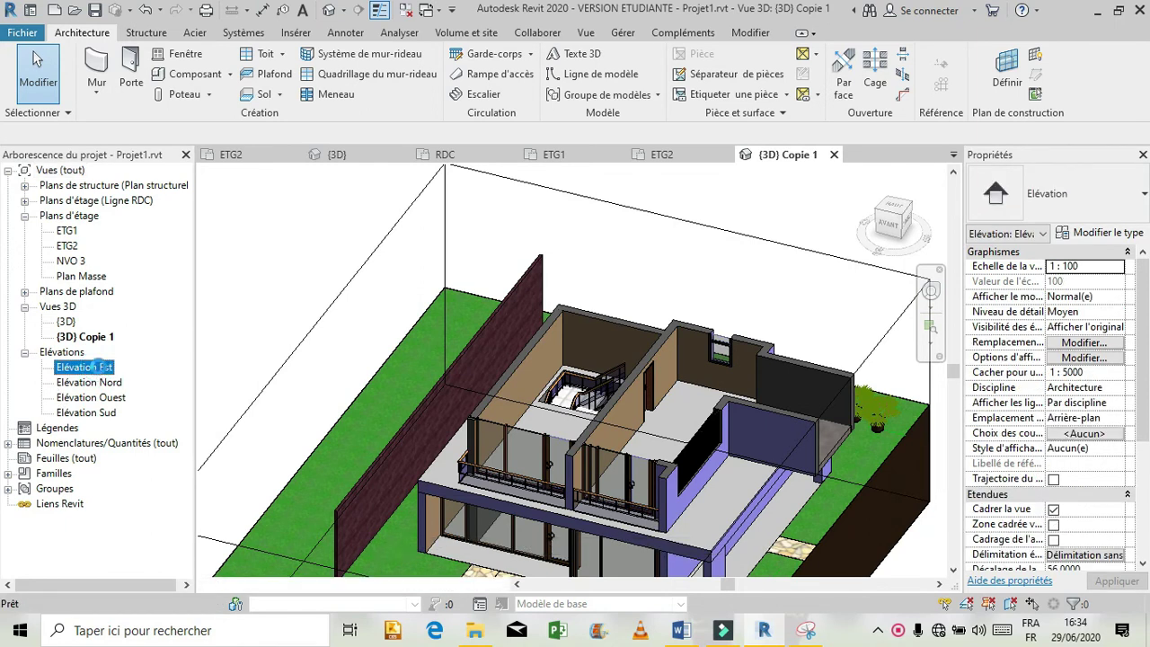
double_click(86, 369)
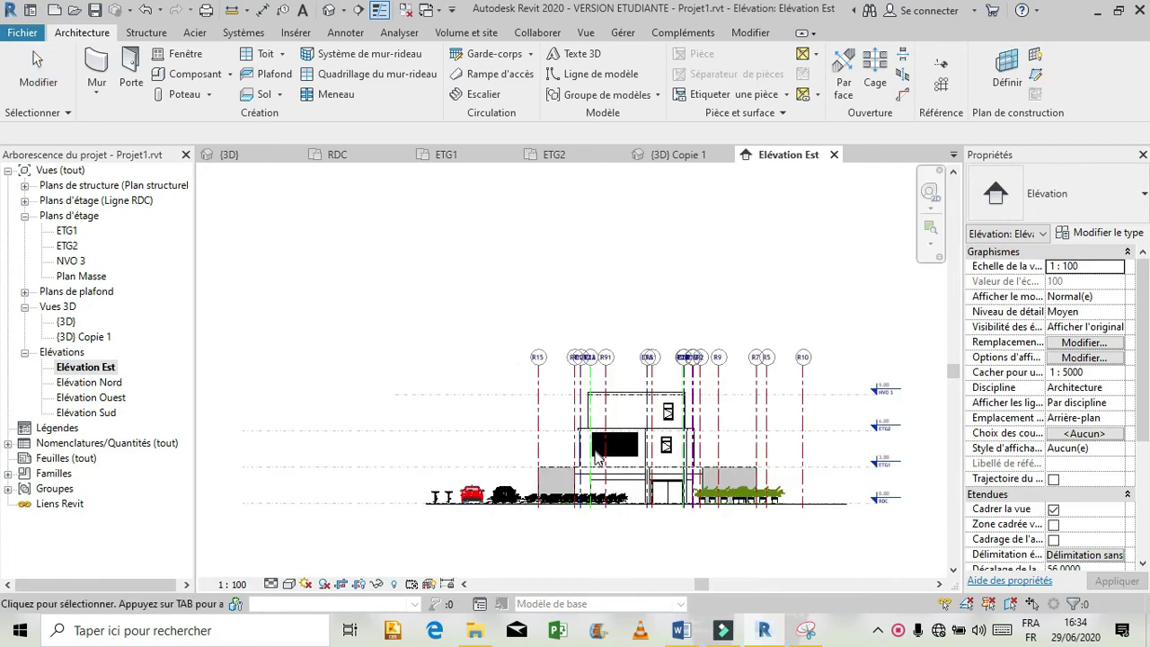
click(284, 589)
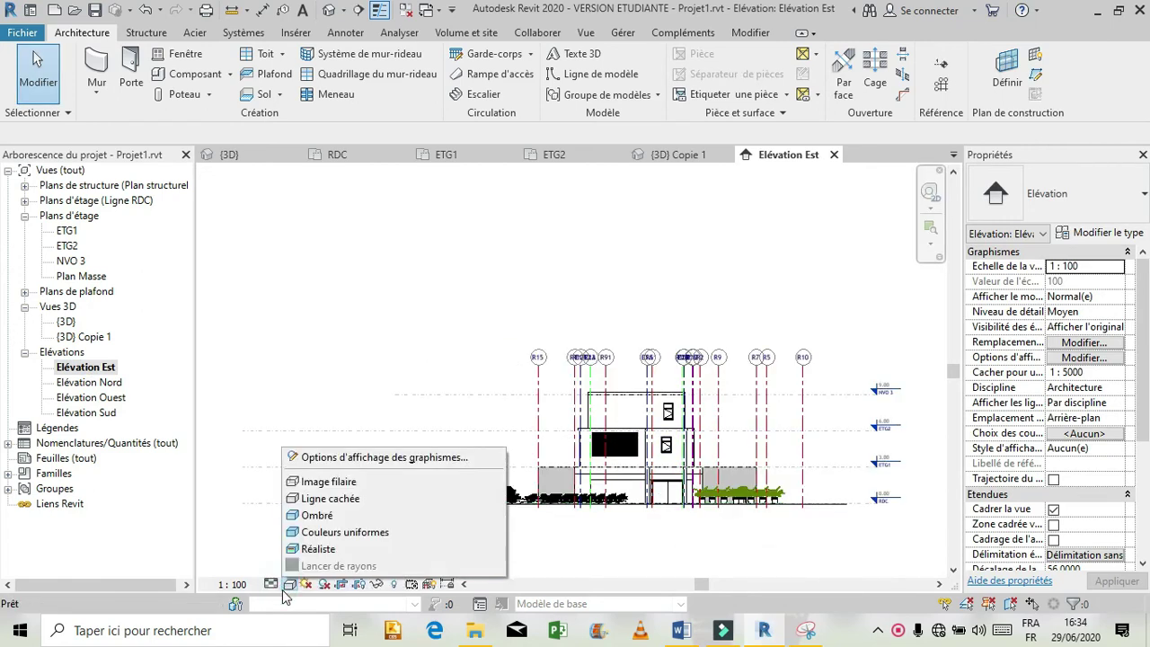
click(345, 485)
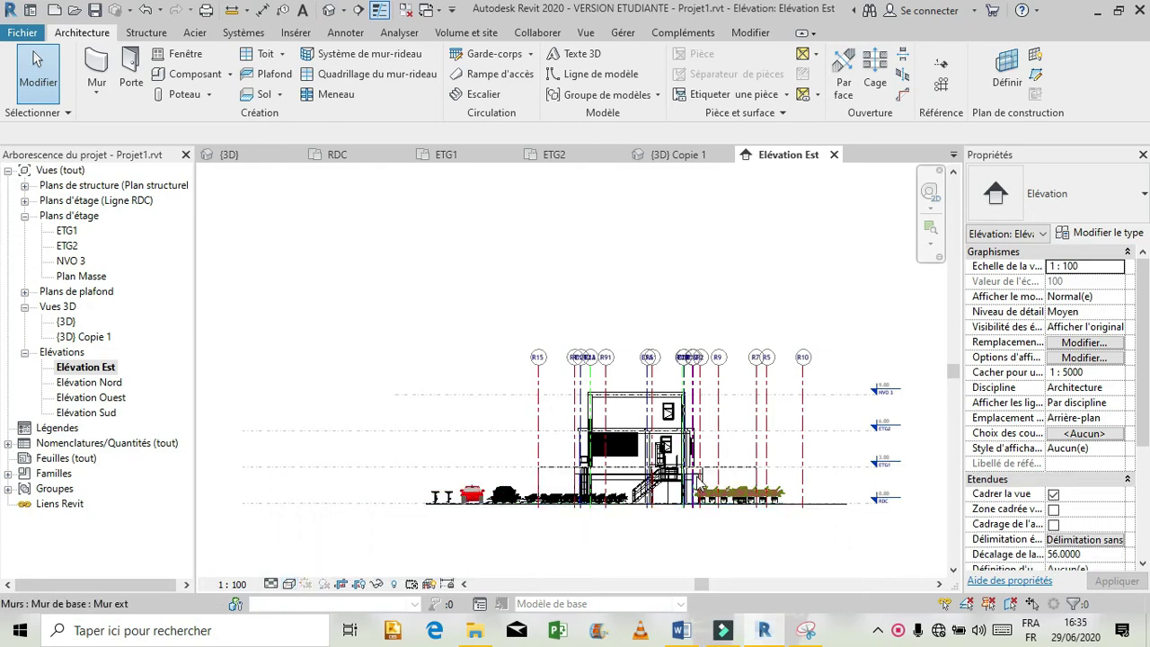
scroll(668, 502, up, 5)
scroll(668, 501, up, 5)
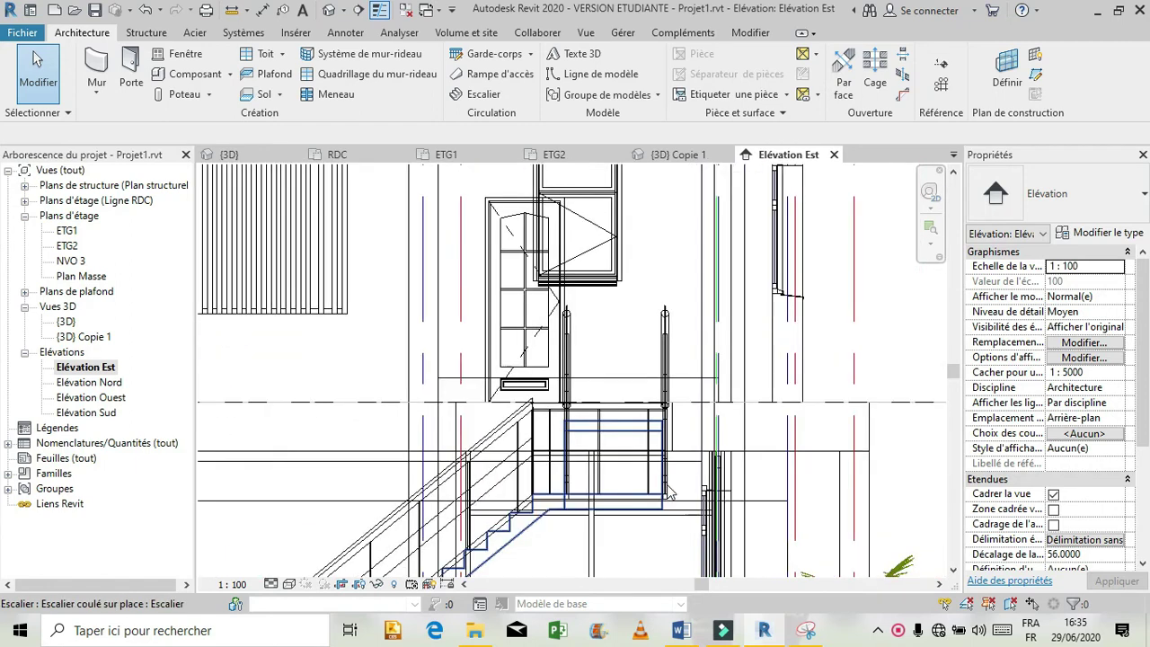
scroll(667, 492, down, 3)
scroll(671, 490, down, 5)
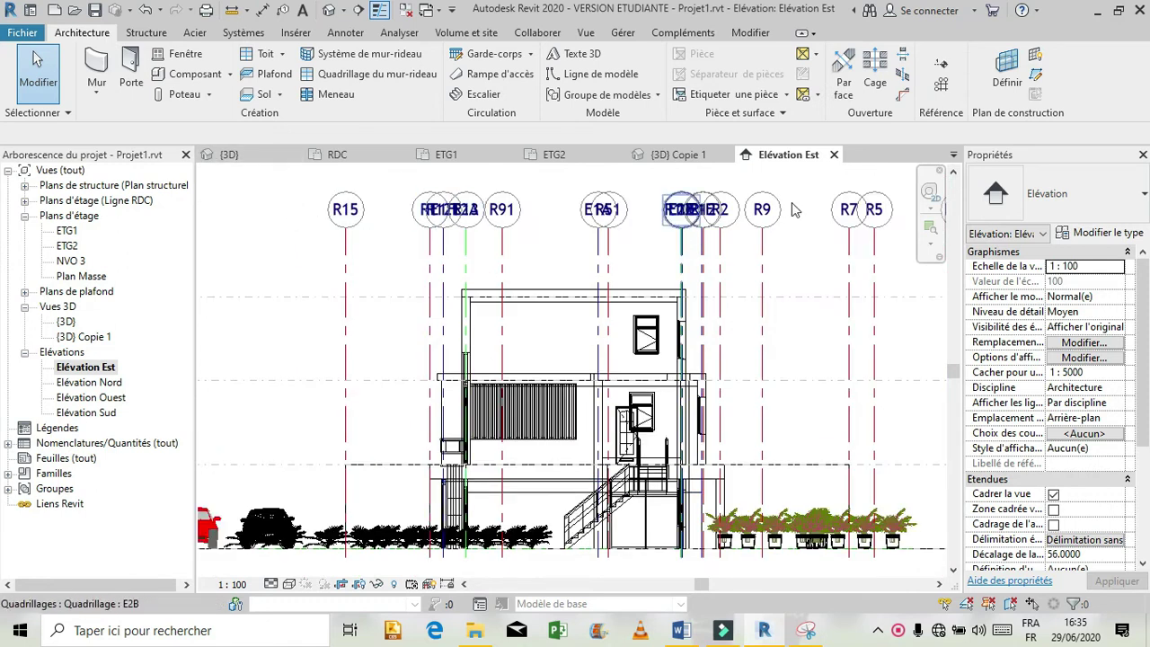
- Examine the stair and its floor opening from above in the {3D} Copie 1 view
click(684, 156)
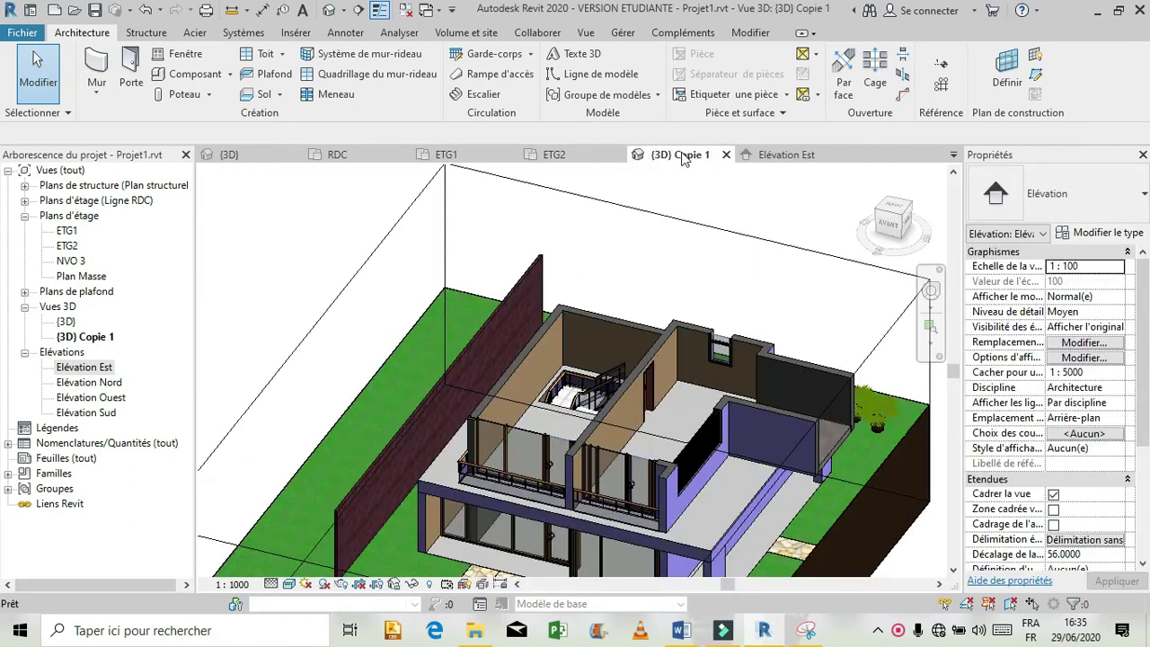
click(901, 211)
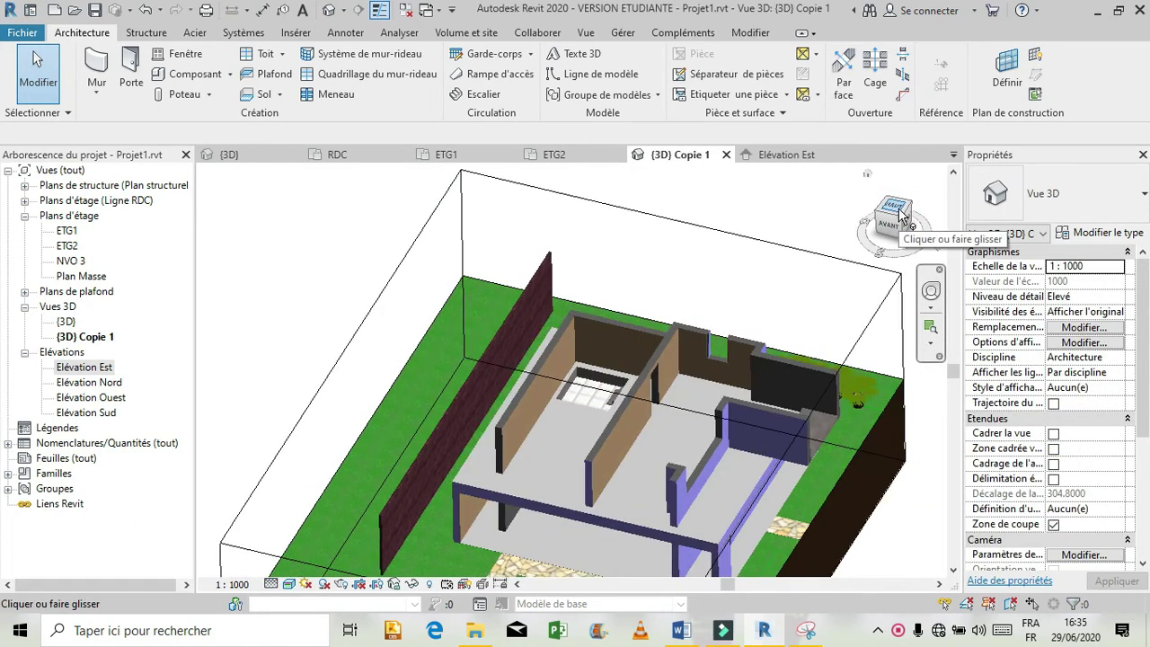
click(900, 211)
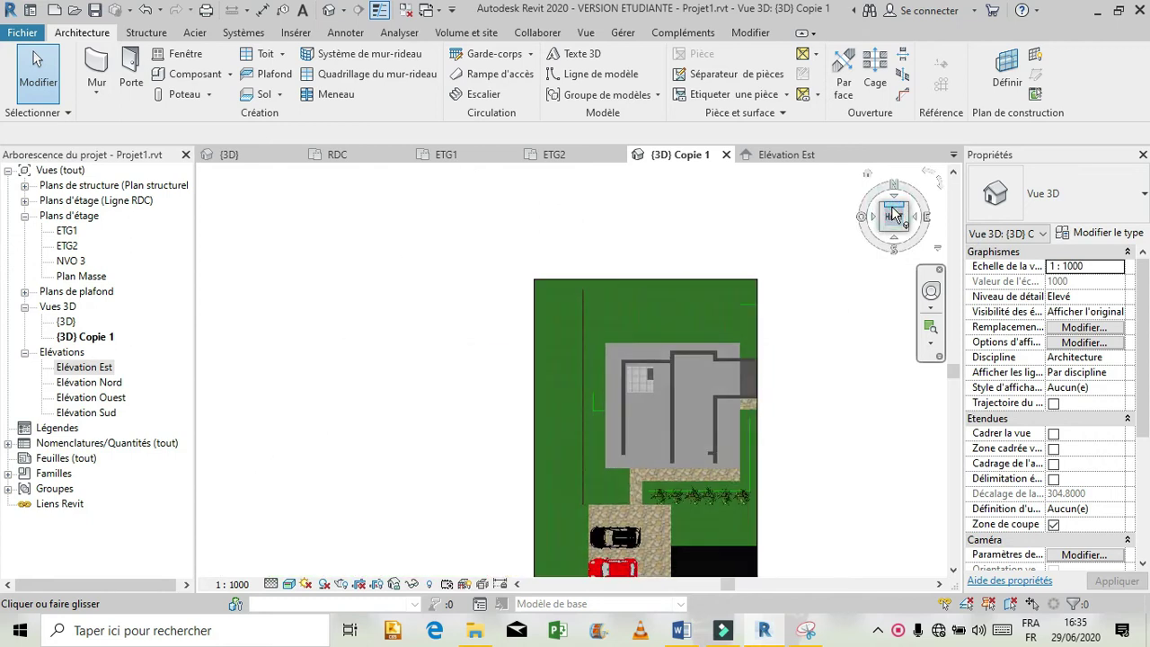
drag(894, 215, 899, 227)
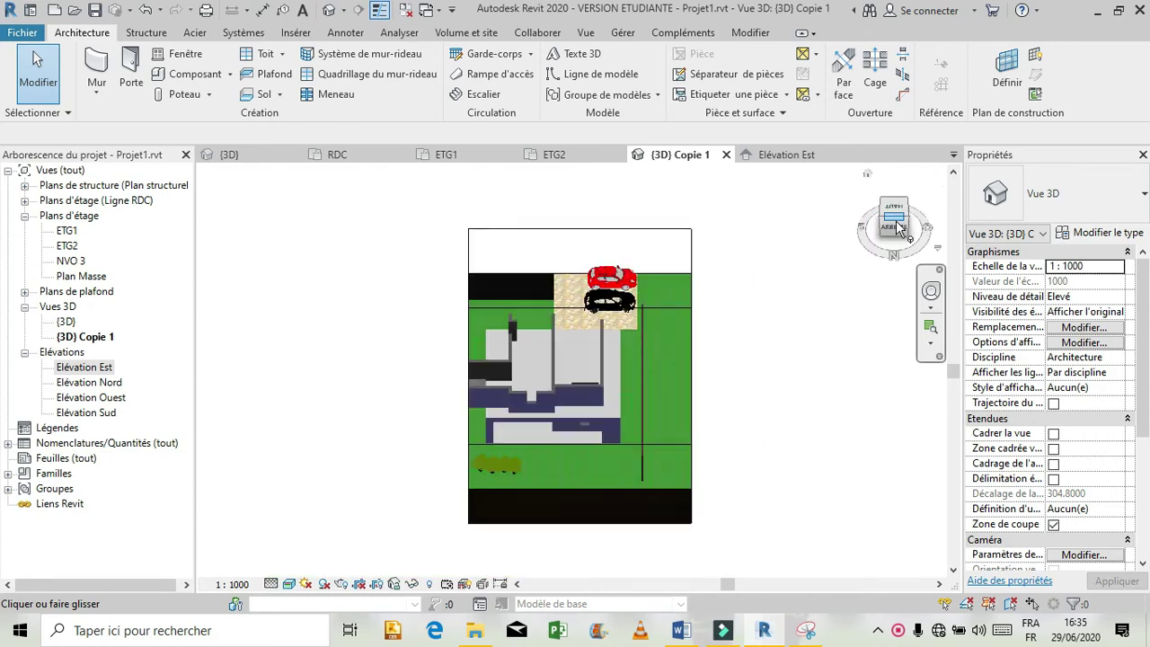
click(893, 219)
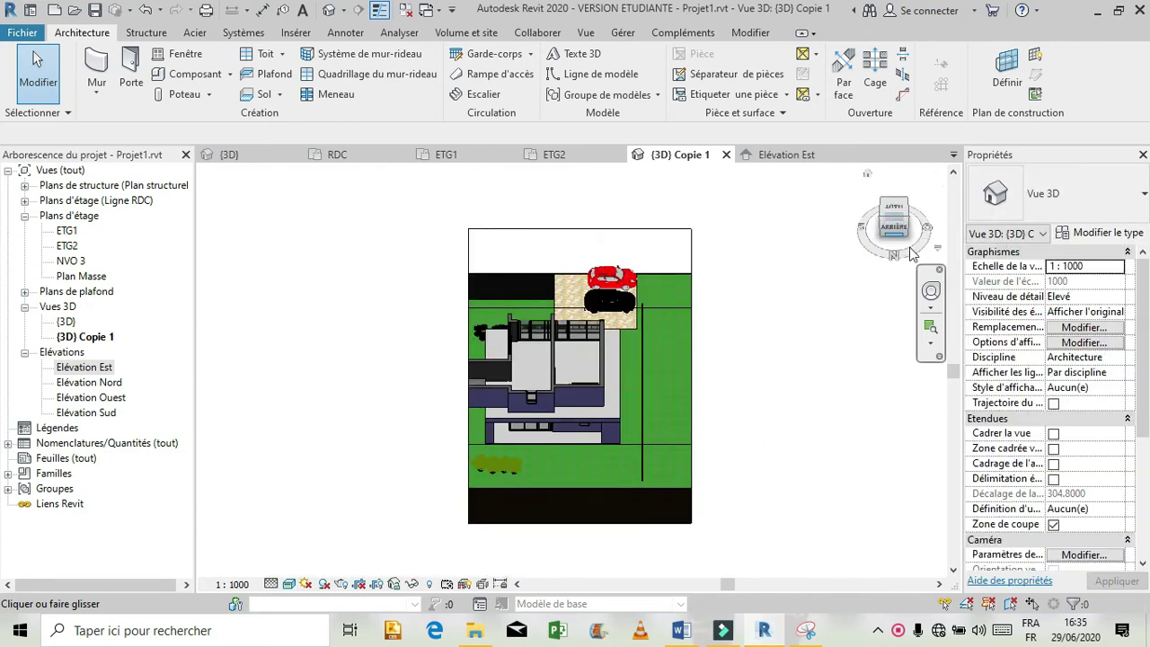
click(868, 174)
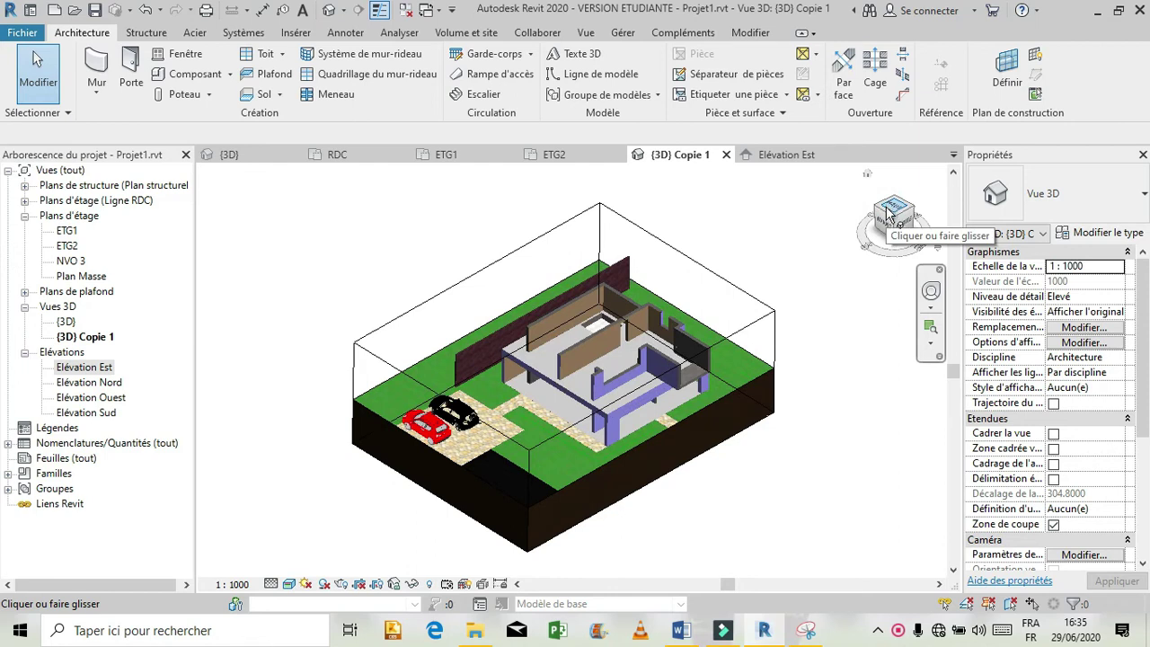
click(888, 211)
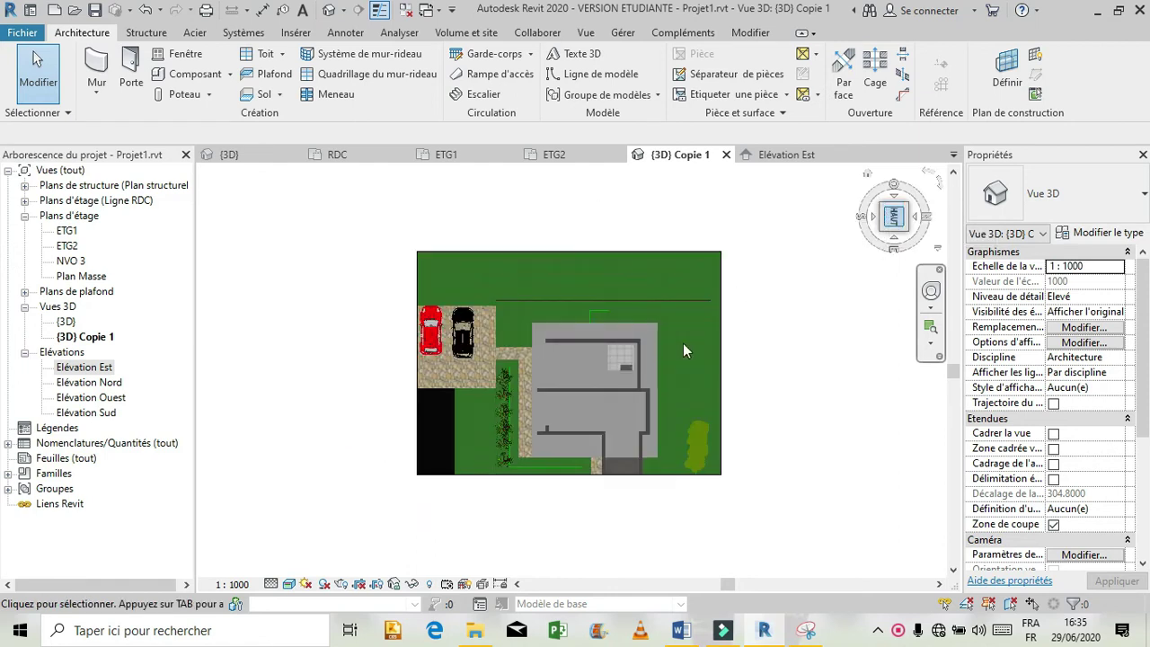
scroll(631, 365, up, 5)
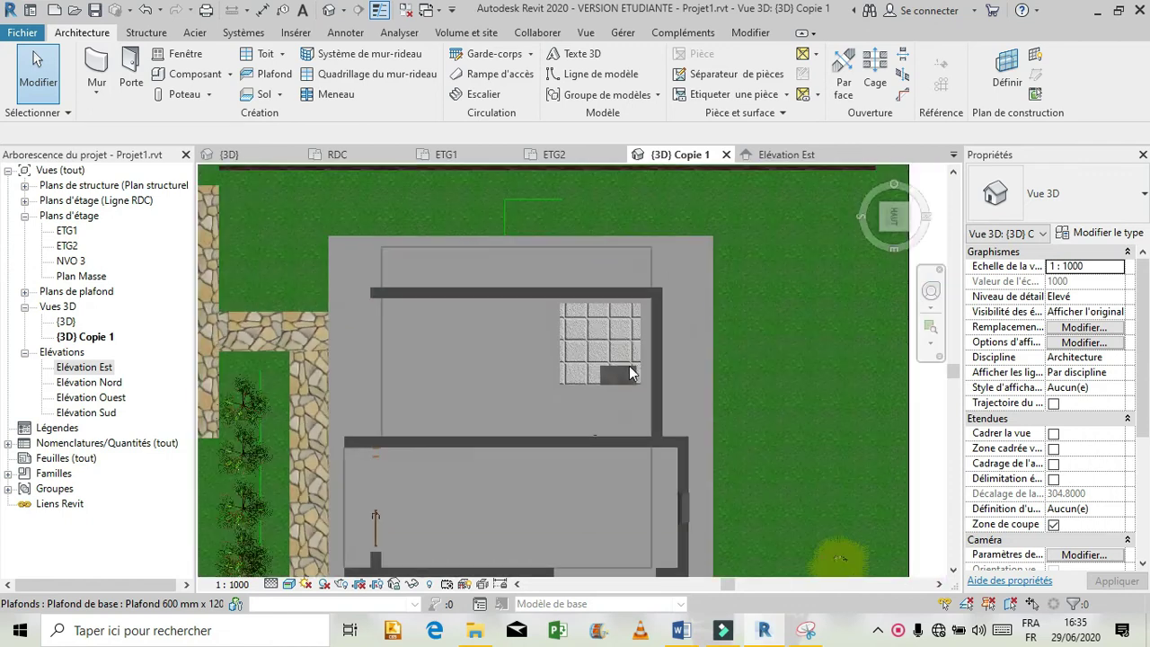
scroll(593, 319, up, 5)
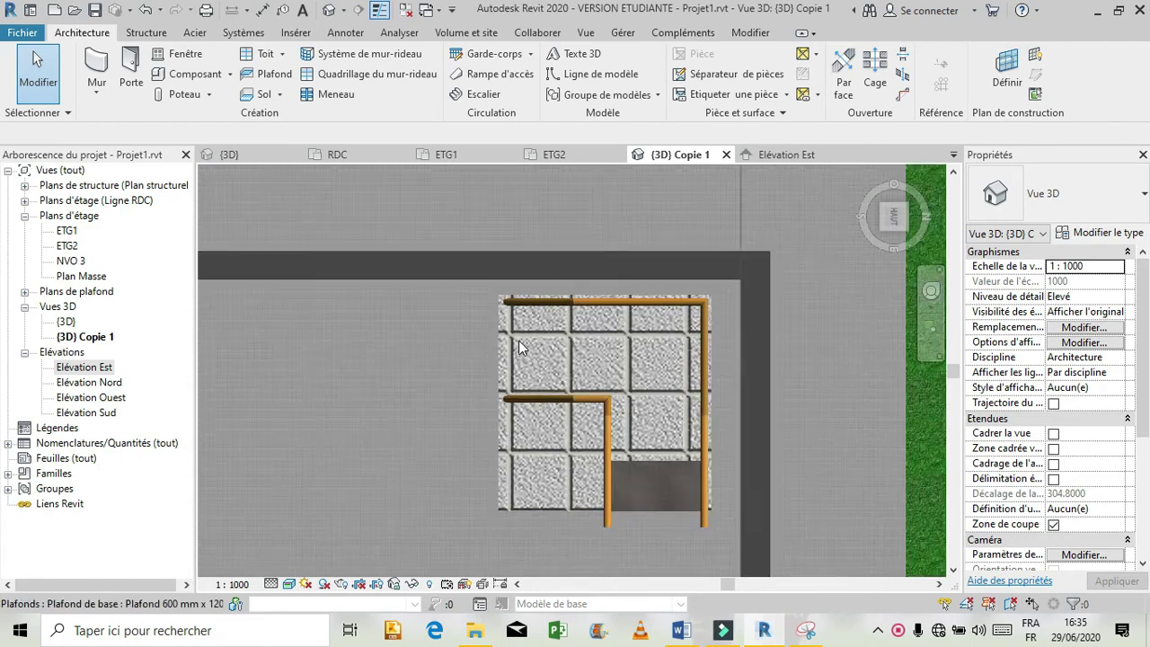
scroll(518, 341, down, 4)
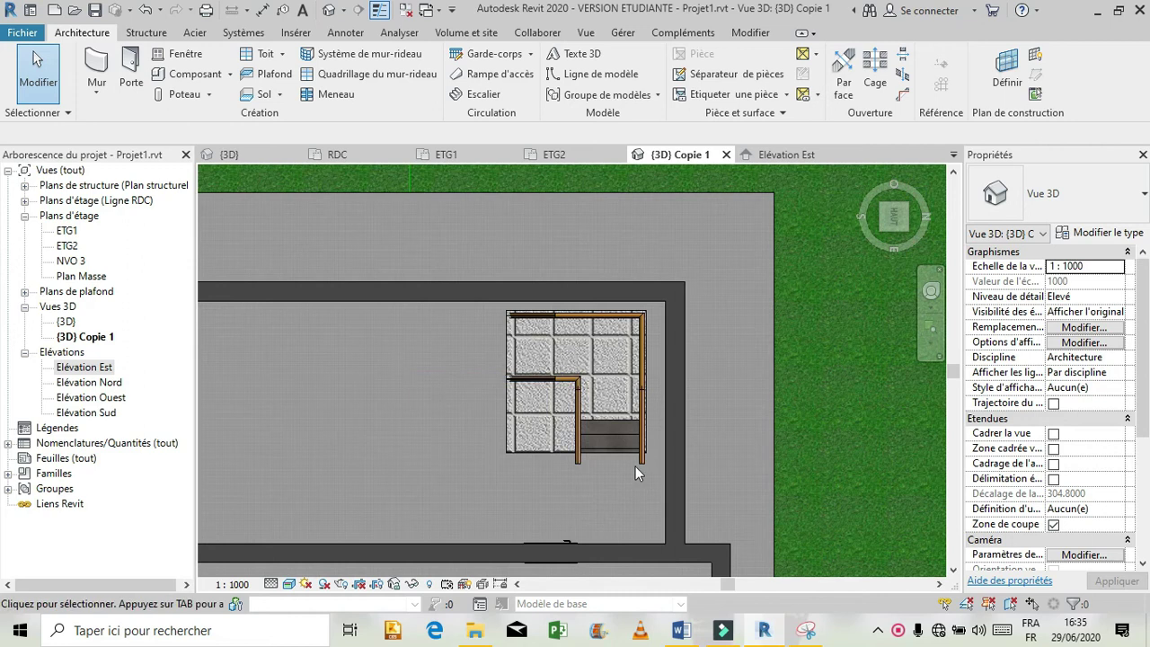
click(619, 440)
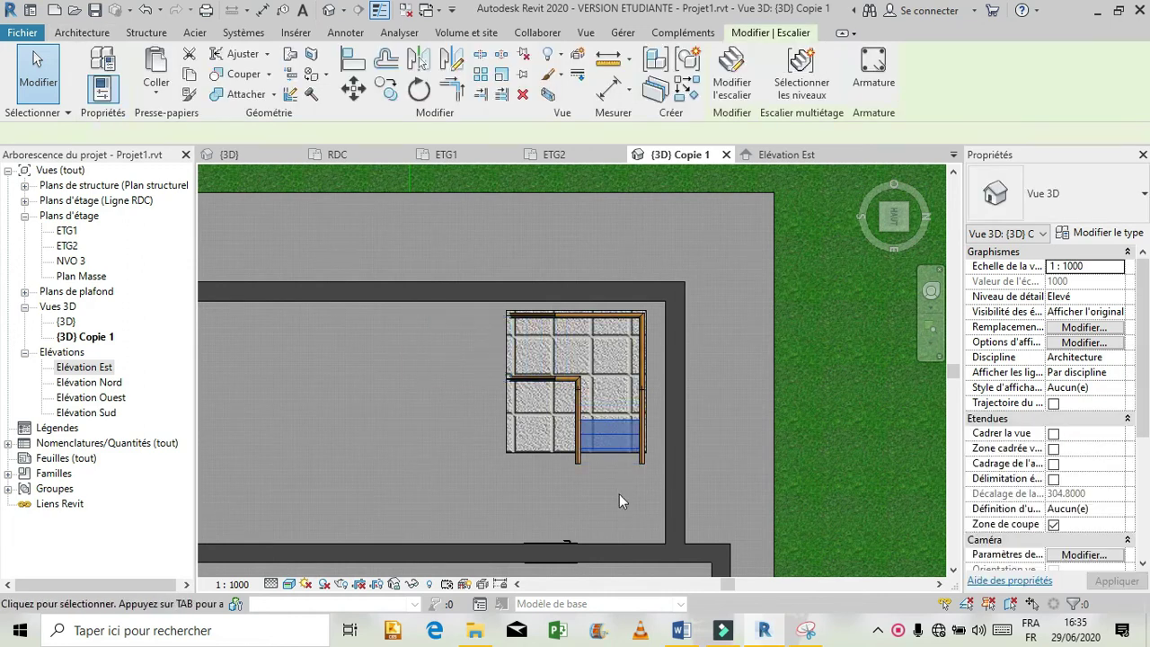
scroll(611, 481, up, 5)
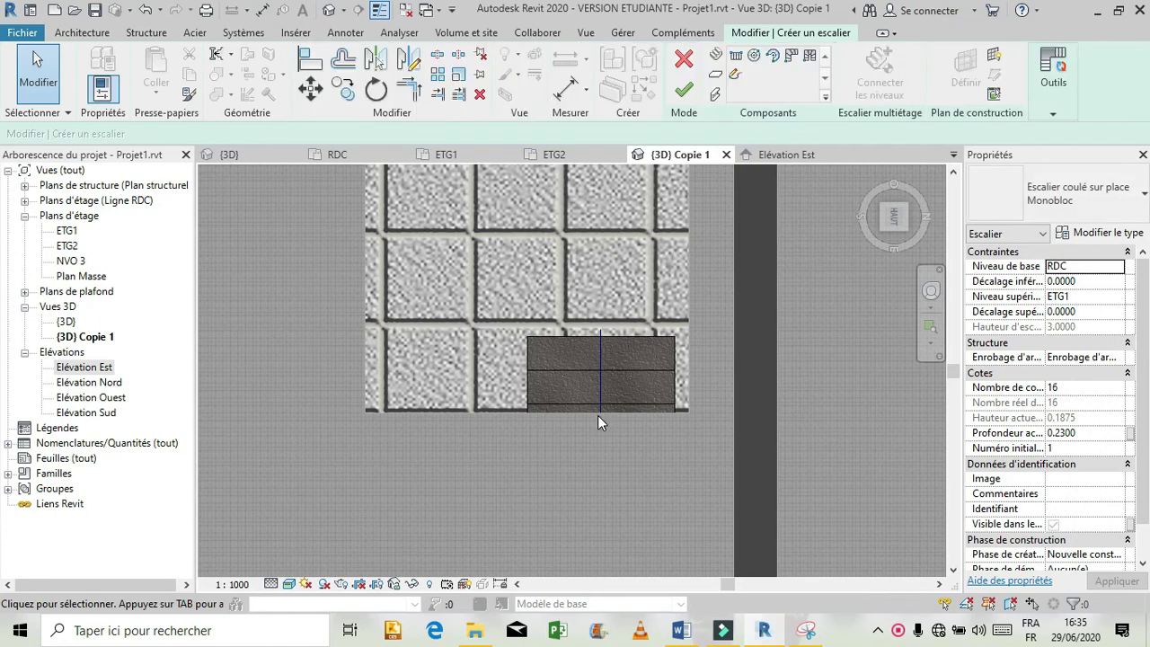
scroll(614, 424, down, 5)
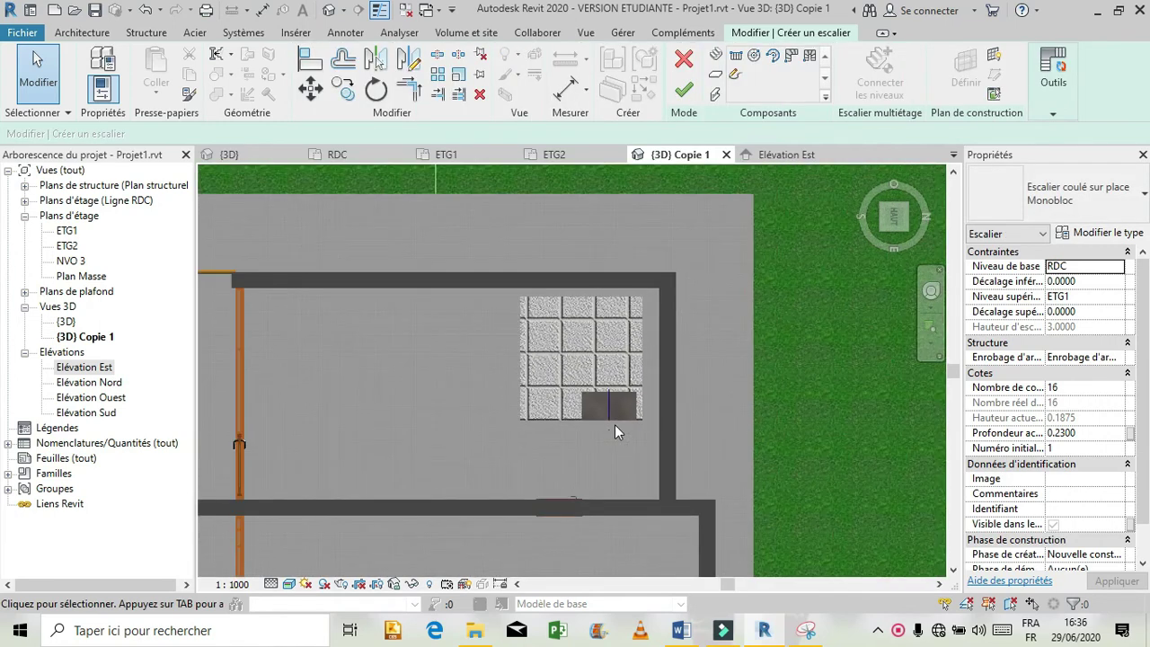
scroll(614, 424, down, 2)
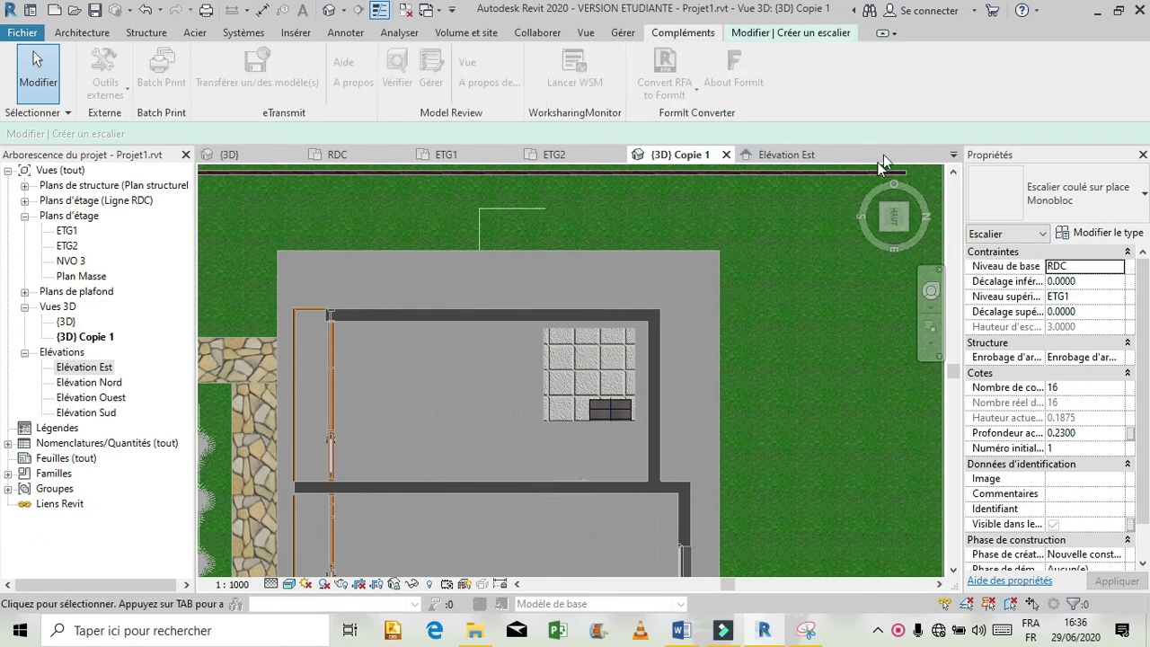
click(869, 173)
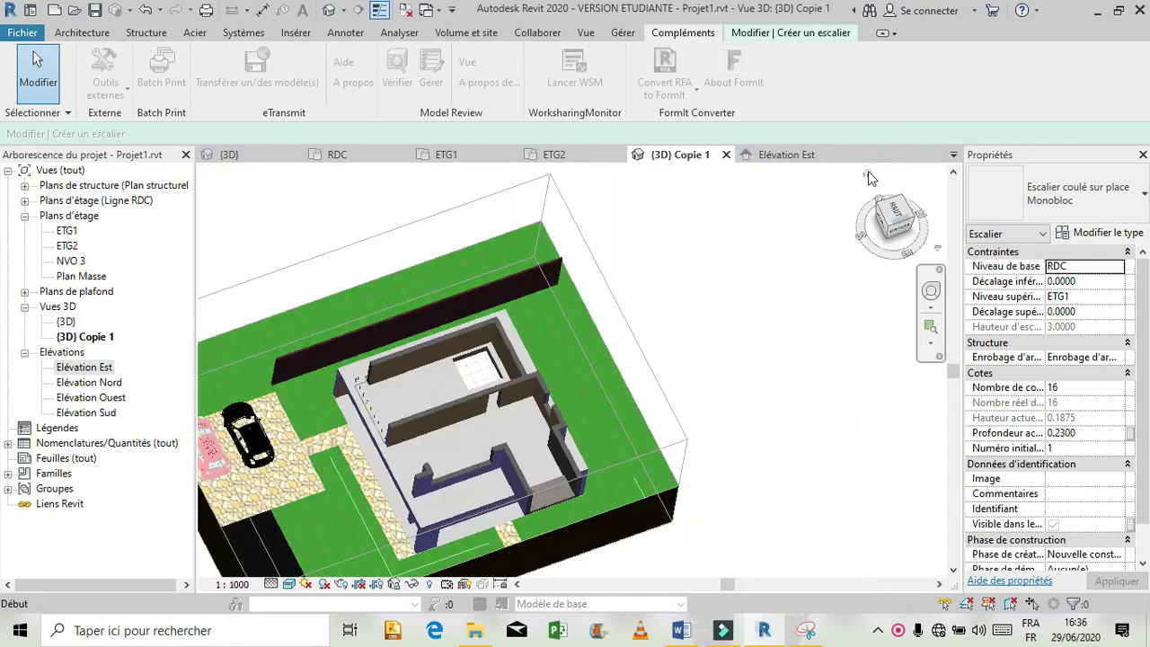
- Open the Elévation Nord view, leave stair editing, and set the view's visual style to Image filaire
double_click(91, 385)
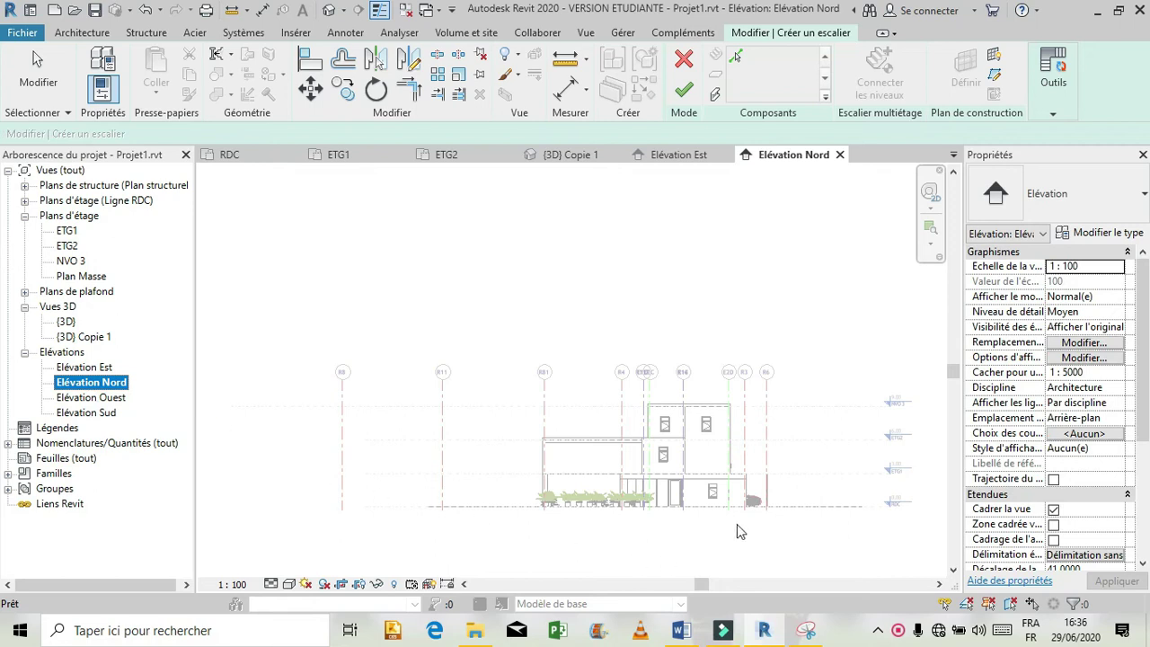
scroll(739, 528, up, 2)
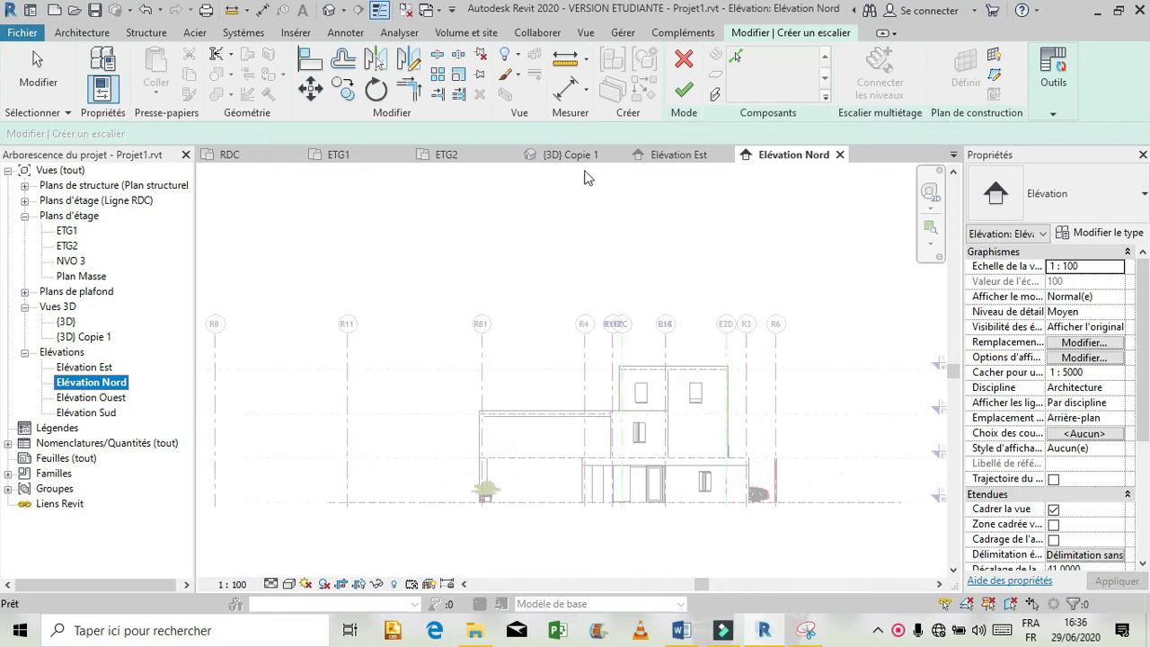
click(689, 63)
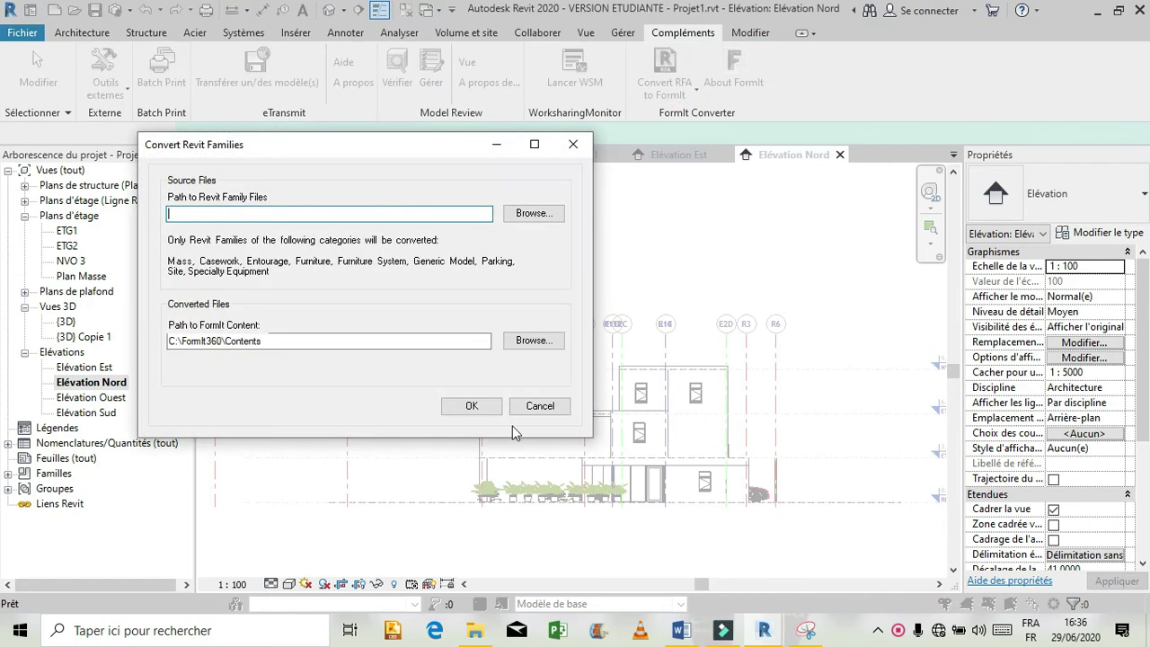
click(534, 405)
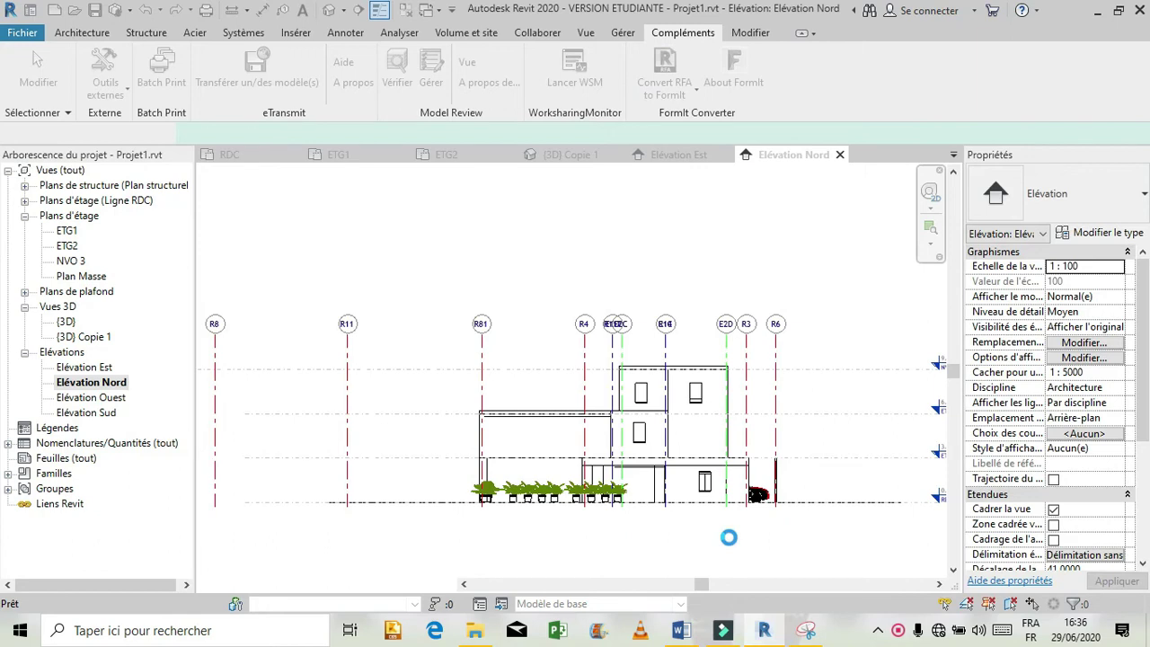
scroll(727, 544, up, 1)
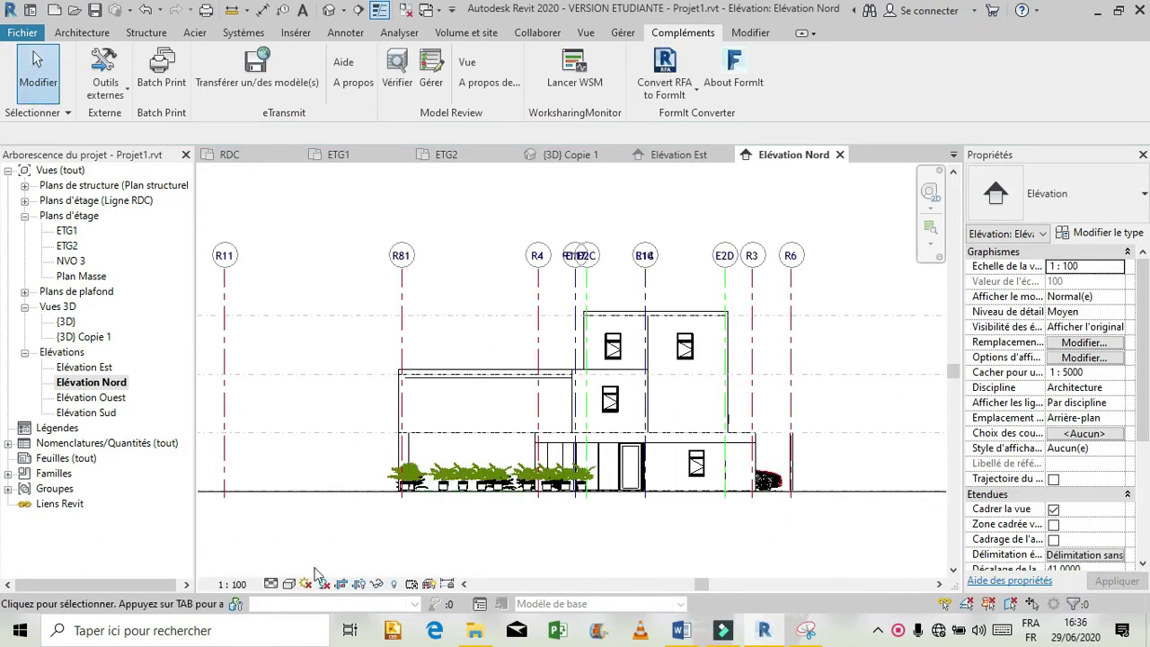
click(288, 585)
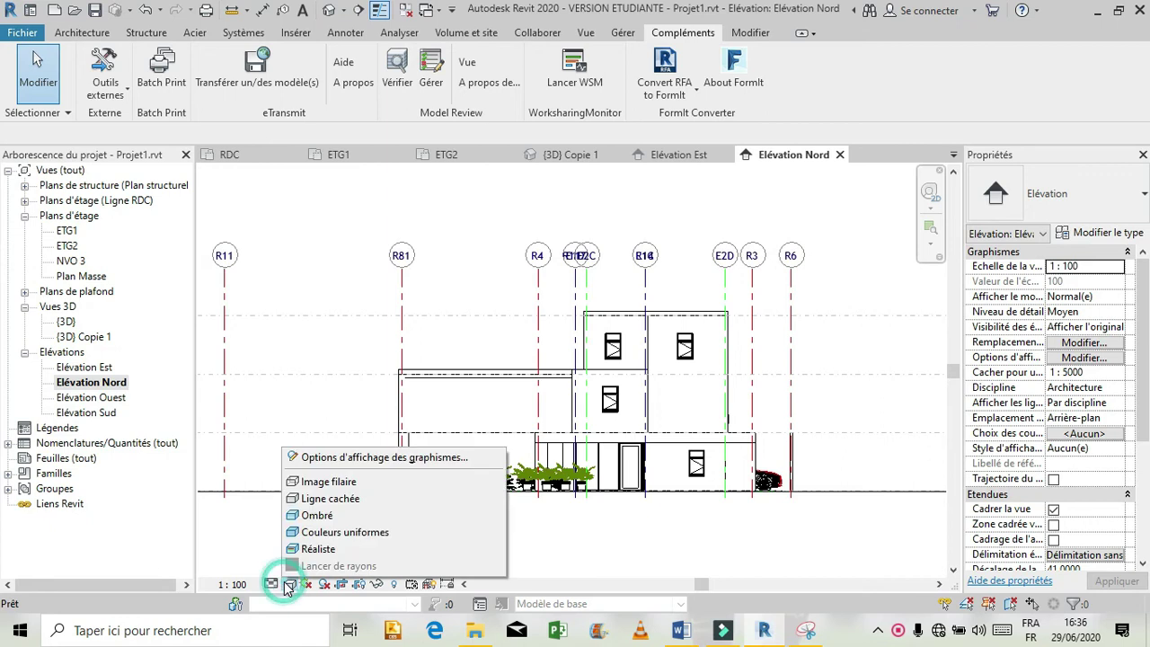
click(315, 486)
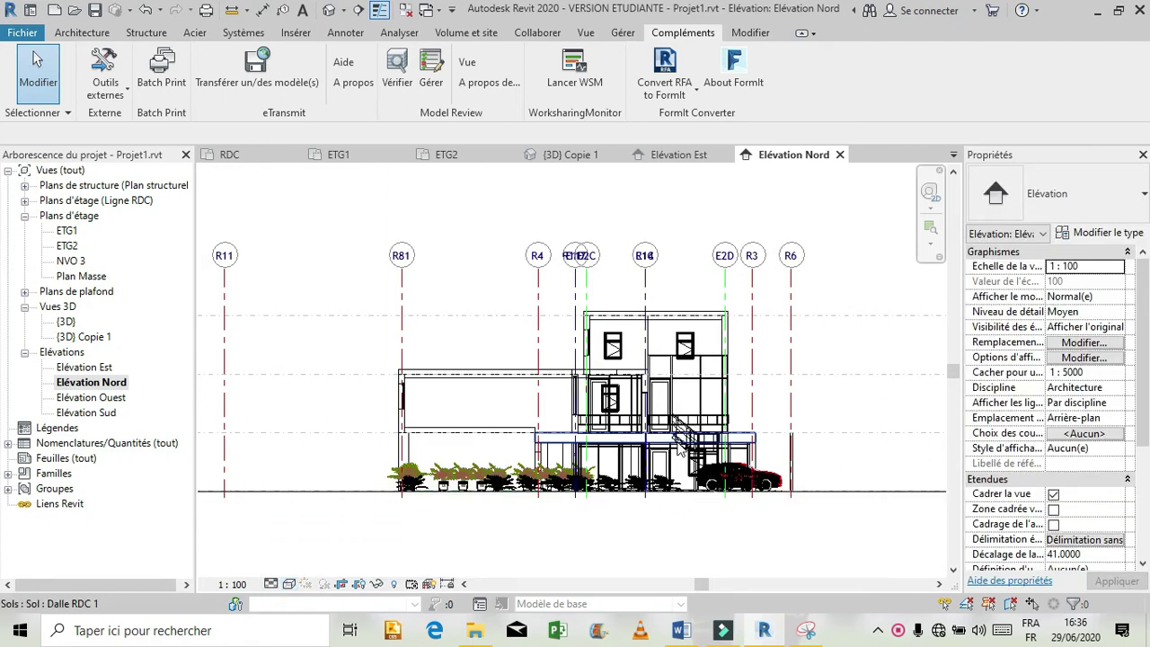
- Select the RDC–ETG1 stair in the Elévation Nord view and open it for editing
scroll(680, 452, up, 1)
scroll(680, 452, up, 6)
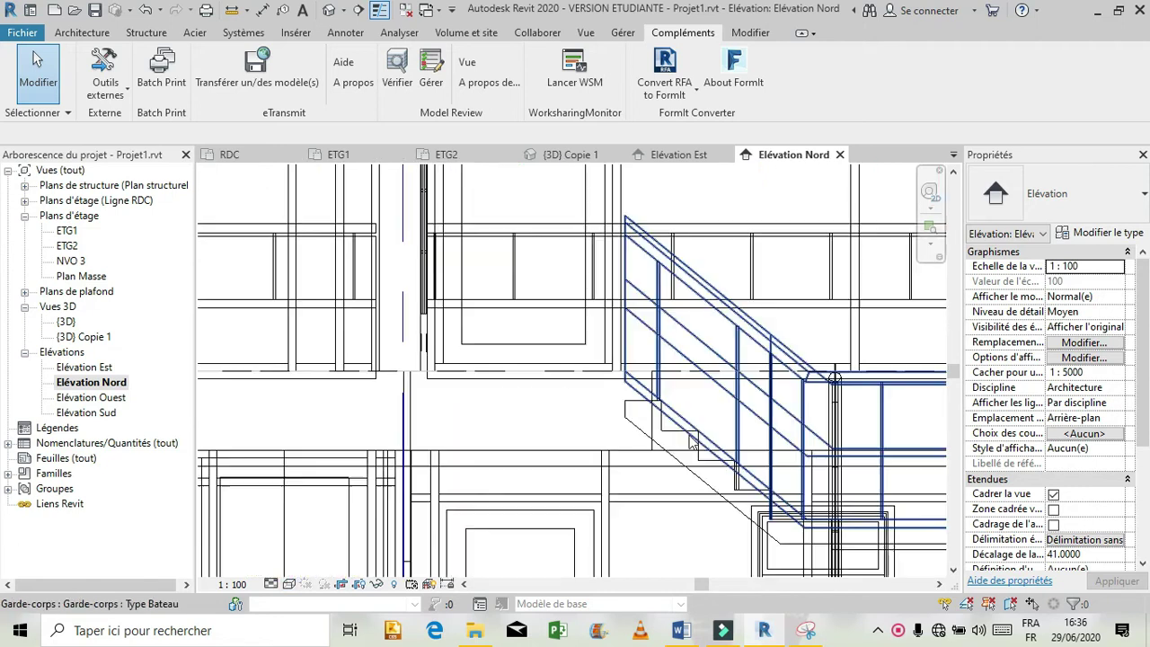
click(693, 492)
click(693, 492)
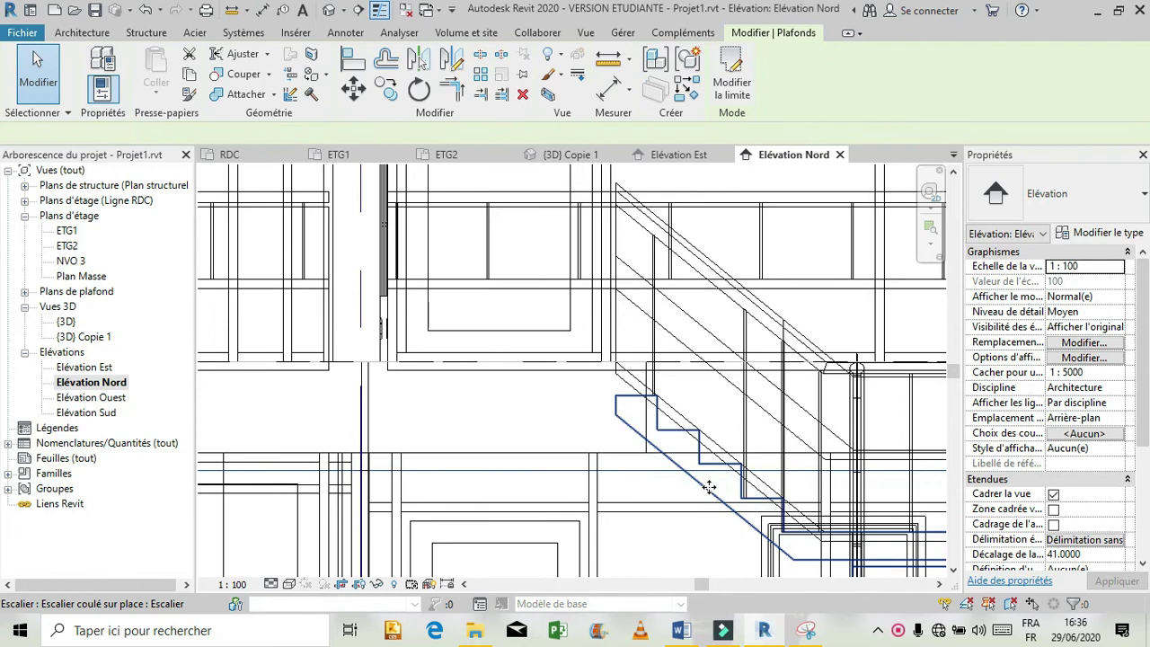
scroll(580, 489, down, 3)
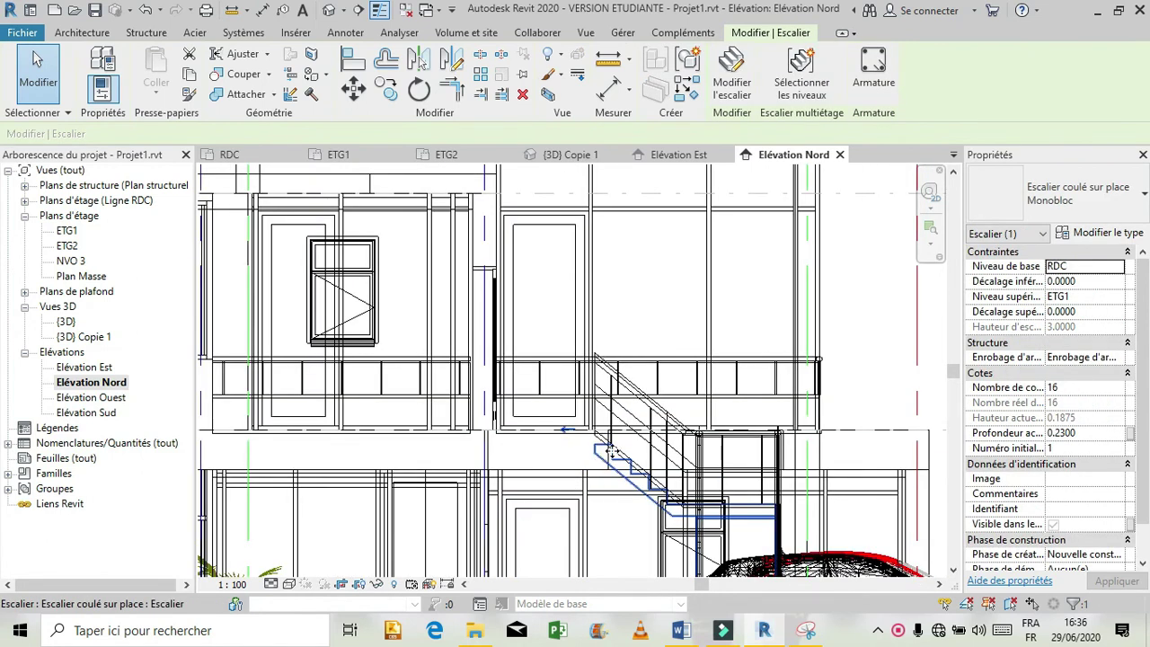
scroll(609, 437, up, 3)
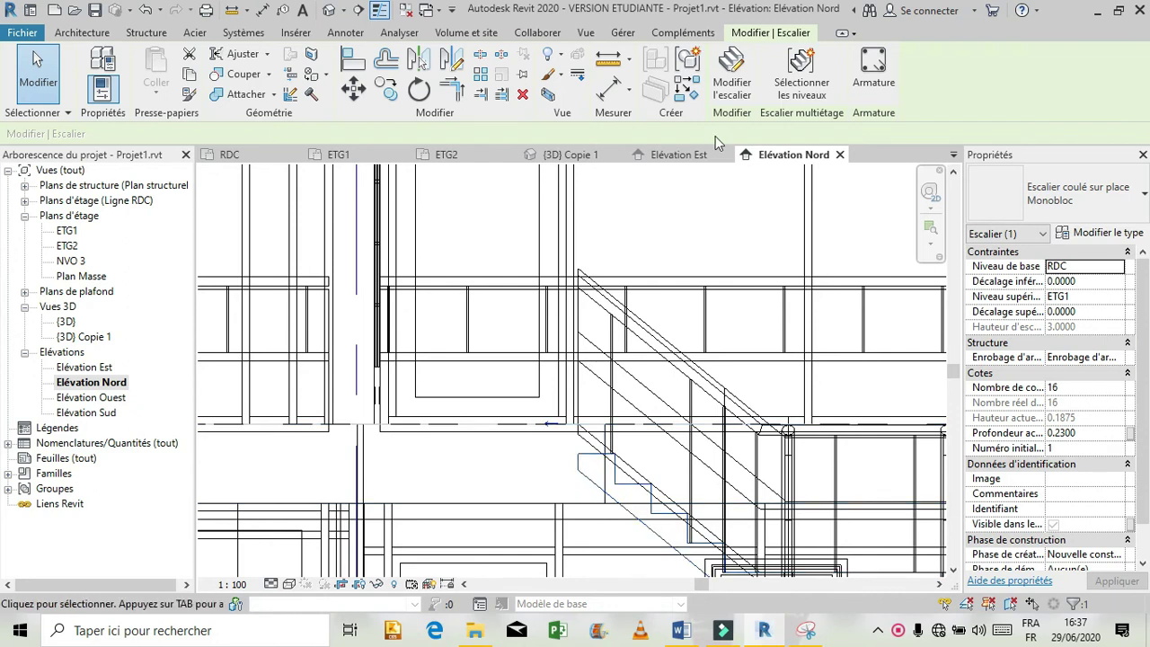
click(741, 84)
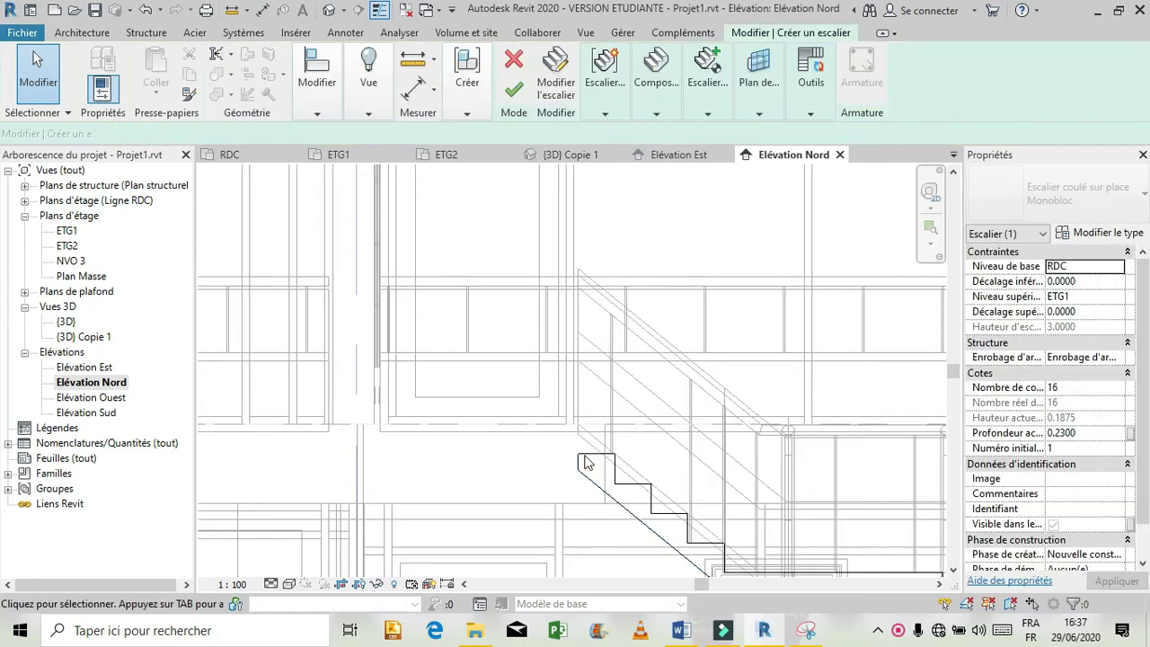
- Shorten the stair's upper run from its upper end, leaving it with four risers
click(581, 460)
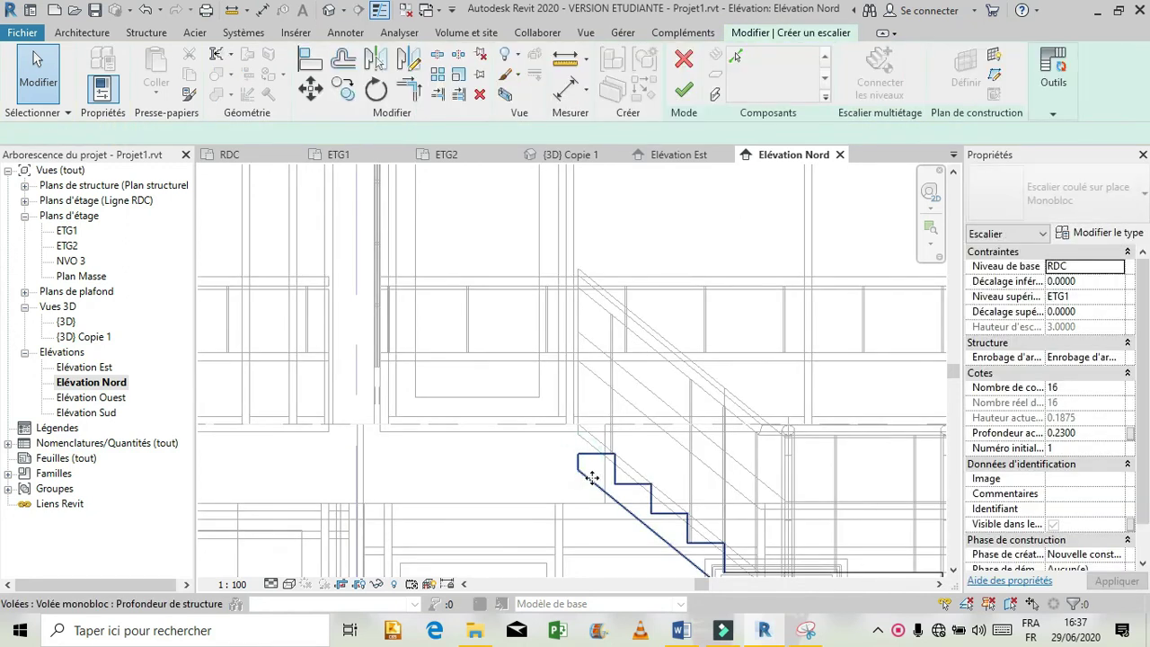
click(591, 479)
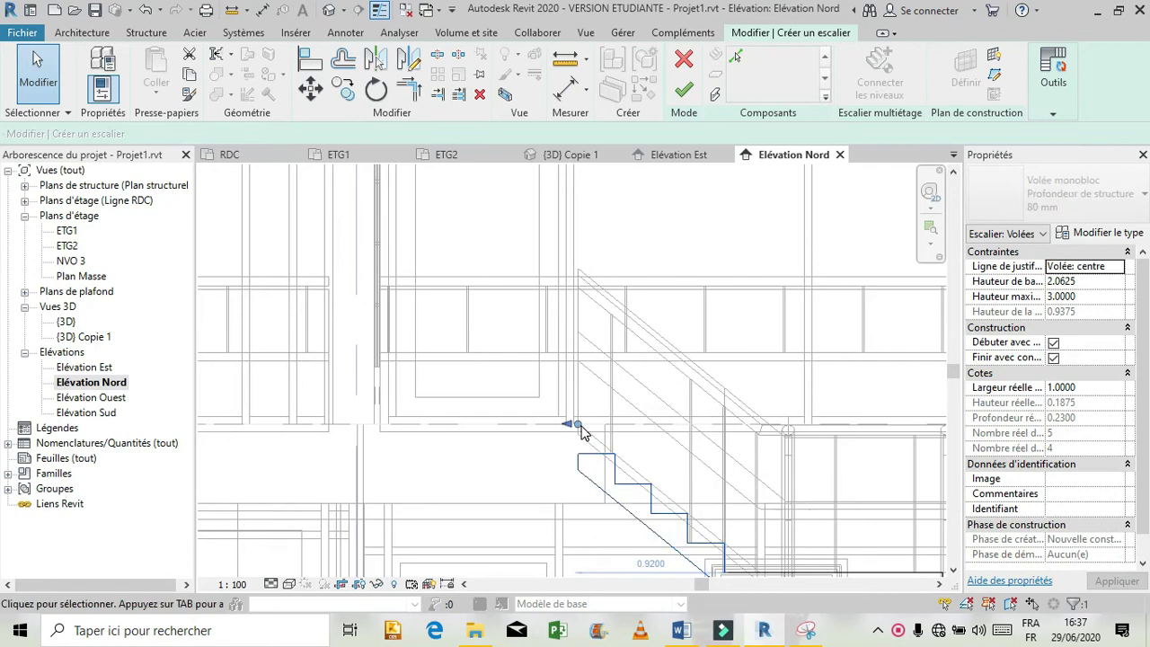
drag(581, 426, 638, 488)
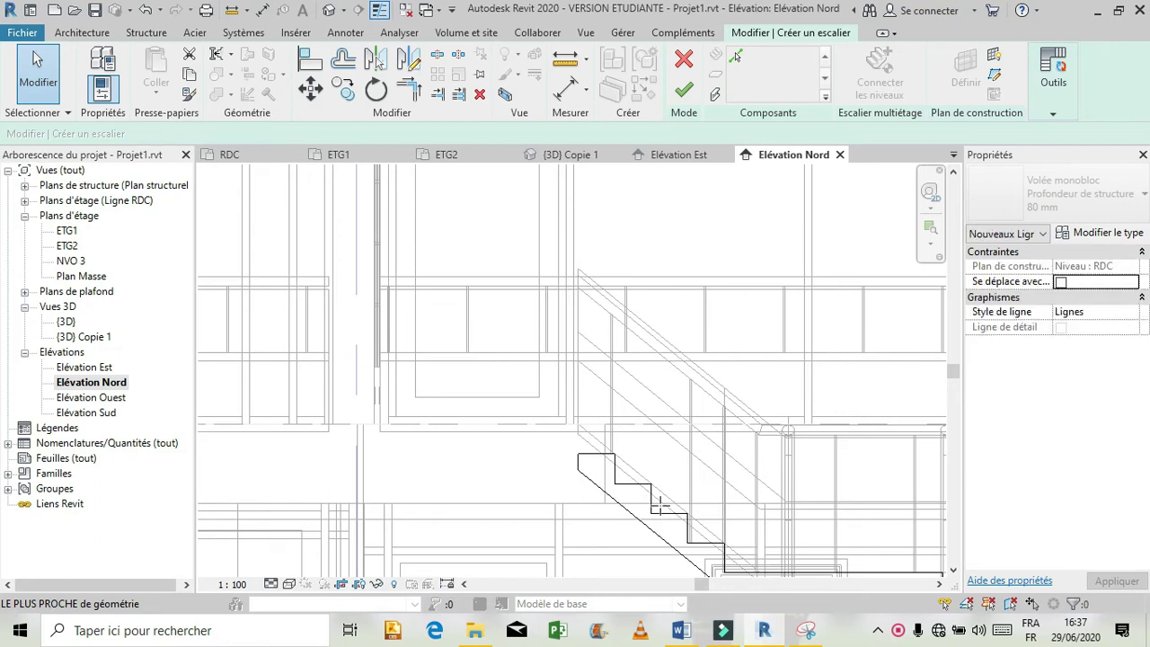
key(Escape)
click(661, 509)
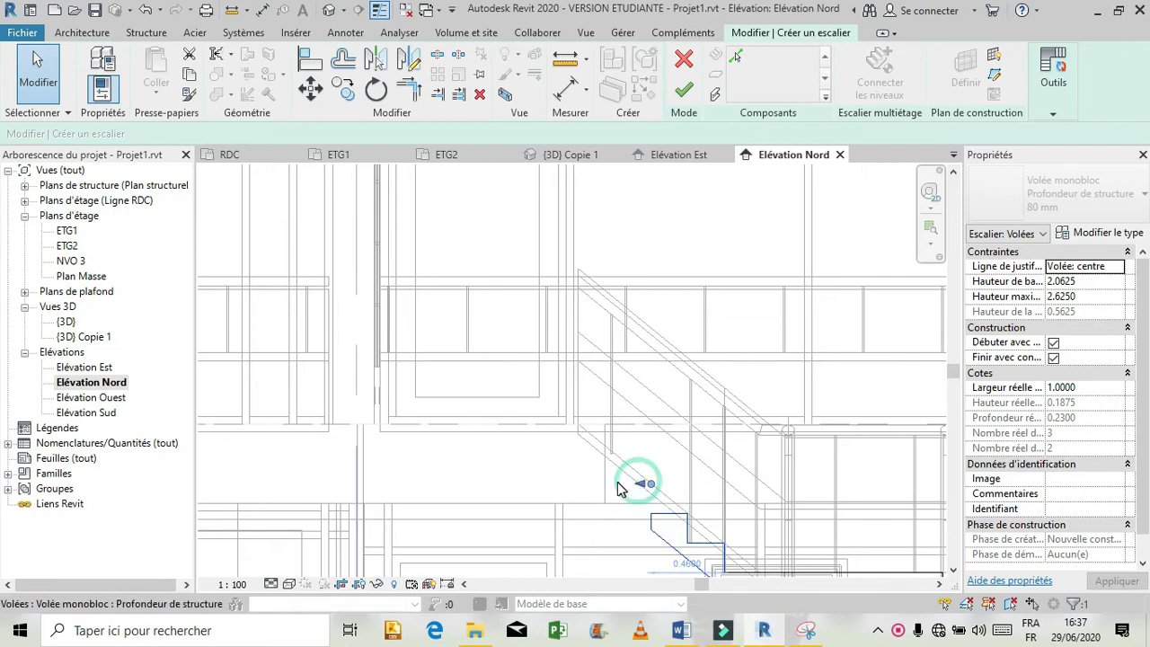
drag(616, 482, 616, 483)
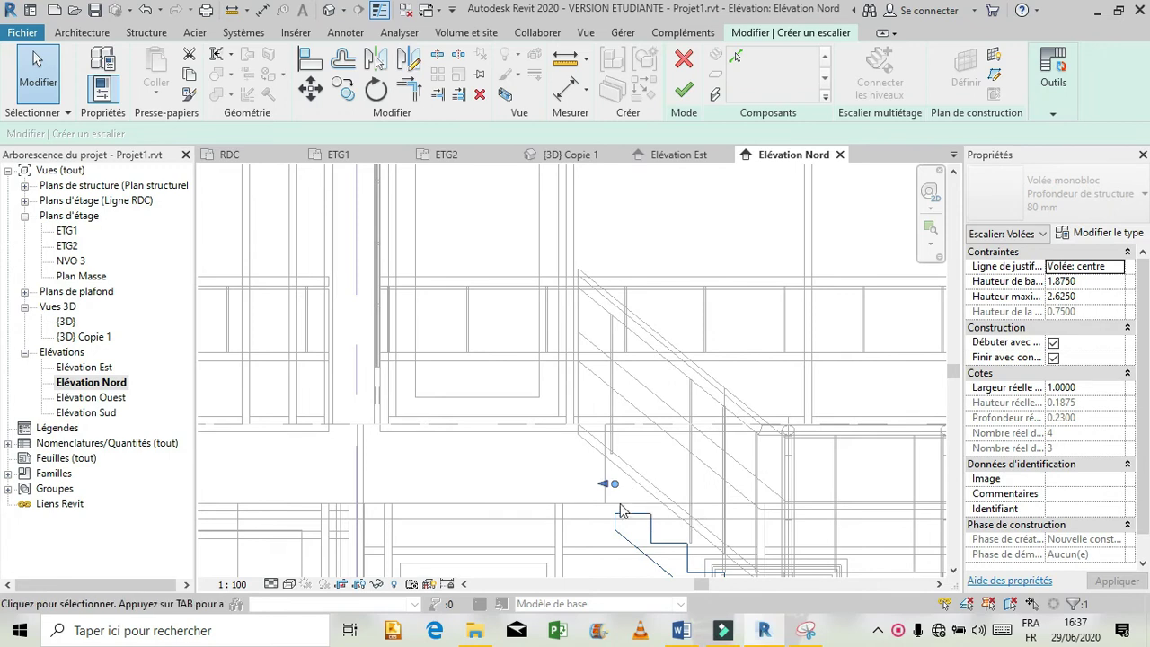
- Finish the stair edit, keeping the shortened run, and close the resulting warning
click(683, 61)
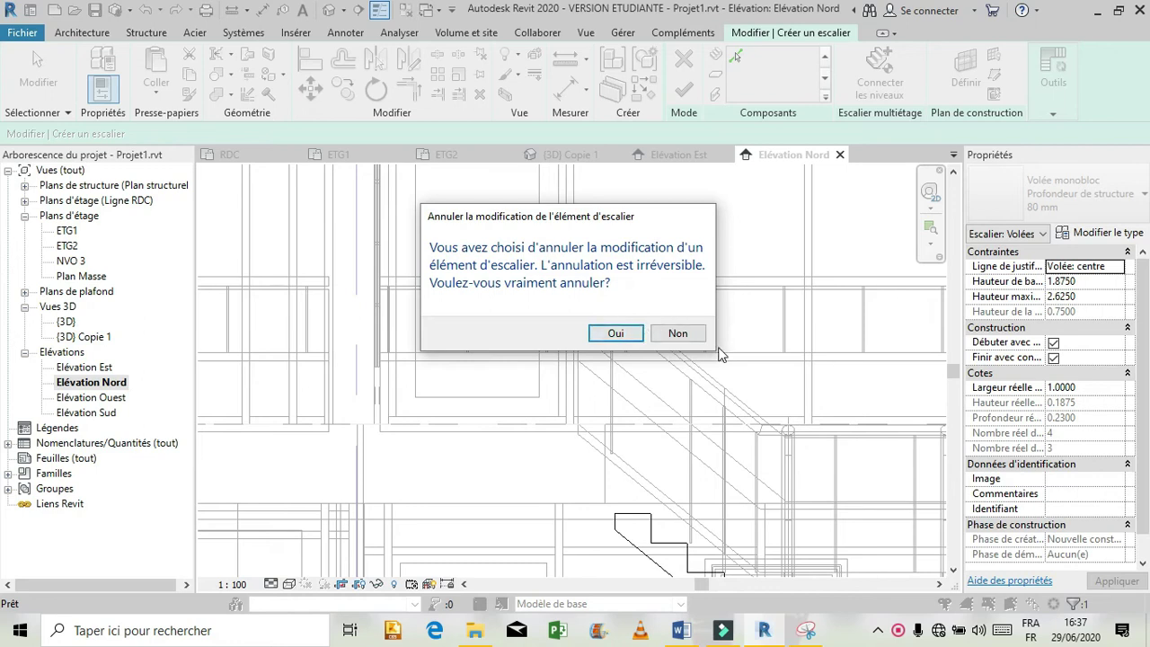
click(682, 334)
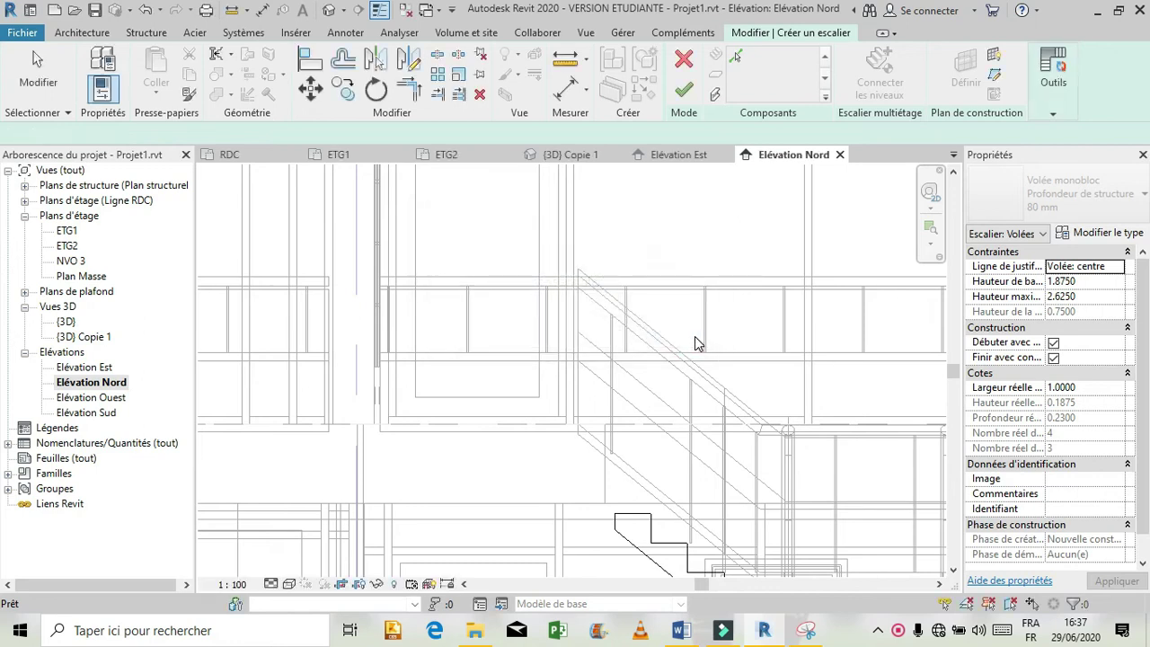
key(Escape)
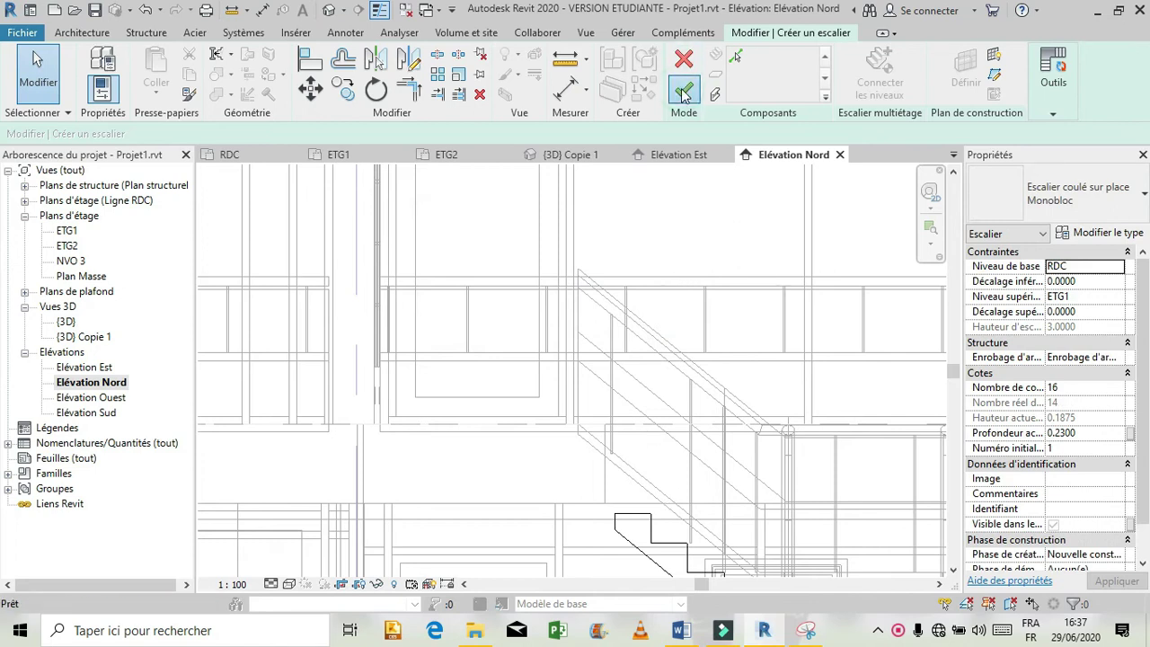
click(683, 88)
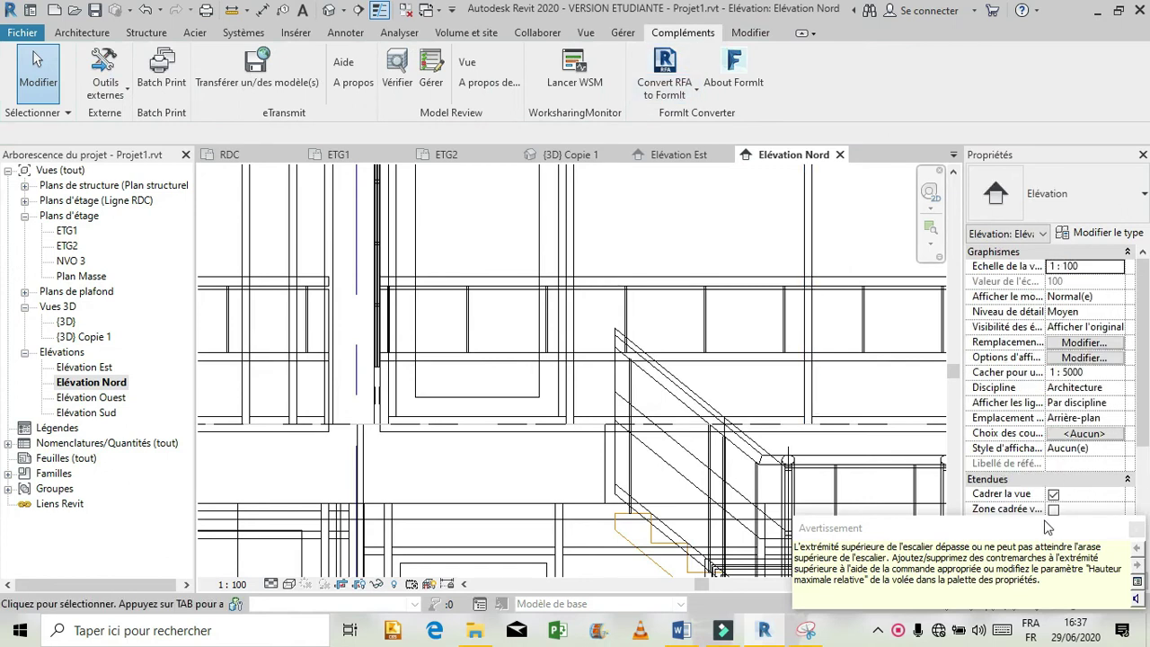
click(1137, 531)
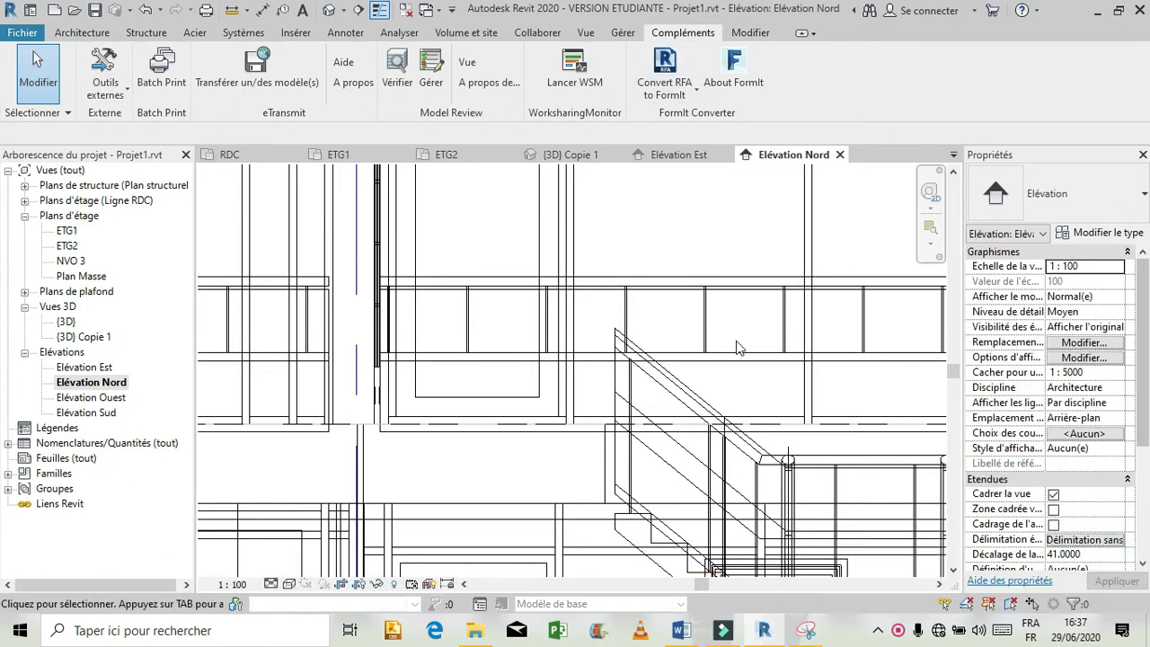
- Delete both Type Bateau railings from the stair
click(656, 386)
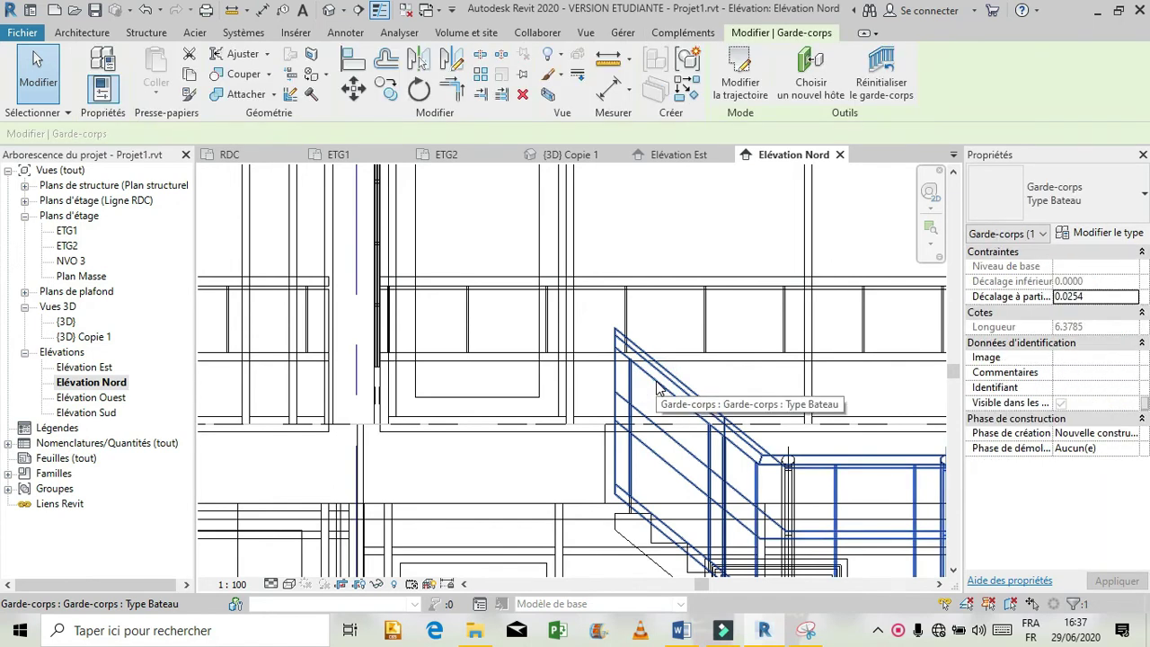
key(Escape)
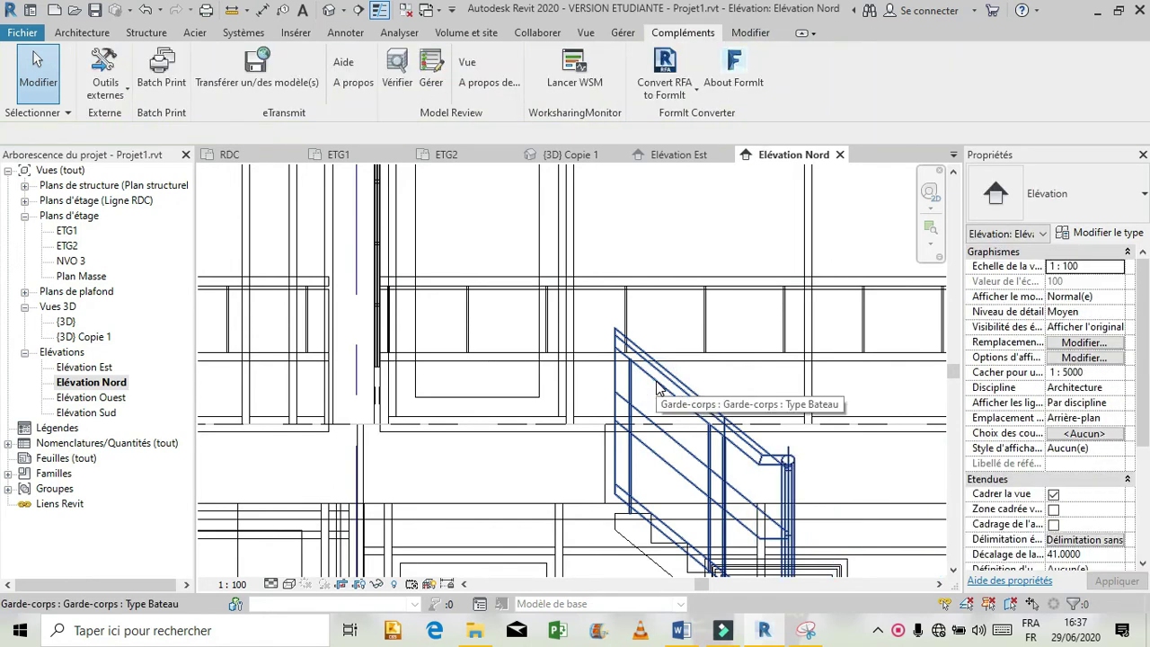
click(656, 386)
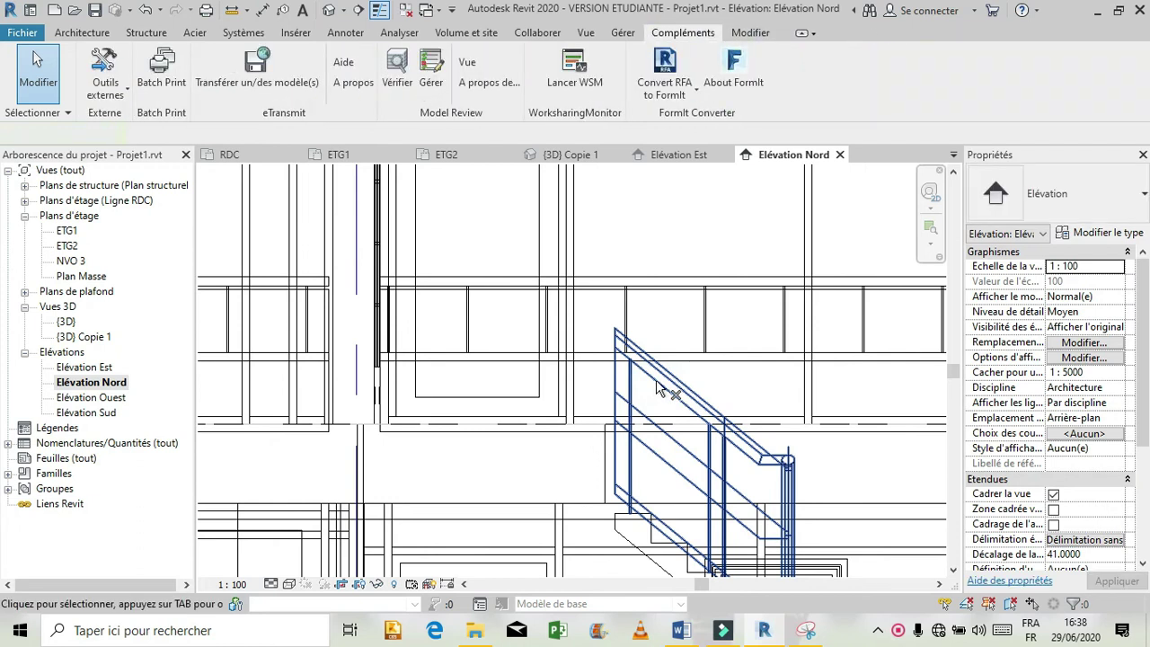
key(Delete)
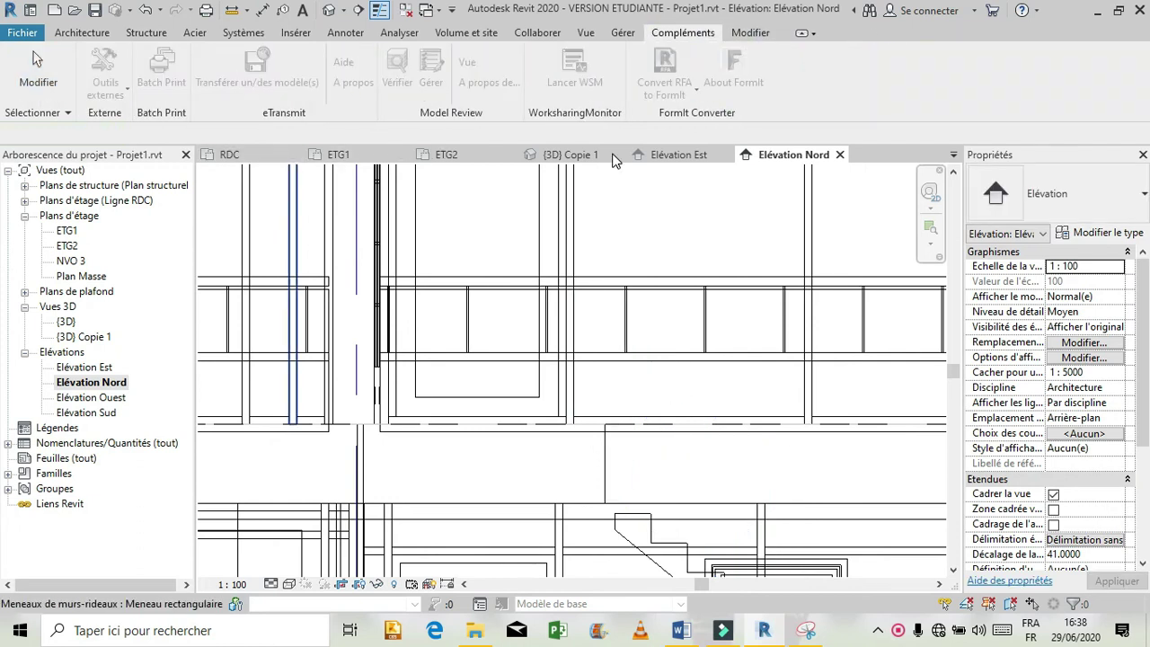
- Examine the stair's floor opening and the building in the {3D} Copie 1 view, from above and from a lower outside angle
click(570, 154)
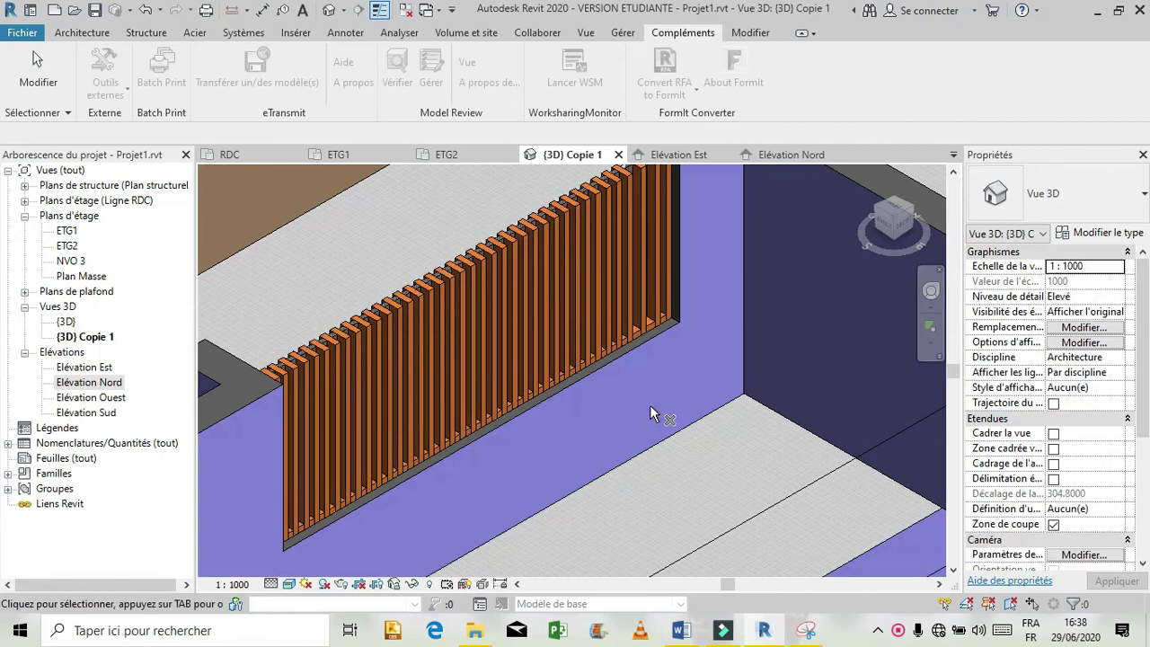
scroll(650, 407, down, 8)
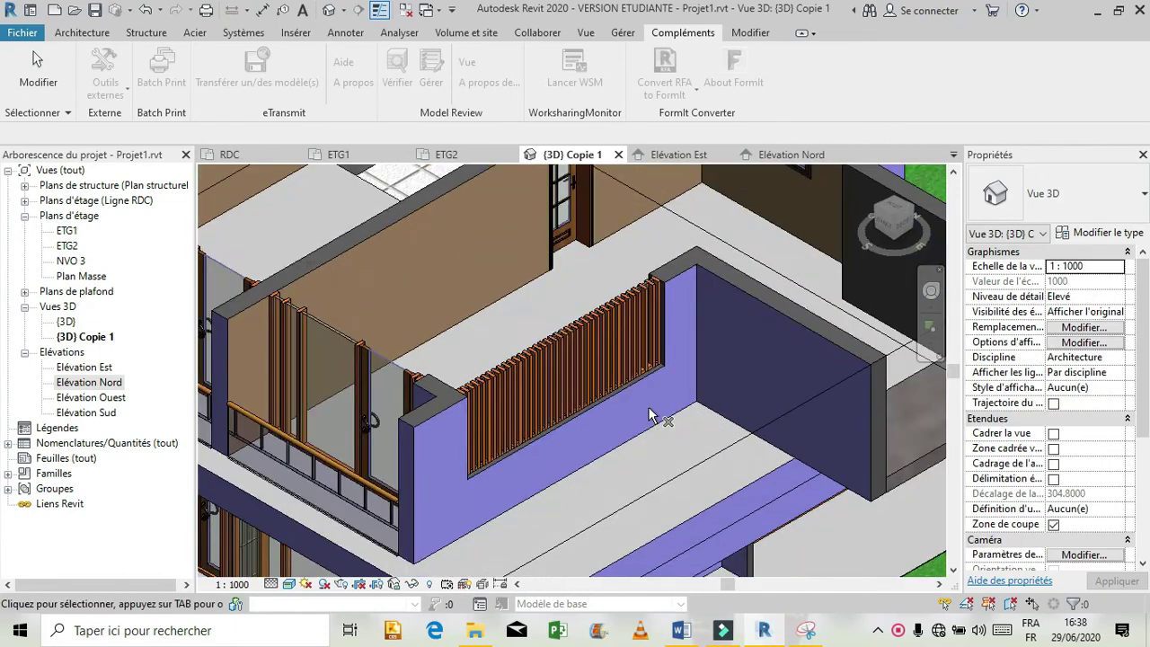
scroll(650, 406, down, 2)
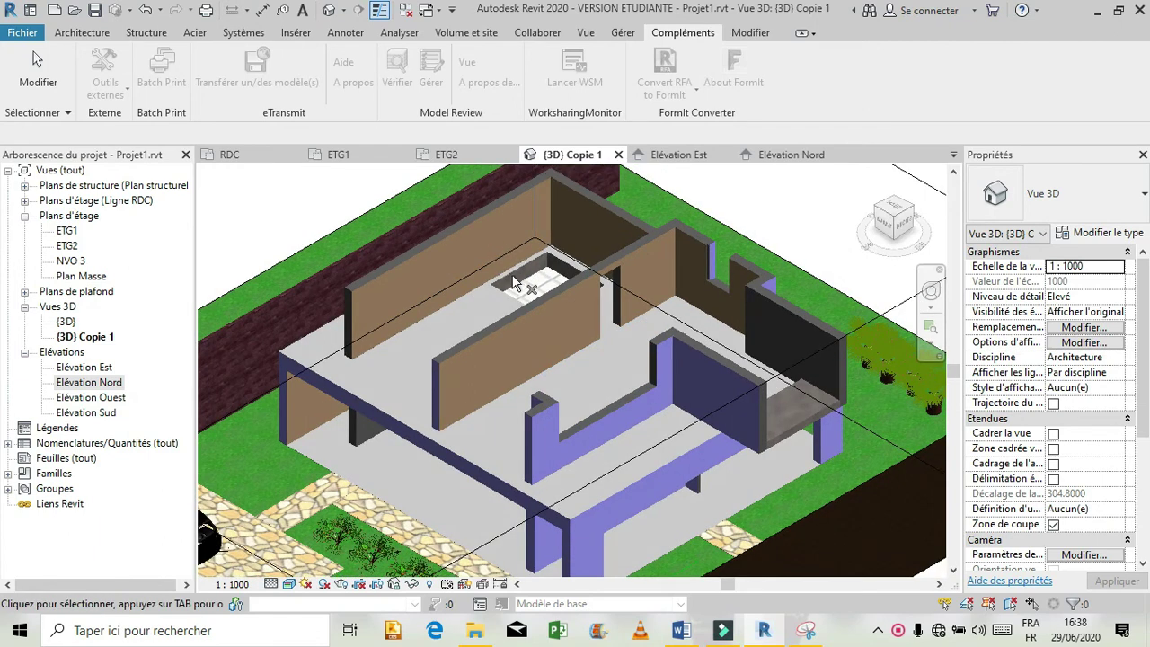
scroll(526, 296, up, 2)
scroll(526, 298, up, 1)
click(932, 293)
drag(698, 314, 773, 361)
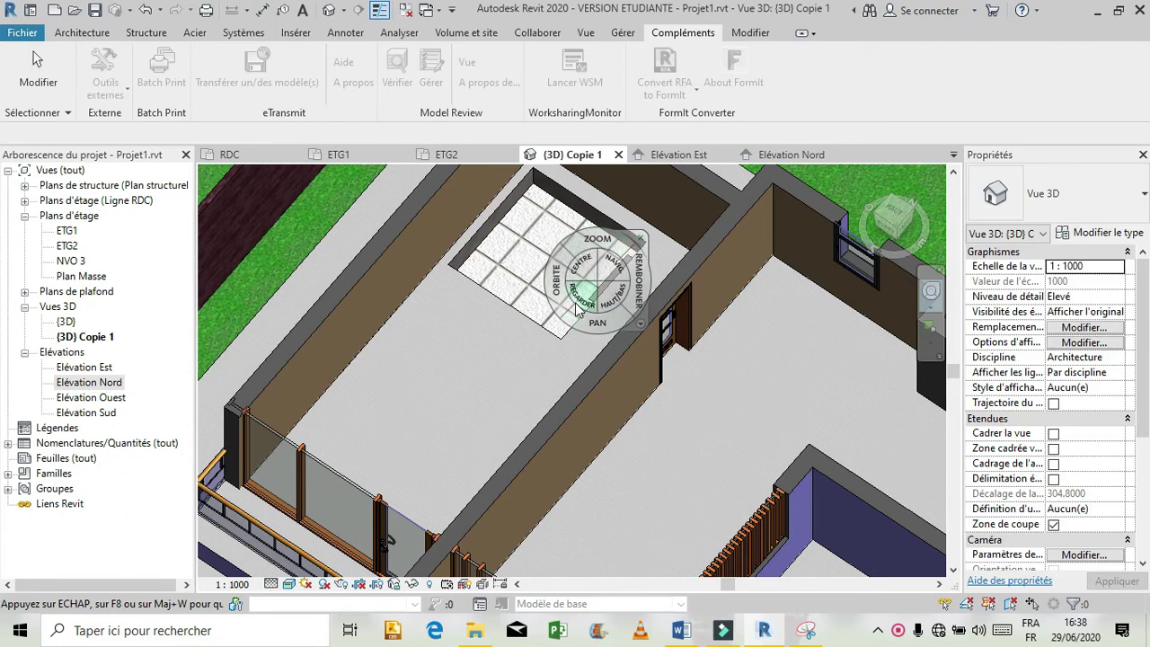
drag(556, 292, 585, 256)
scroll(634, 235, down, 5)
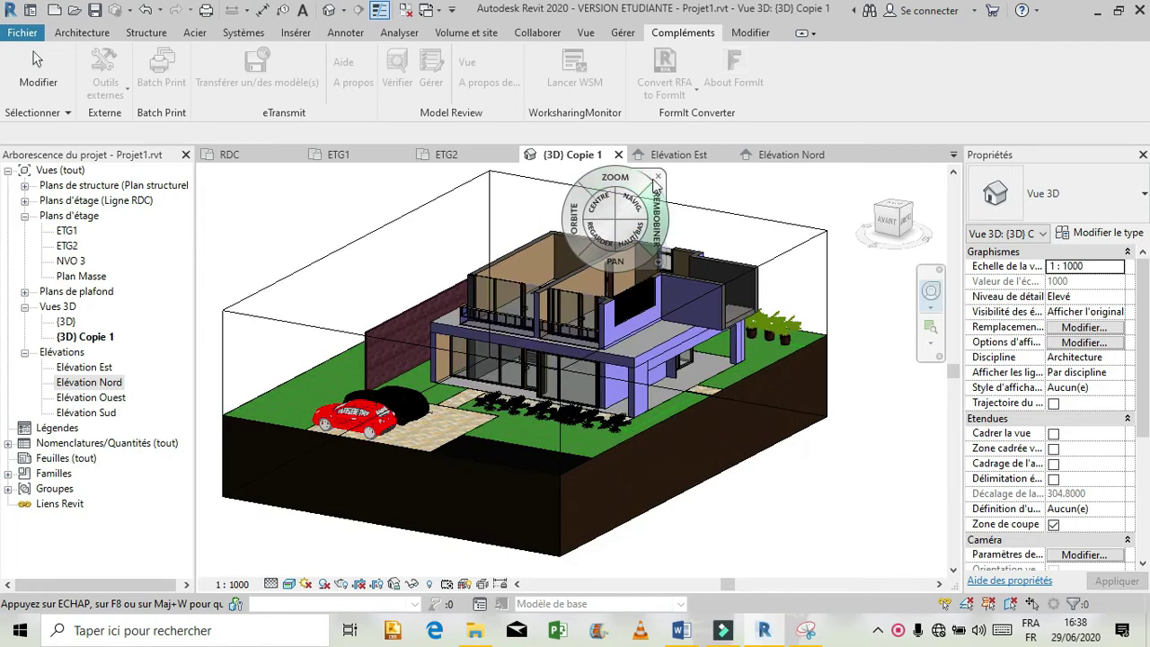
click(666, 175)
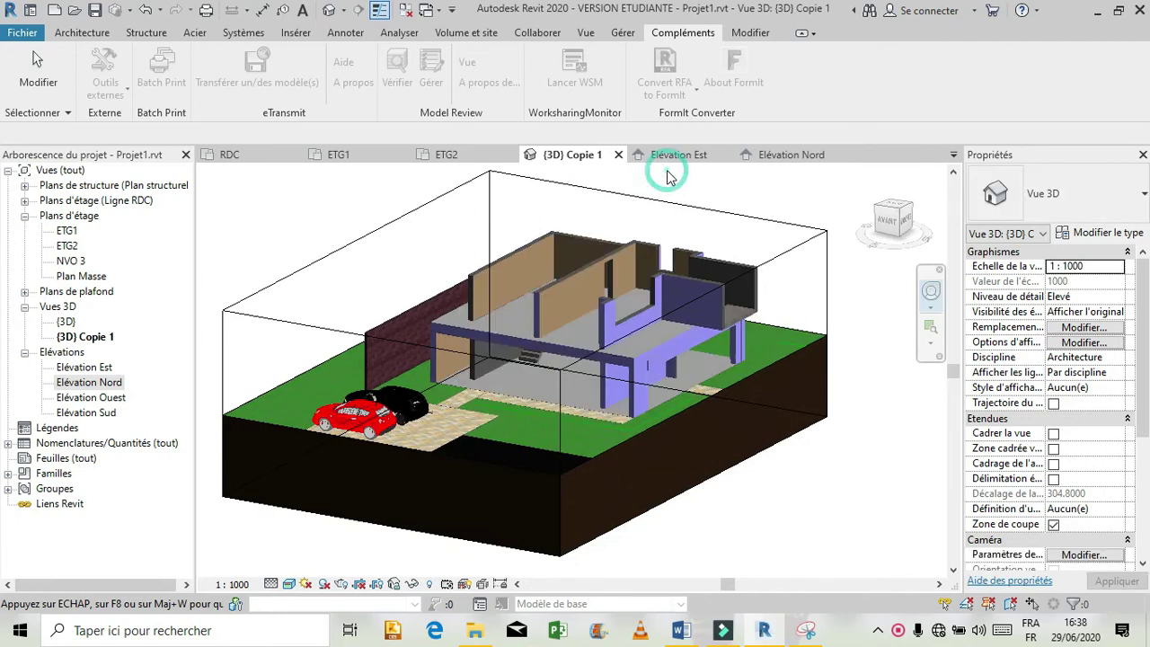
click(802, 515)
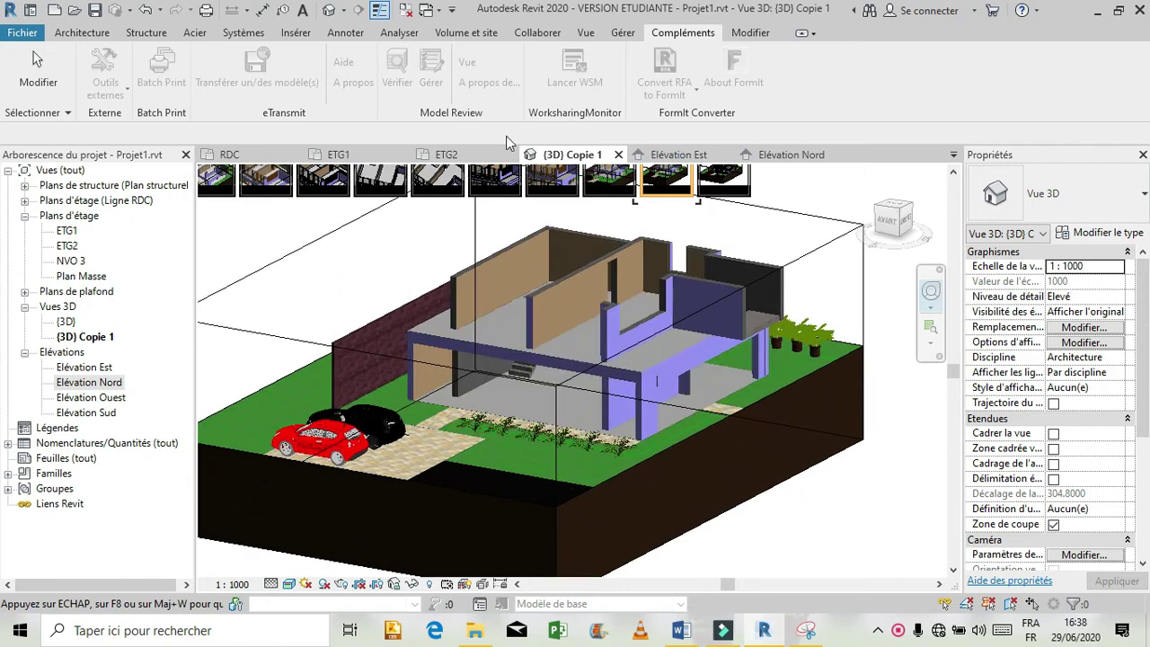
click(646, 269)
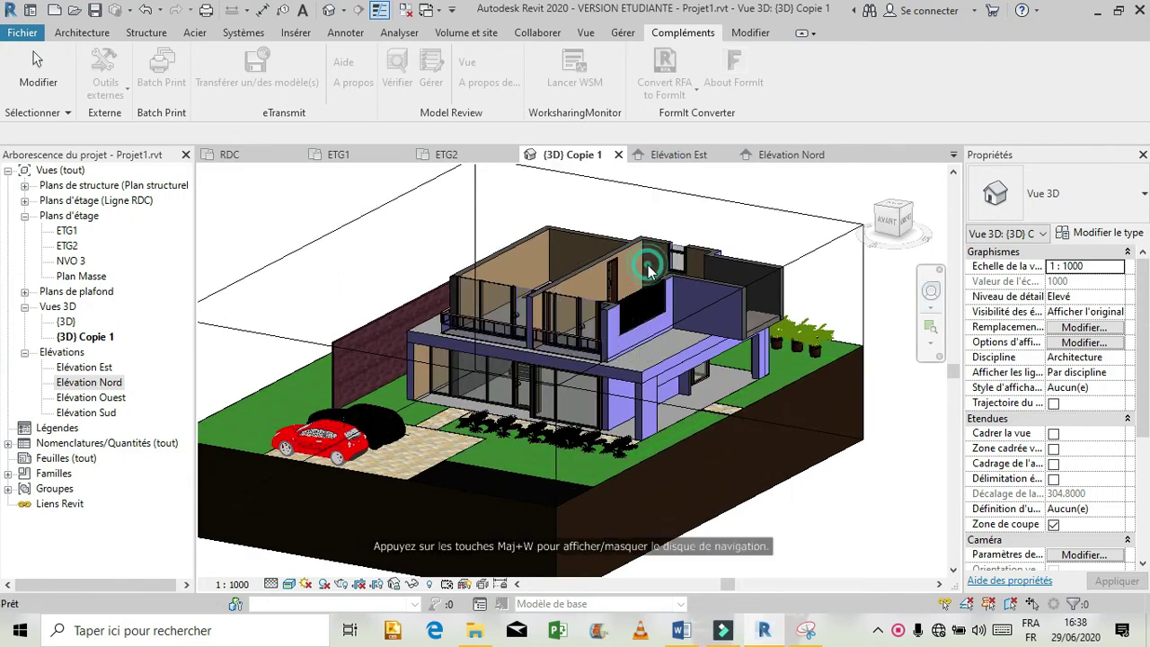
- Pull the front face of the section box back through the house to expose the stair and the ceiling around it
click(234, 276)
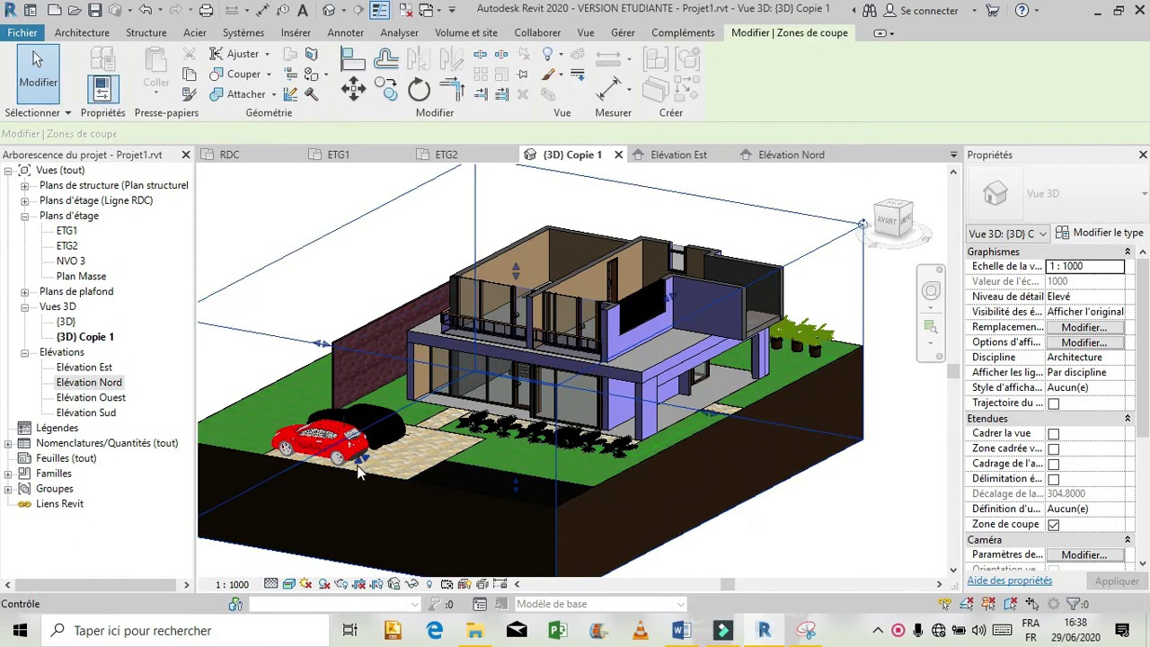
drag(363, 461, 554, 351)
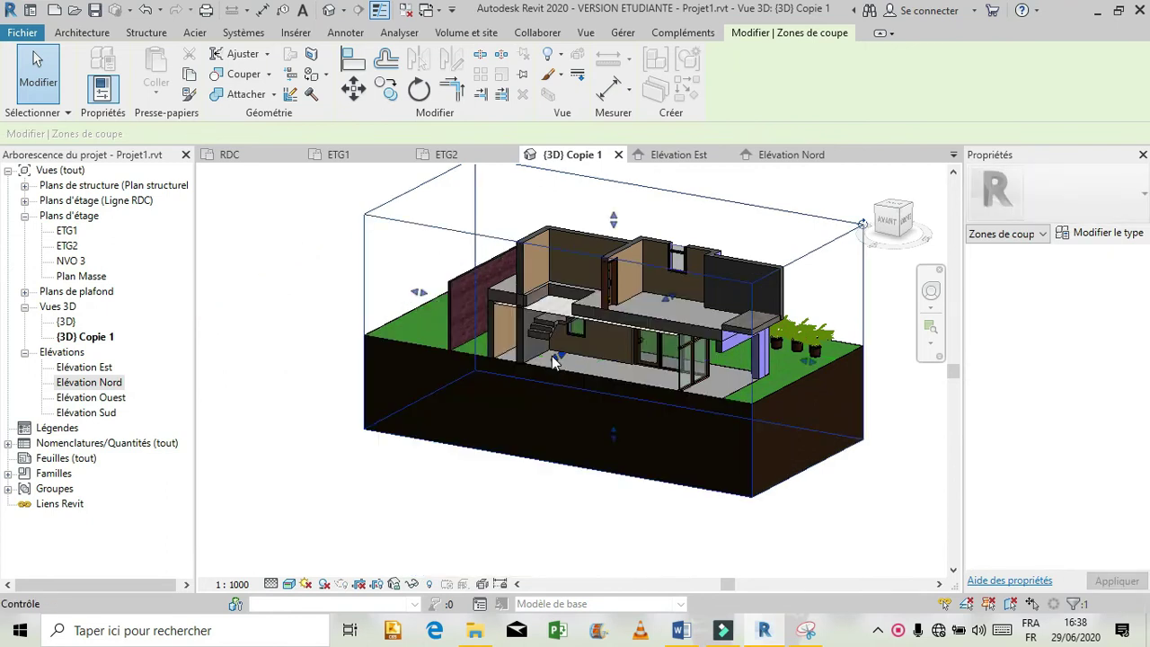
scroll(565, 305, up, 5)
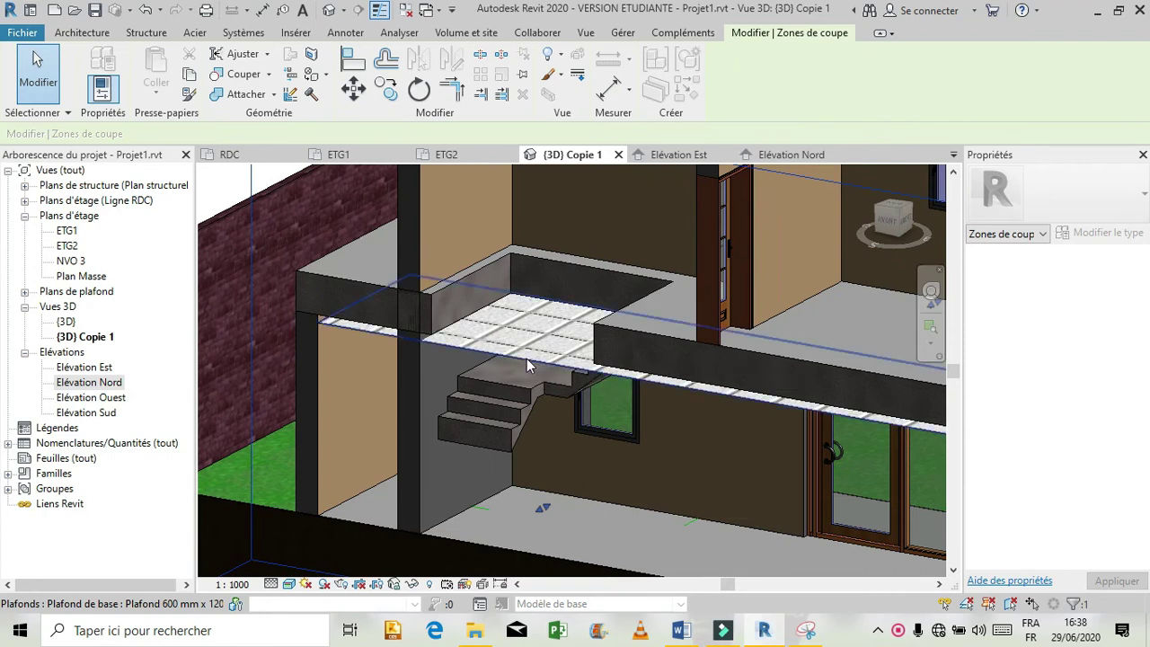
- Check which ceiling covers the stair opening and open the RDC ceiling plan at the stair's location
click(527, 359)
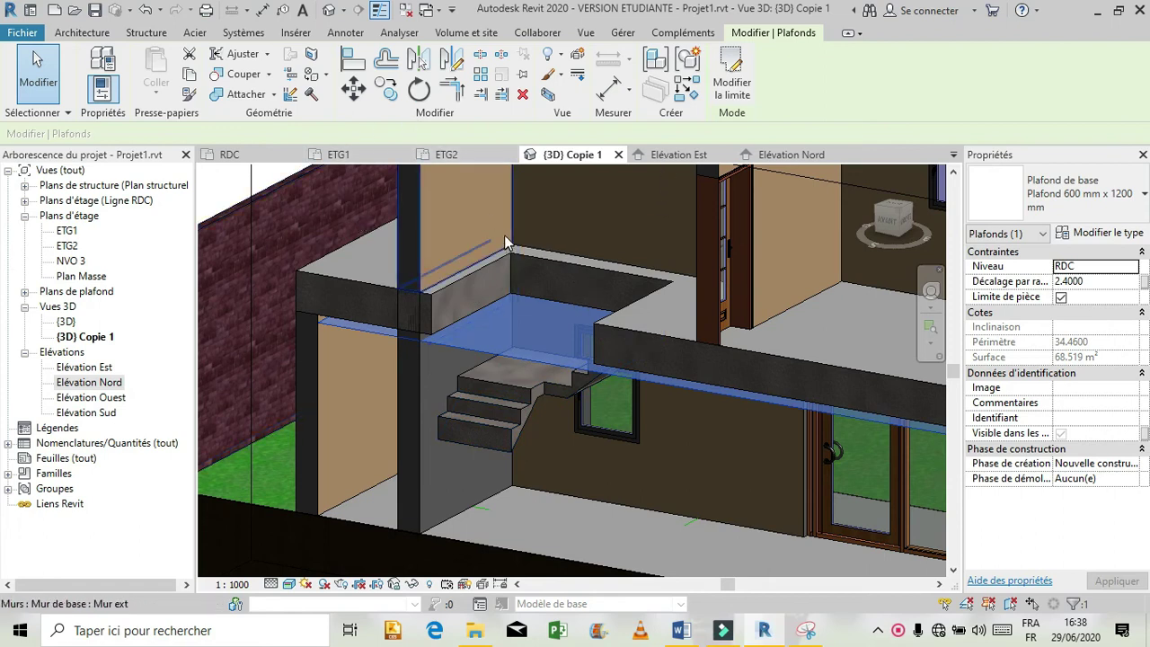
click(24, 292)
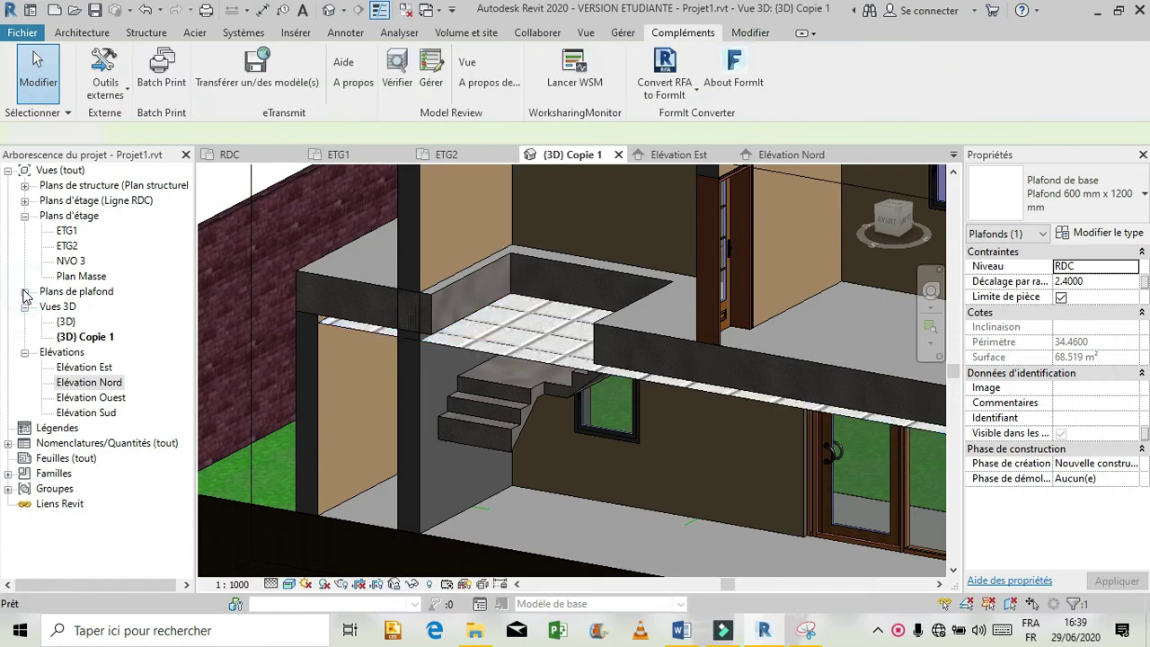
double_click(66, 352)
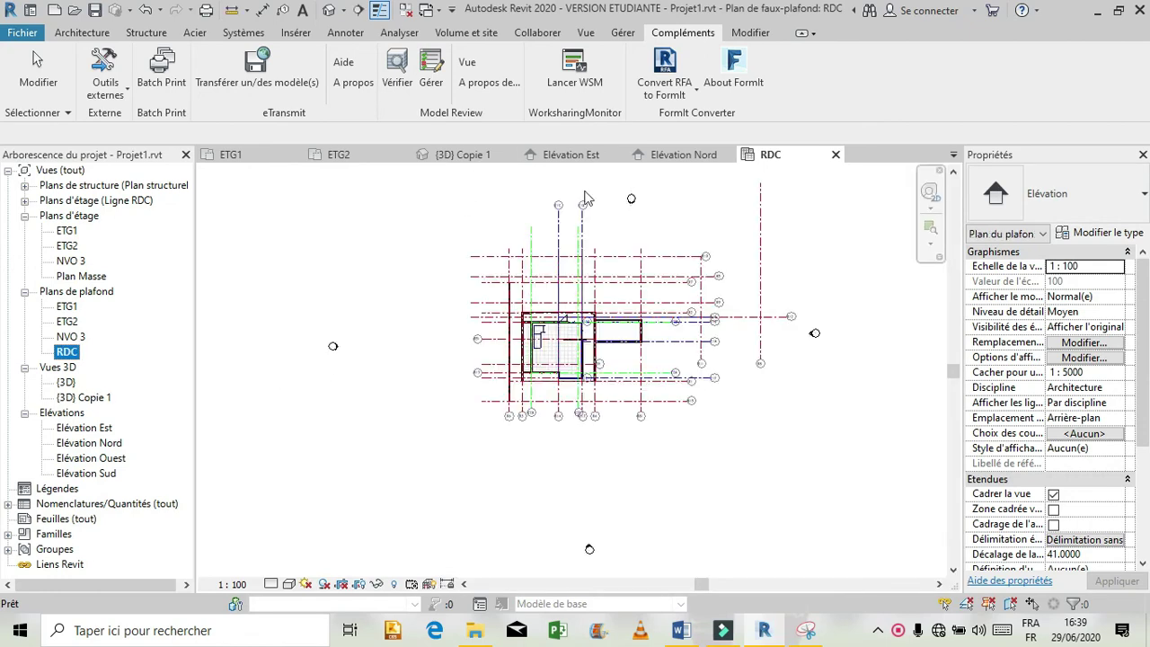
scroll(559, 357, up, 5)
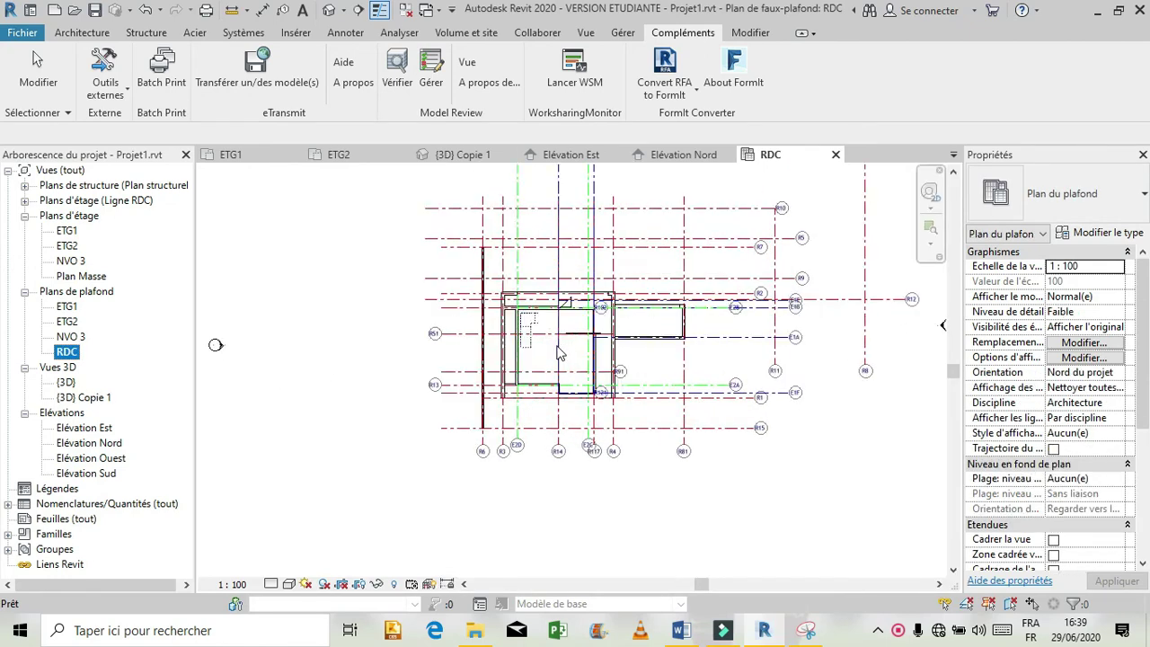
scroll(559, 352, up, 1)
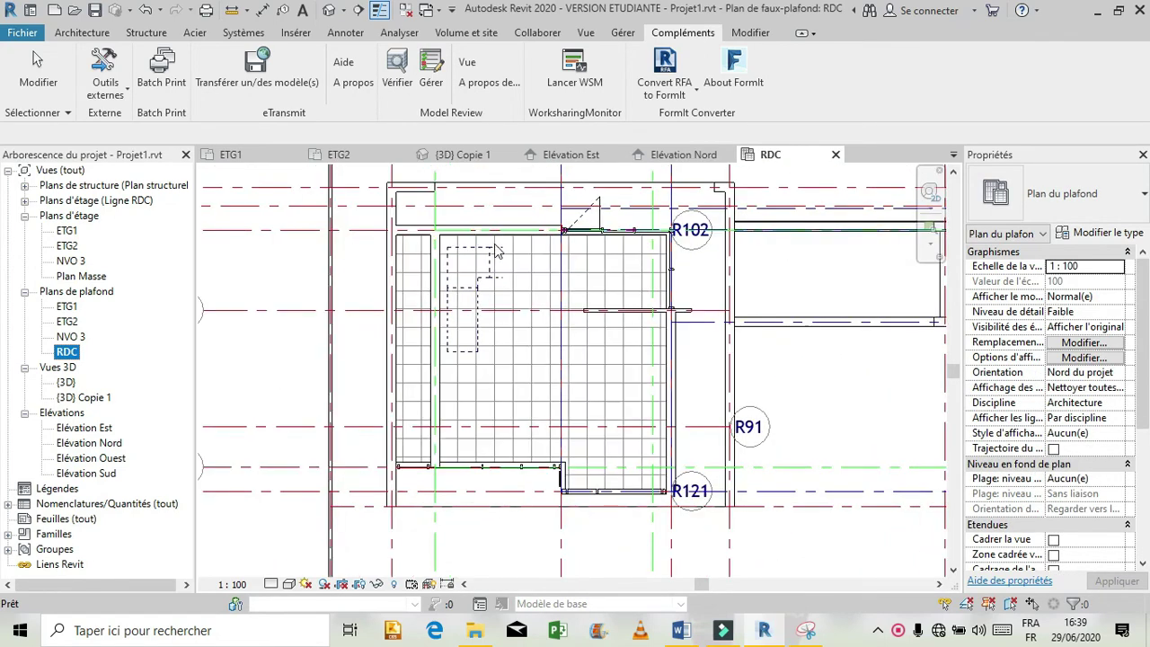
- Cut a rectangular opening about 2.23 m wide in the RDC ceiling's boundary, tracing the slab opening over the stair
click(497, 253)
scroll(490, 252, up, 4)
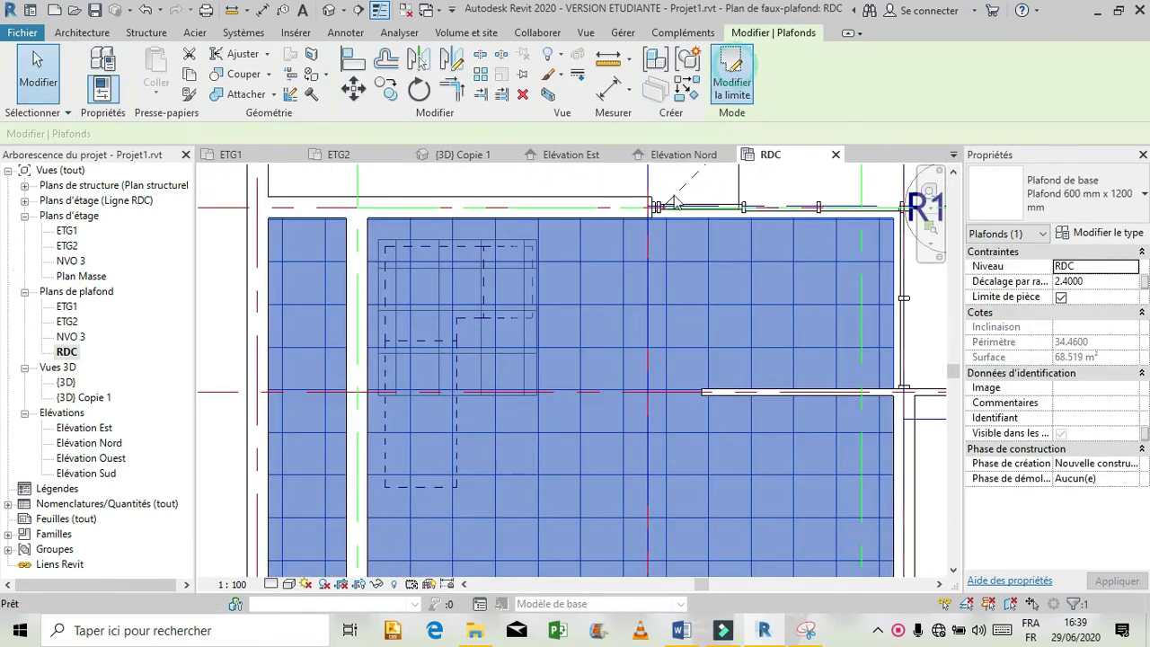
double_click(628, 263)
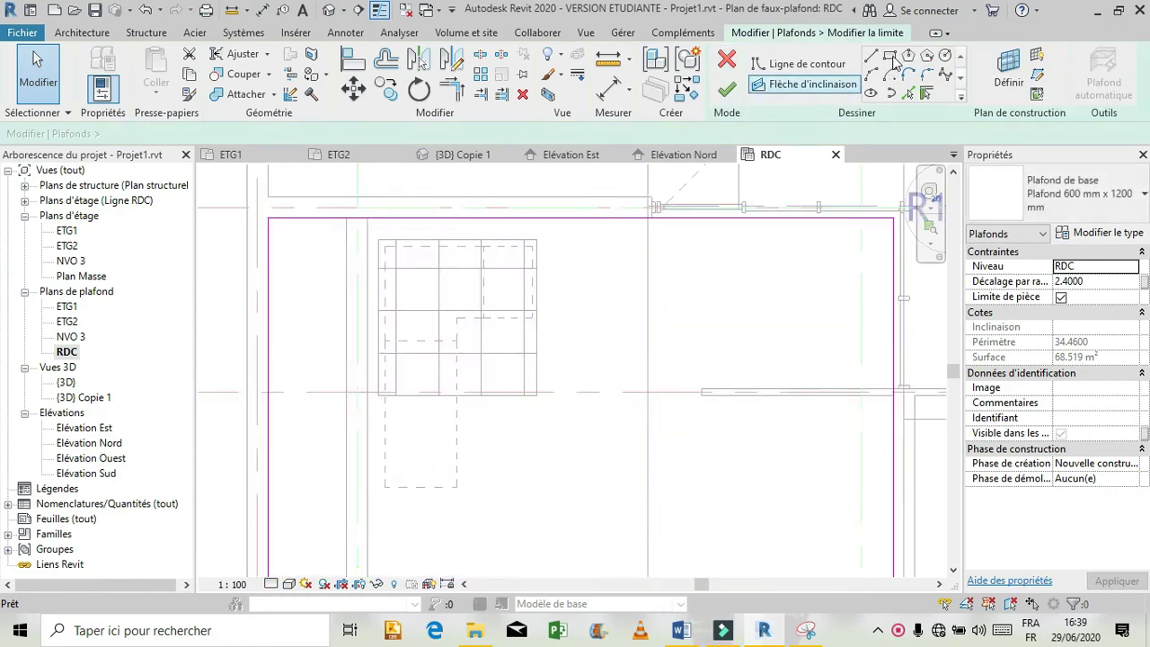
click(890, 56)
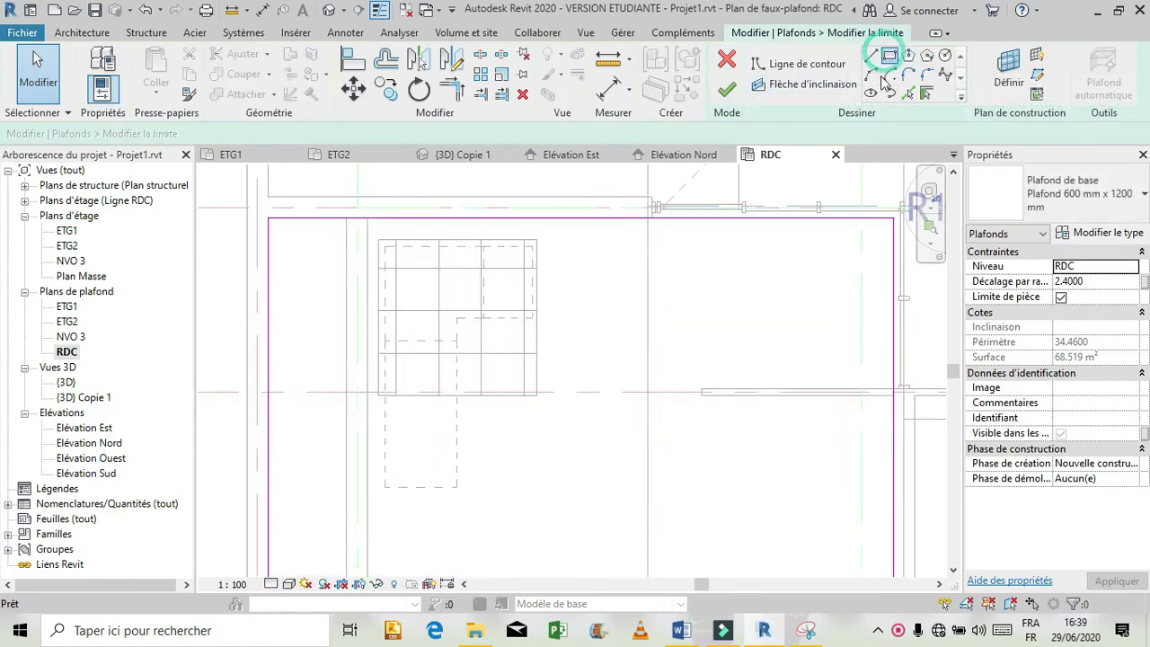
click(378, 241)
click(537, 395)
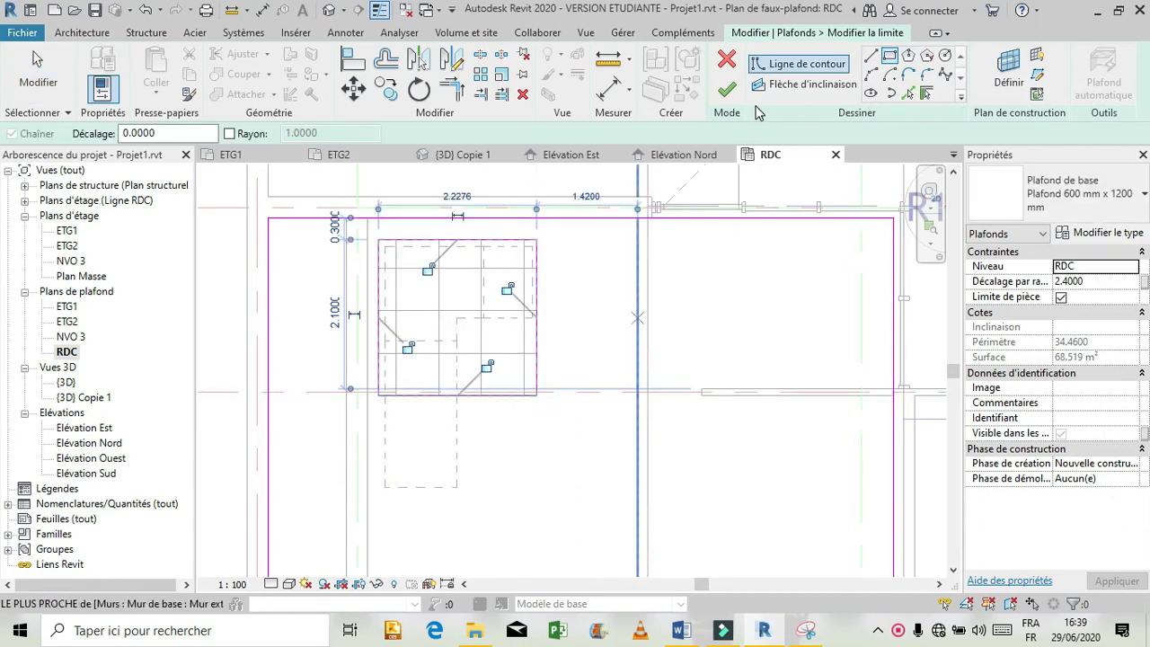
click(727, 89)
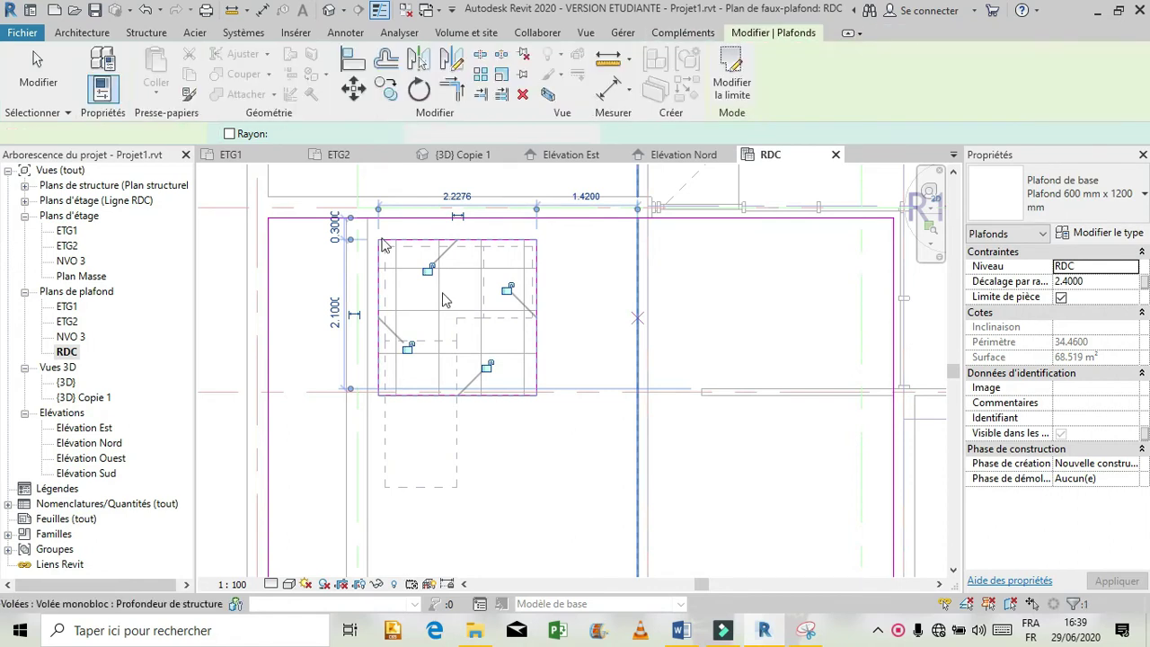
- Examine the ceiling cut-out and the stair's upper run against the slab in the {3D} Copie 1 view, obliquely and from the front
click(458, 155)
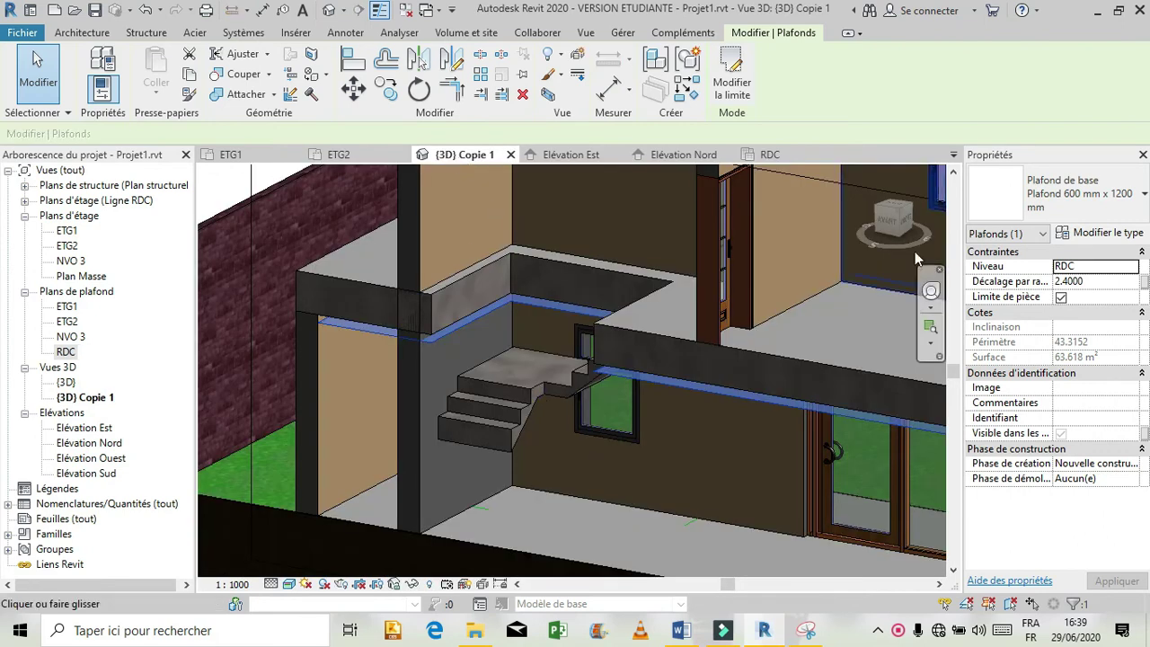
click(931, 291)
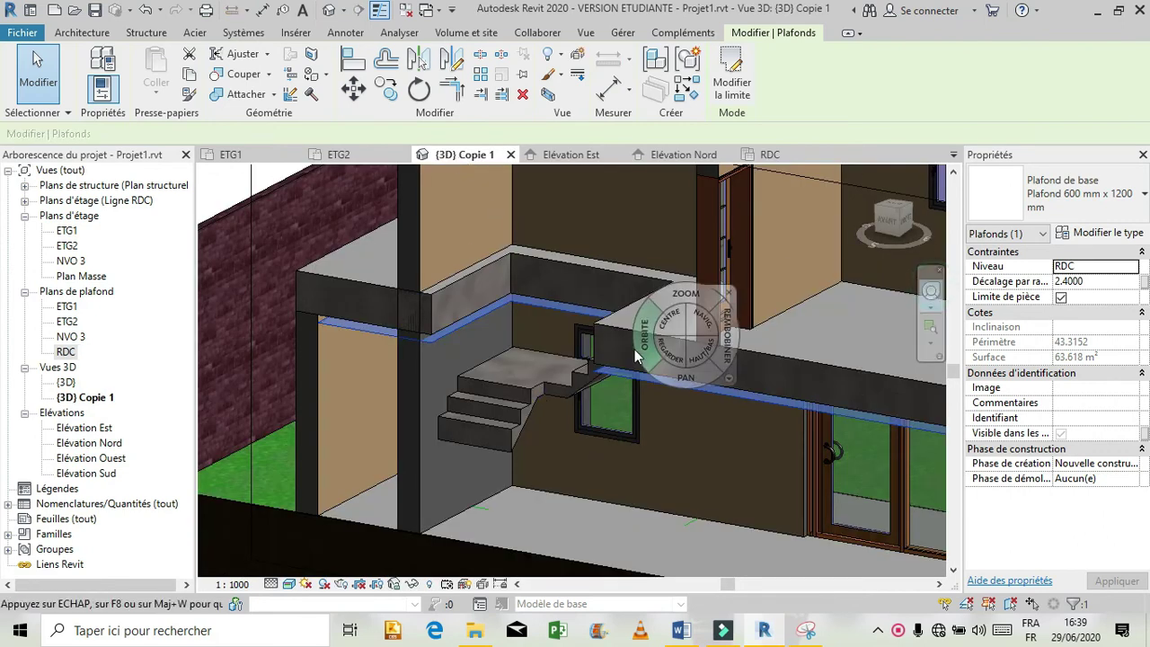
drag(636, 344, 719, 349)
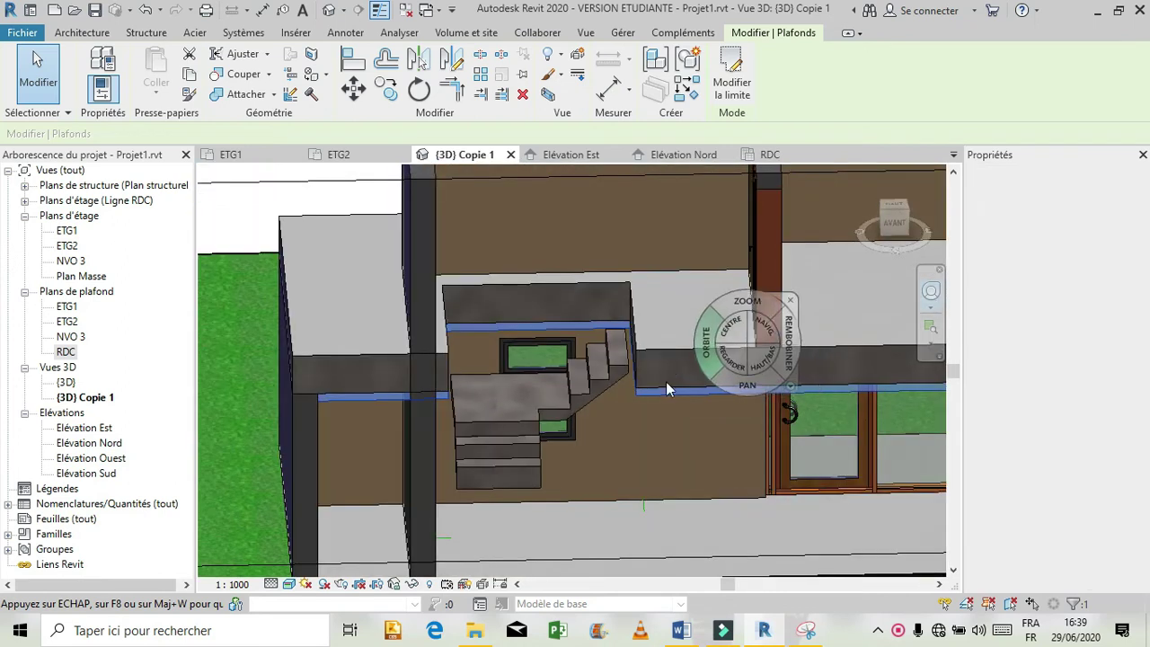
click(741, 319)
click(595, 364)
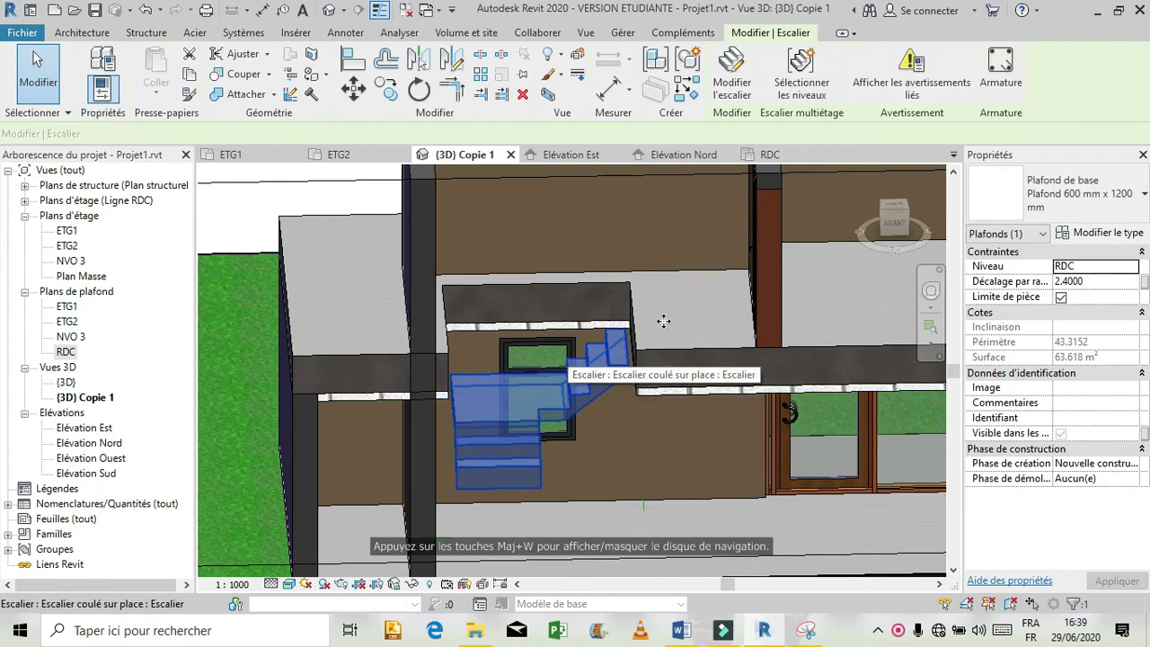
click(895, 223)
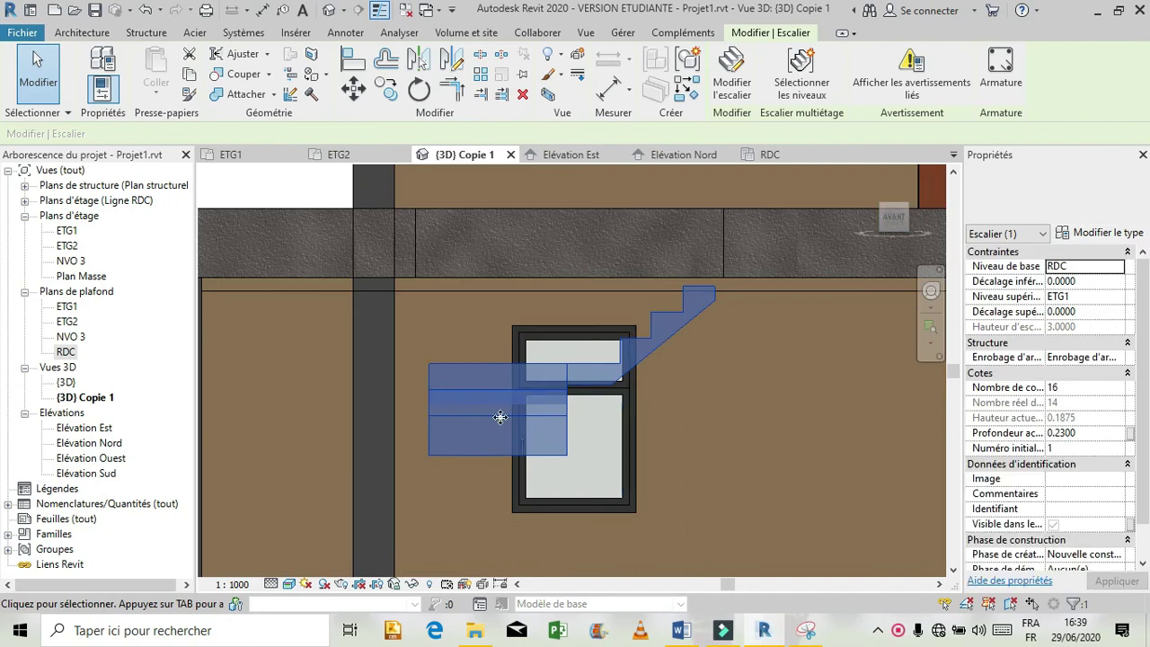
scroll(501, 417, down, 2)
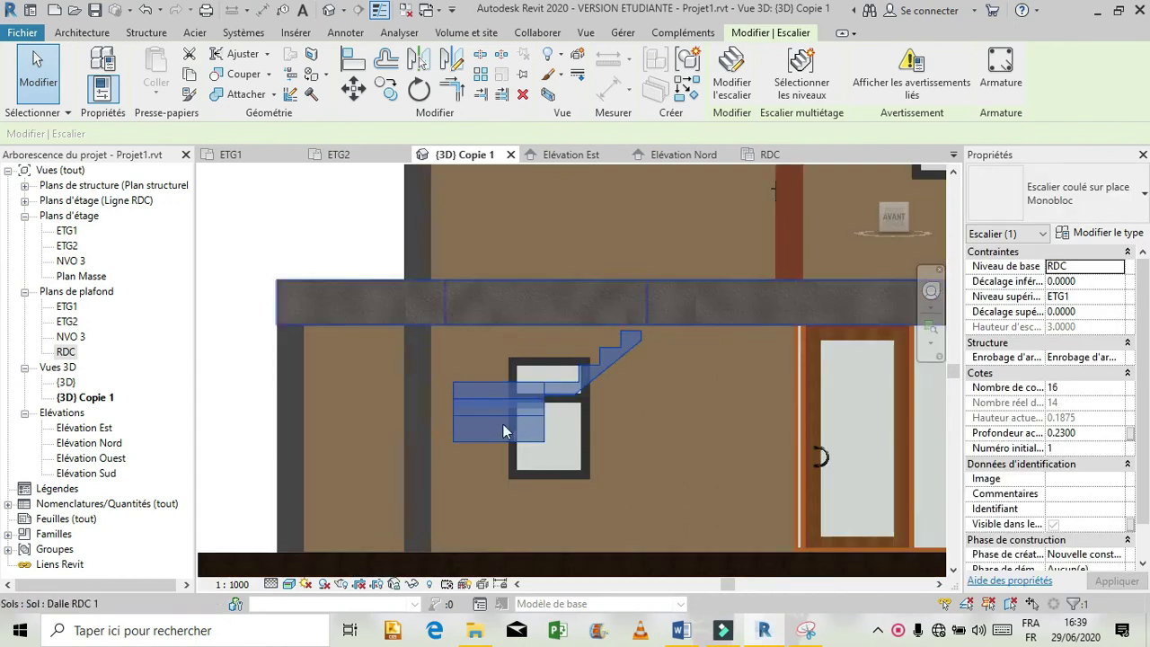
scroll(470, 457, down, 1)
scroll(471, 452, down, 2)
scroll(613, 336, up, 4)
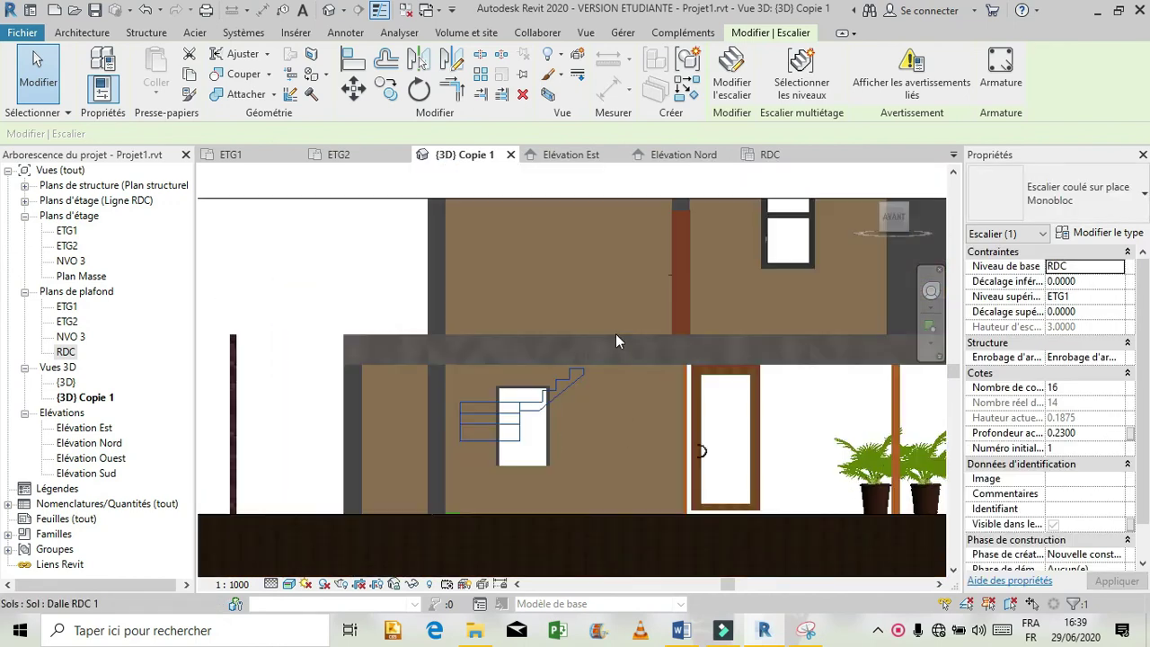
scroll(616, 340, up, 2)
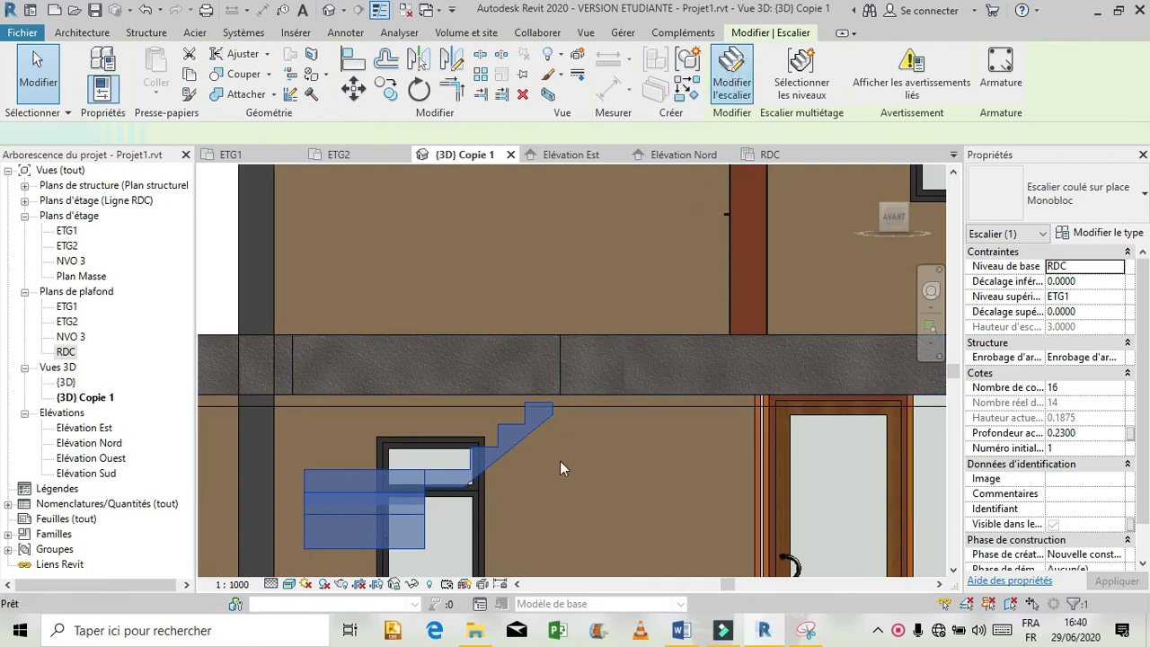
- Open the stair for editing and try extending its upper run to a length of 0.92 m
double_click(548, 418)
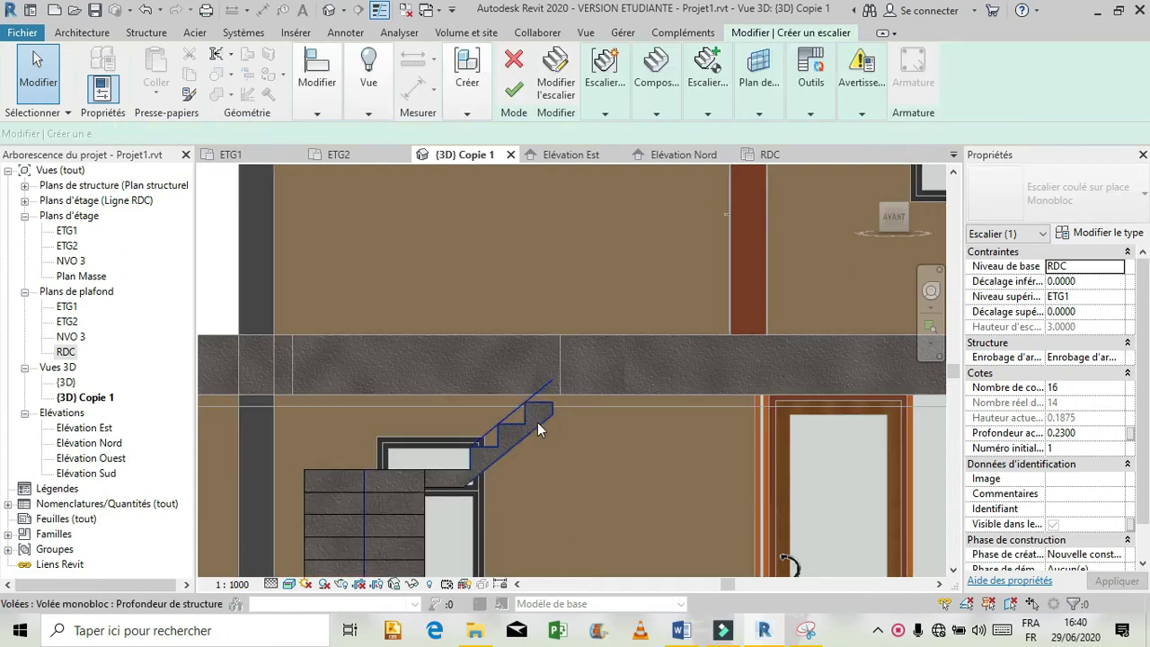
click(540, 419)
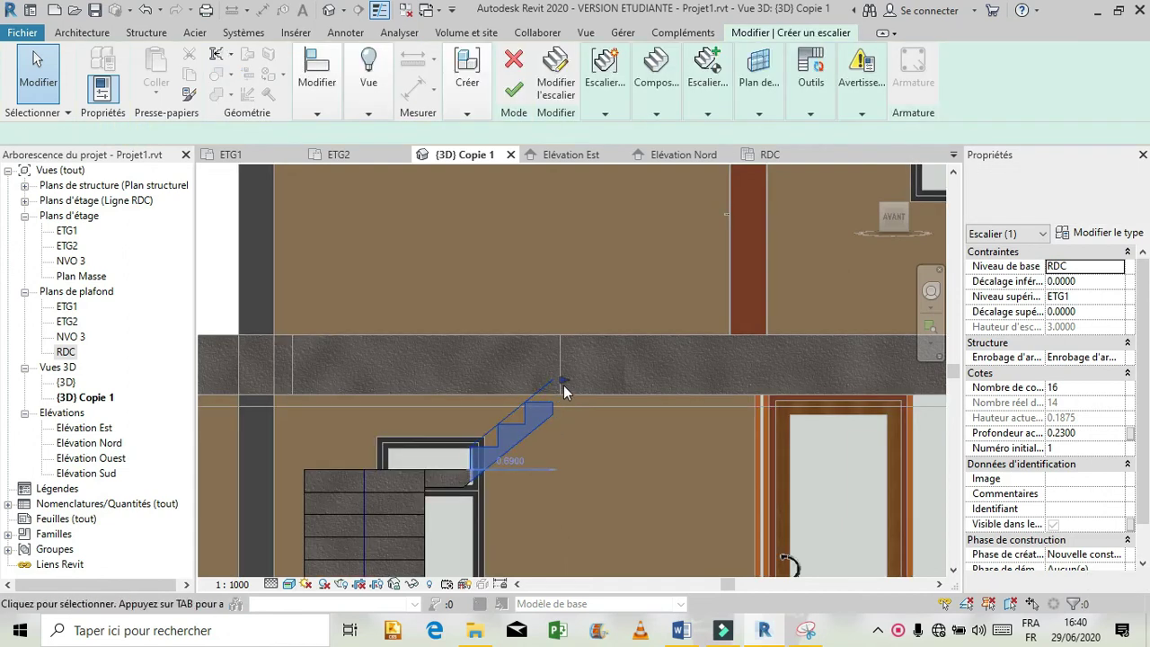
drag(564, 382, 586, 383)
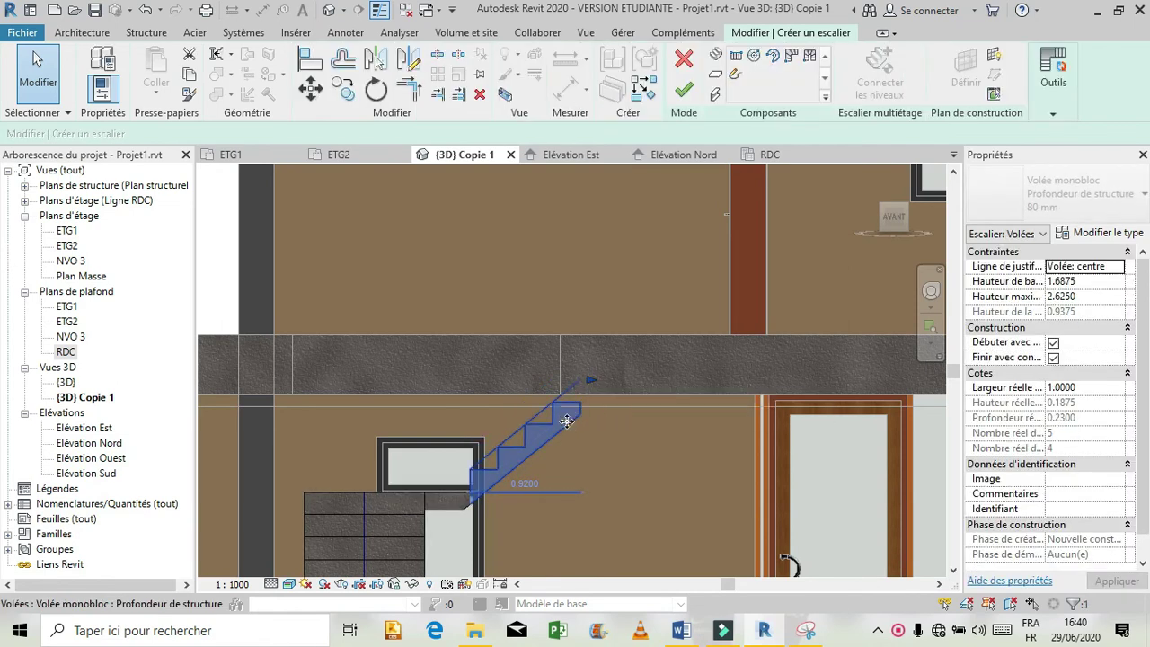
click(590, 378)
drag(564, 380, 558, 378)
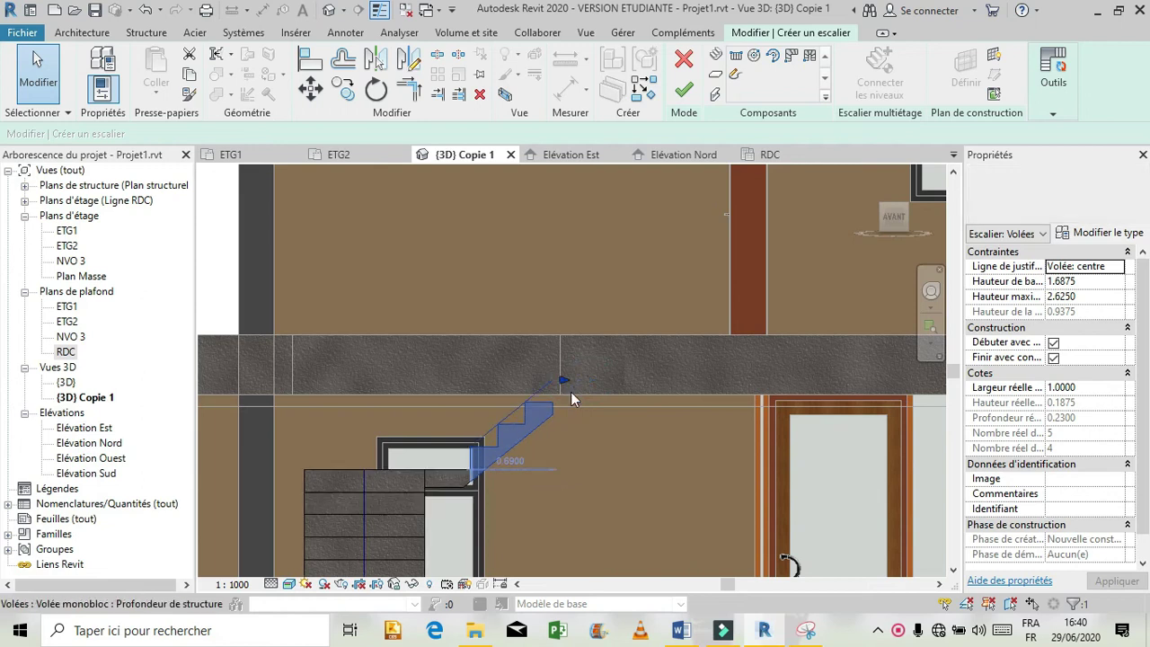
click(534, 401)
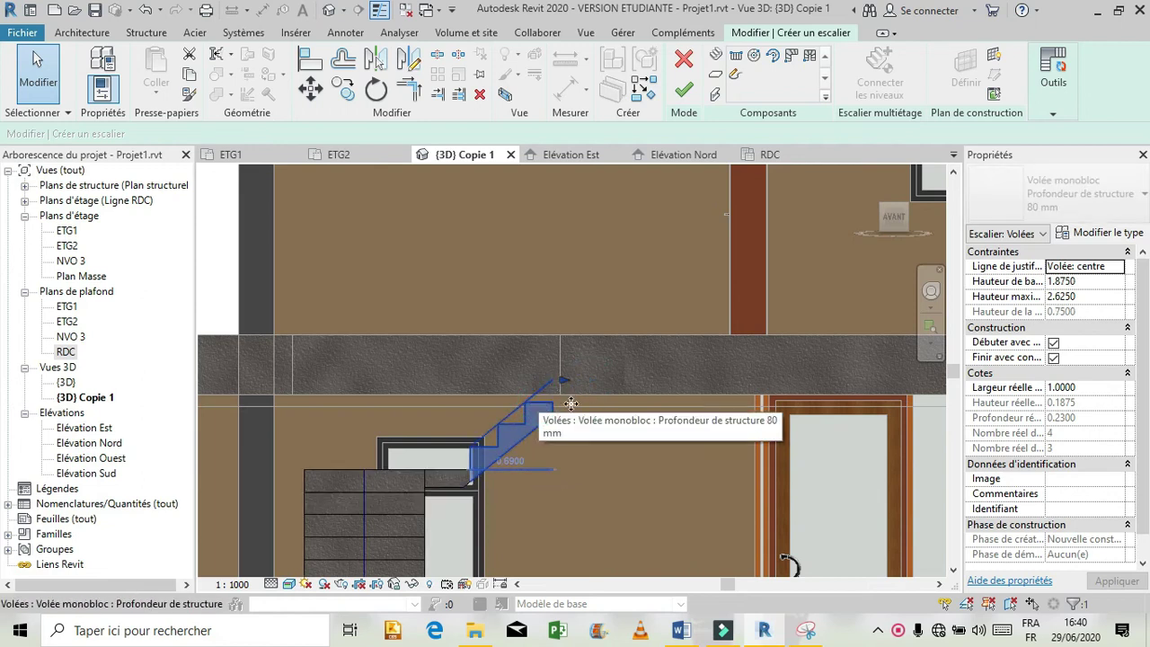
- Try extending the end of the upper run to a top height of 3.0000 m in the Elévation Nord view
click(676, 157)
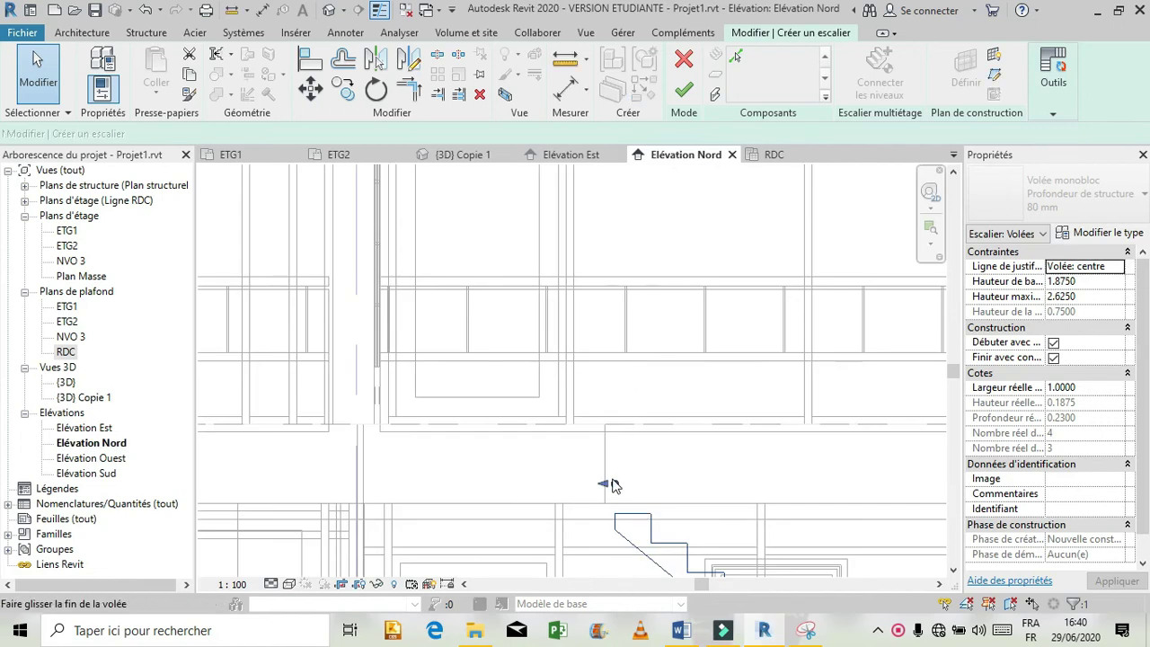
drag(614, 483, 537, 402)
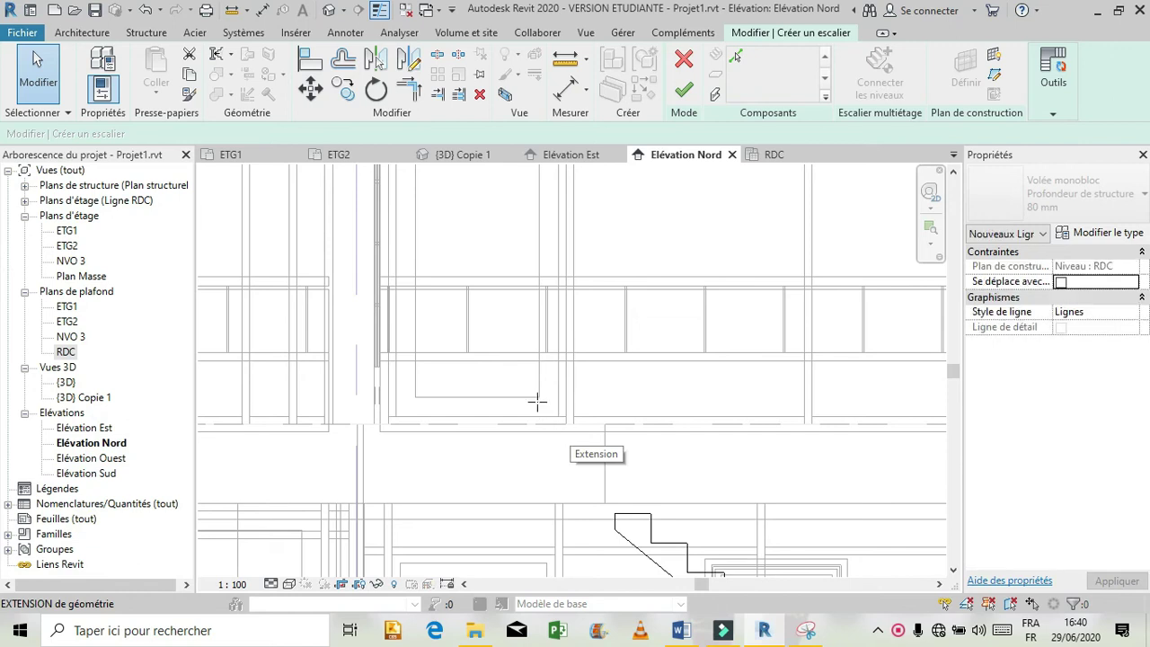
click(628, 539)
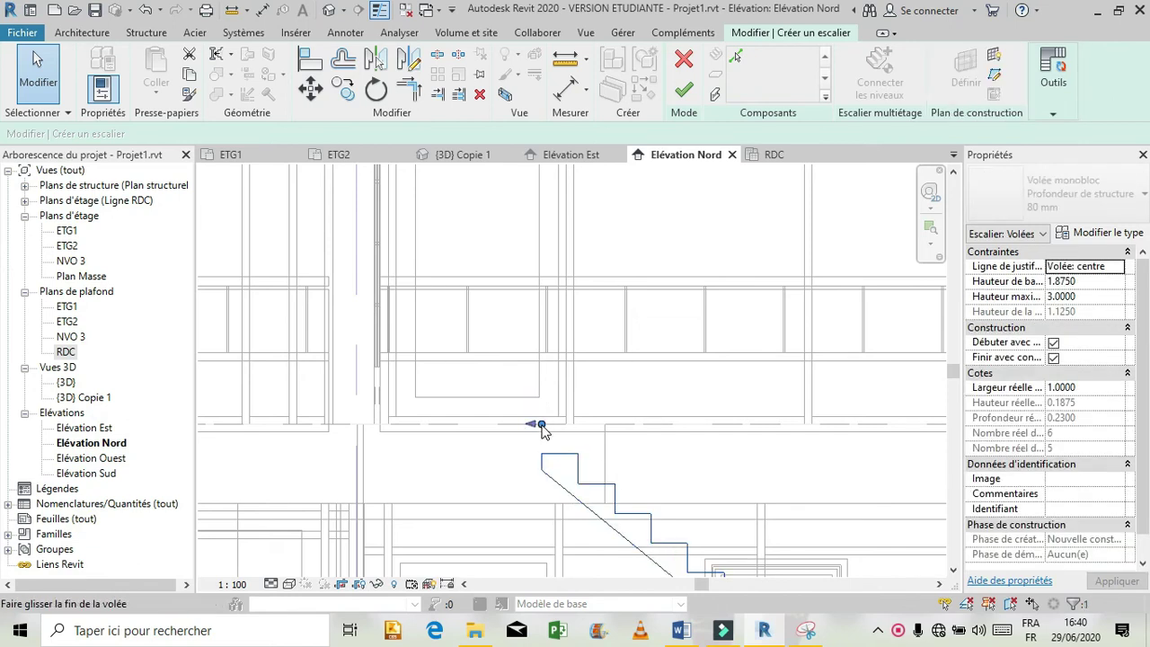
click(604, 509)
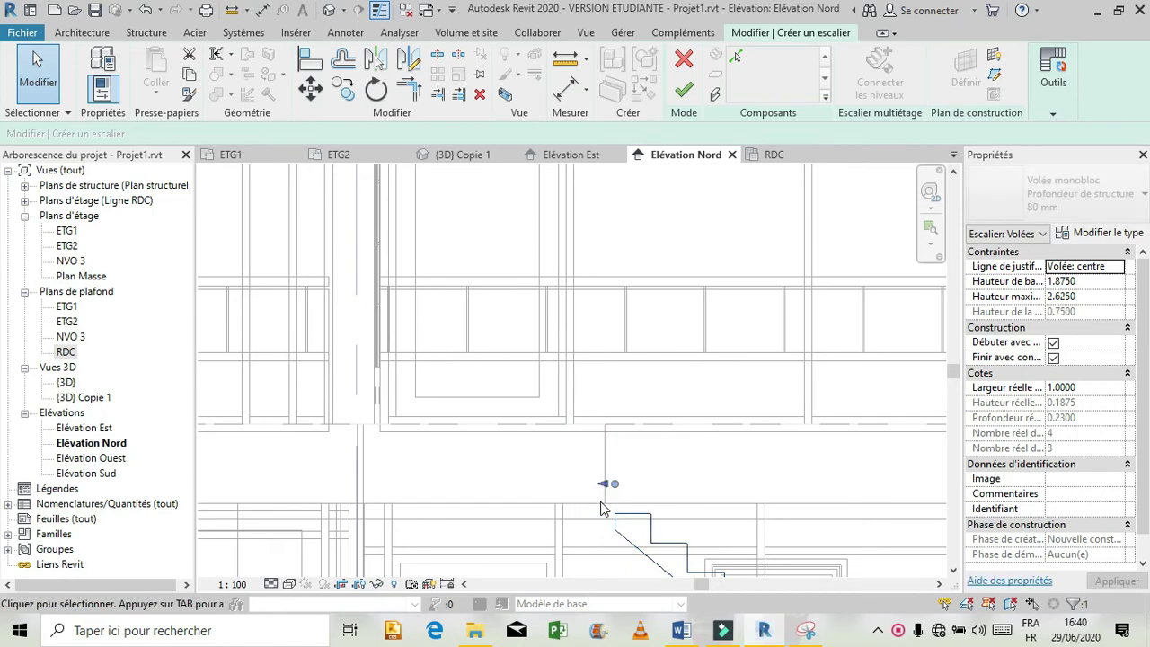
- Extend the upper run by one riser to a top height of 2.8125 m in the Elévation Nord view
click(474, 163)
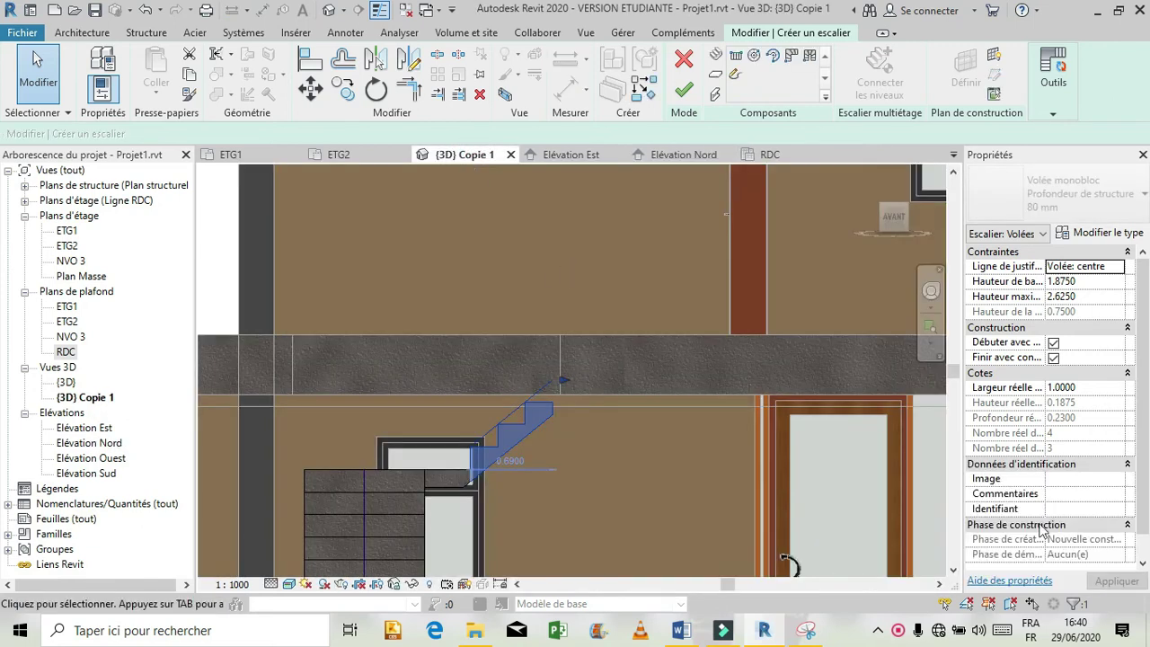
click(932, 290)
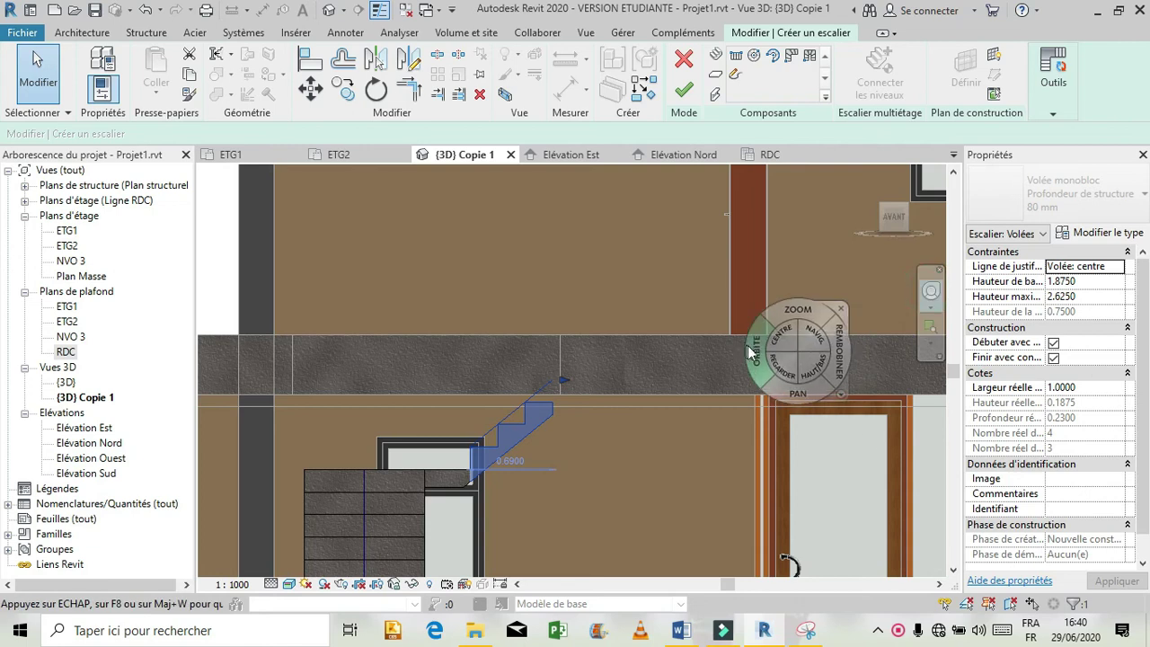
mouse_move(735, 376)
mouse_down()
mouse_move(719, 375)
mouse_move(757, 419)
mouse_move(759, 404)
mouse_move(809, 376)
mouse_up()
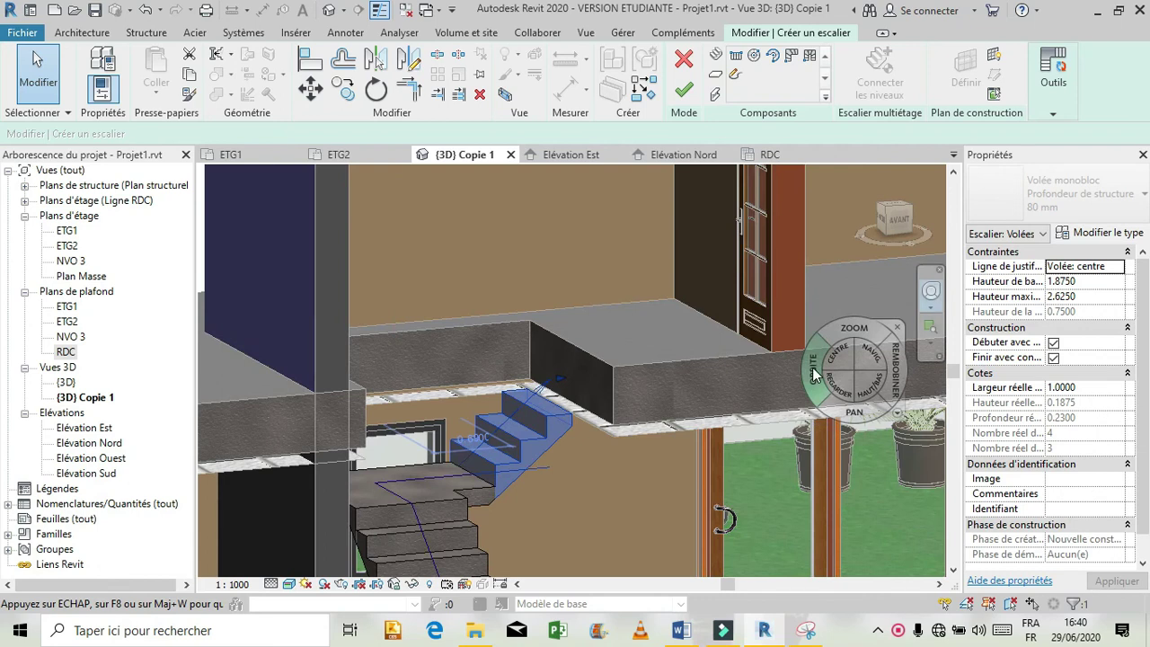
click(897, 332)
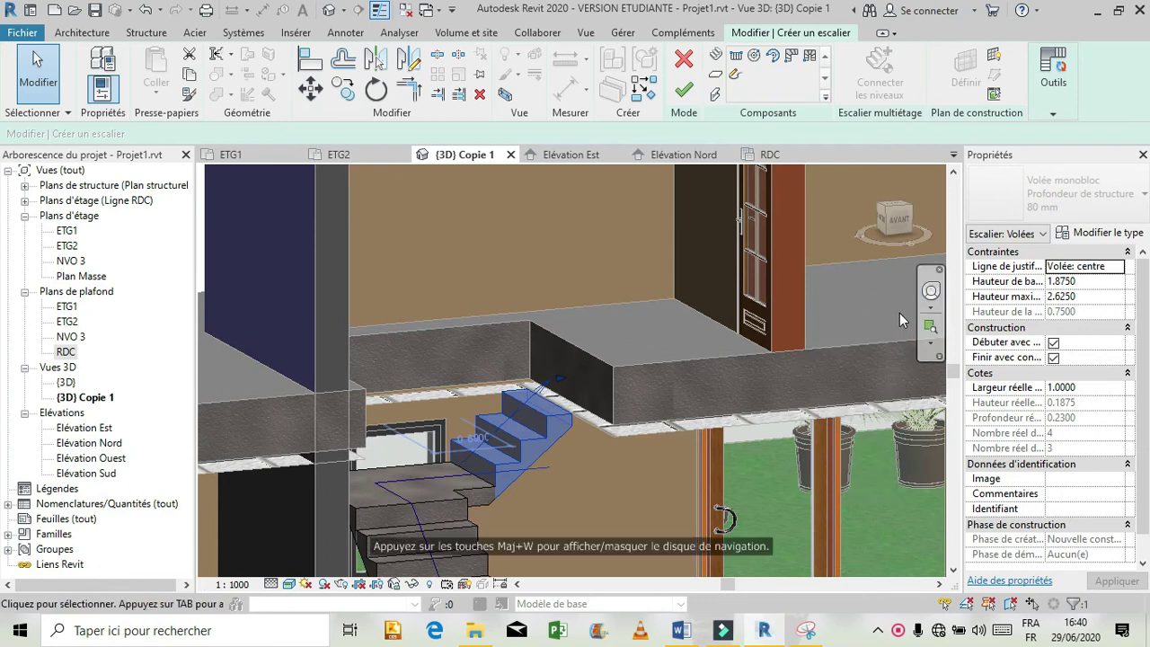
click(681, 154)
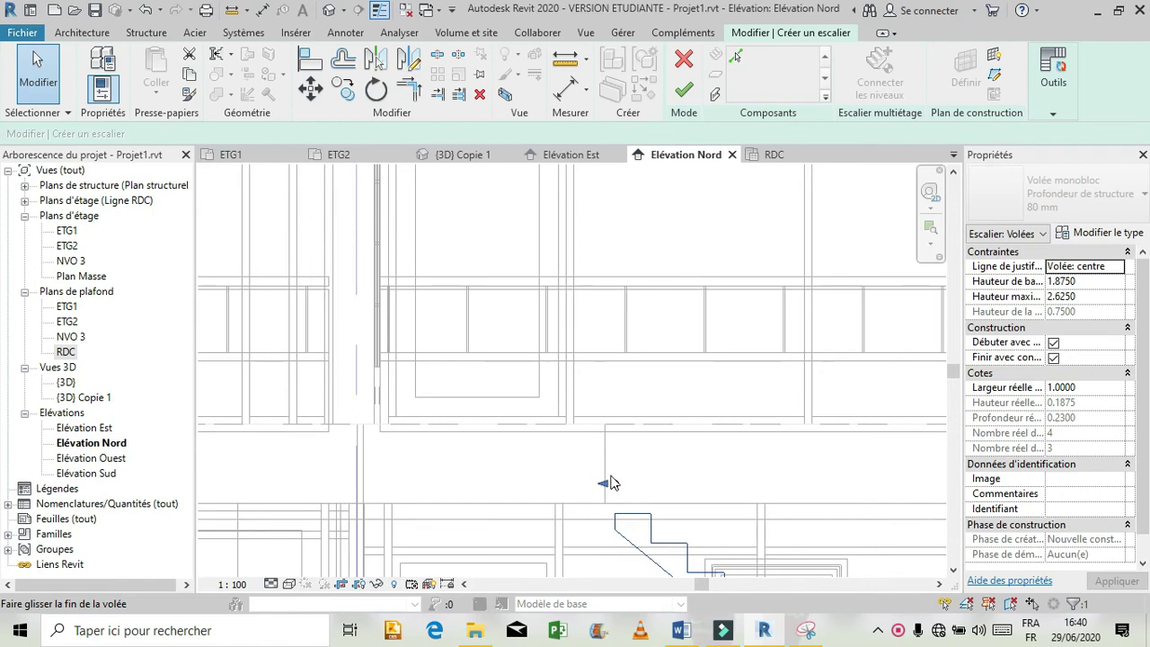
drag(615, 483, 588, 465)
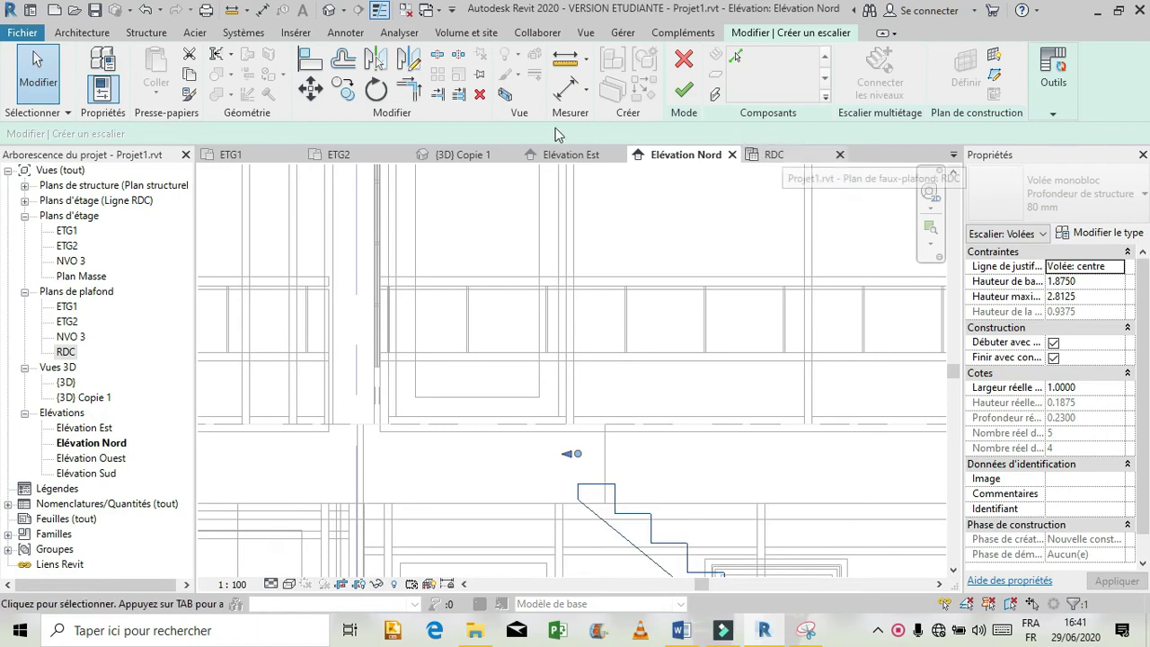
- Finish editing the stair from the {3D} Copie 1 view and save the project
click(476, 157)
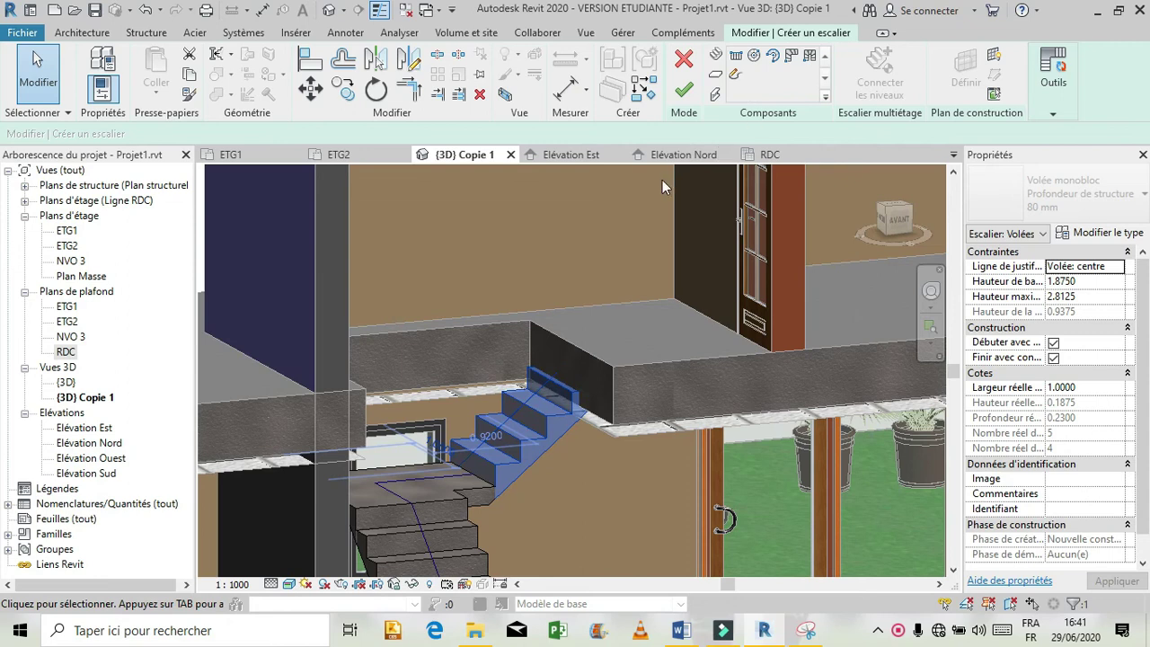
click(893, 224)
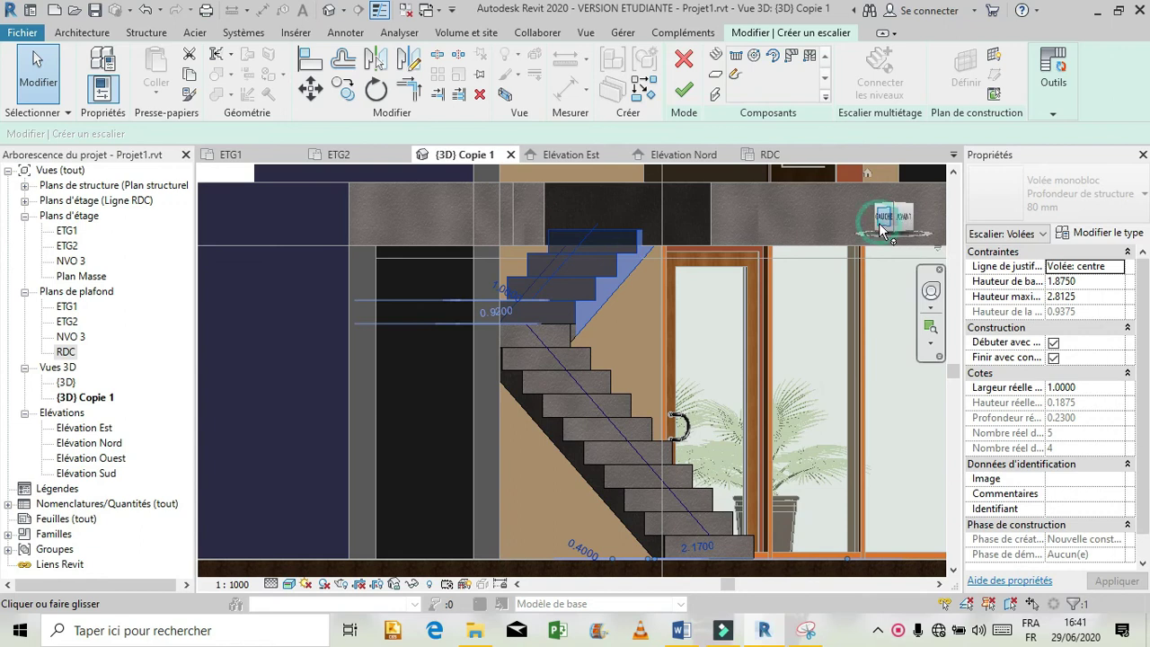
click(880, 229)
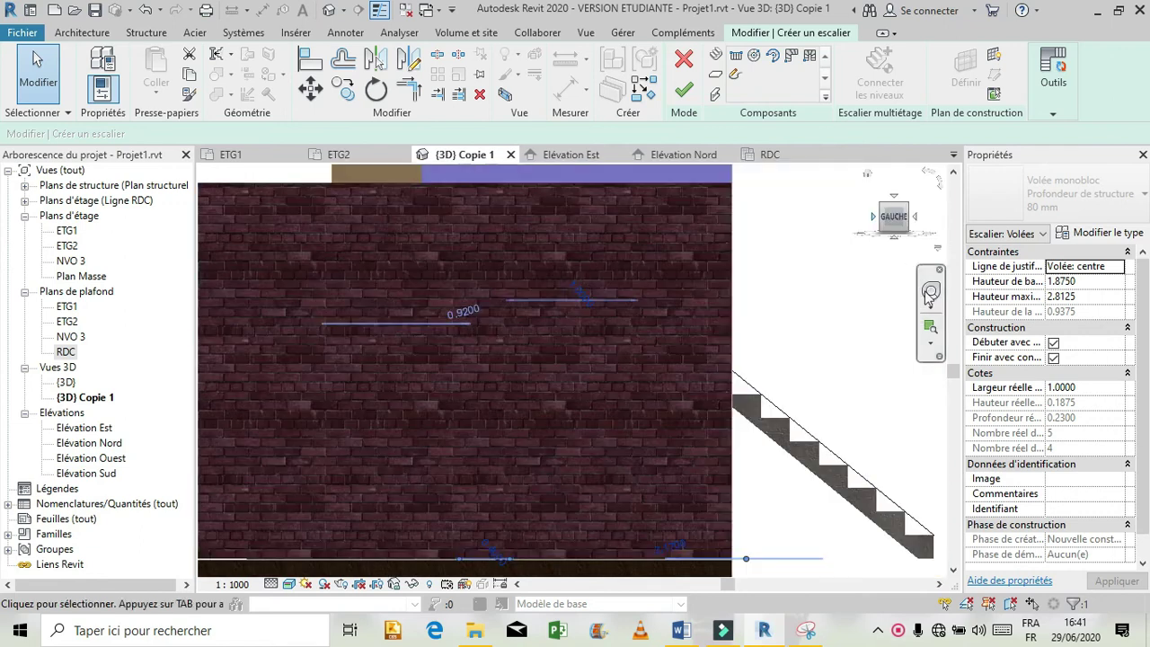
click(931, 292)
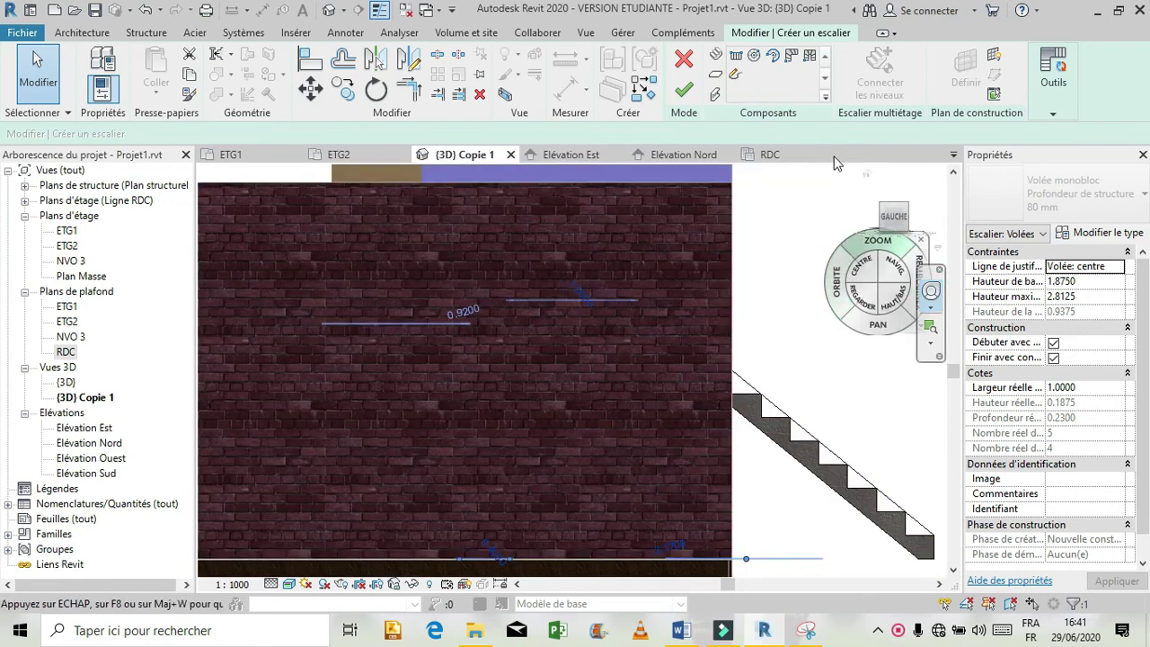
key(Escape)
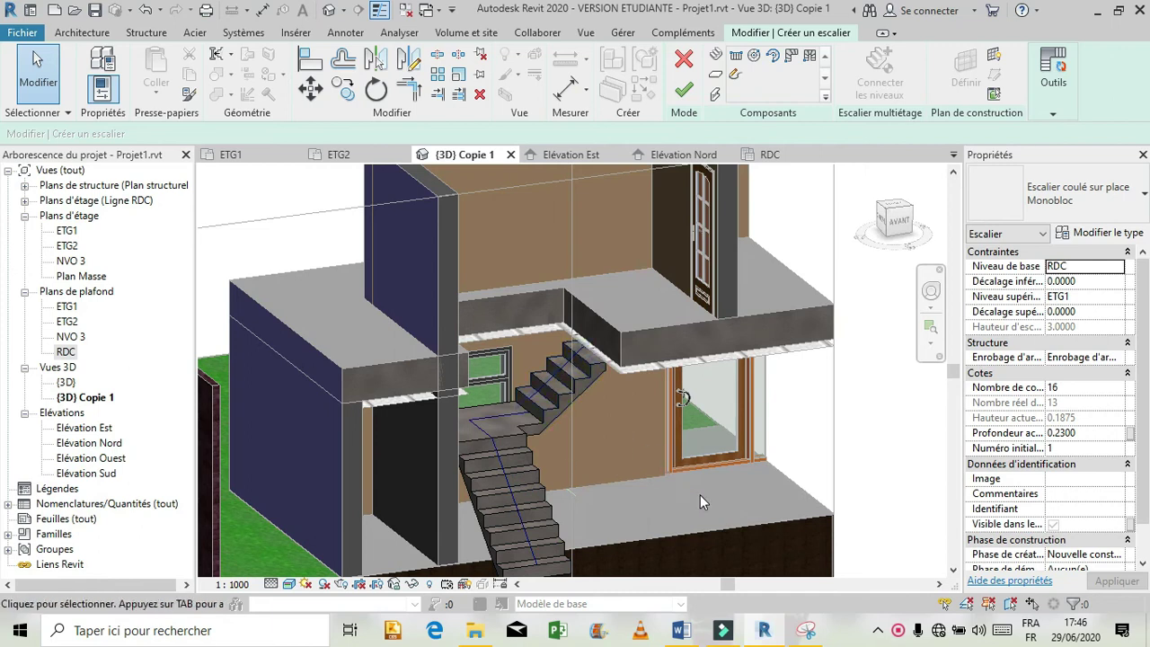
click(685, 94)
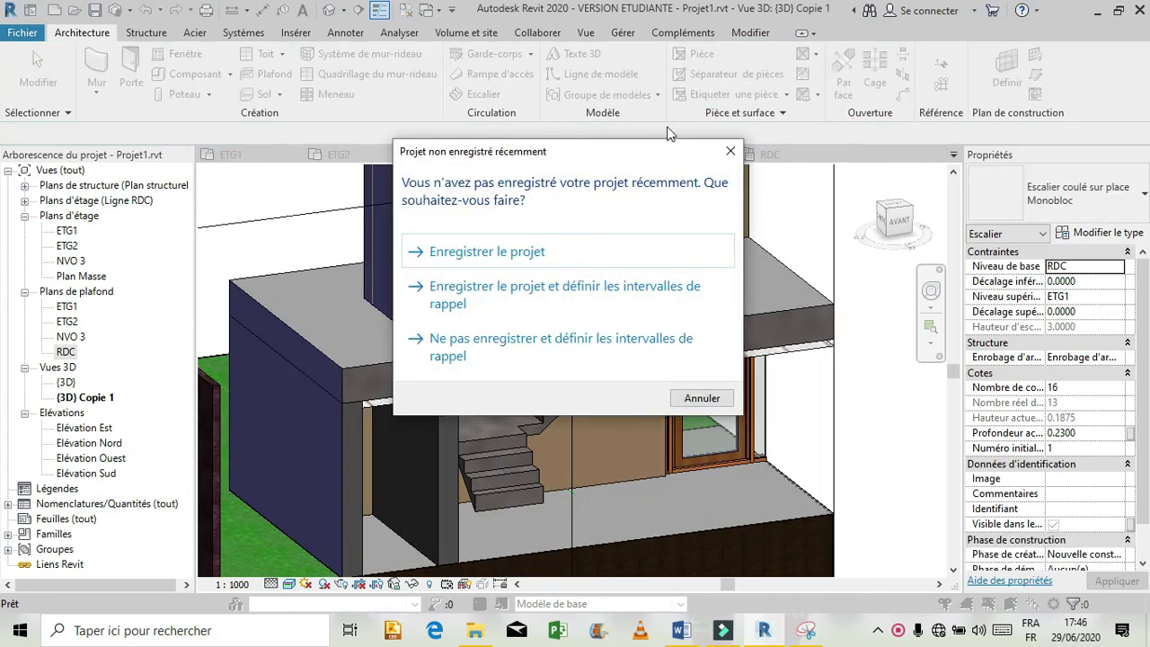
click(659, 240)
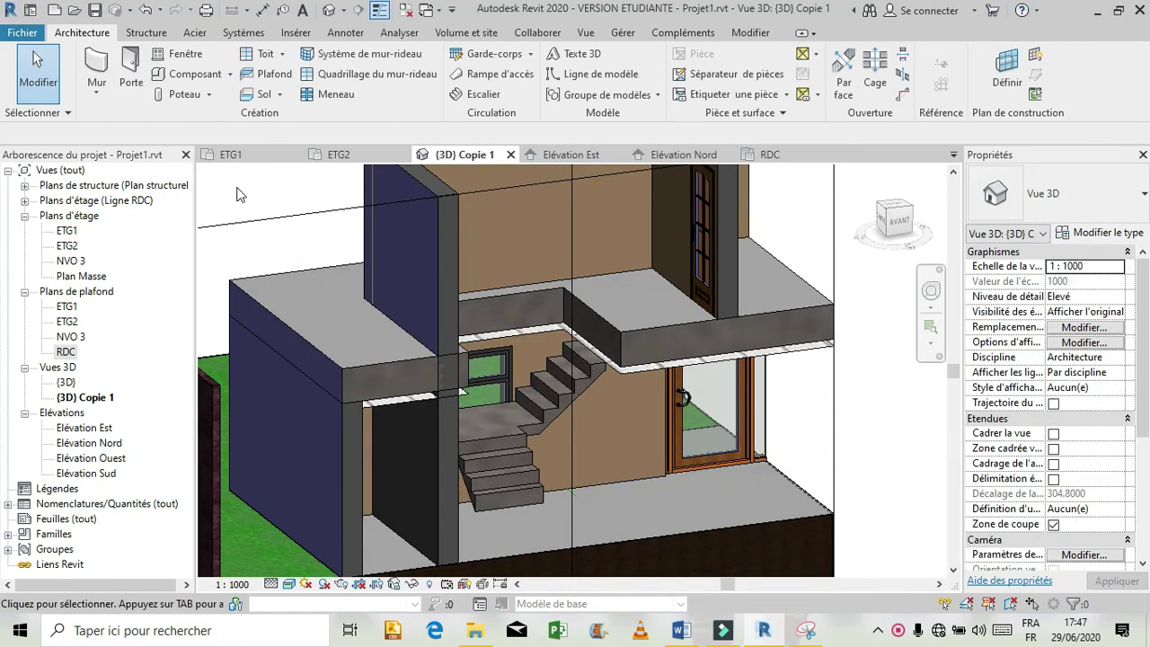
- Place Type Bateau railings on the whole stair in the {3D} Copie 1 view, positioned on the treads (Marches)
click(531, 58)
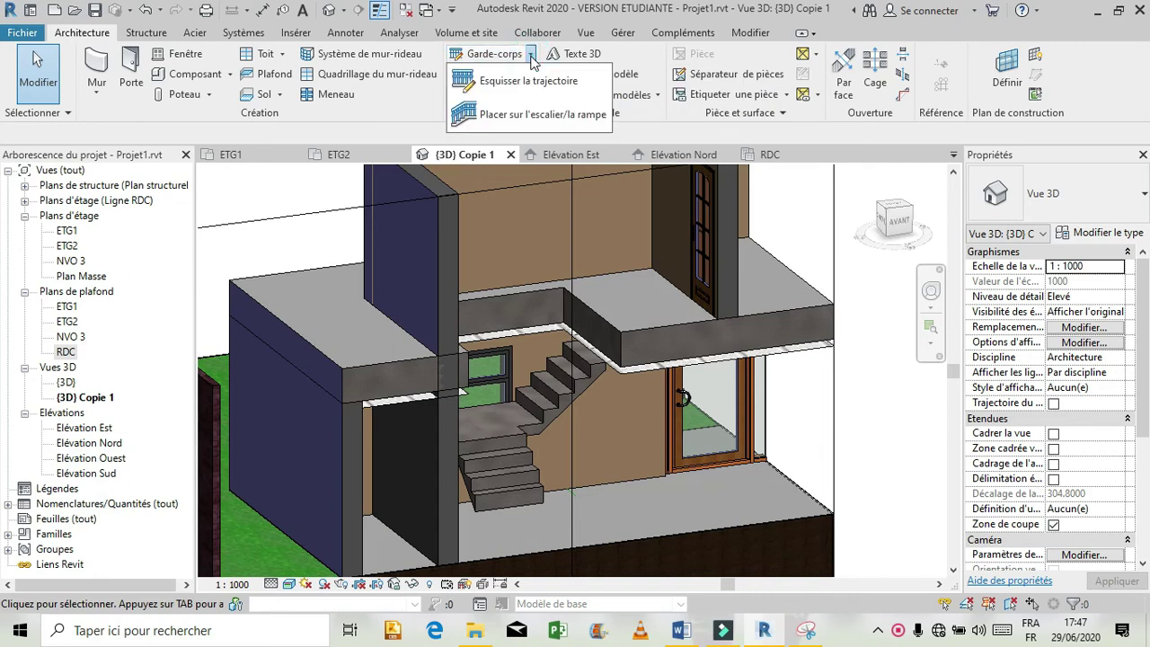
click(530, 115)
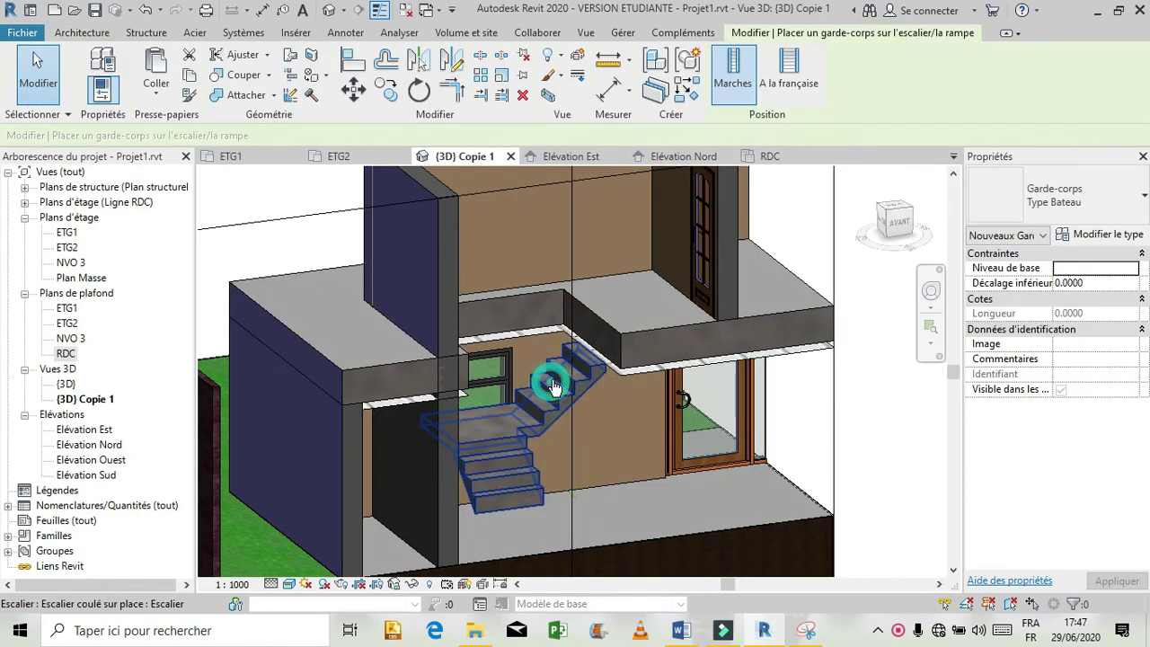
click(550, 382)
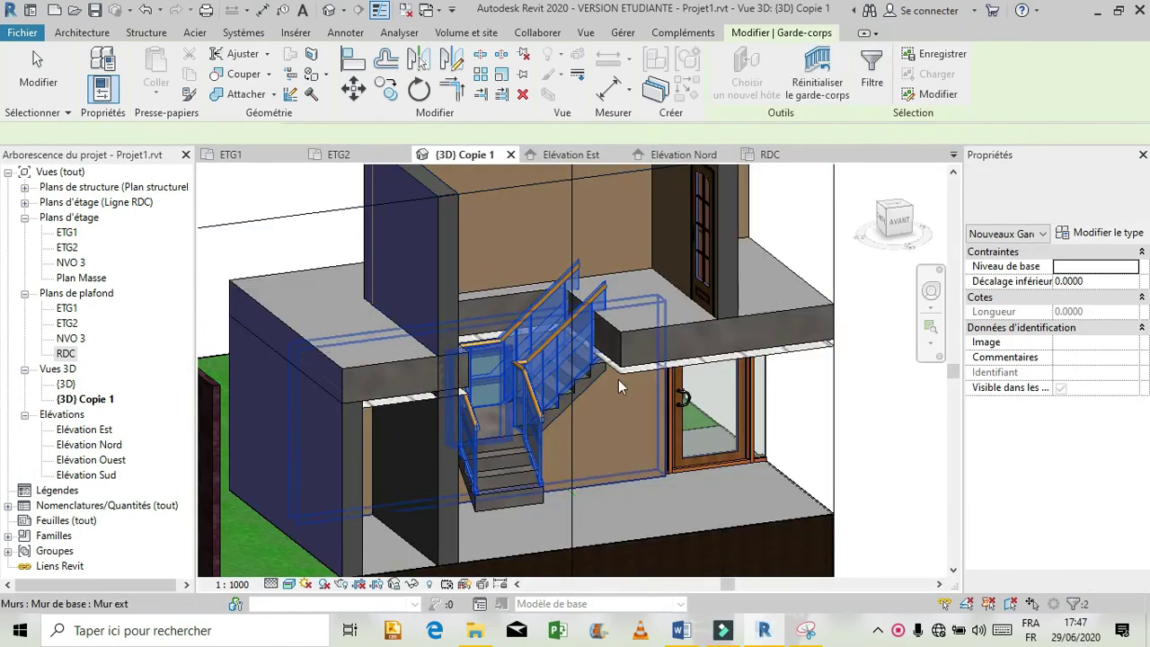
scroll(615, 351, up, 3)
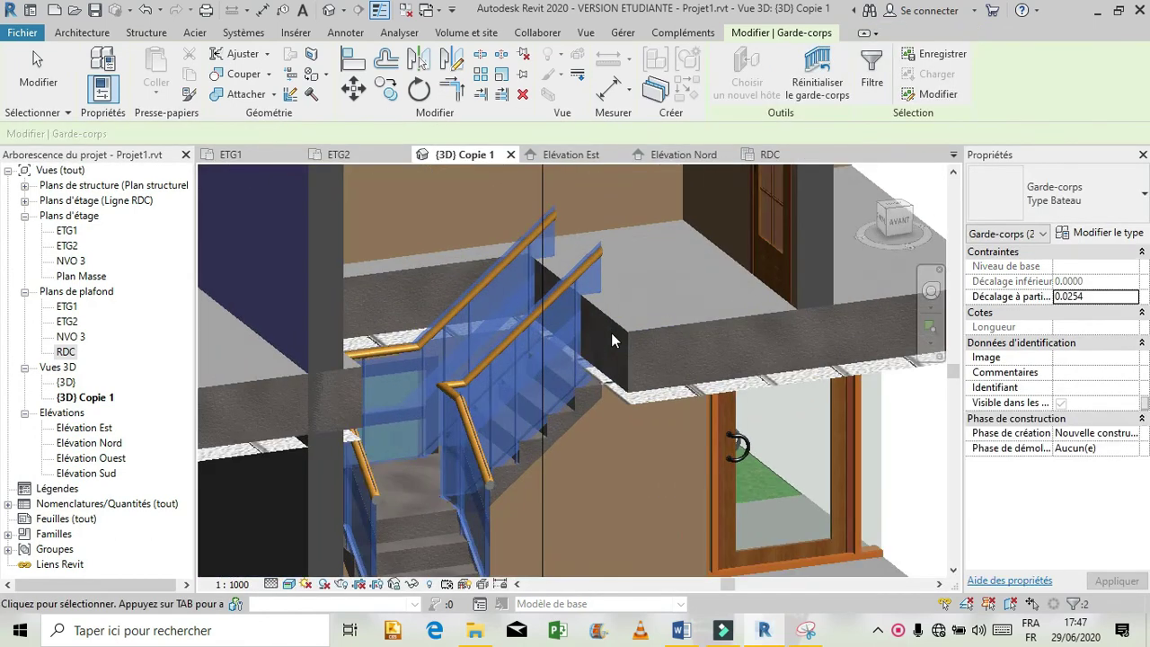
scroll(612, 340, up, 1)
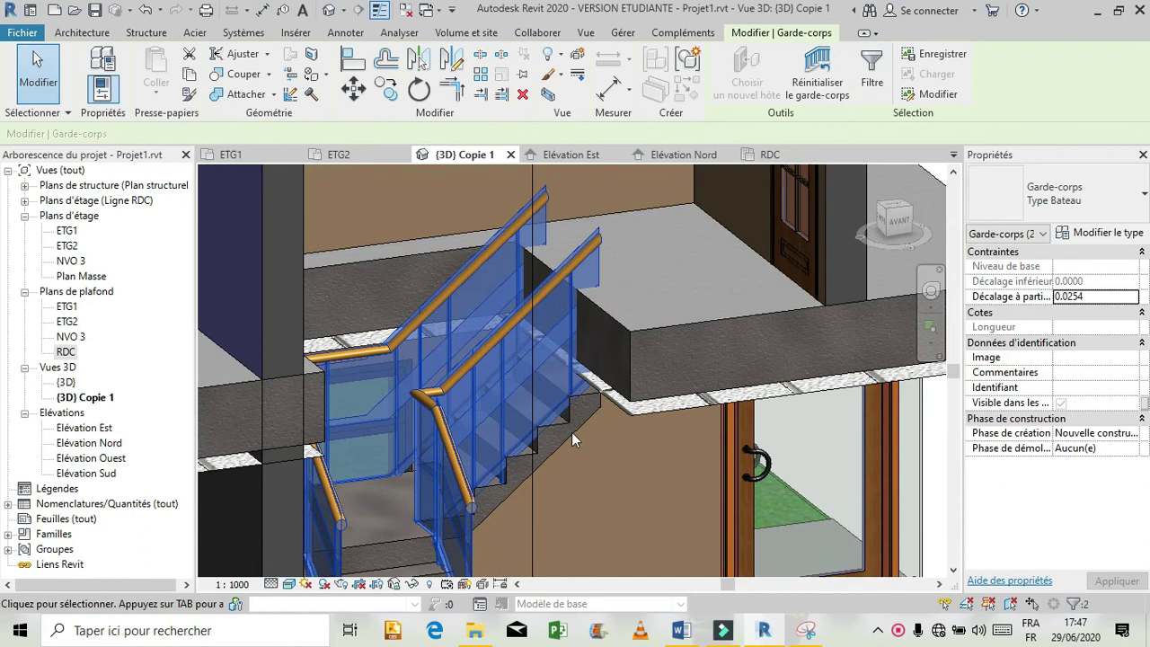
click(580, 461)
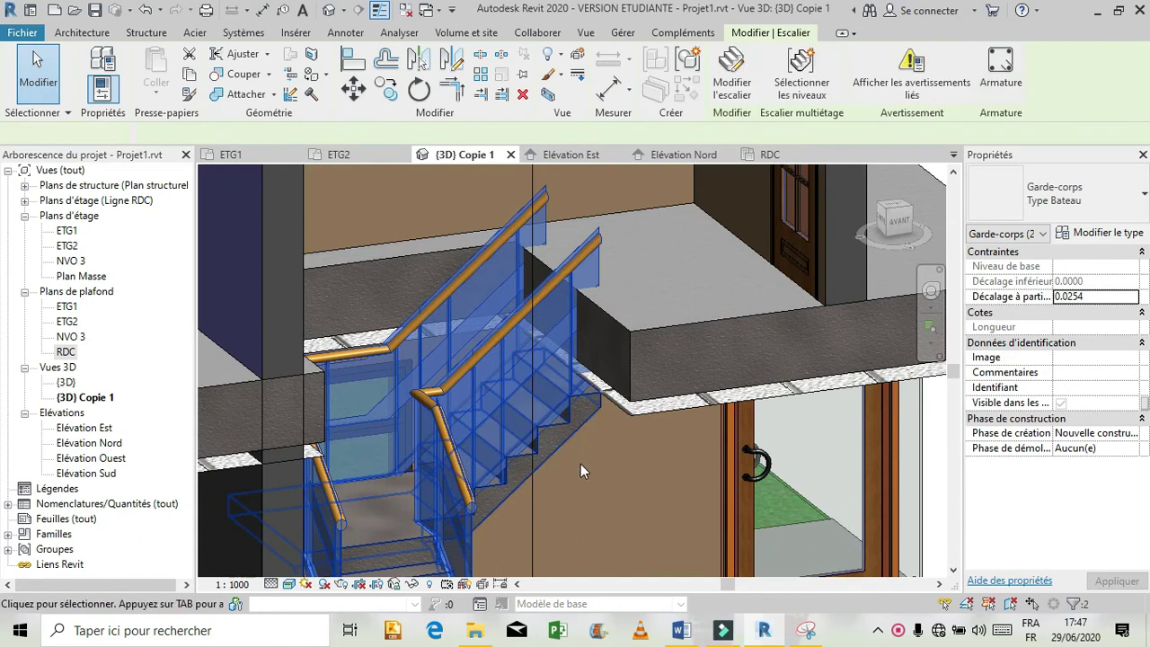
click(516, 316)
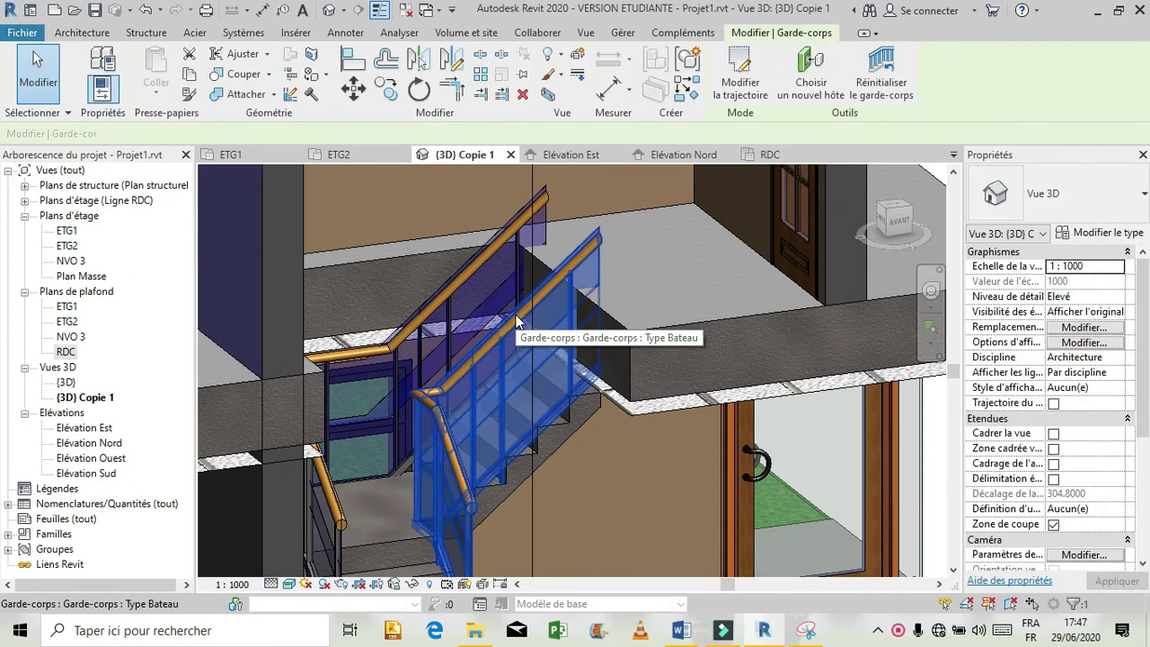
ctrl+click(490, 260)
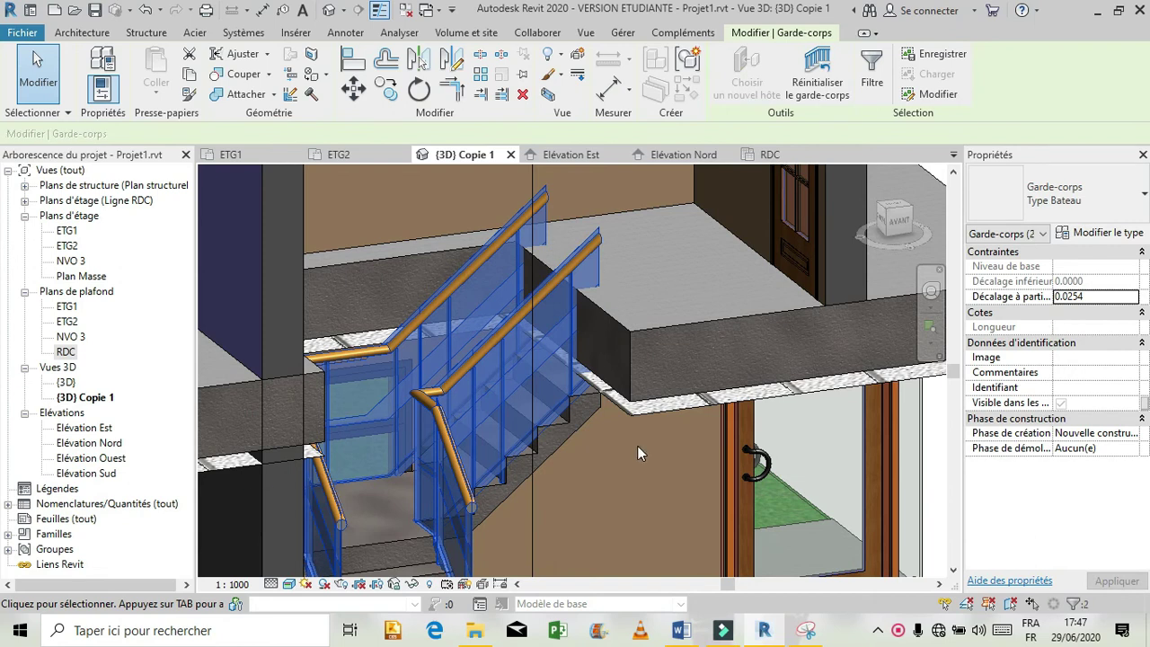
key(Escape)
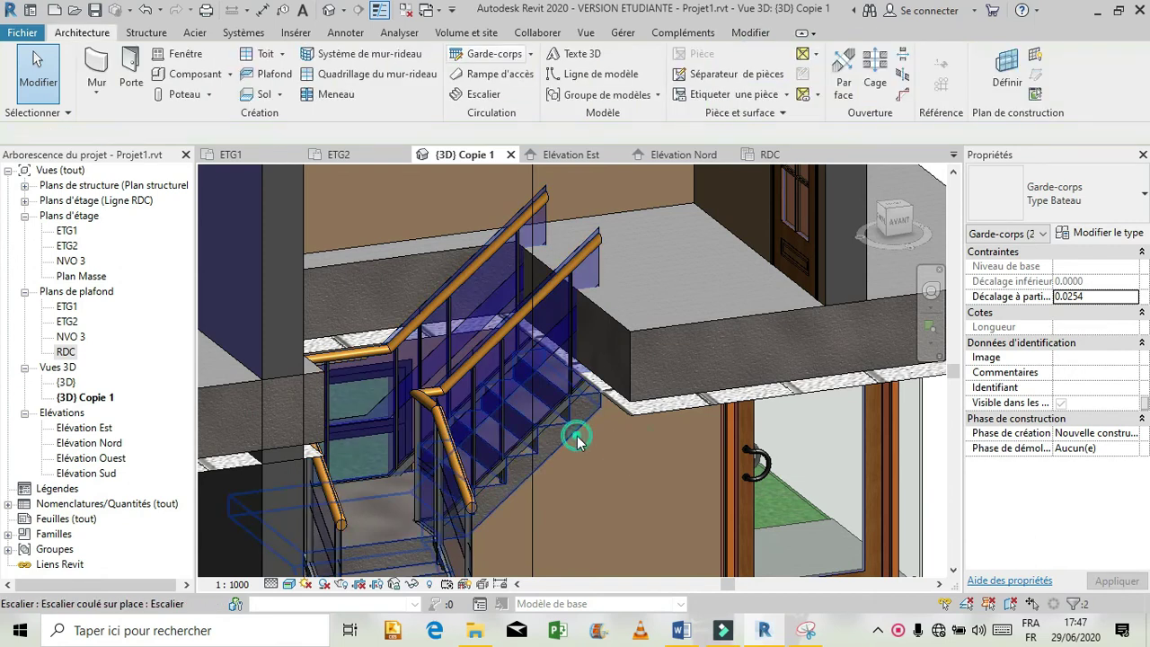
- Open the stair for editing and try extending the end of its upper run in the Elévation Nord view
click(577, 434)
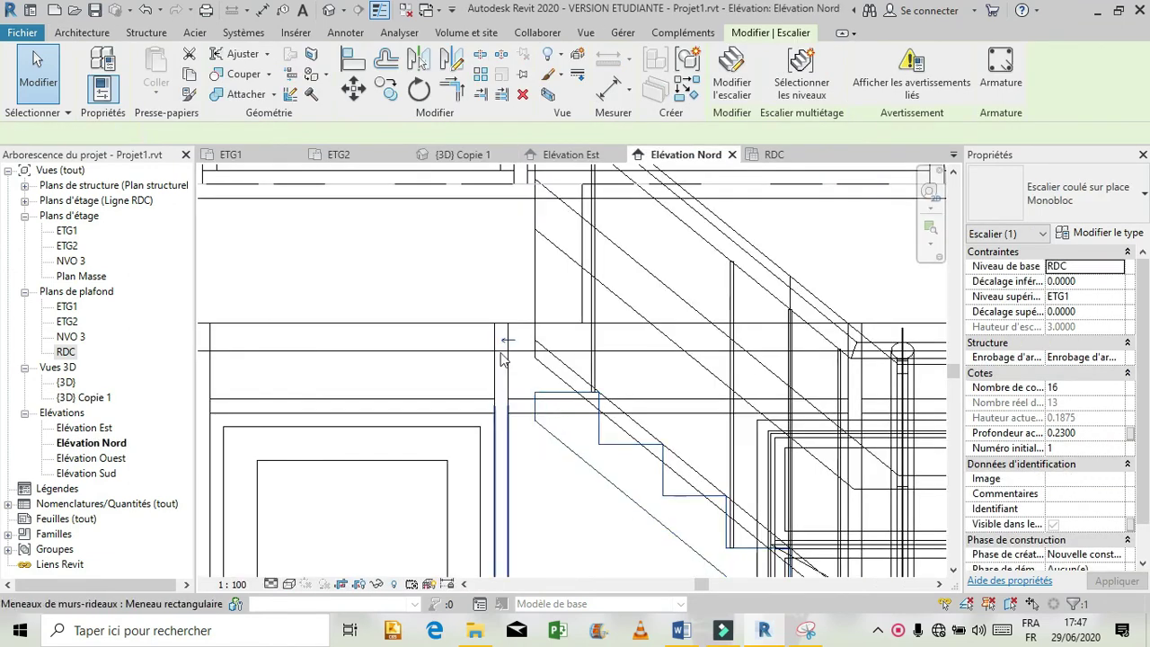
click(744, 82)
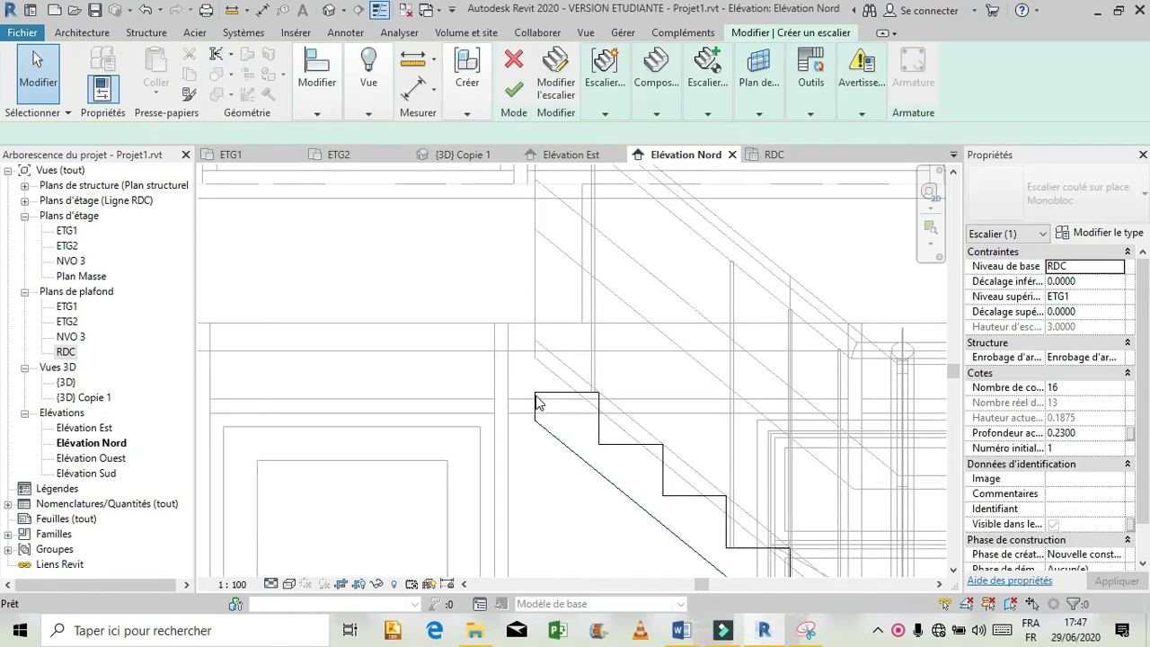
click(541, 426)
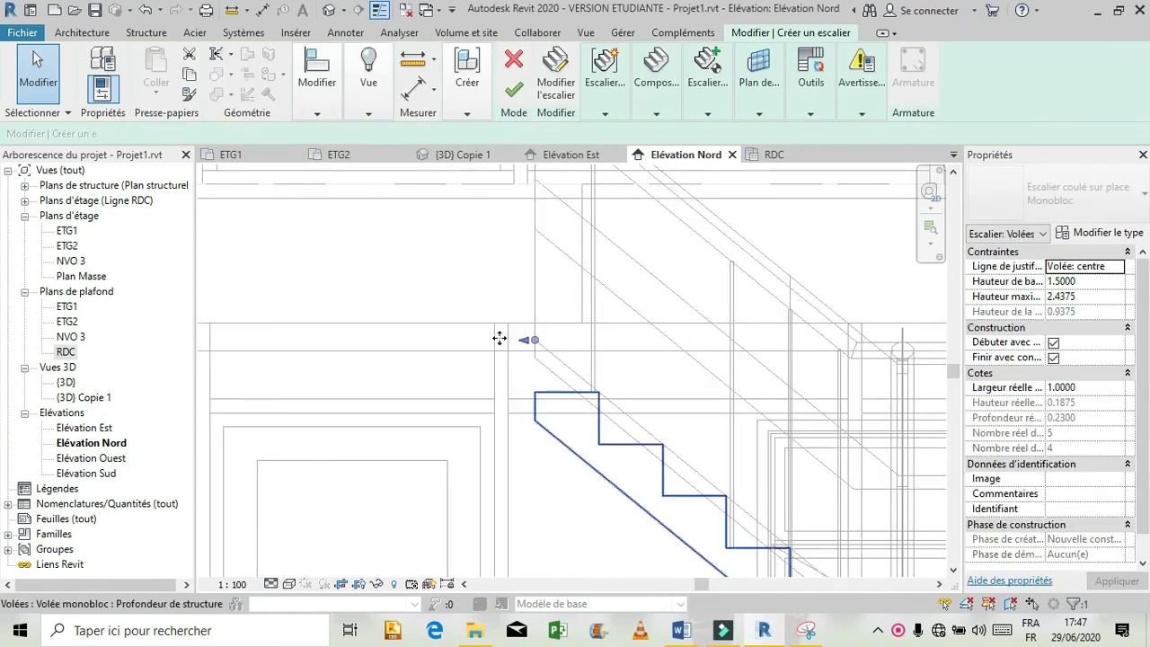
click(512, 398)
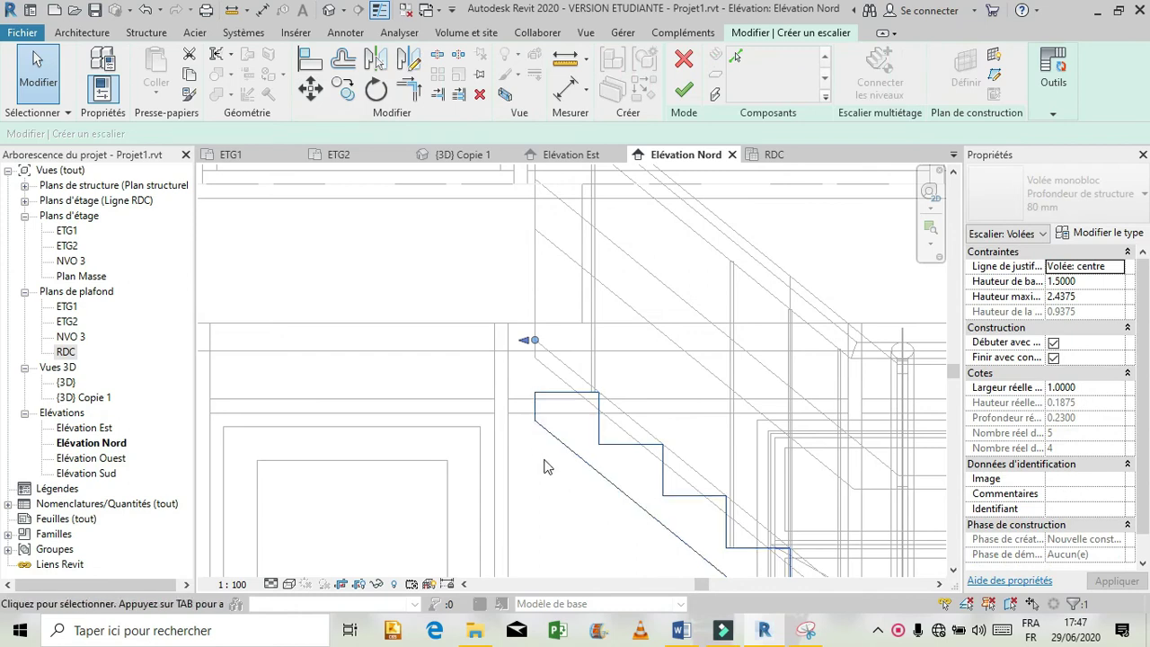
key(ctrl+z)
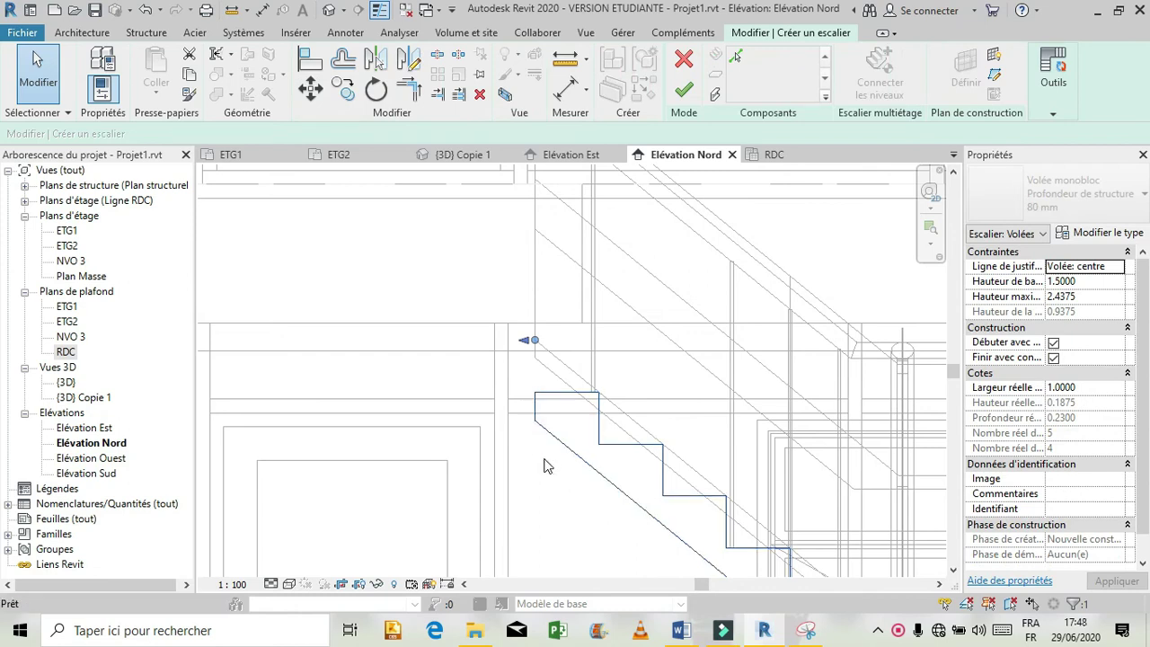
click(577, 443)
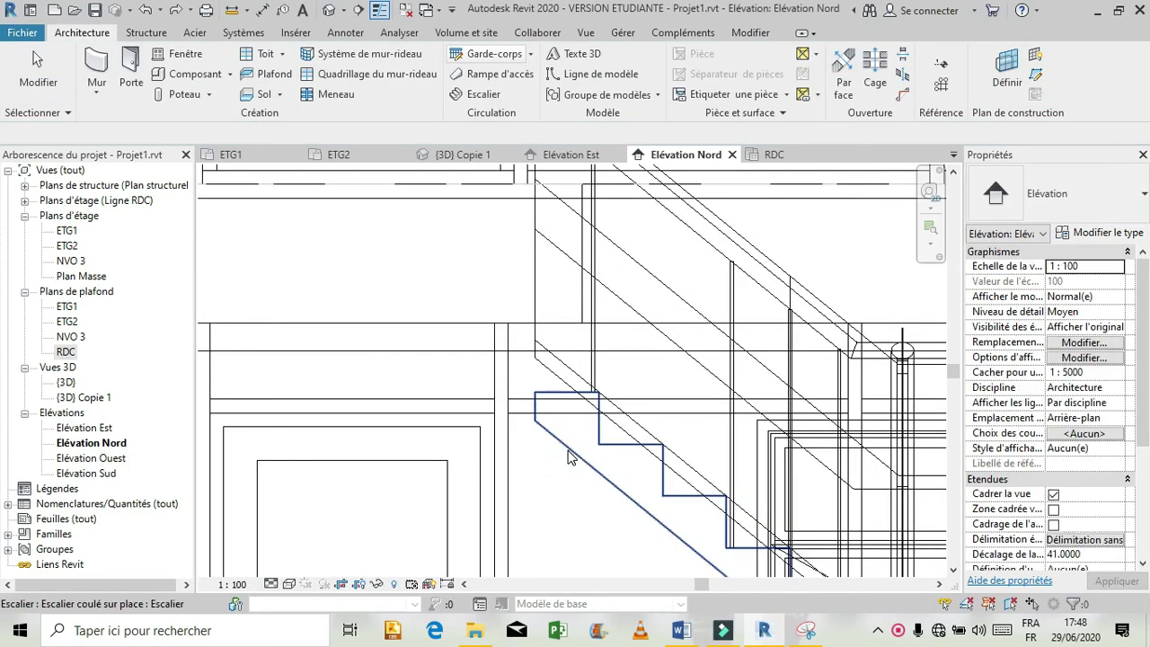
- Set the stair's desired number of risers to 18 and check the result in the {3D} Copie 1 view
click(566, 450)
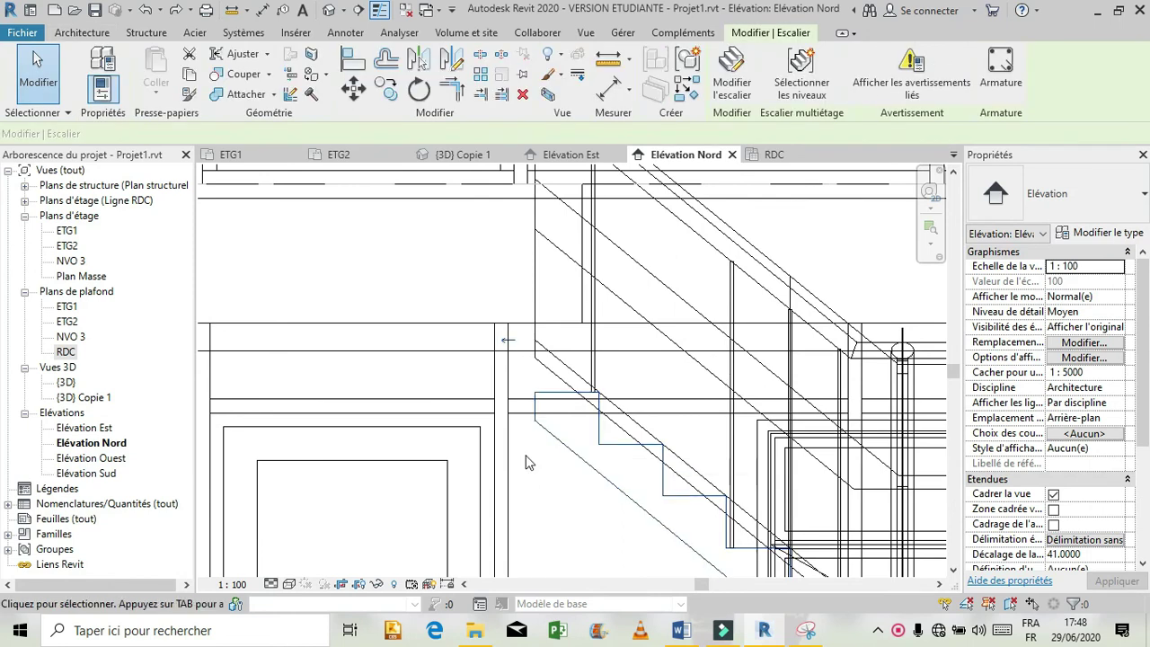
click(566, 451)
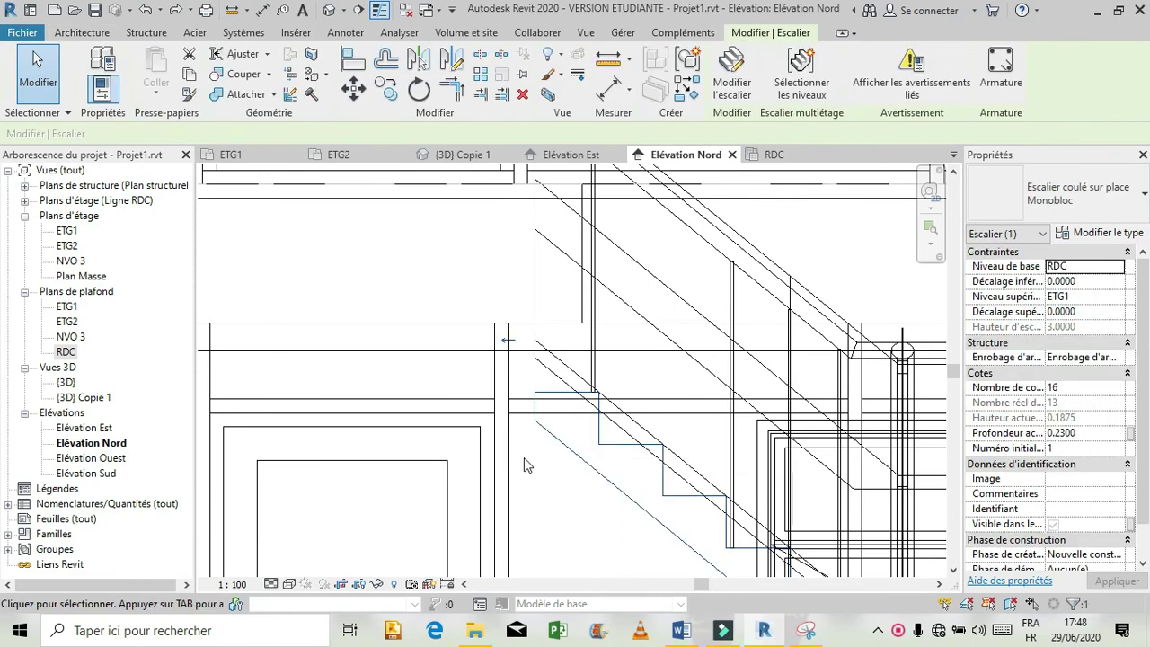
click(1068, 388)
key(BackSpace)
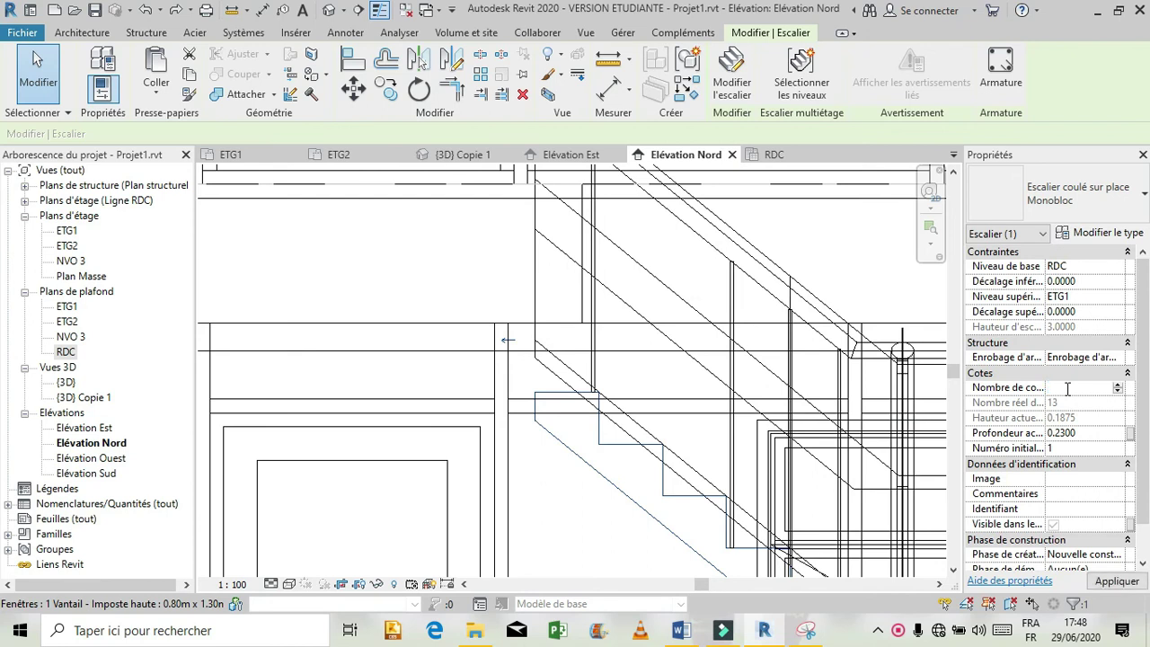
key(Return)
click(1116, 582)
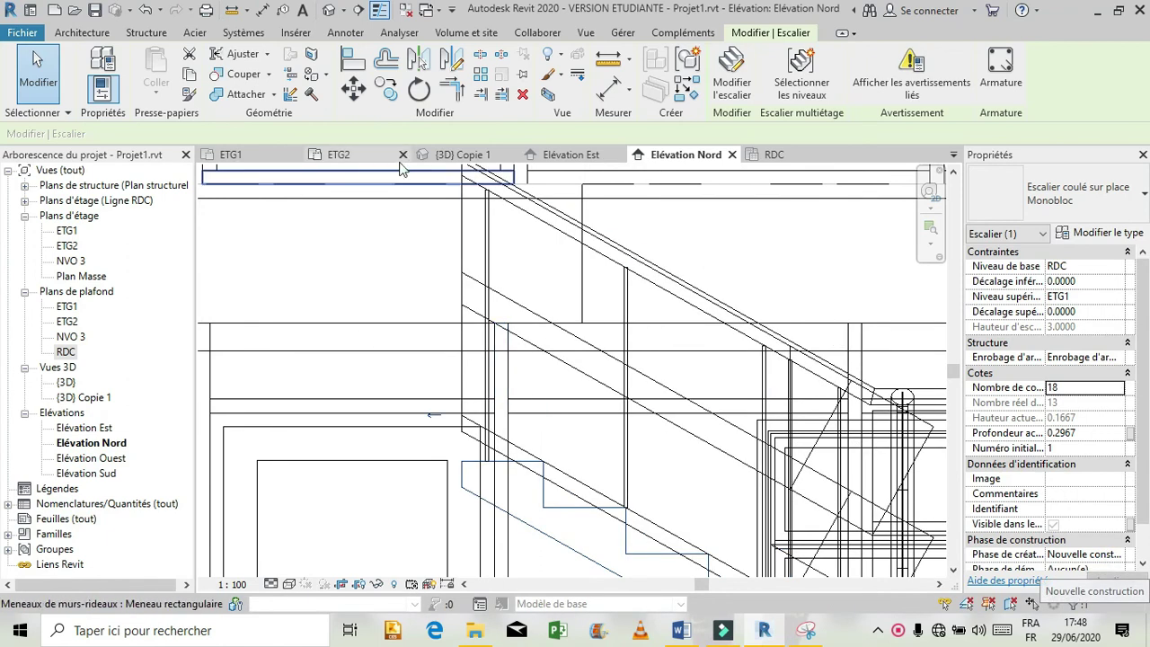
click(454, 158)
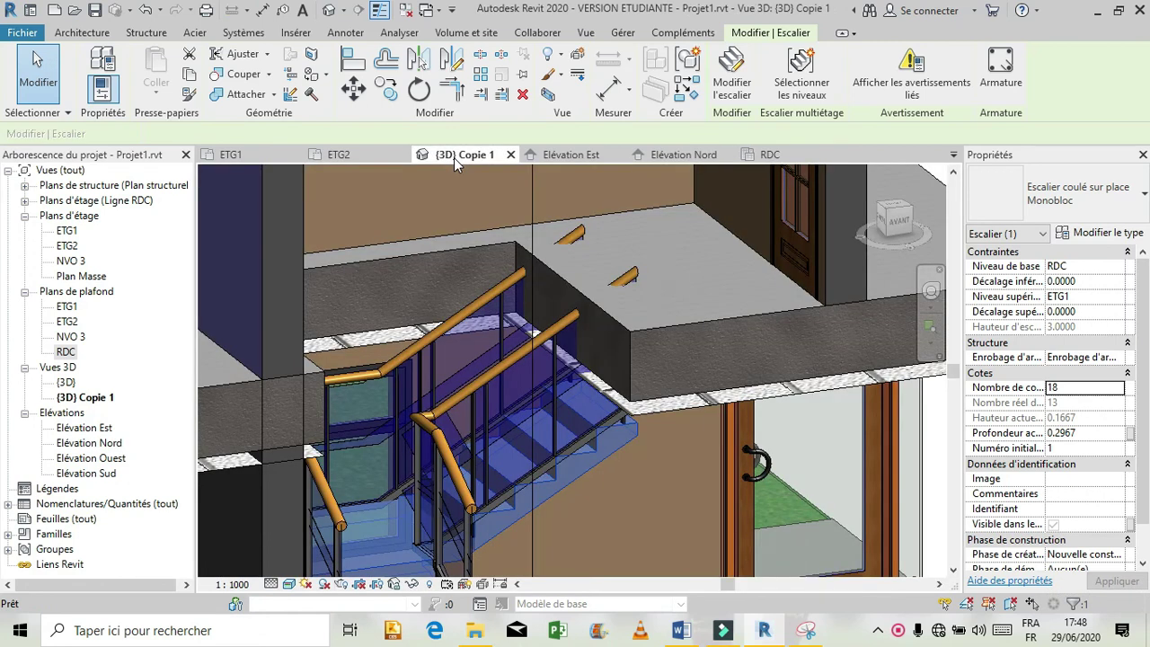
- Set the stair's desired number of risers to 15 and accept the riser height warning
click(1082, 389)
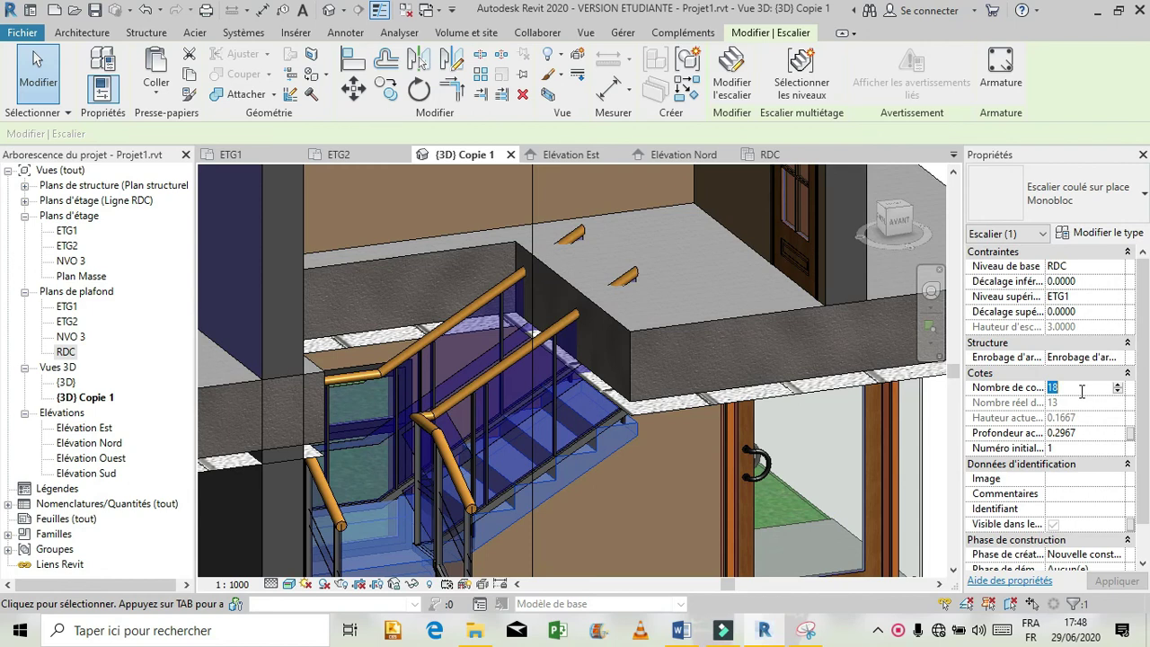
key(BackSpace)
key(Return)
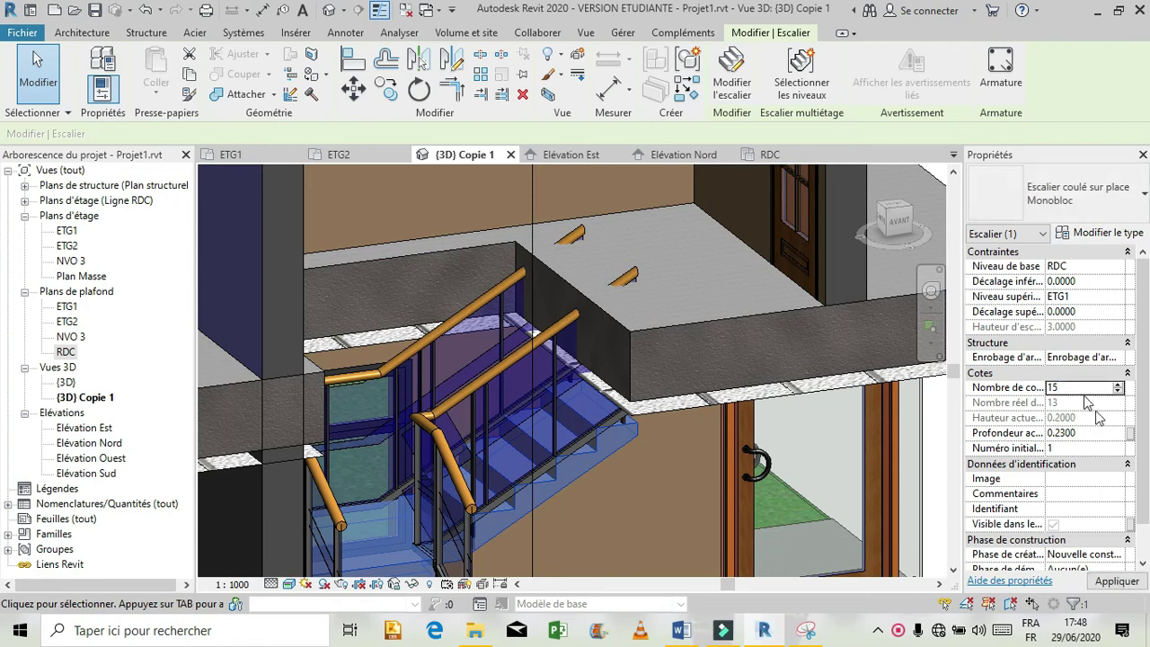
click(1117, 582)
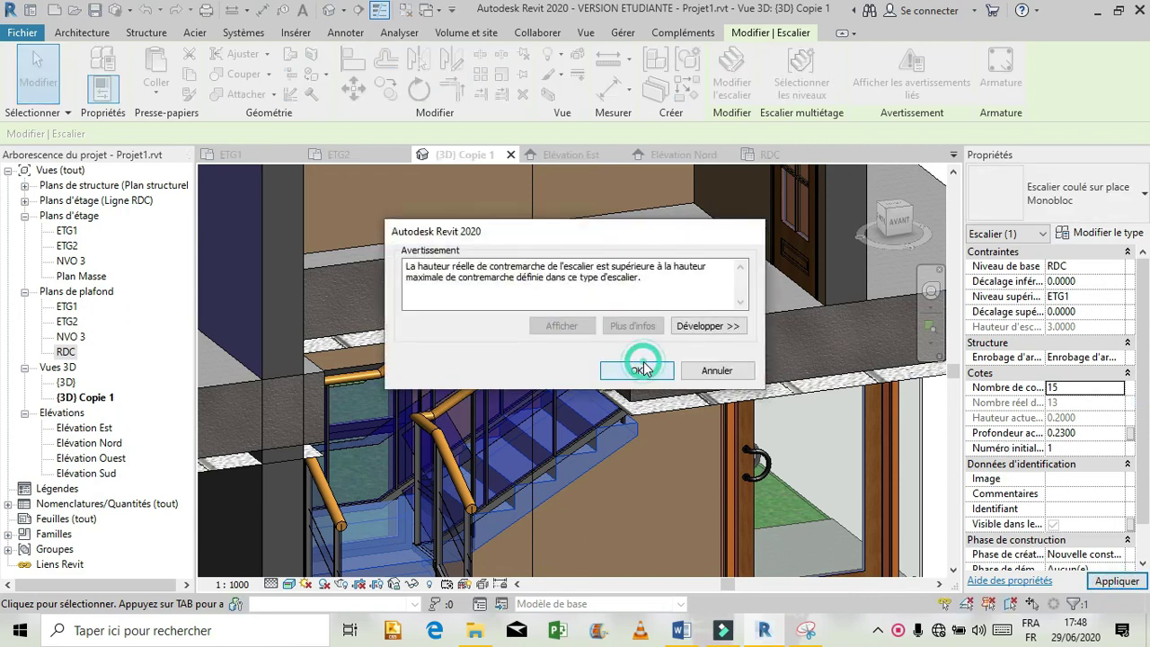
click(640, 371)
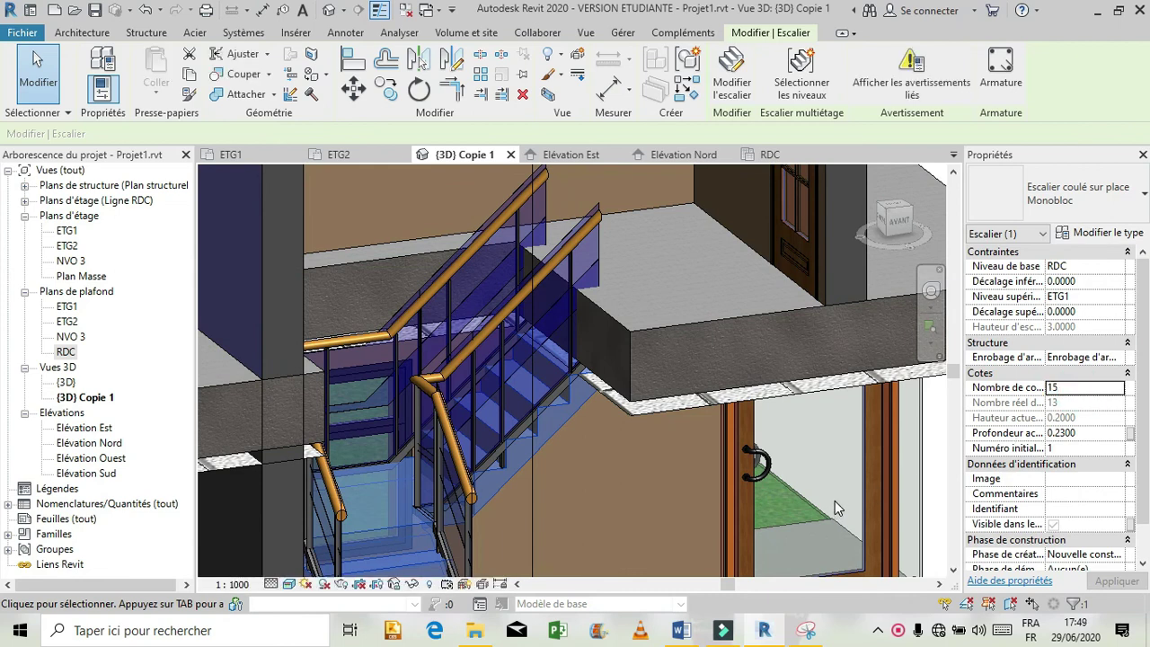
- Set the stair's desired number of risers to 14
click(1076, 387)
text(14)
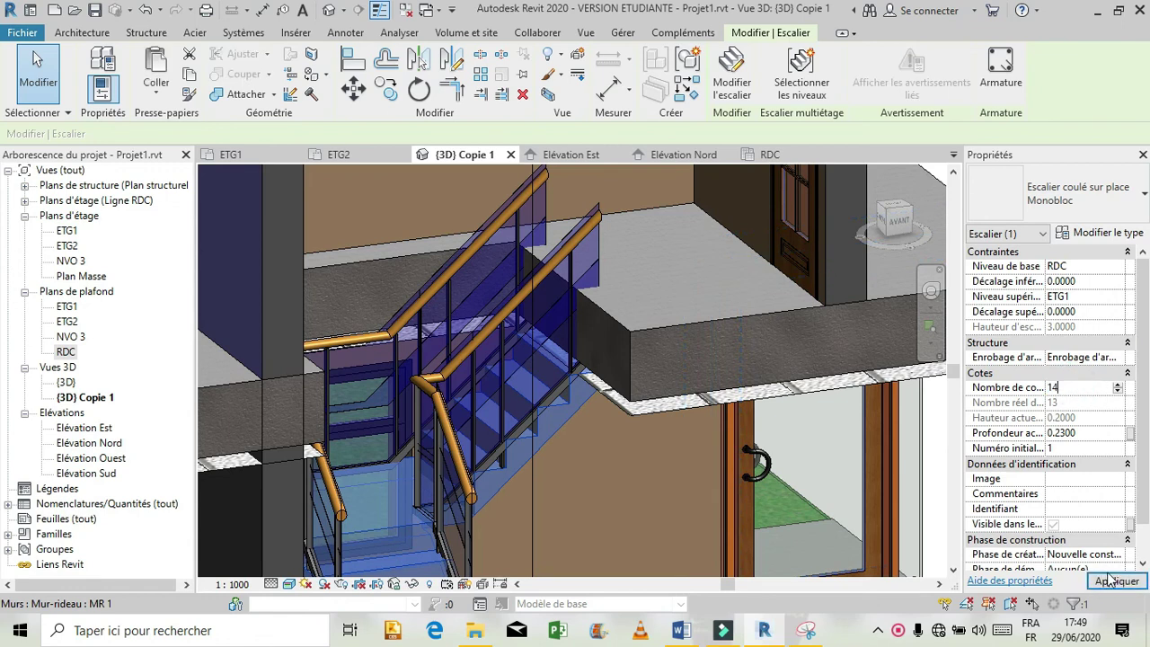
click(1110, 581)
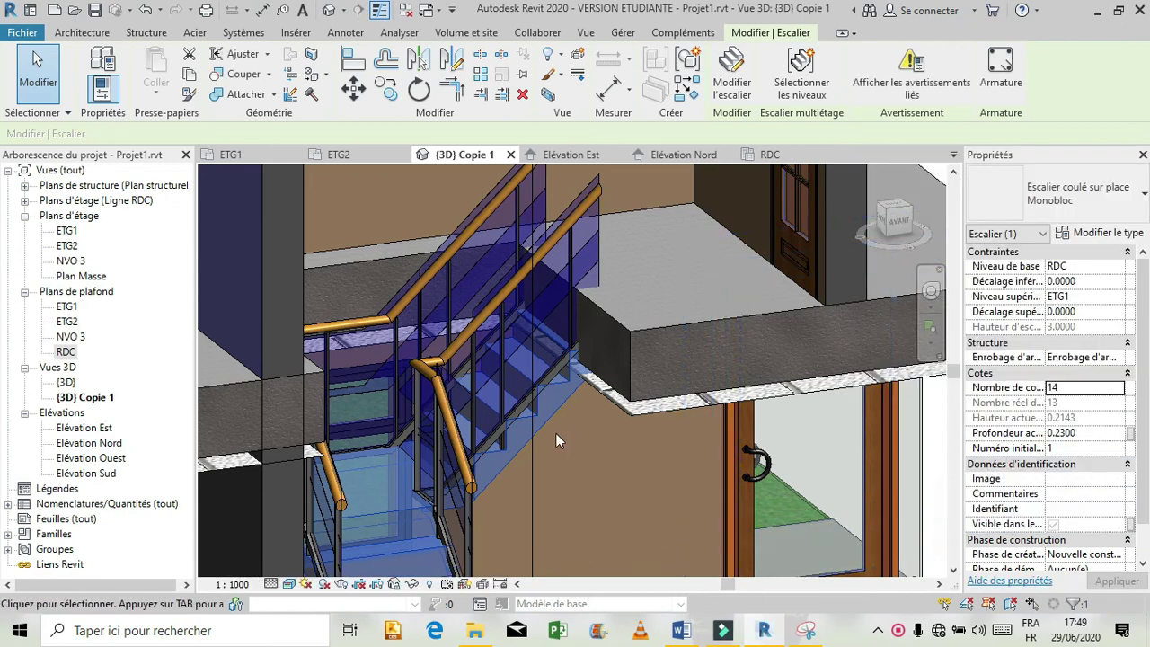
- Shorten the end of the upper run by one riser to 0.6900 m in the Elévation Nord view and finish editing the stair
click(662, 155)
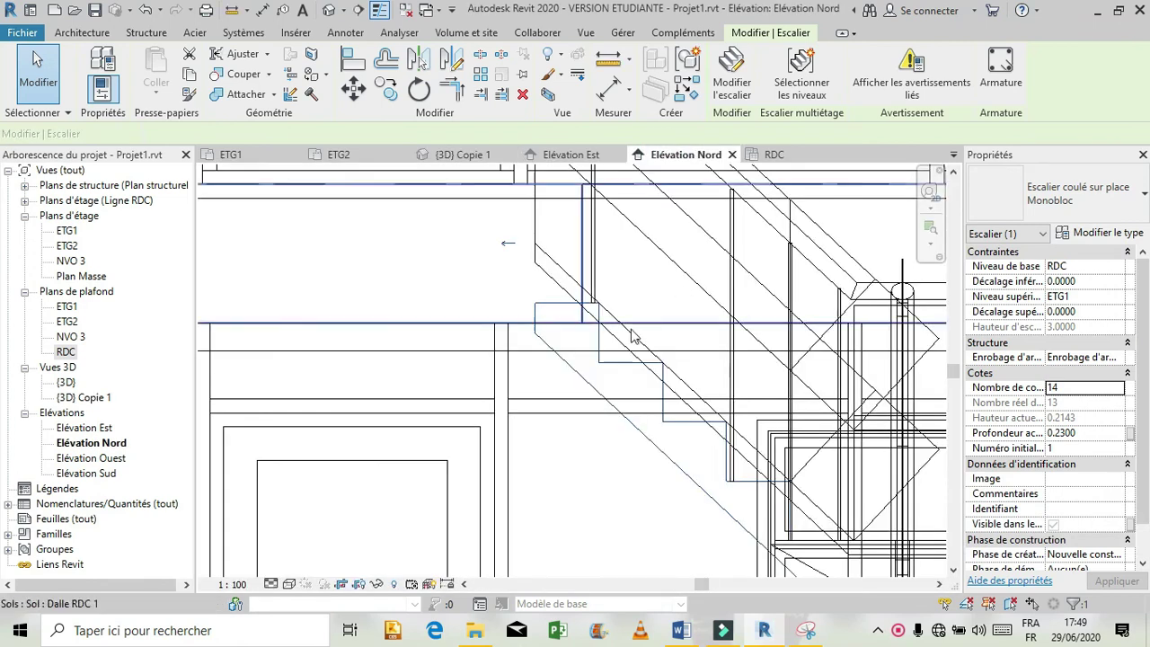
click(746, 77)
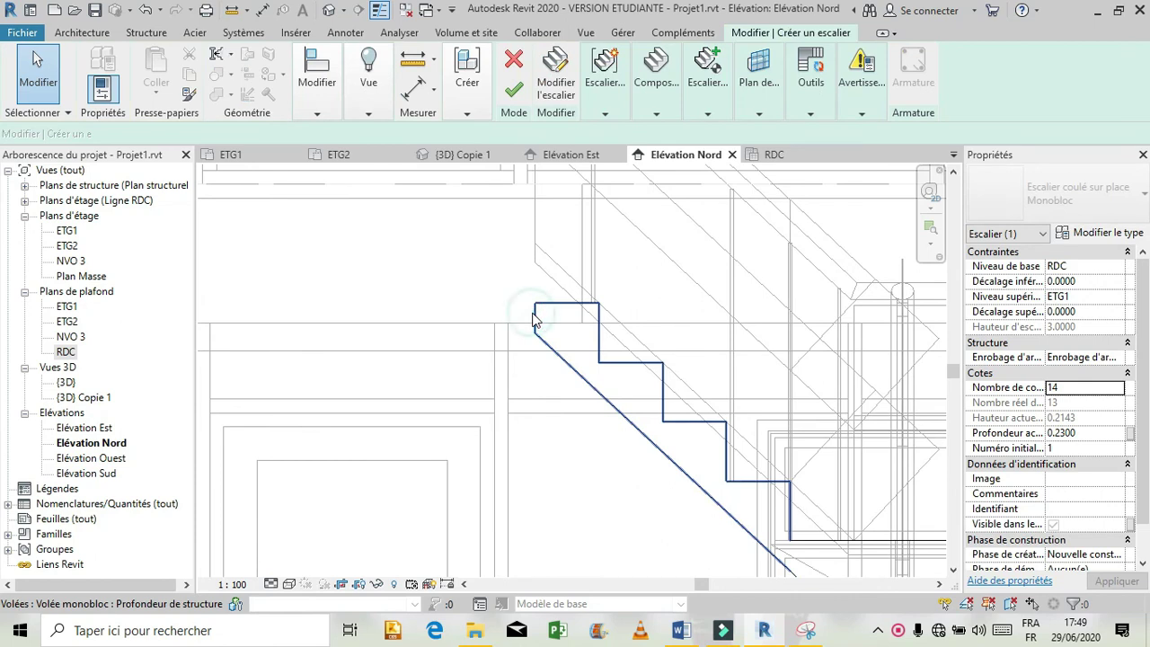
click(533, 316)
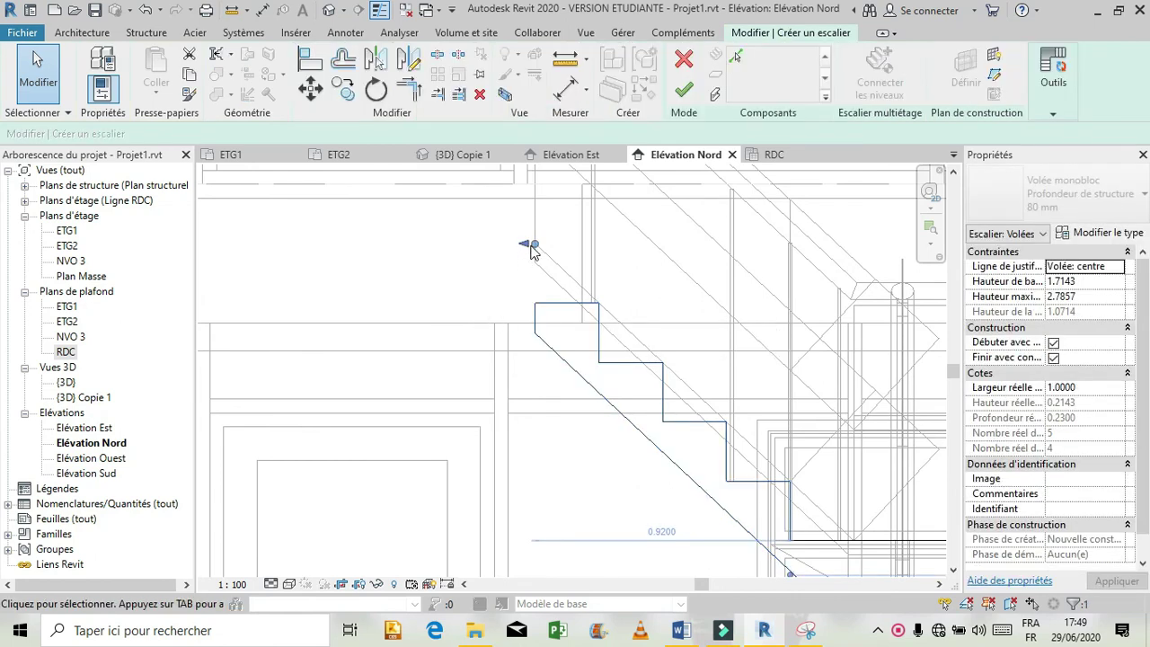
drag(525, 244, 558, 233)
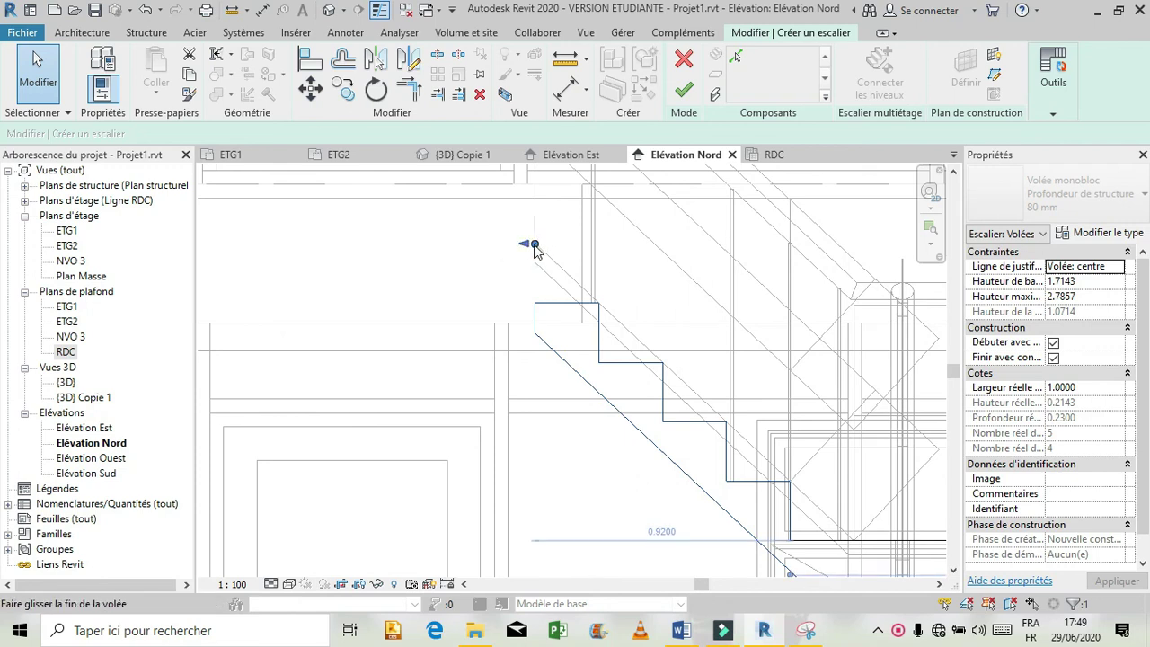
drag(534, 245, 600, 252)
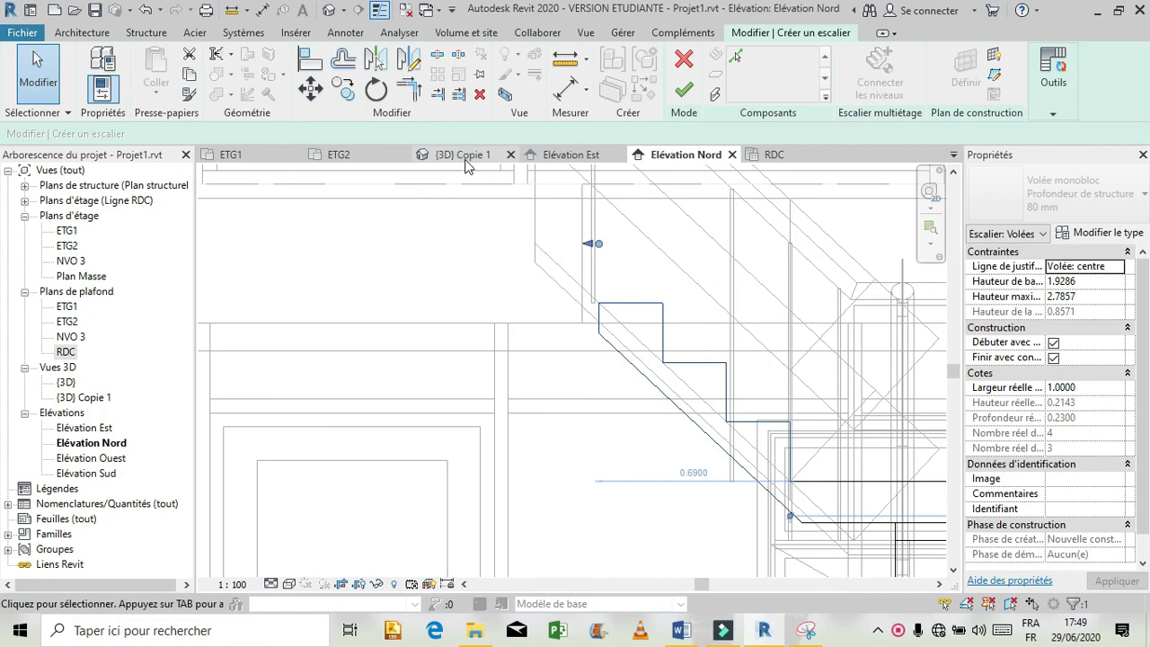
click(466, 156)
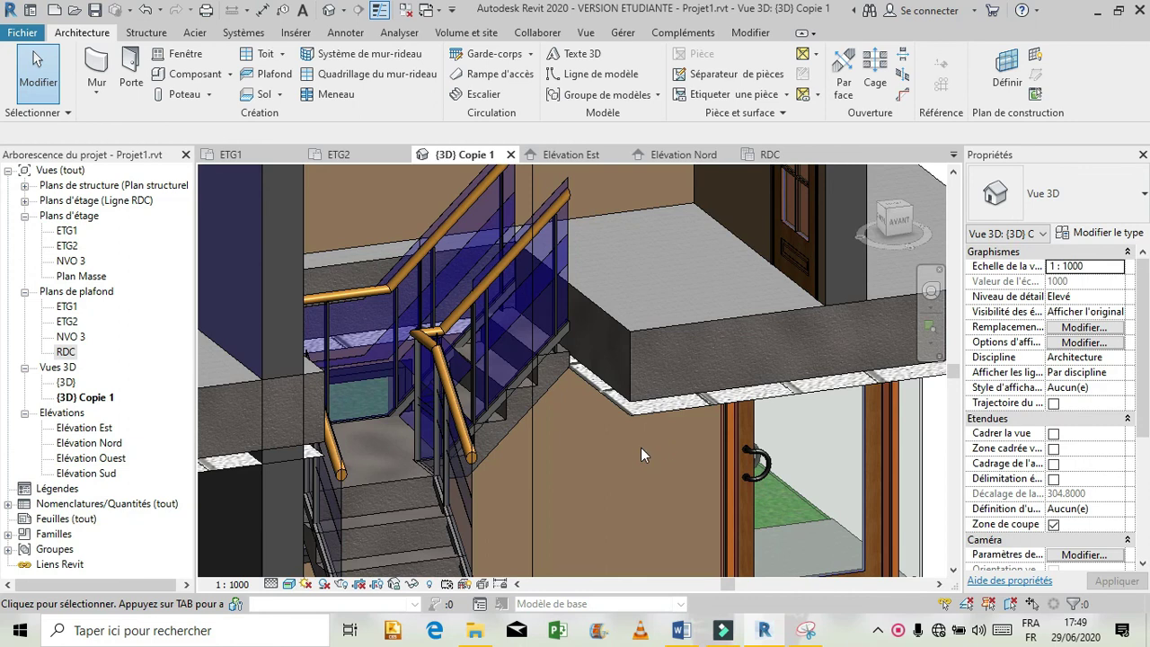
- Extend the section box's cut face beside the stair outward to include more of the house in the {3D} Copie 1 view
scroll(637, 451, down, 5)
scroll(647, 425, down, 2)
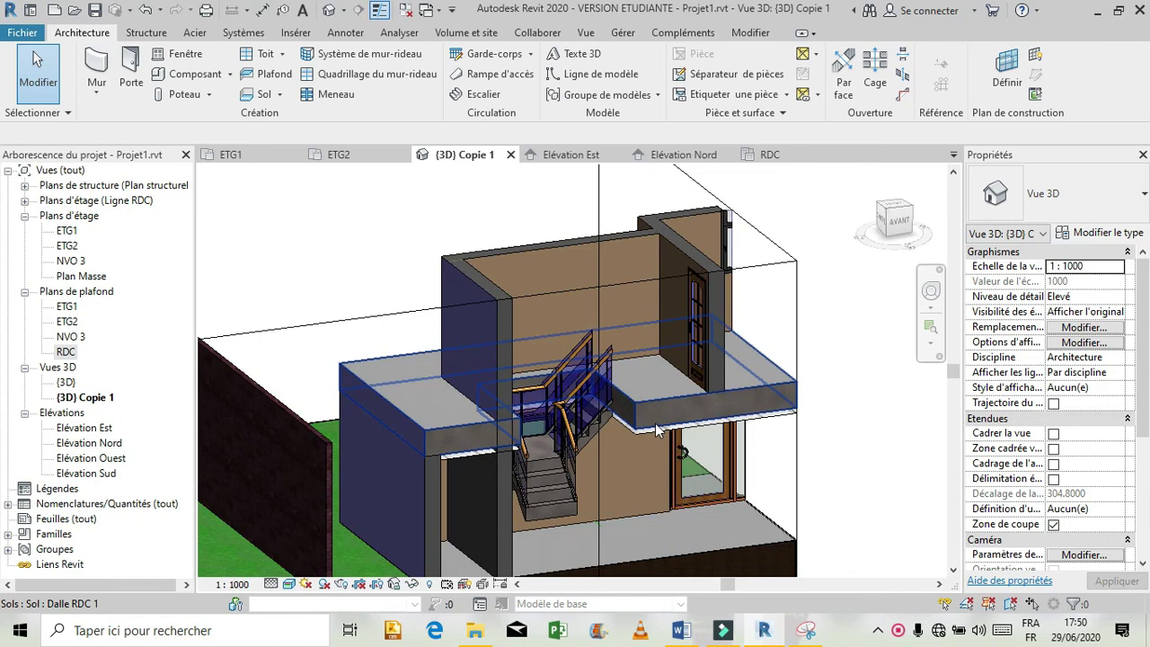
scroll(655, 425, down, 2)
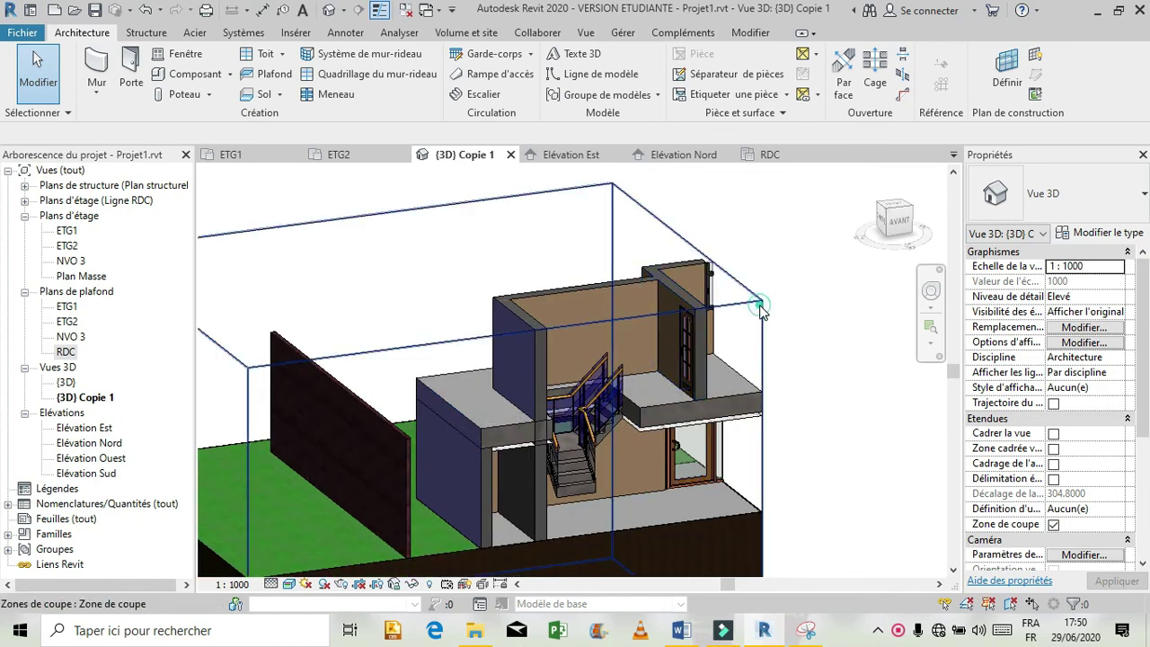
click(761, 308)
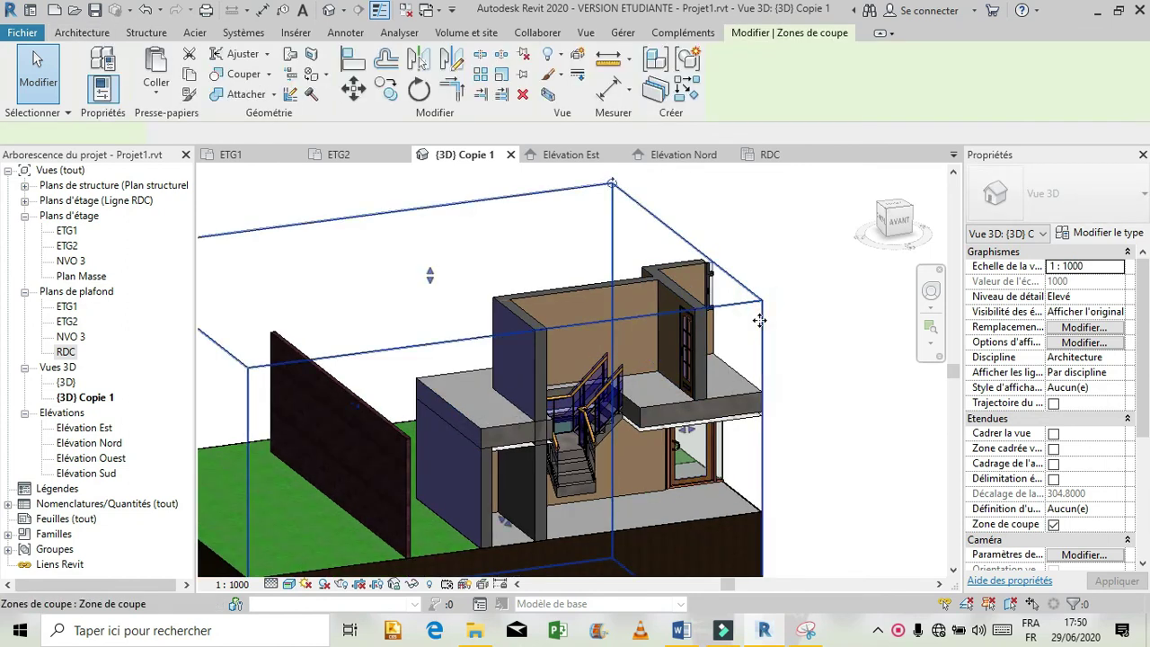
click(932, 290)
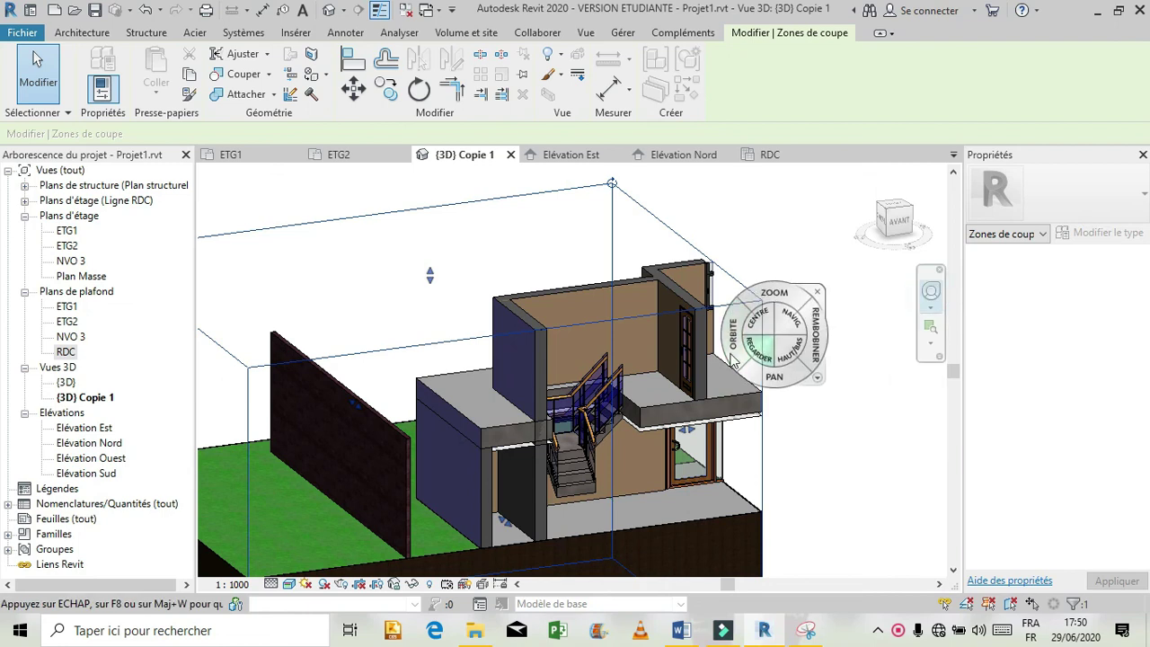
drag(733, 358, 541, 385)
drag(596, 412, 785, 318)
drag(661, 338, 585, 462)
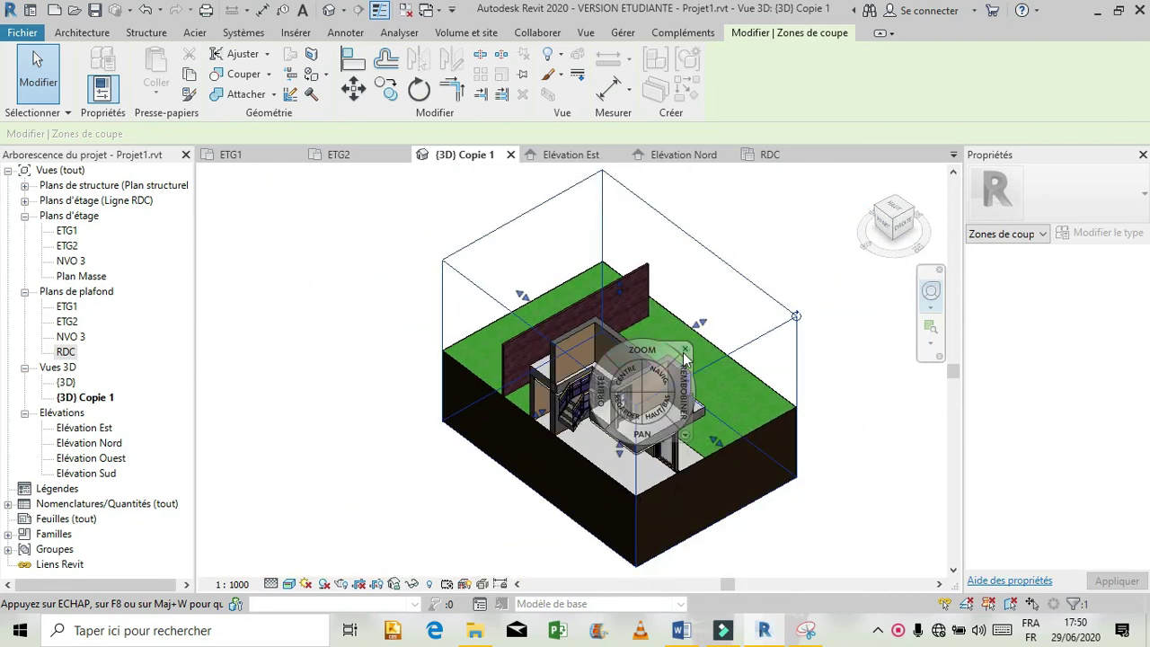
click(685, 350)
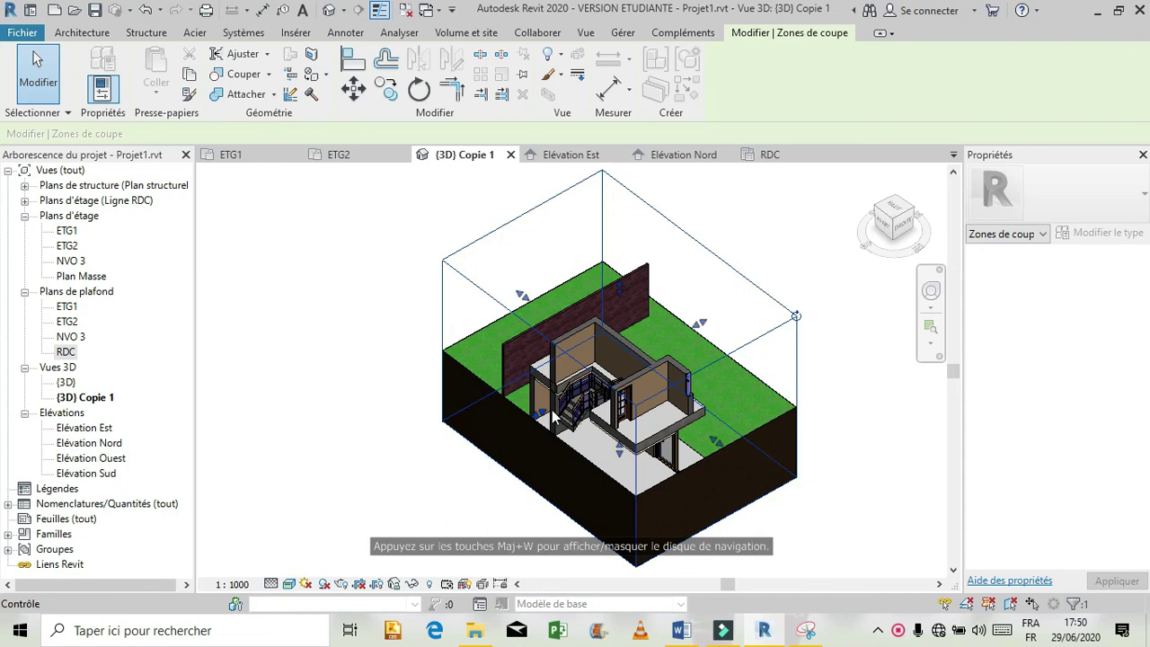
drag(542, 411, 483, 471)
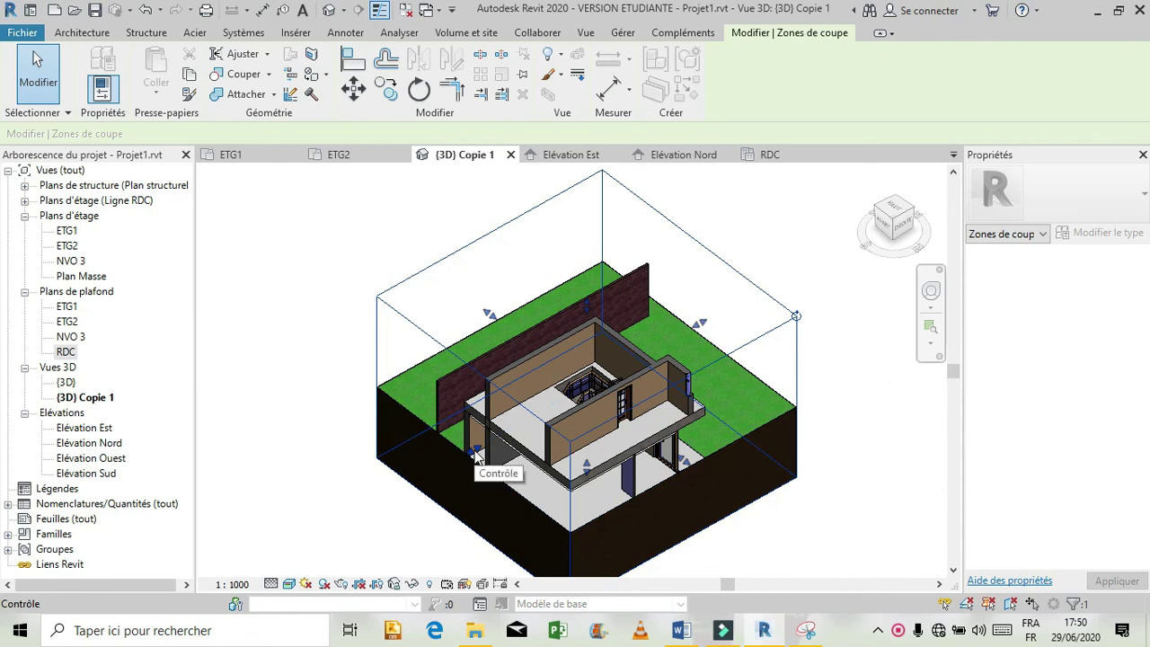
drag(471, 462, 539, 454)
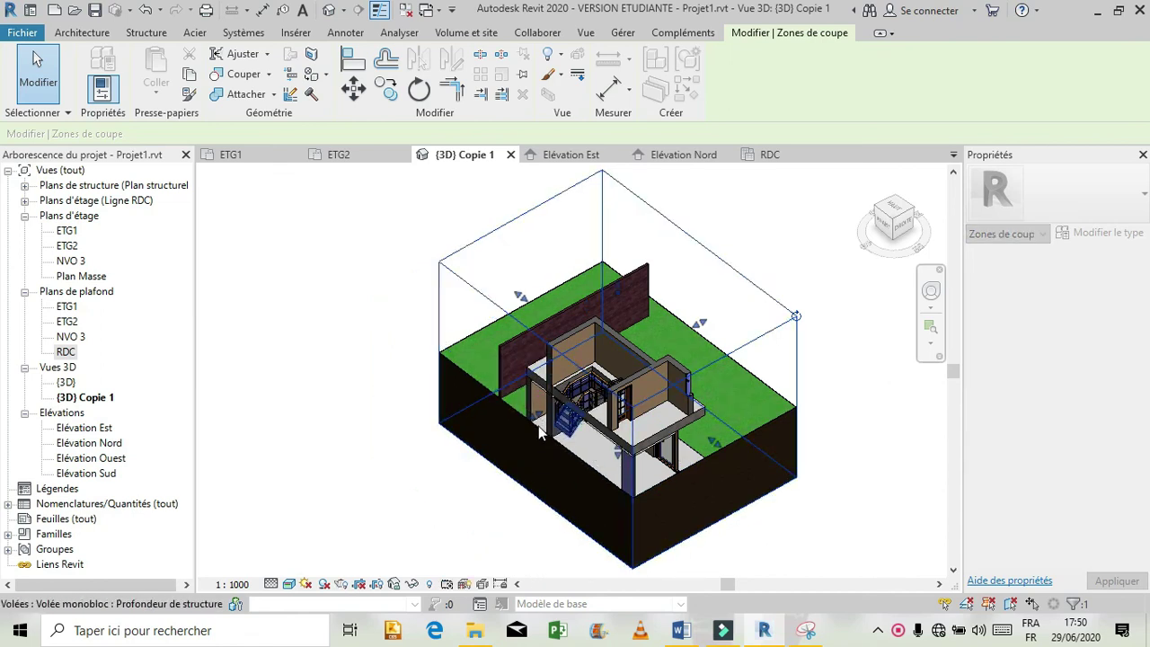
drag(536, 428, 509, 452)
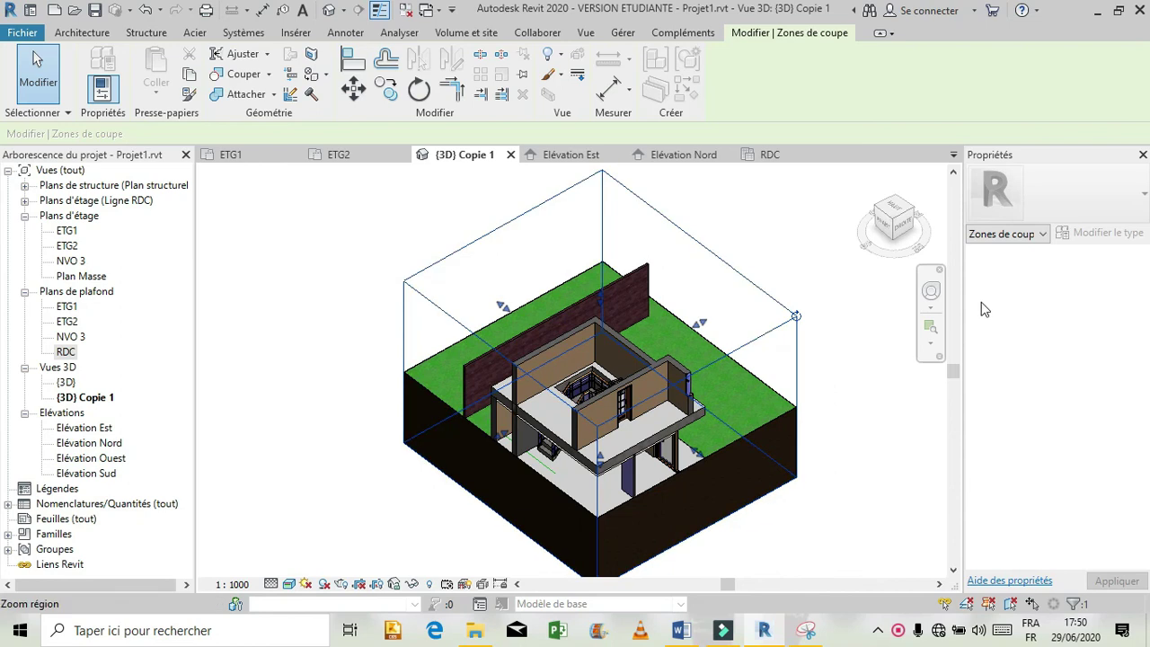
mouse_move(679, 450)
mouse_down()
mouse_move(699, 387)
mouse_move(750, 382)
mouse_move(762, 404)
mouse_move(626, 408)
mouse_move(642, 355)
mouse_move(819, 430)
mouse_move(860, 410)
mouse_move(868, 419)
mouse_move(737, 463)
mouse_move(603, 426)
mouse_move(669, 434)
mouse_up()
drag(725, 459, 719, 430)
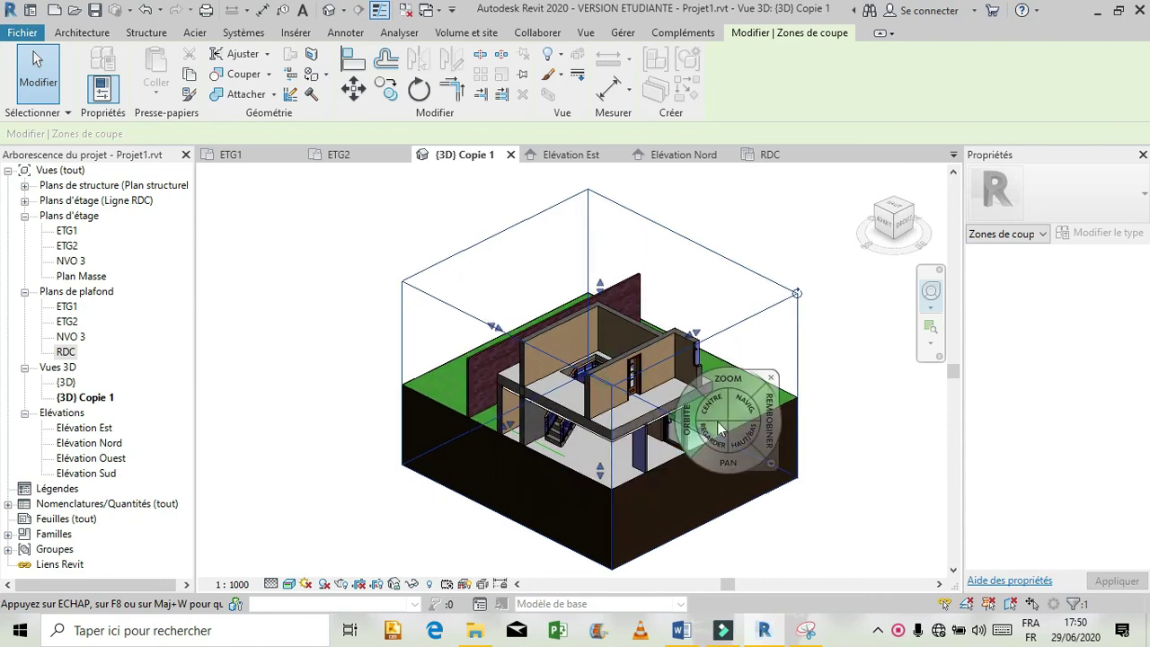
click(772, 379)
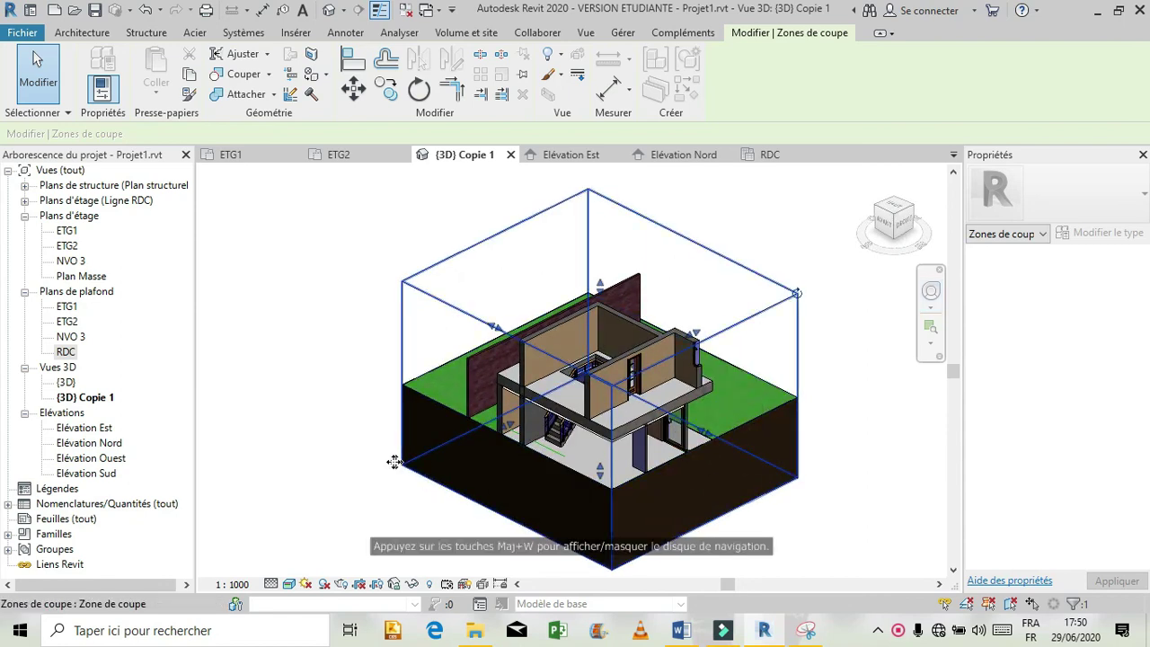